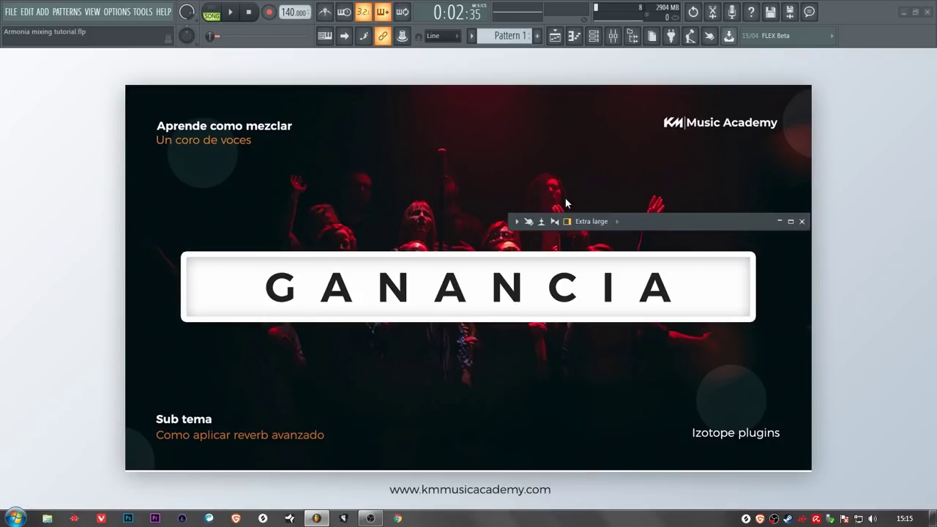
Expand the mixer, show the playlist behind it, and play the chorus section of the arrangement
left_click(790, 222)
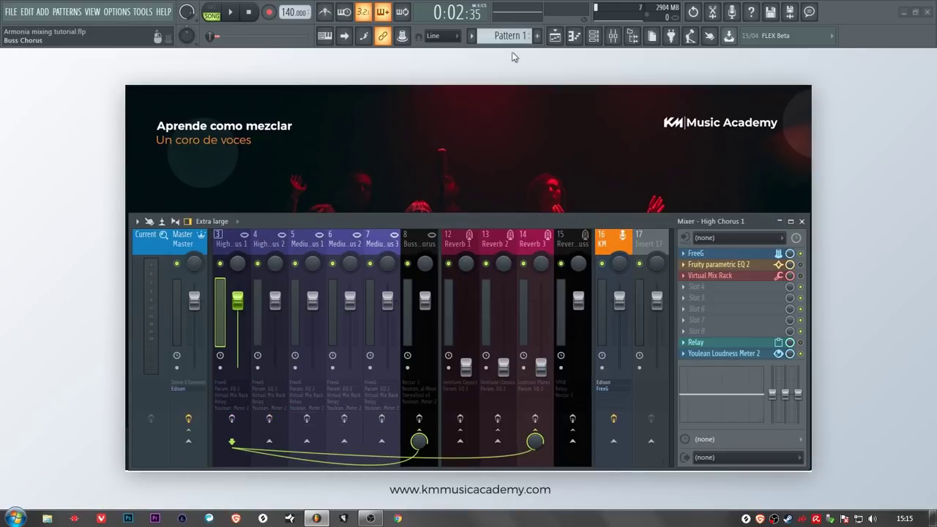
key("F5")
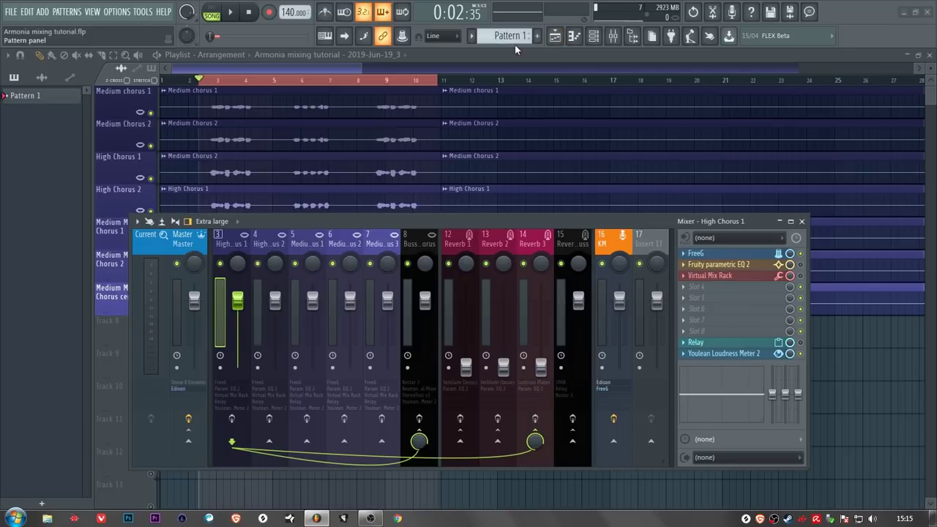
key("space")
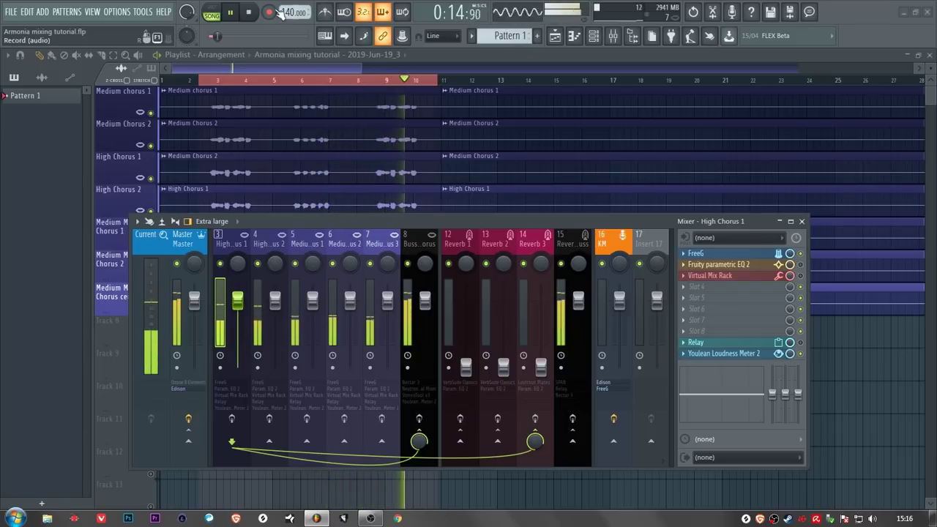
left_click(253, 16)
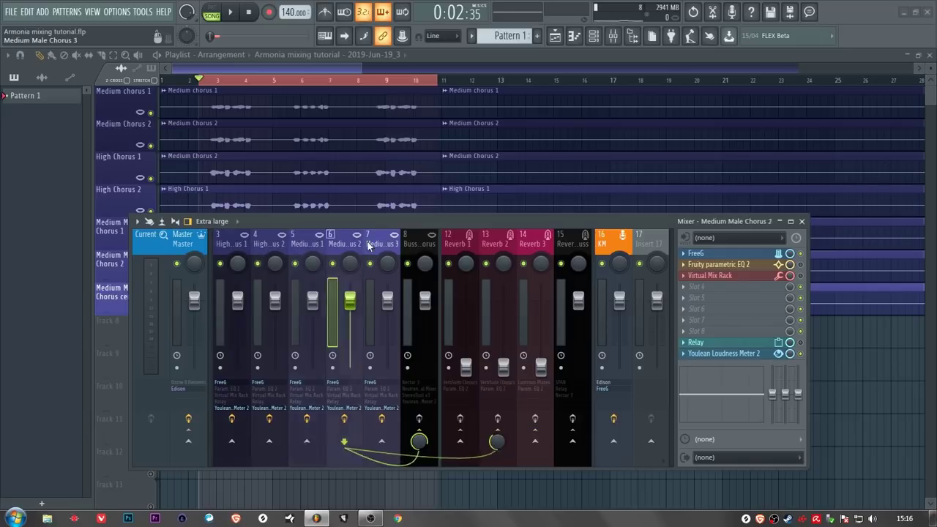
Look through the chorus tracks in the mixer and inspect the FreeG gain plugin on Medium Male Chorus 3
scroll(233, 245, "up", 2)
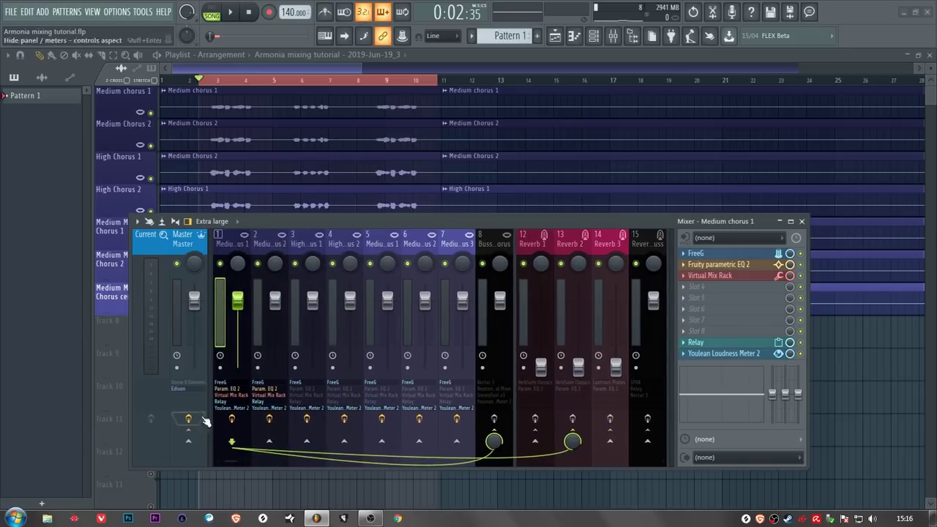
left_click(269, 249)
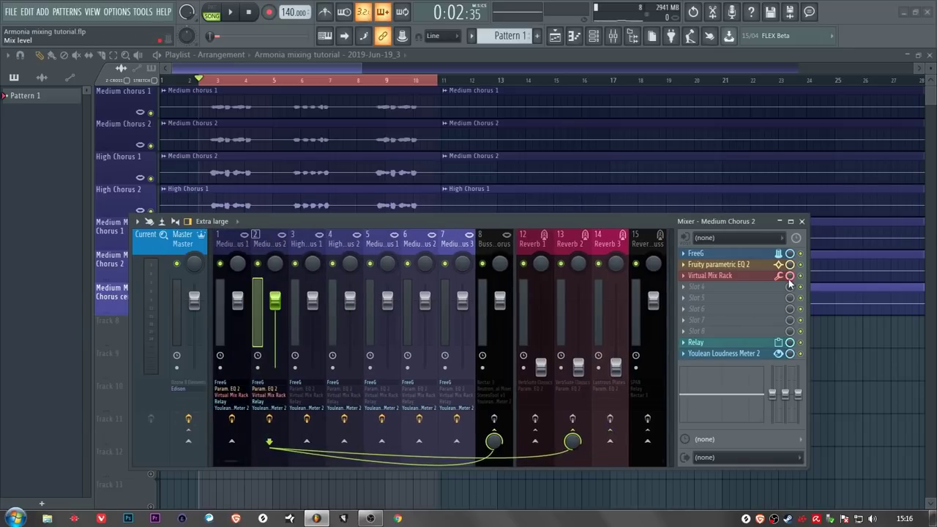
key("Left")
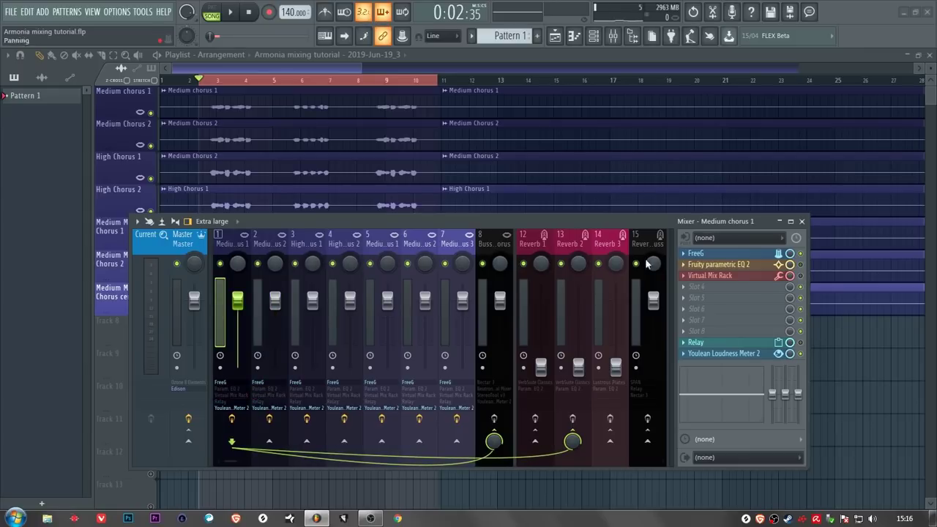
left_click(451, 243)
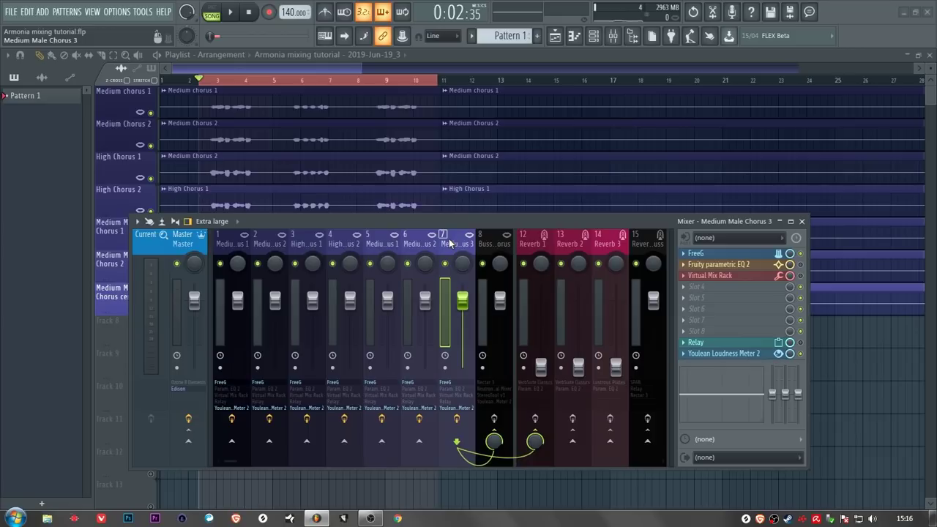
left_click(697, 253)
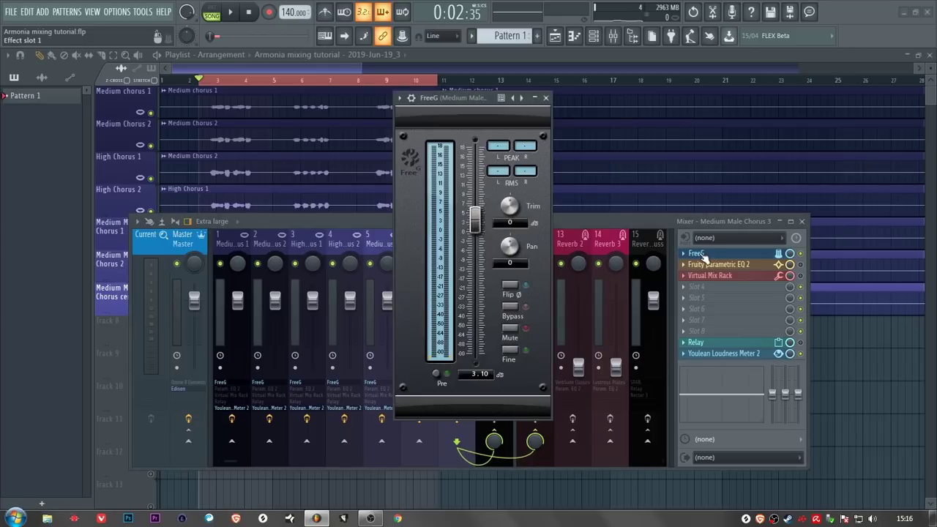
left_click(546, 98)
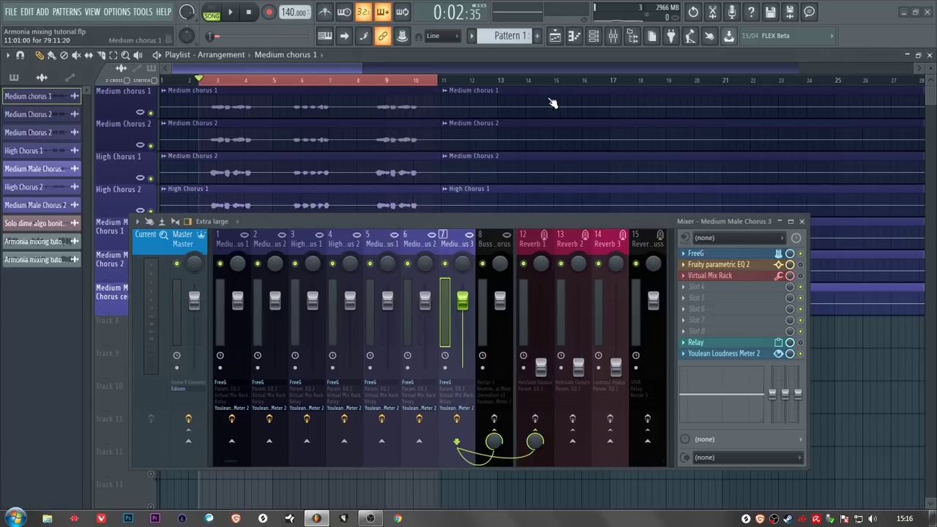
Show Youlean Loudness Meter 2 and shorten the playlist time selection so it ends at bar 5
left_click(742, 354)
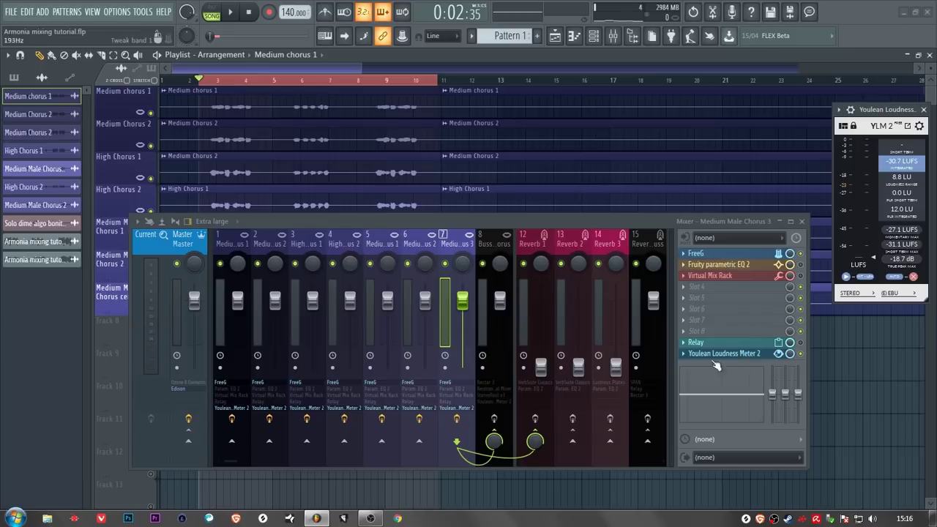
left_click(231, 243)
left_click_drag(439, 81, 272, 86)
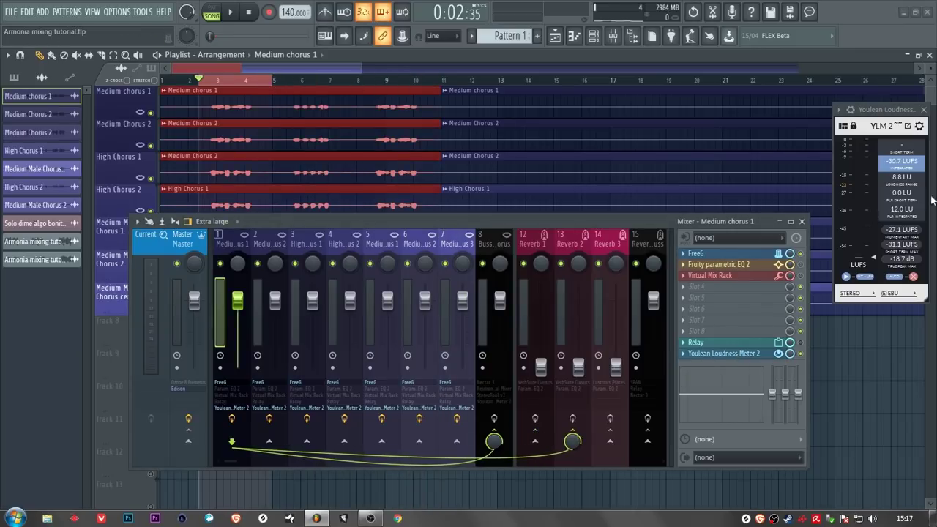
Solo Medium chorus 1 and play the selected section to measure its loudness
left_click(230, 261)
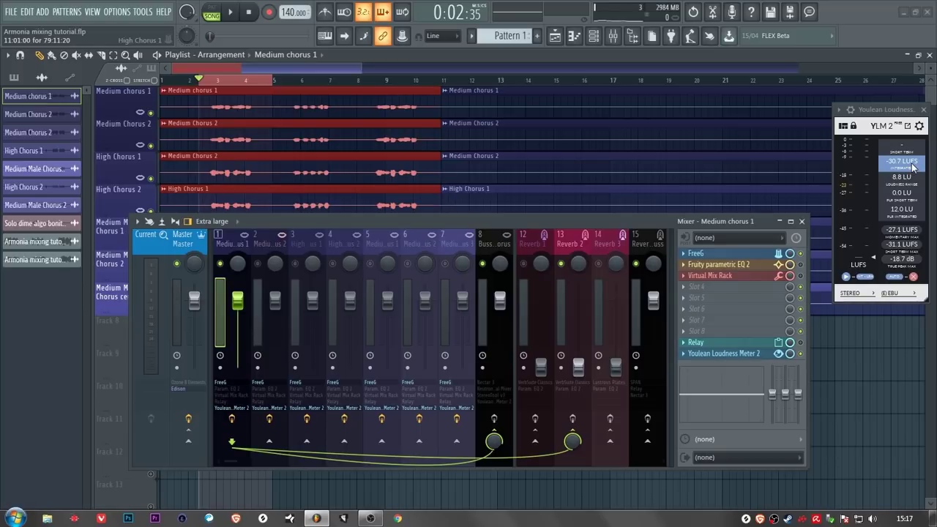
left_click(231, 15)
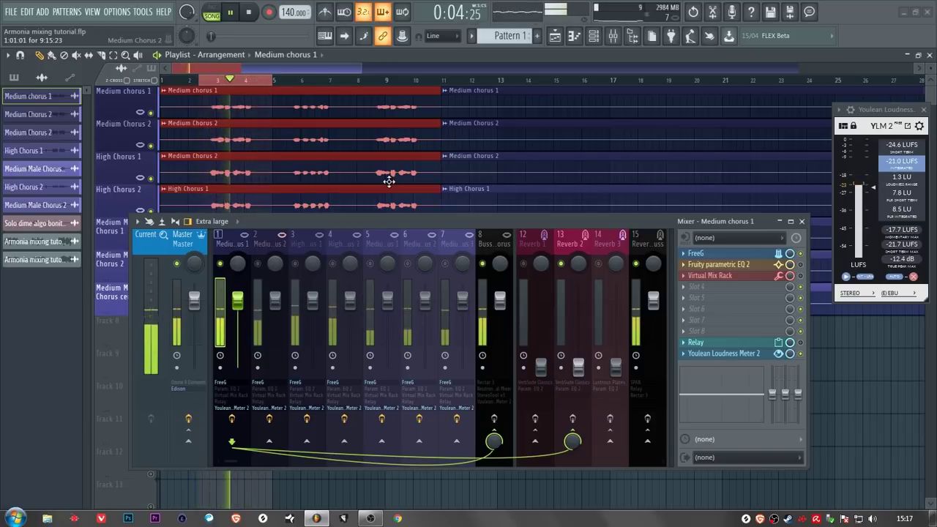
left_click(249, 13)
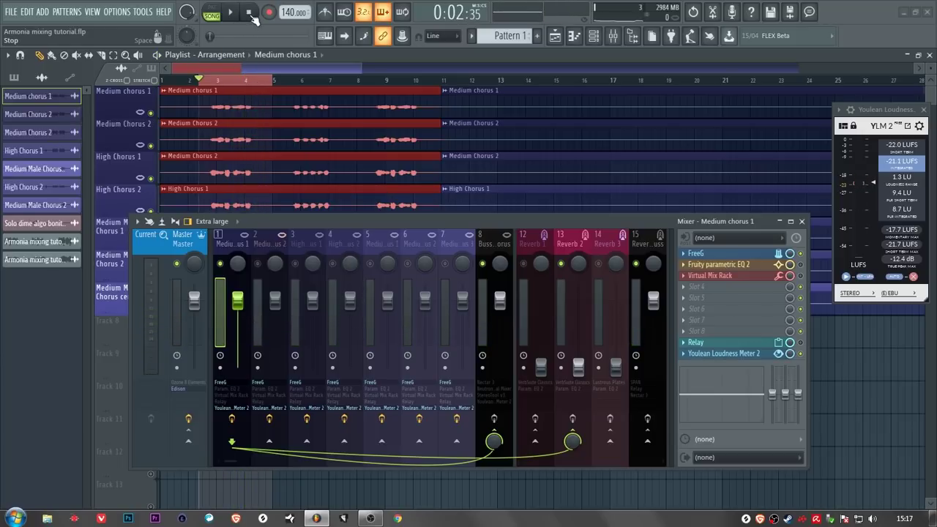
Unmute the other six chorus tracks and play all the voices together, with Medium Male Chorus 3 selected
left_click_drag(257, 263, 446, 265)
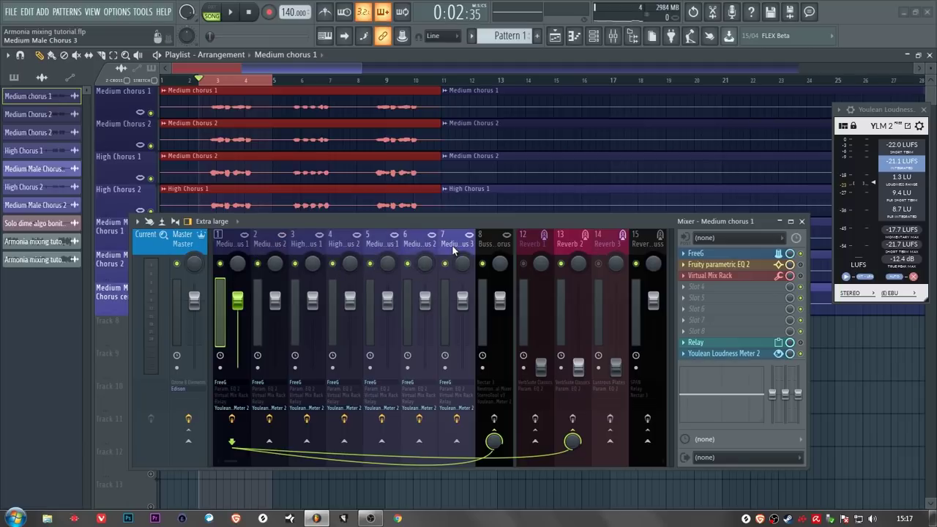
left_click(451, 244)
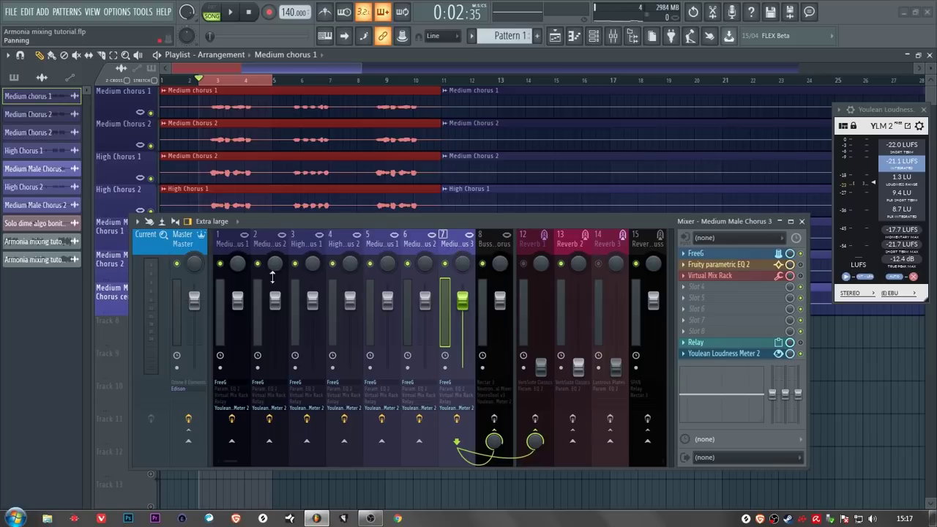
left_click(232, 15)
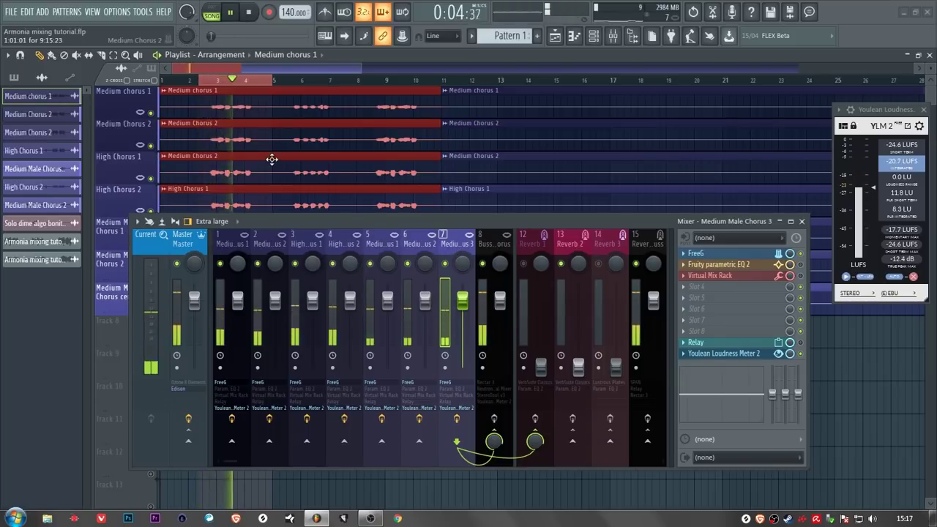
left_click(249, 12)
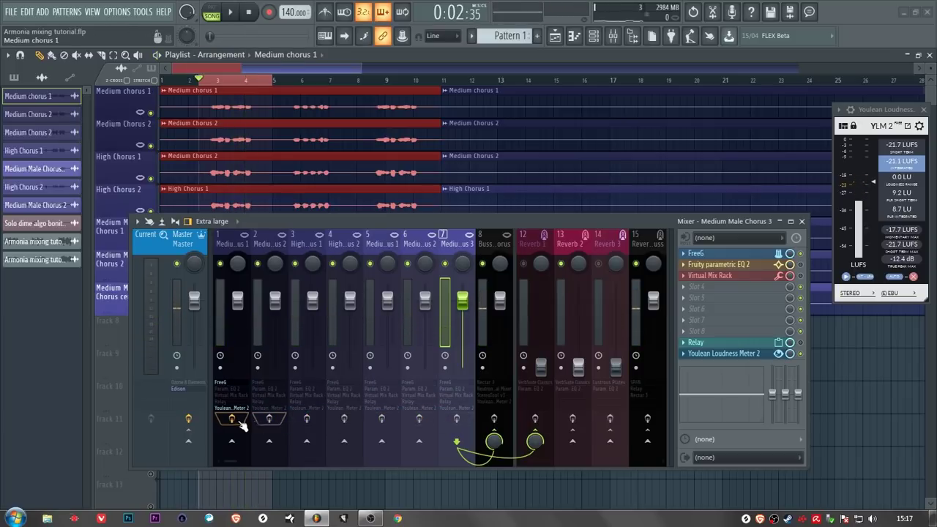
Compare playback of the seven chorus tracks with their effects bypassed and with the effects re-enabled
left_click(234, 15)
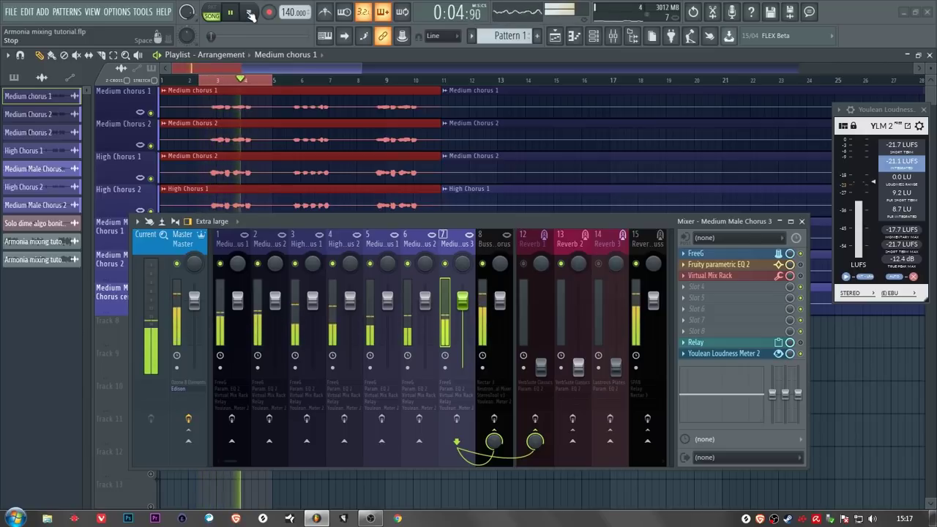
left_click_drag(243, 428, 434, 426)
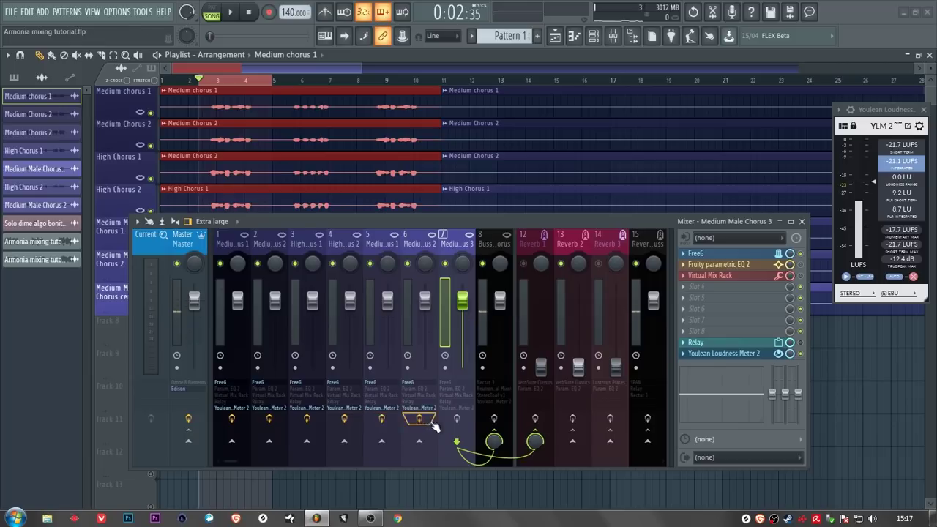
left_click(231, 13)
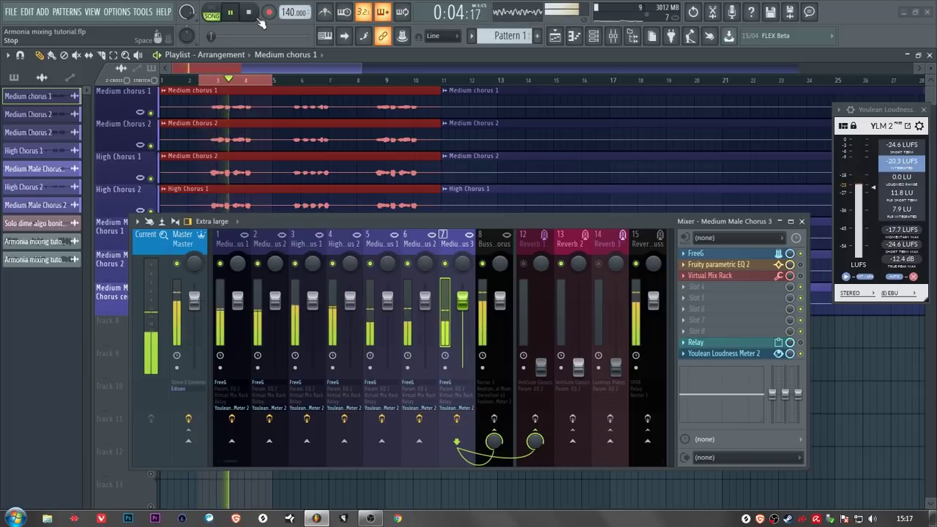
left_click(251, 13)
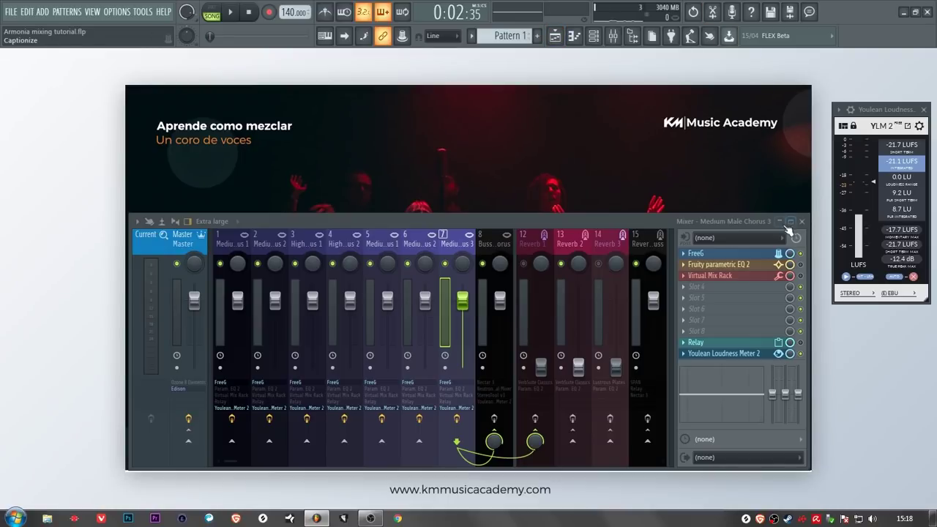
Collapse the mixer, set the 2-Analisis image as the background wallpaper, and expand the mixer again
left_click(780, 220)
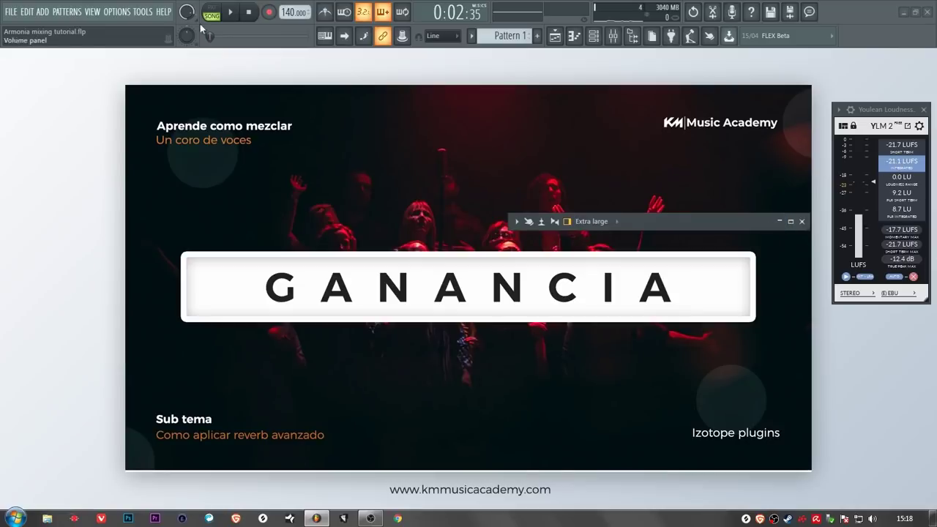
left_click(91, 12)
mouse_move(142, 225)
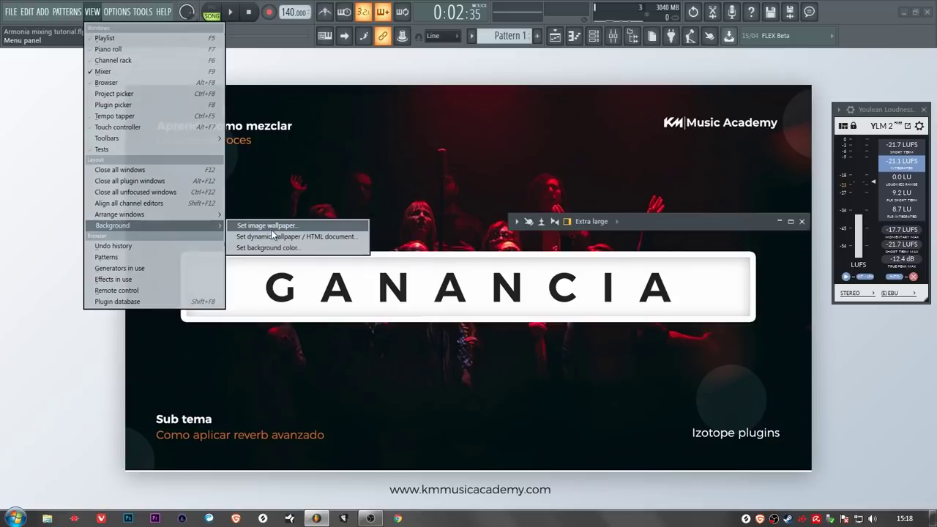
left_click(276, 225)
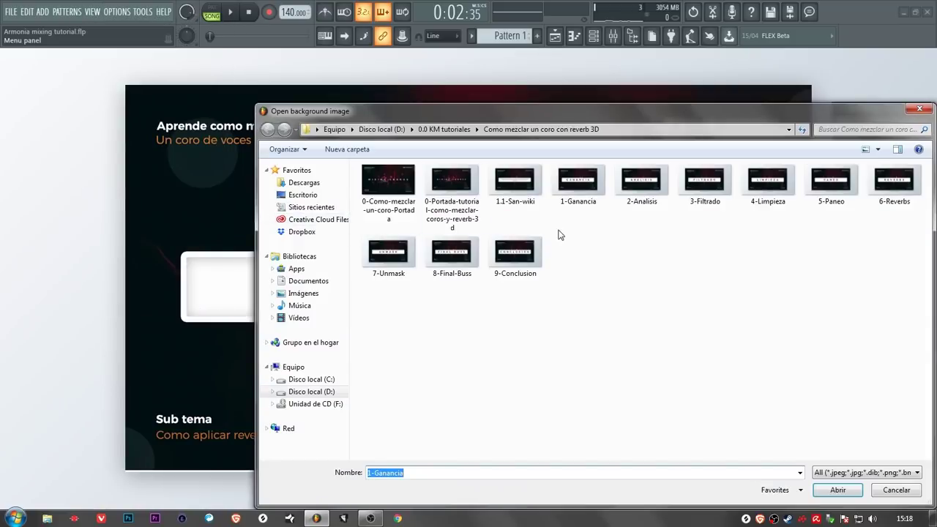
double_click(630, 205)
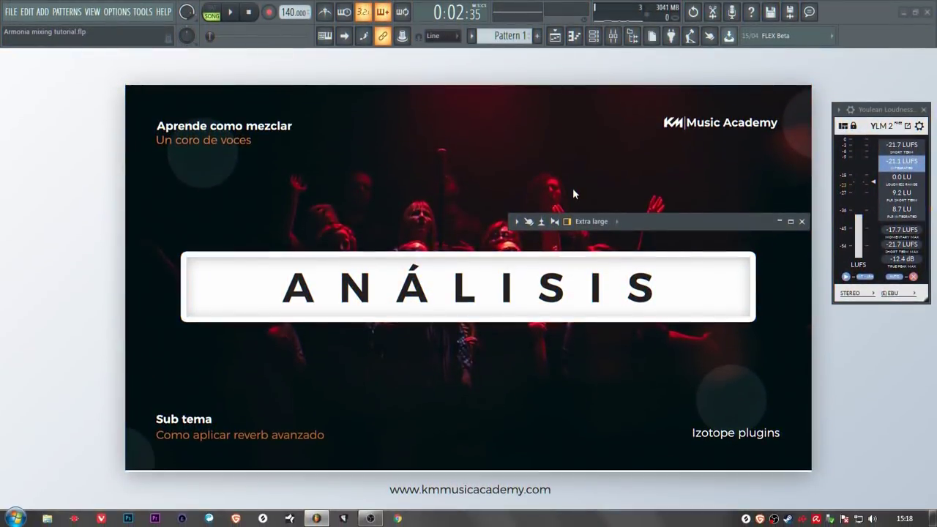
left_click(779, 221)
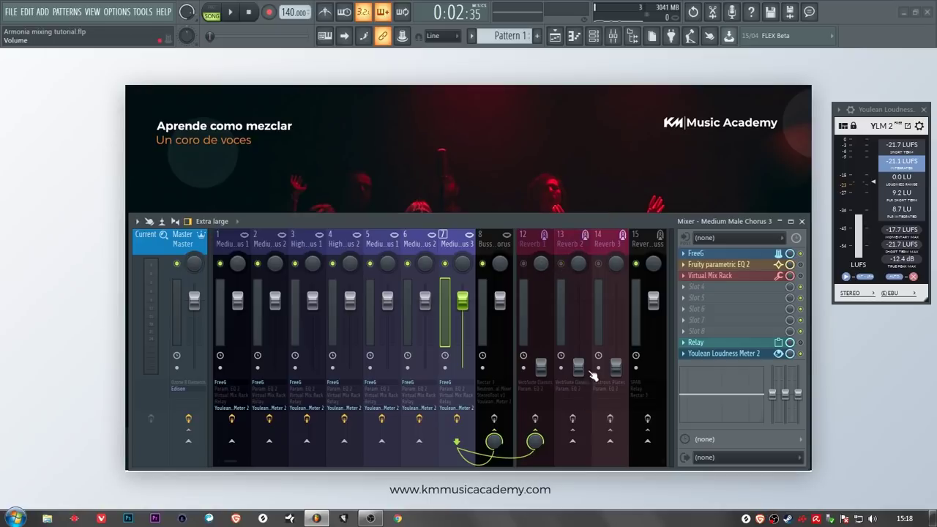
Pan the Medium, High and Medium Male chorus pairs left and right, with Medium Male Chorus 2 at 32% right, and play the result
left_click(244, 245)
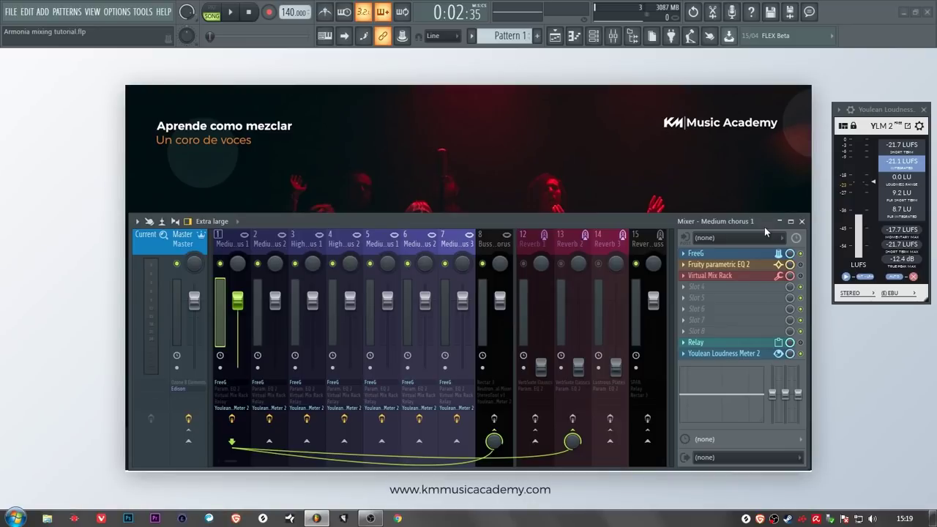
left_click_drag(311, 263, 311, 300)
left_click_drag(351, 263, 351, 227)
left_click_drag(275, 264, 237, 293)
left_click_drag(387, 263, 425, 247)
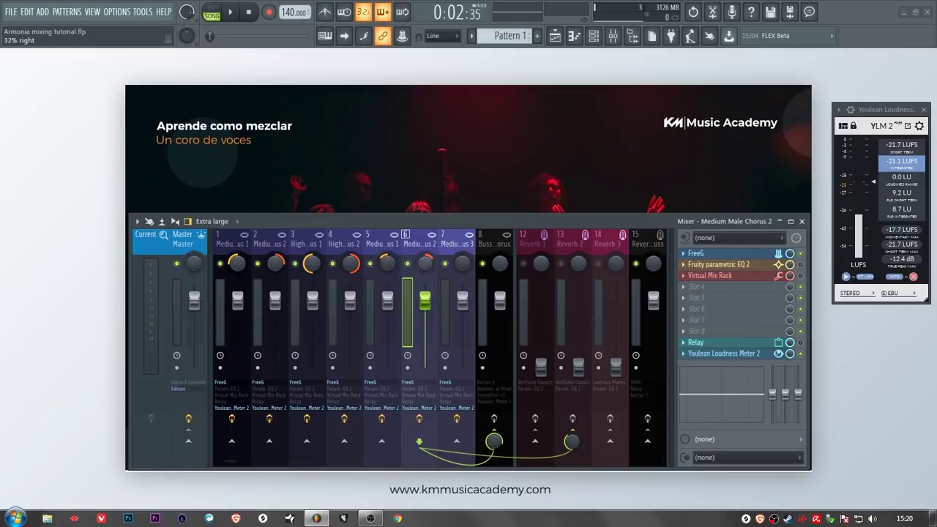
key("Left")
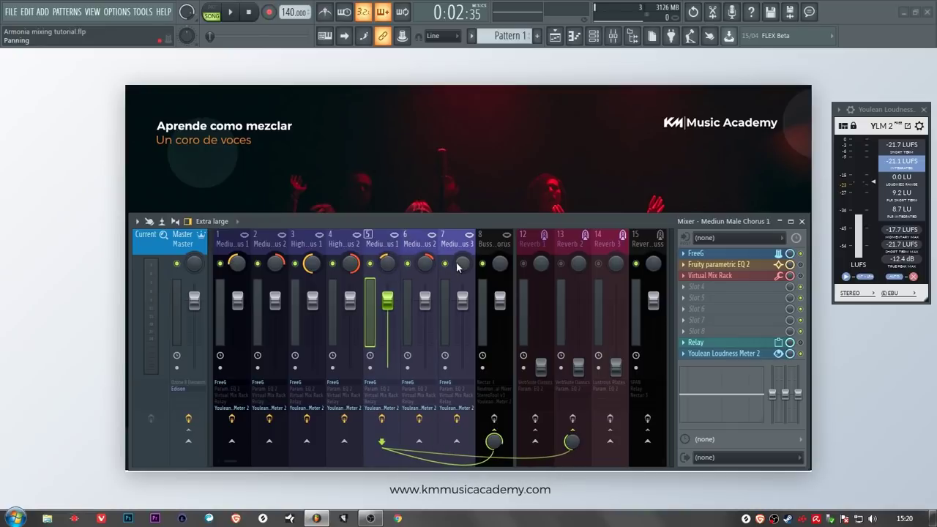
left_click(240, 13)
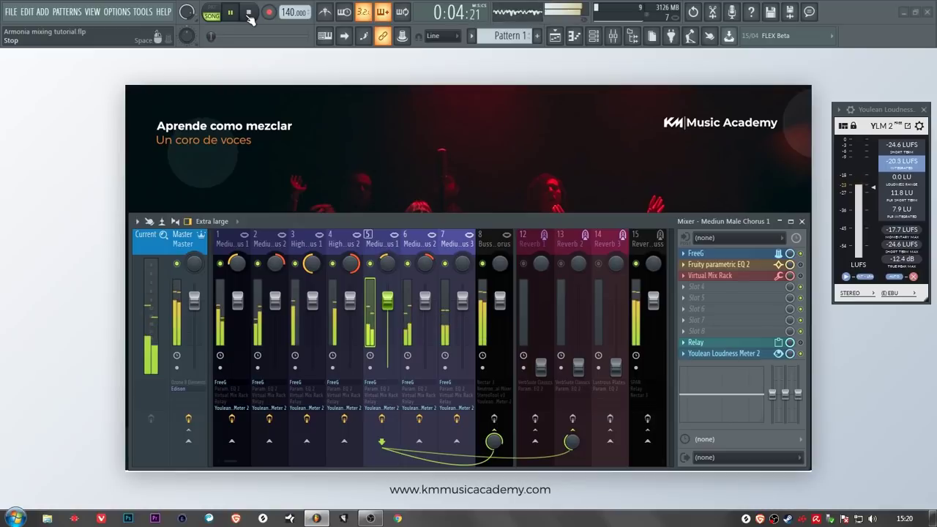
left_click(249, 14)
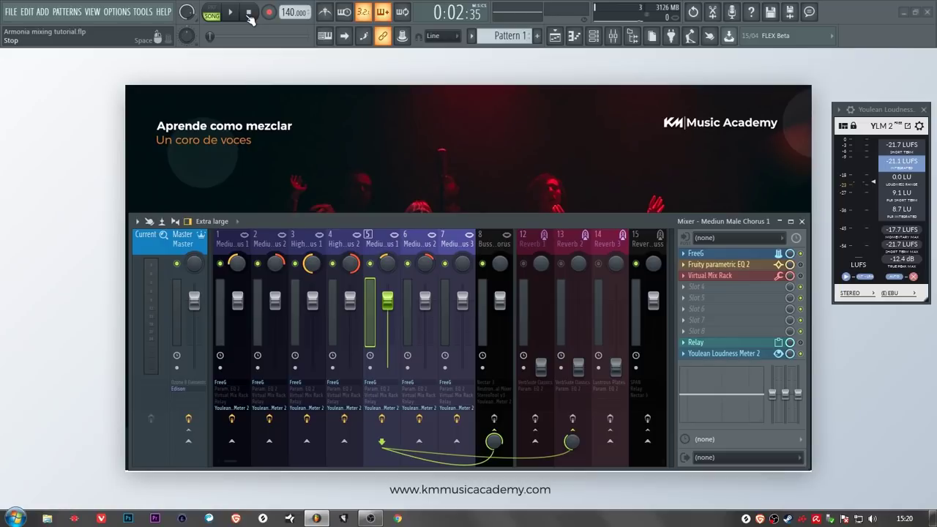
Reset the panning of the six panned chorus tracks to centre and select Medium chorus 1
right_click(387, 264)
left_click(423, 265)
right_click(423, 265)
left_click(433, 272)
right_click(353, 265)
left_click(362, 272)
right_click(313, 264)
left_click(322, 272)
right_click(276, 264)
left_click(285, 272)
right_click(240, 262)
left_click(252, 271)
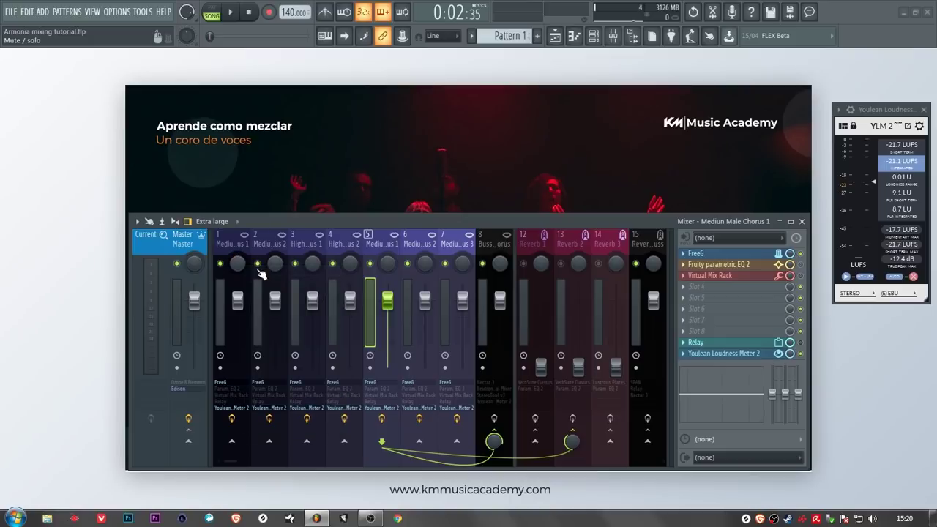
left_click(234, 242)
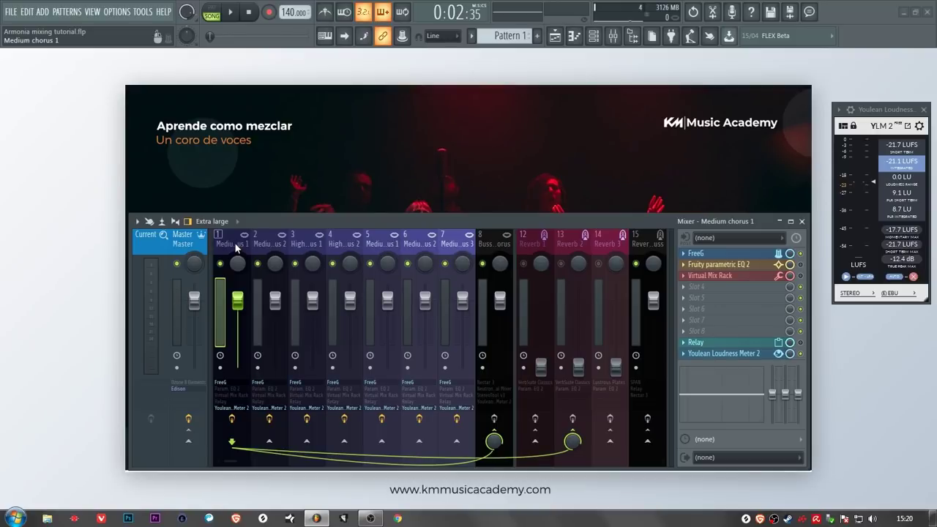
left_click(262, 243)
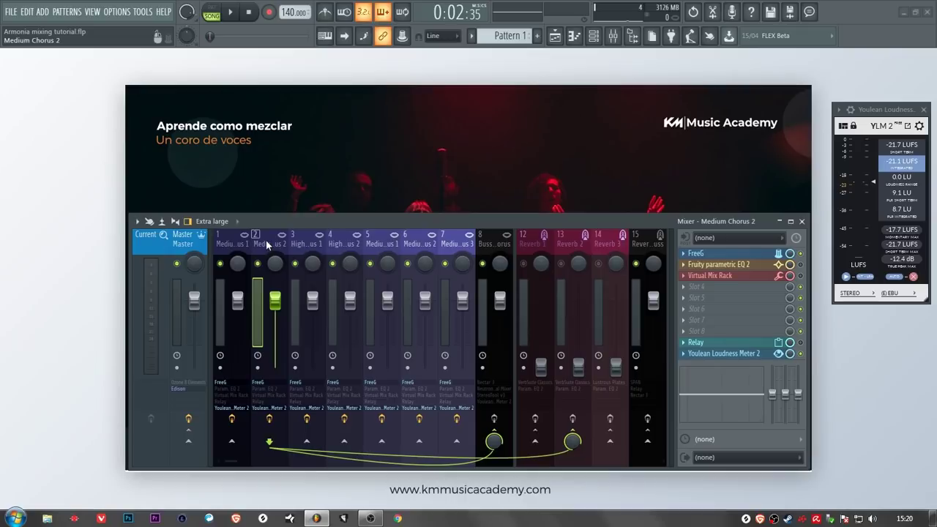
left_click(376, 244)
left_click(403, 245)
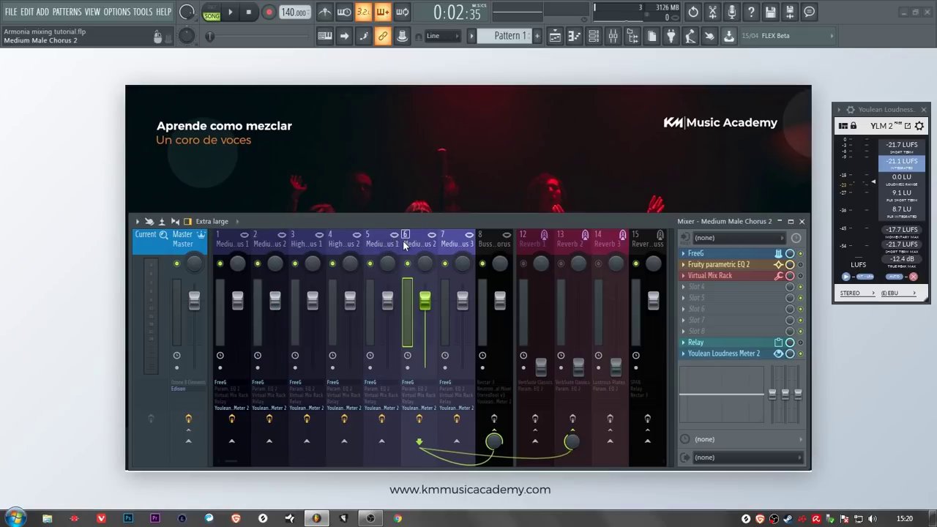
left_click(330, 245)
left_click(448, 244)
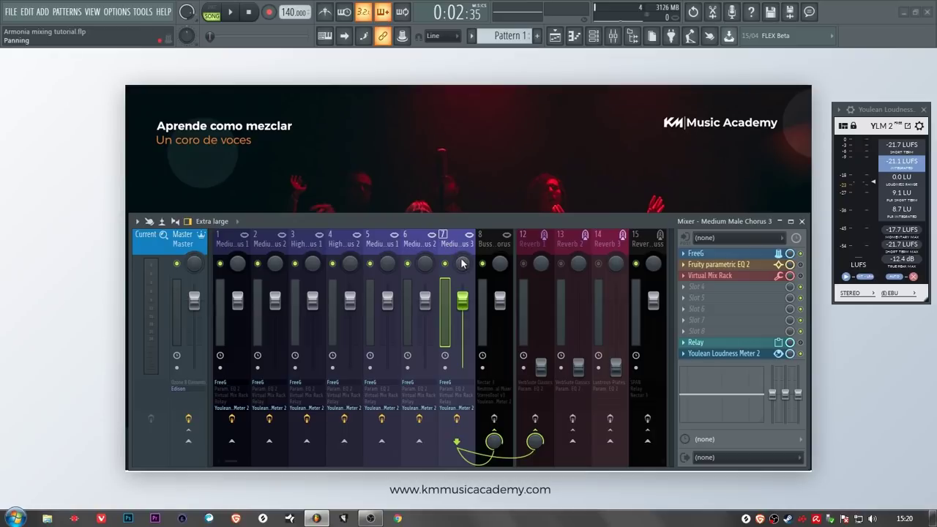
Try panning Medium Male Chorus 2 slightly and High Chorus 2 100% right, and reset both to centre
left_click_drag(425, 264, 425, 259)
right_click(425, 261)
left_click(439, 267)
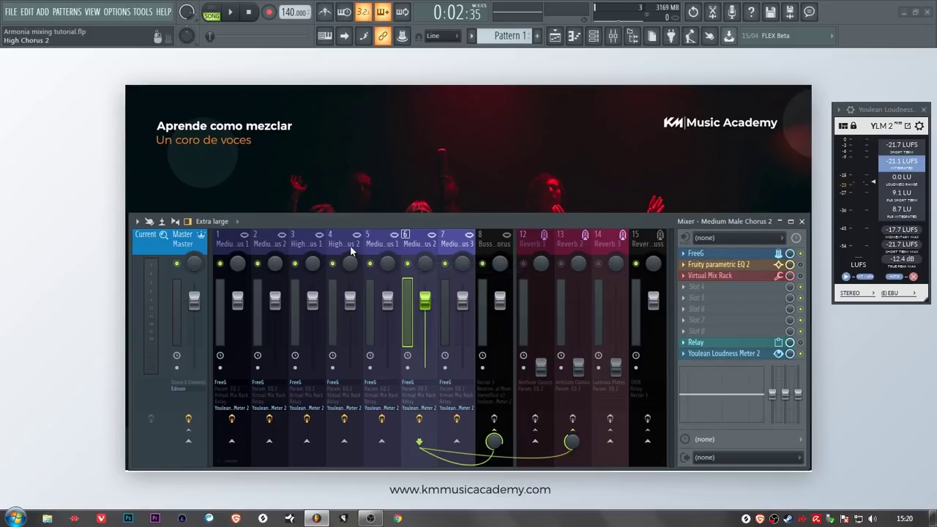
left_click(345, 266)
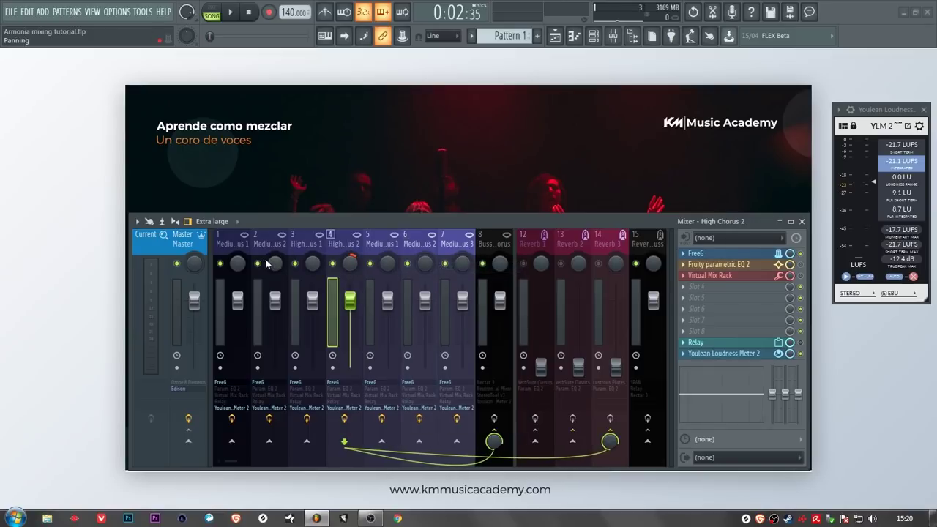
left_click(267, 264)
left_click(351, 268)
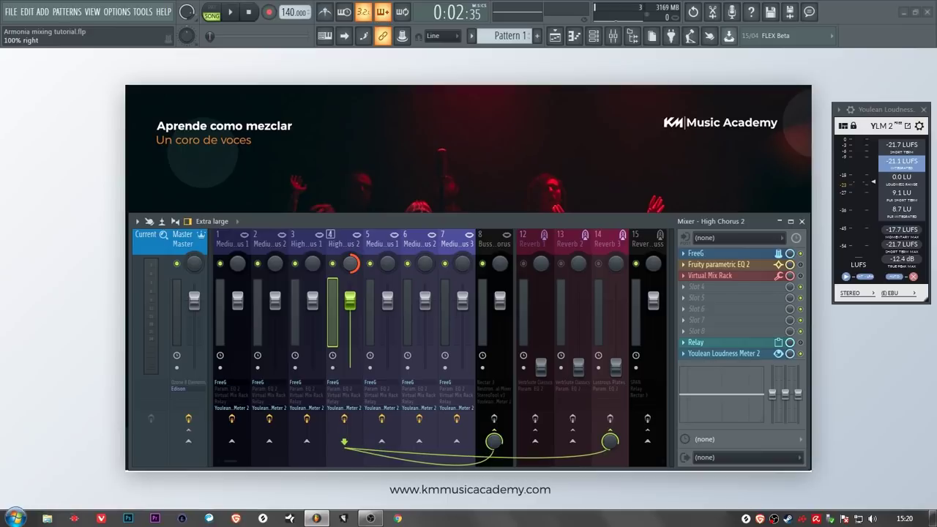
right_click(357, 268)
left_click(361, 272)
left_click(779, 221)
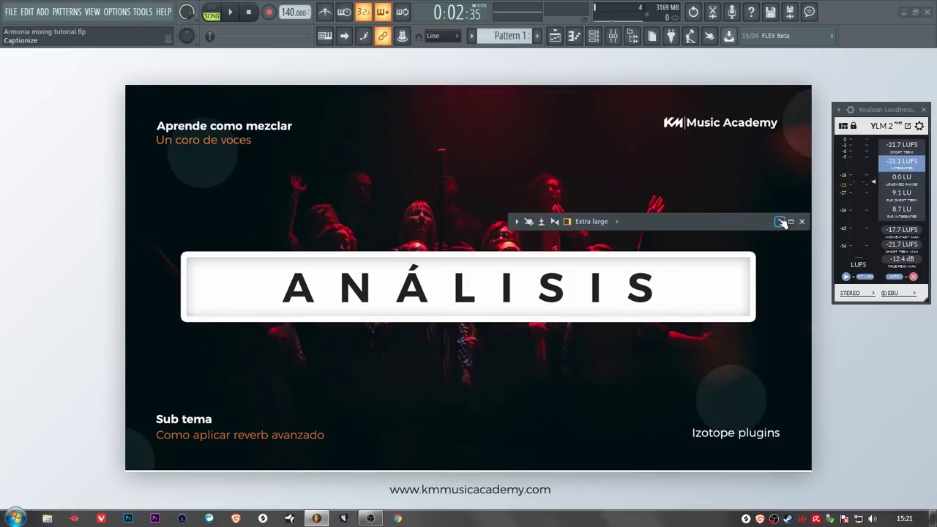
left_click(780, 221)
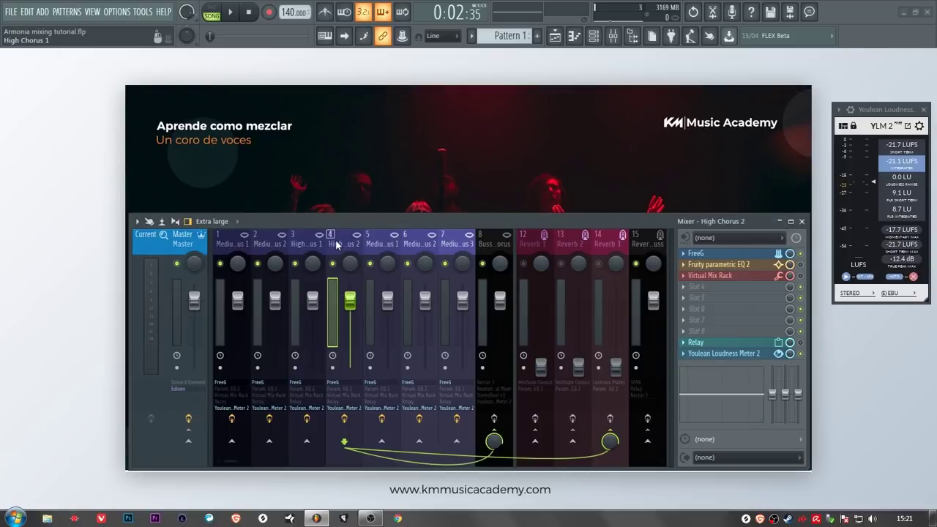
left_click(271, 247)
left_click(237, 242)
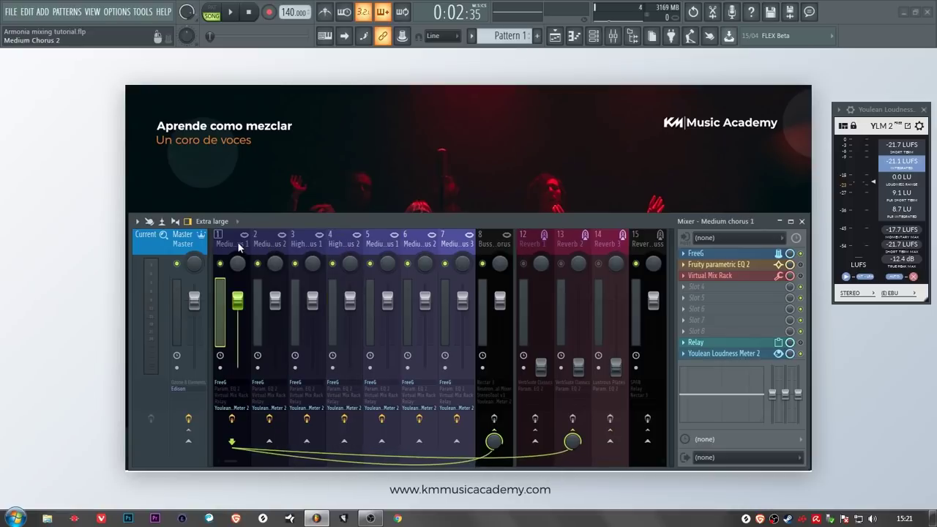
left_click(380, 241)
left_click(415, 242)
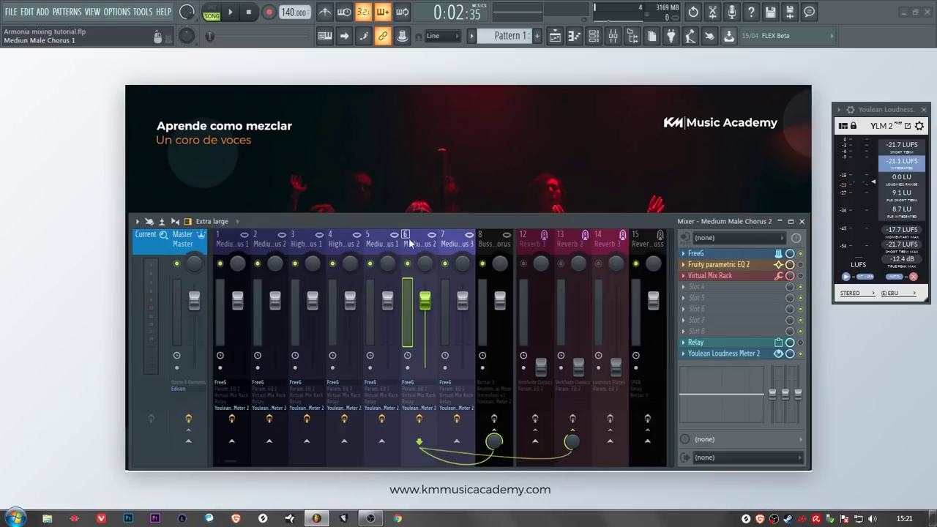
left_click(452, 243)
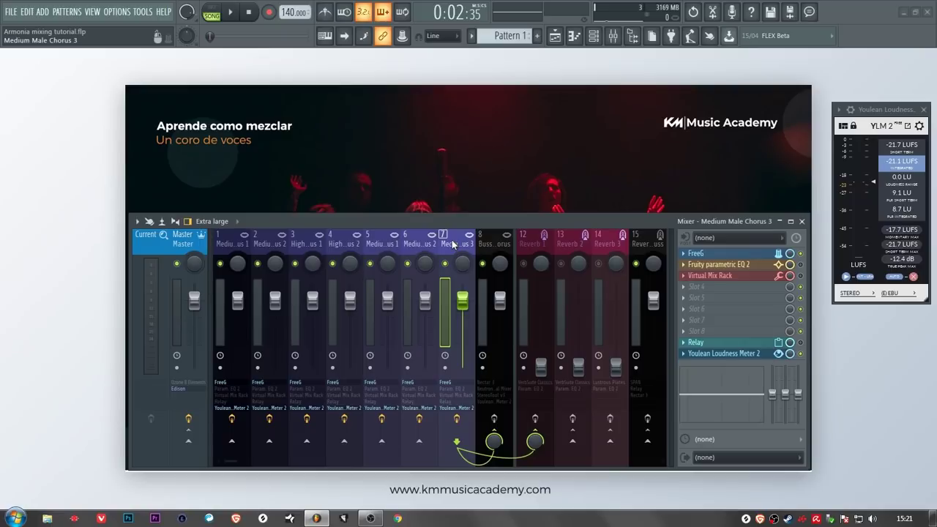
Collapse the mixer, set the 3-Filtrado image as the background wallpaper, and expand the mixer again
left_click(780, 221)
left_click(92, 12)
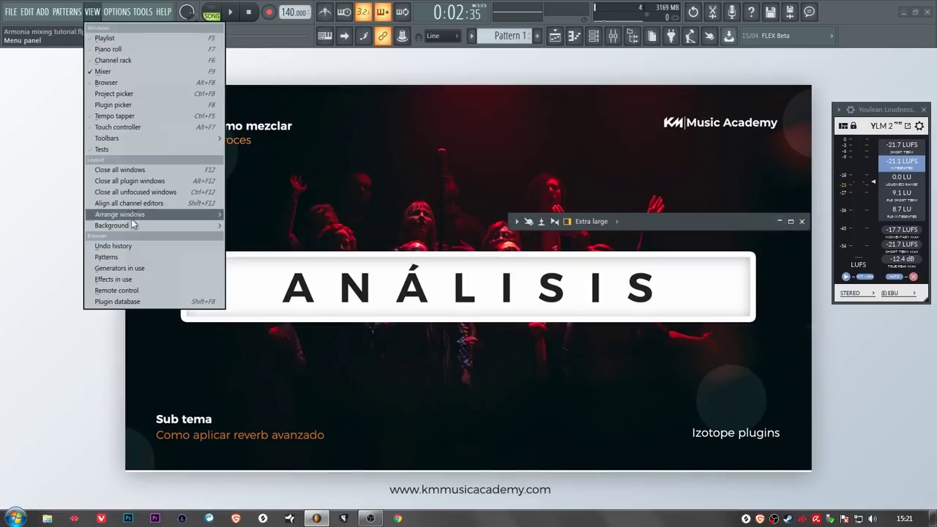
mouse_move(183, 224)
left_click(247, 225)
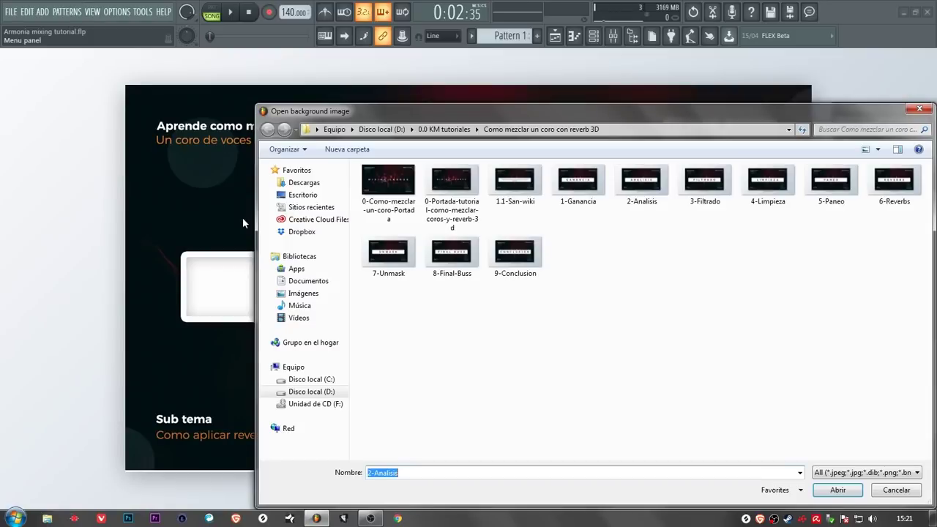
double_click(704, 181)
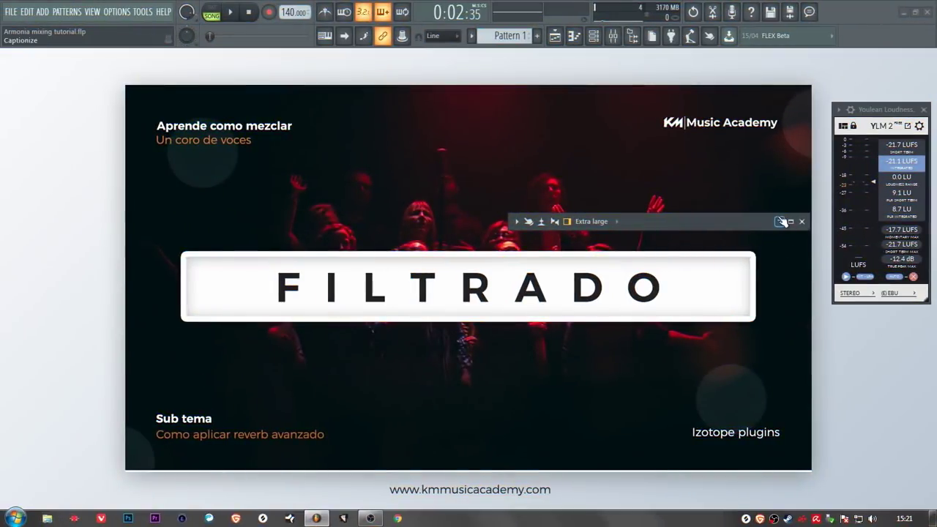
left_click(780, 221)
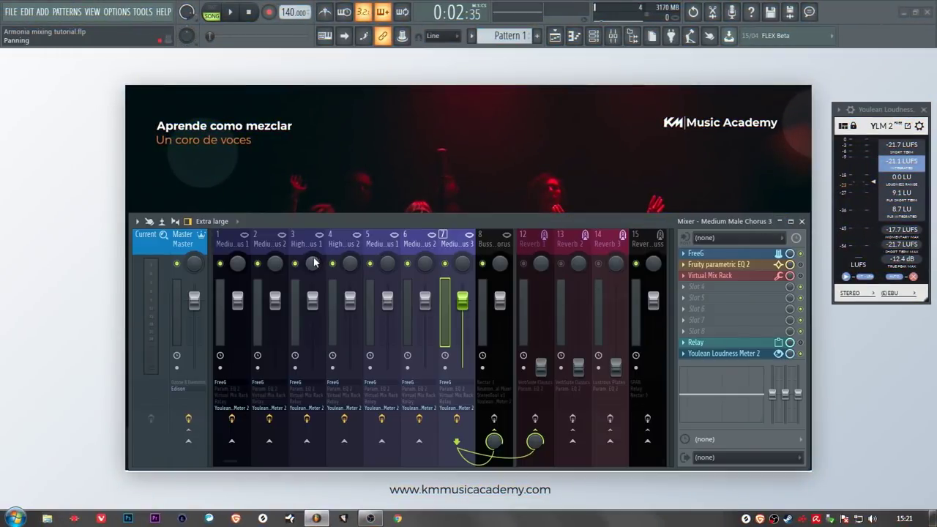
Enable and open Fruity parametric EQ 2 on Medium chorus 1, solo the track, and maximize the EQ window
left_click(235, 238)
left_click(714, 264)
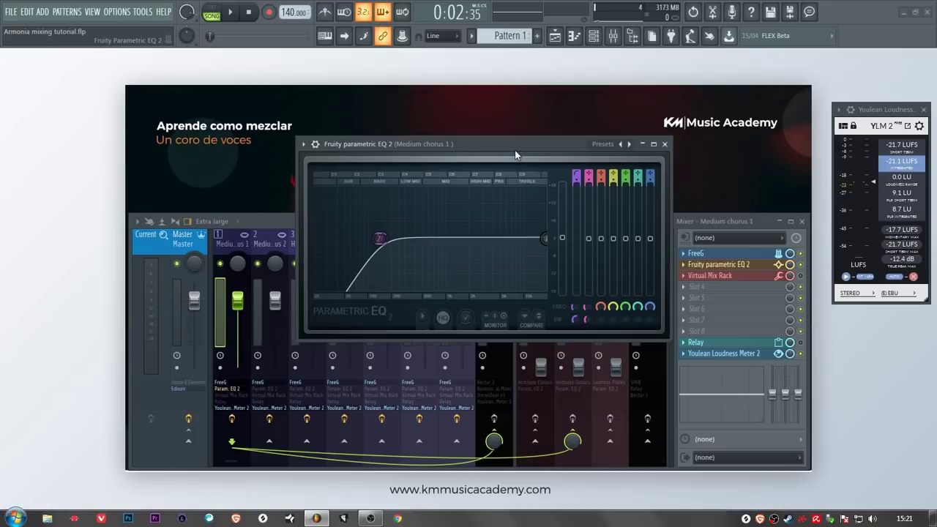
key("F9")
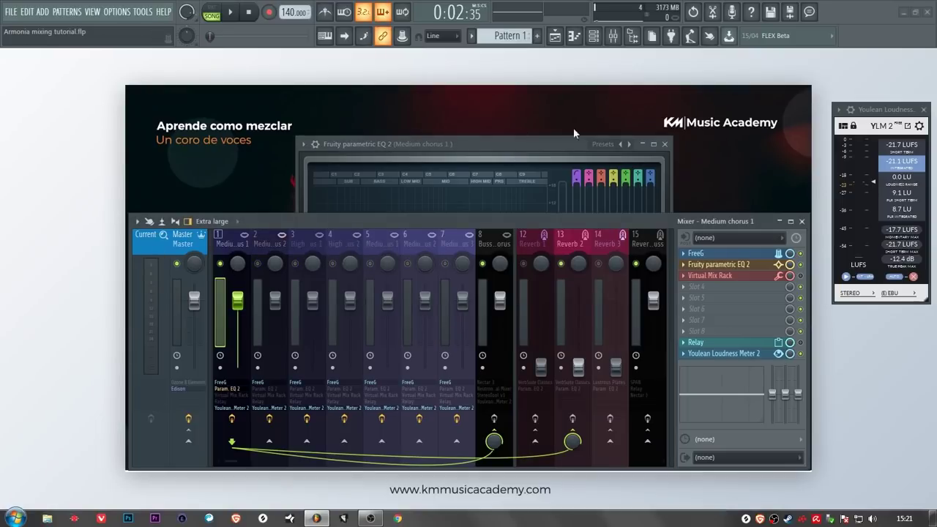
left_click(654, 144)
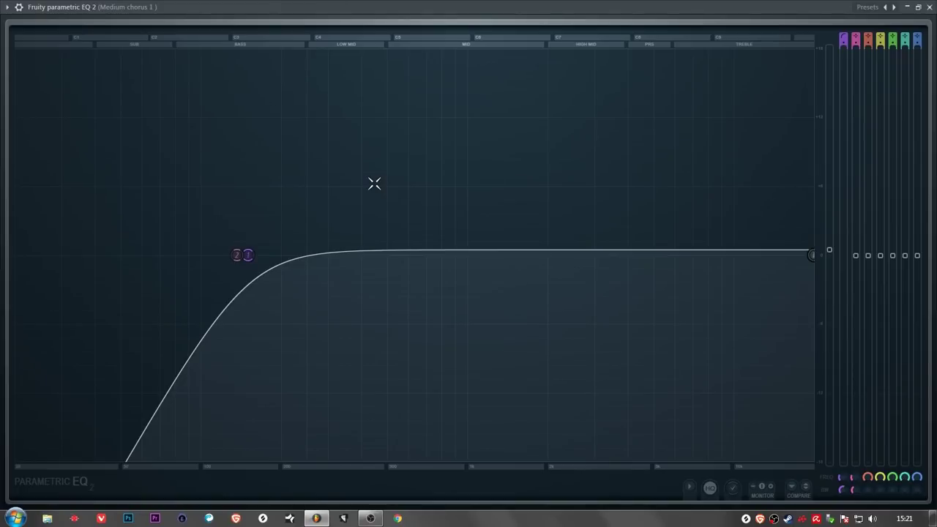
Play the soloed track, try moving EQ band 1 down to the lowest frequencies, undo the move, and restore the window size
key("space")
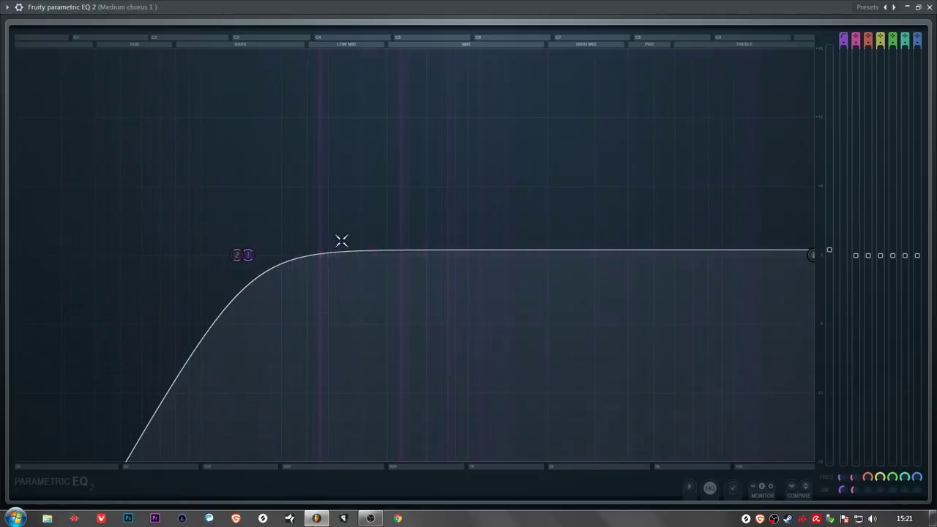
left_click_drag(247, 254, 17, 254)
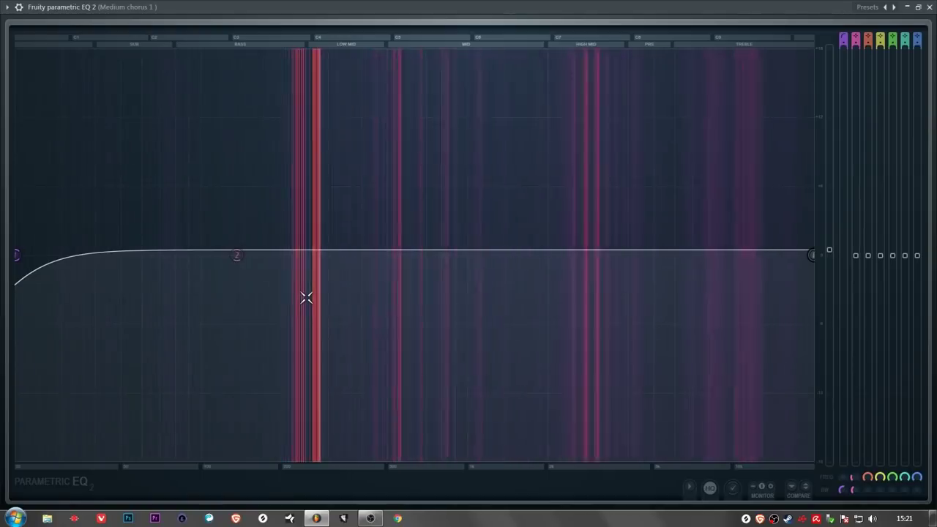
key("ctrl+z")
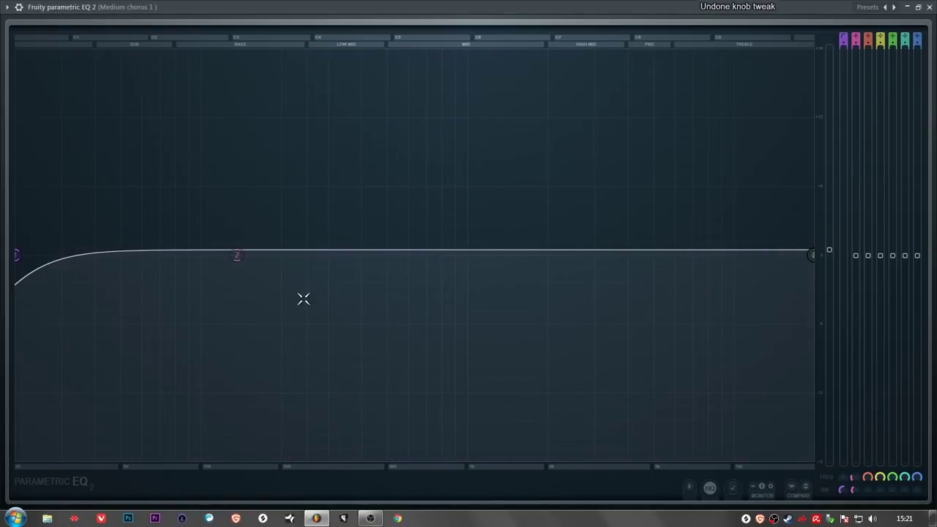
key("ctrl+z")
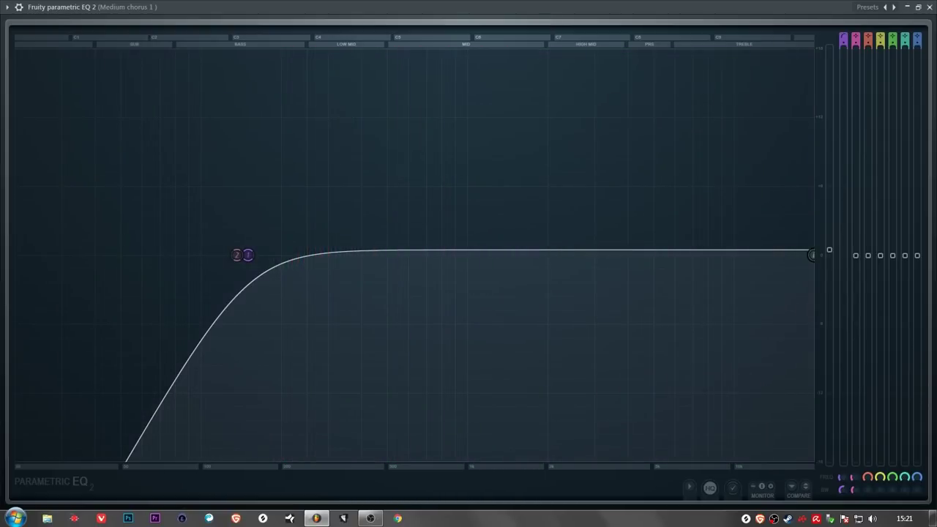
left_click(918, 6)
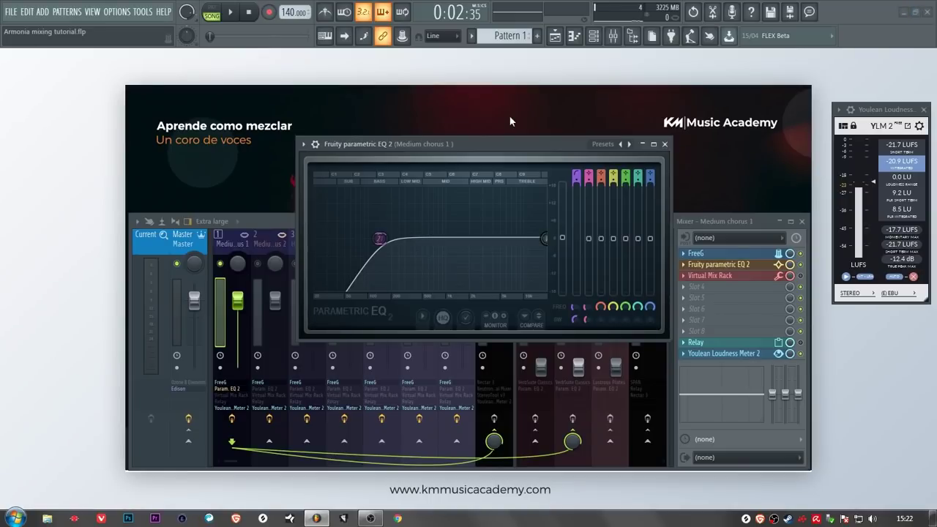
Unmute the other six chorus tracks, from Medium Chorus 2 to Medium Male Chorus 3
left_click(262, 243)
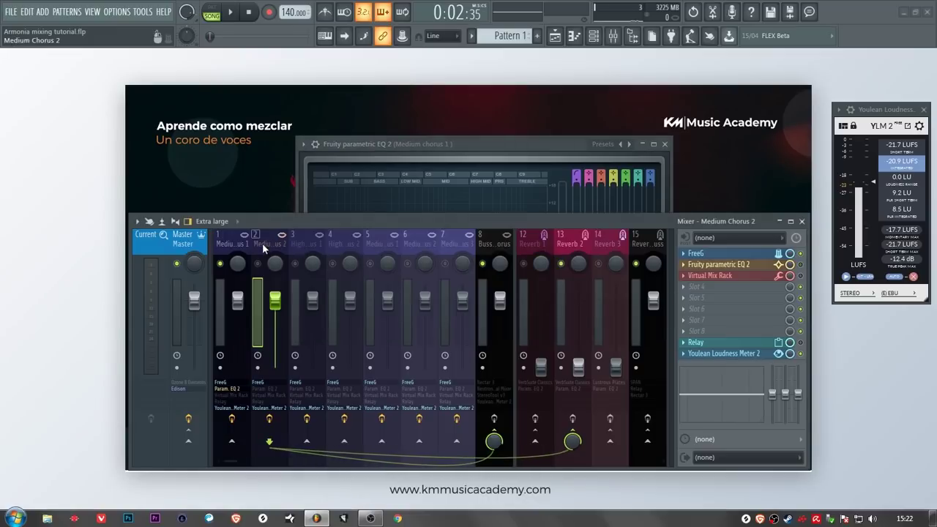
left_click(360, 169)
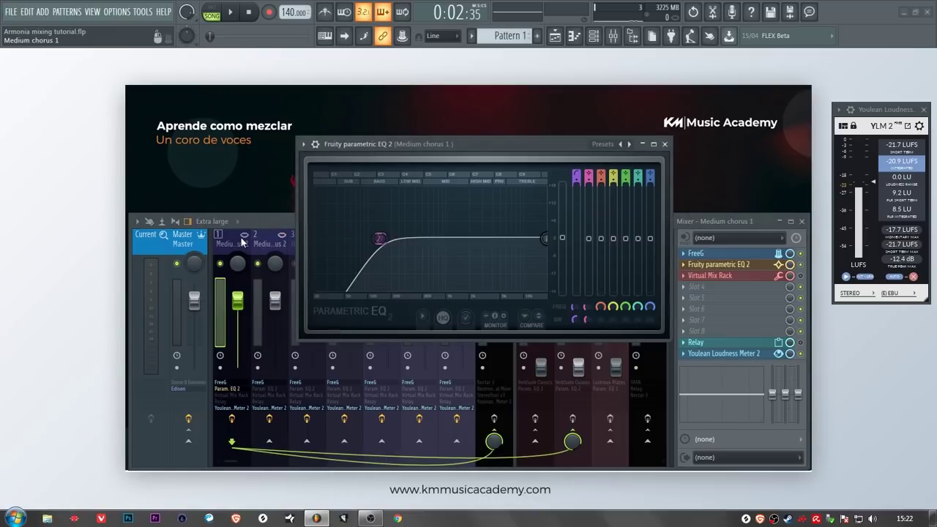
left_click(351, 243)
left_click(410, 243)
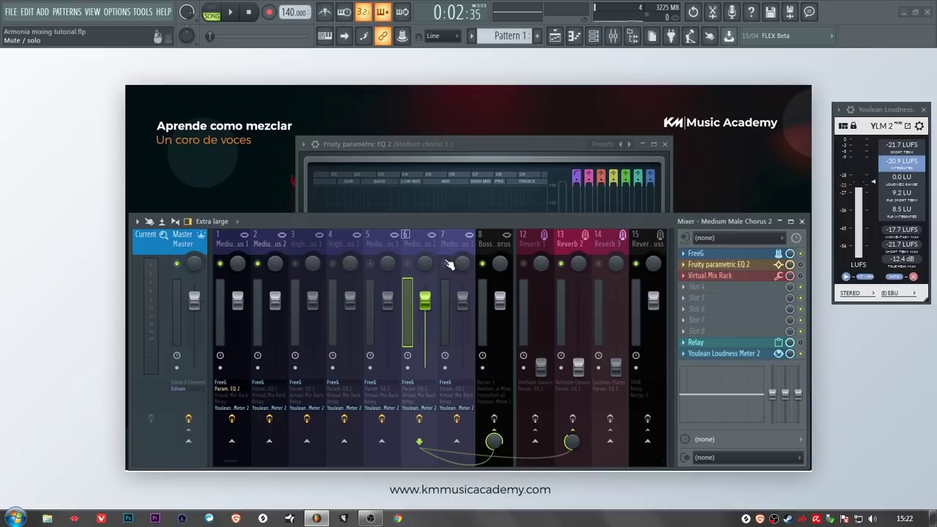
key("Left")
key("Left")
key("Left")
key("Left")
key("Left")
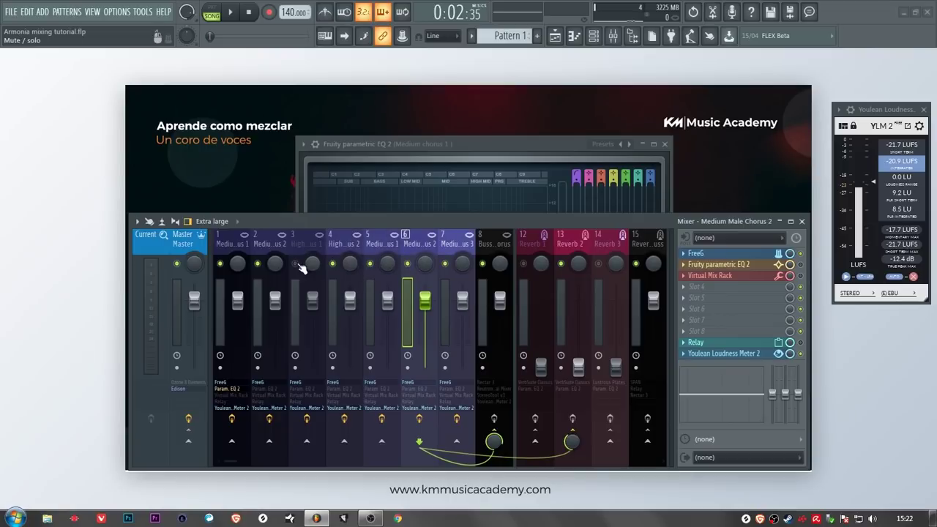
Mute the Reverb 2 track and close the Medium chorus 1 EQ window
left_click(417, 145)
left_click(659, 225)
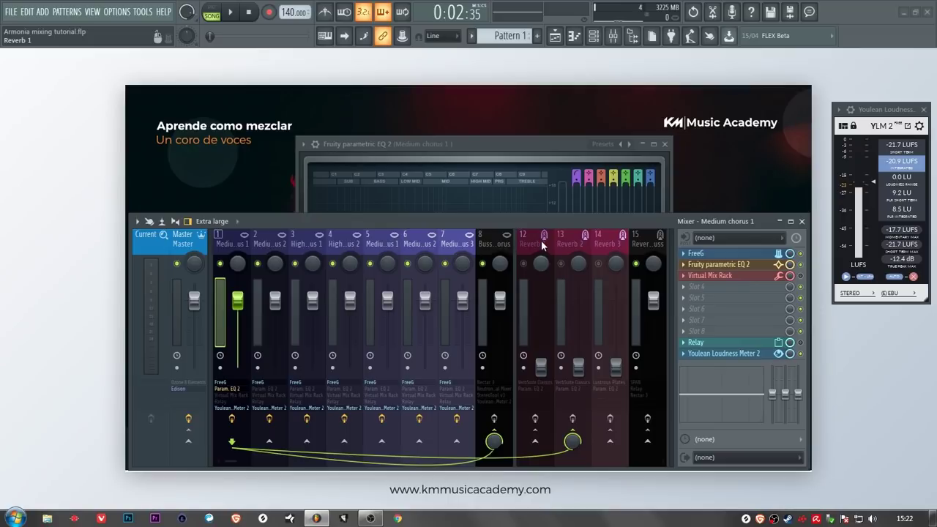
left_click(653, 144)
left_click(664, 144)
Enable Fruity parametric EQ 2 on the remaining six chorus tracks, from Medium Chorus 2 to Medium Male Chorus 3
left_click(271, 244)
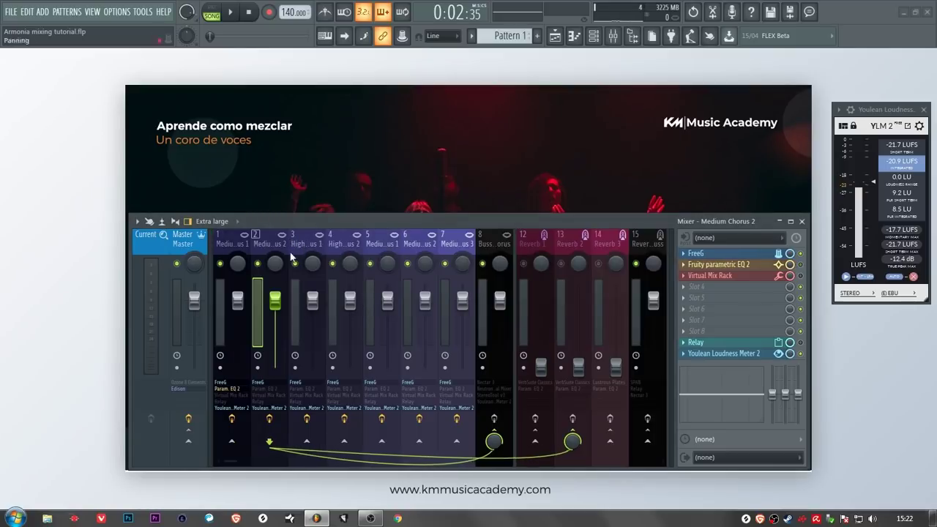
key("Right")
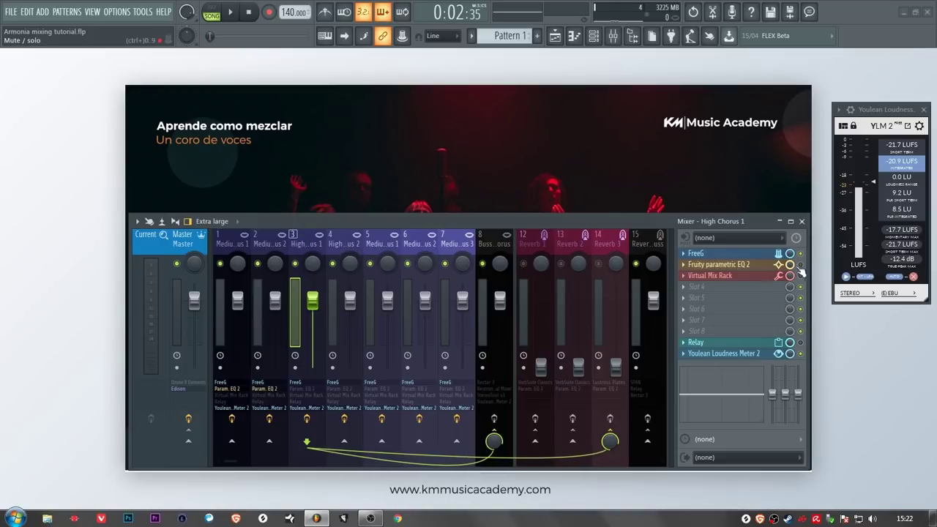
key("Right")
key("Right")
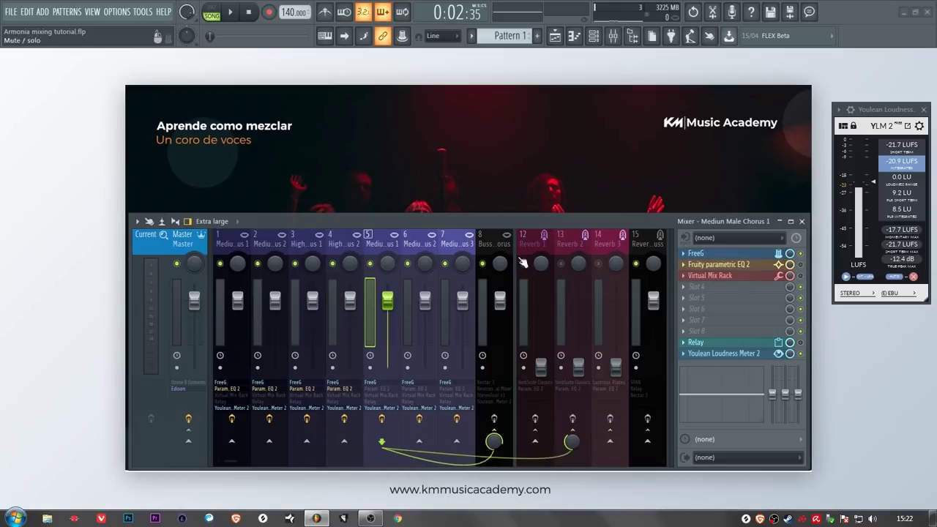
key("Right")
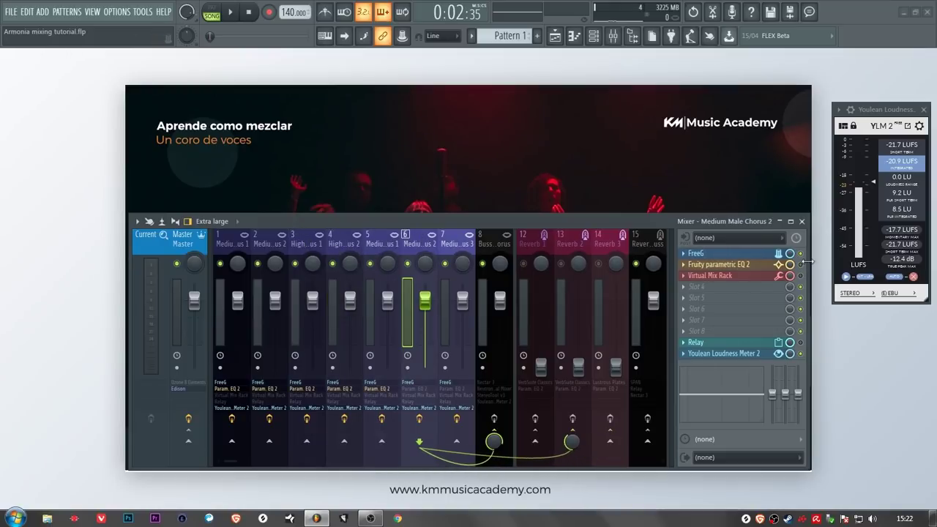
key("Right")
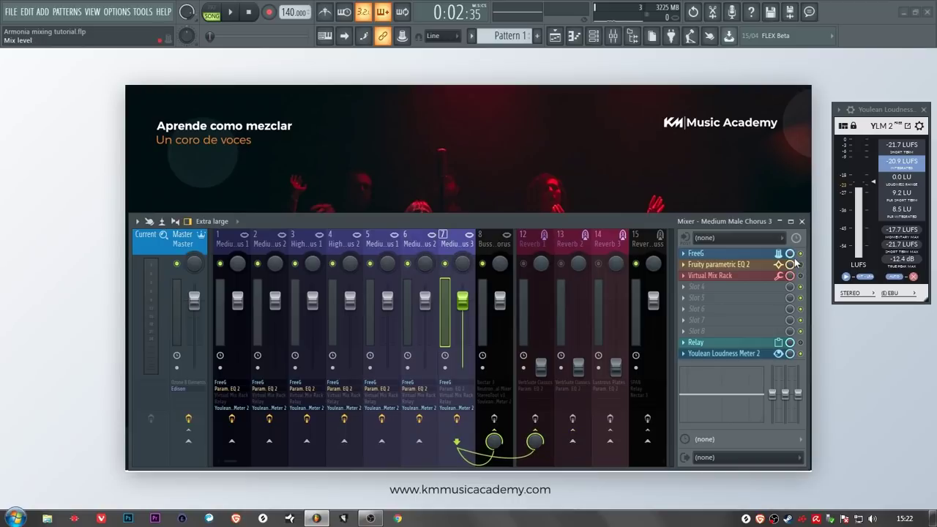
Select the time range from 2:07:00 to 11:01:00 in the playlist and return to the mixer
left_click(557, 38)
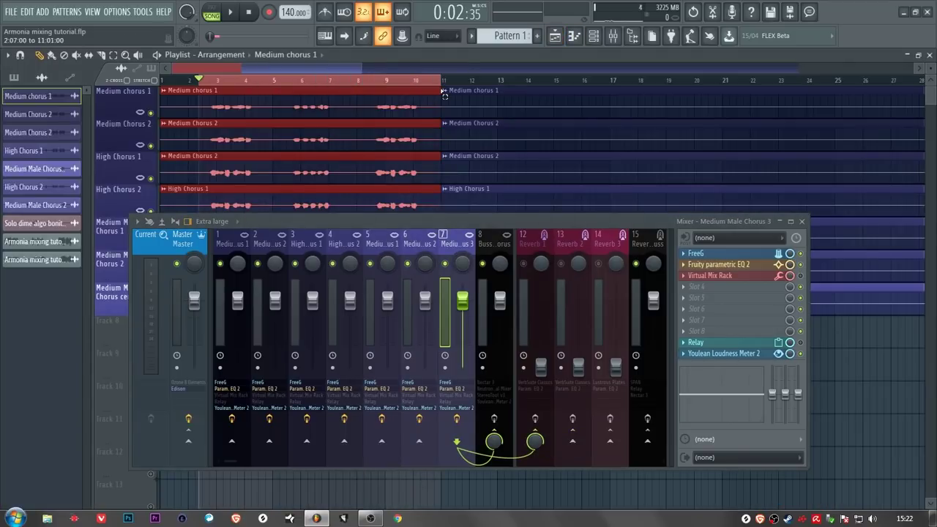
left_click(555, 36)
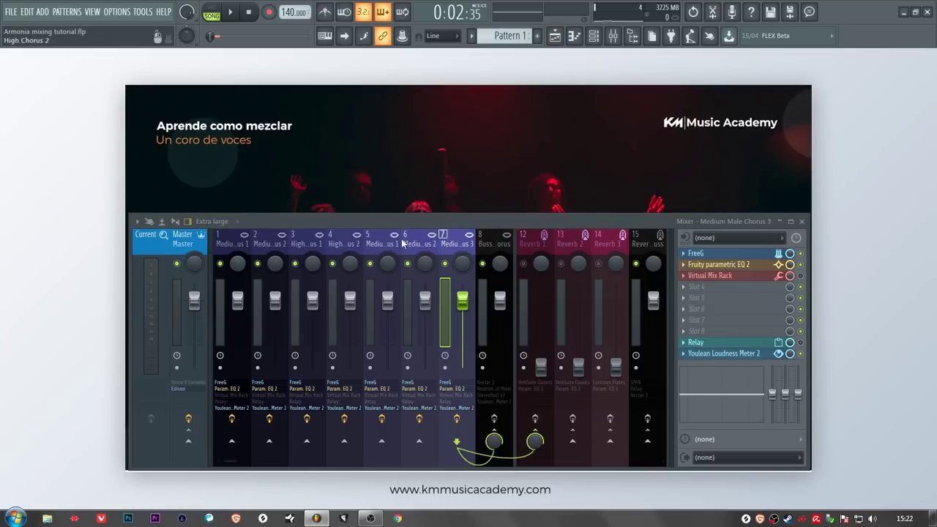
Disable Fruity parametric EQ 2 on all seven chorus tracks, from Medium chorus 1 to Medium Male Chorus 3, and play the song
left_click(232, 255)
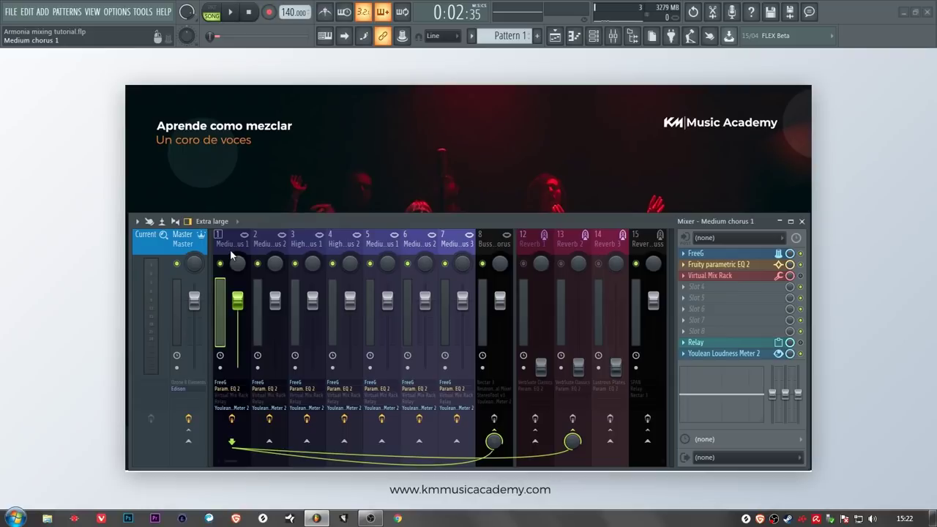
key("Right")
key("Right")
key("Right")
key("Right")
key("Right")
key("Right")
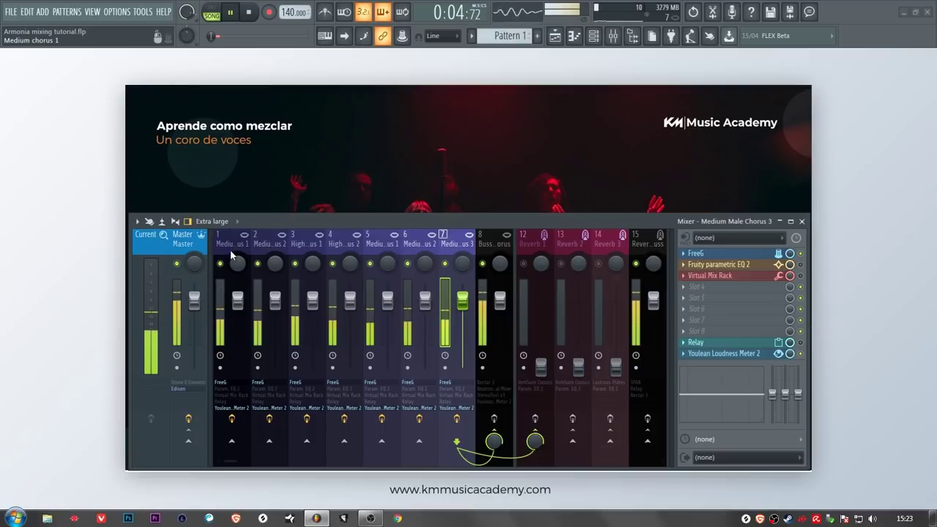
Re-enable Fruity parametric EQ 2 on the seven chorus tracks during playback, working back from Medium Male Chorus 3 to Medium chorus 1
key("Left")
key("Left")
key("Left")
key("Left")
key("Left")
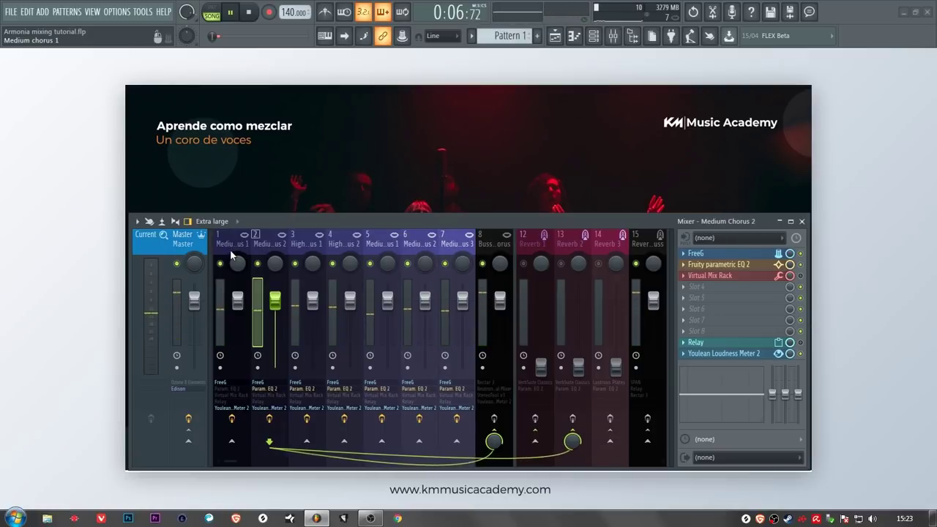
key("Left")
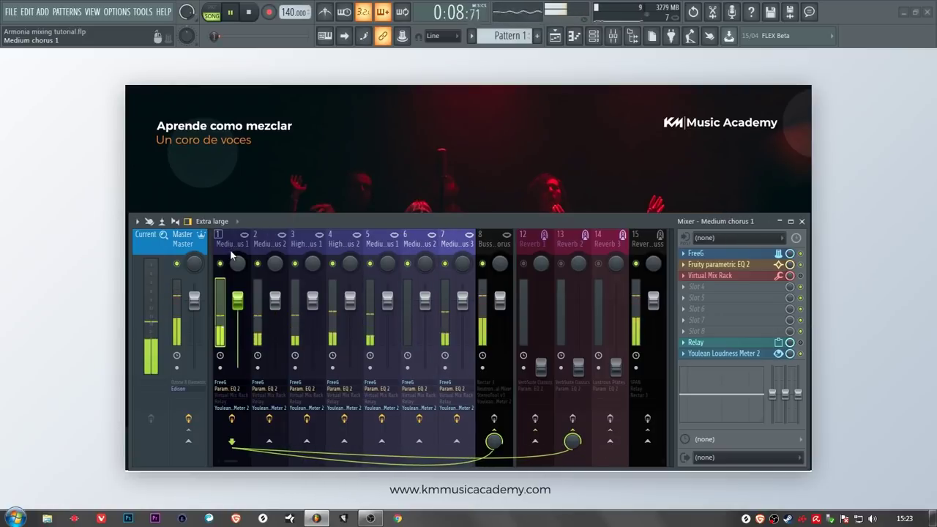
Bypass Fruity parametric EQ 2 once more on all seven chorus tracks while the song plays
key("Right")
key("Right")
key("Right")
key("Right")
key("Right")
key("Right")
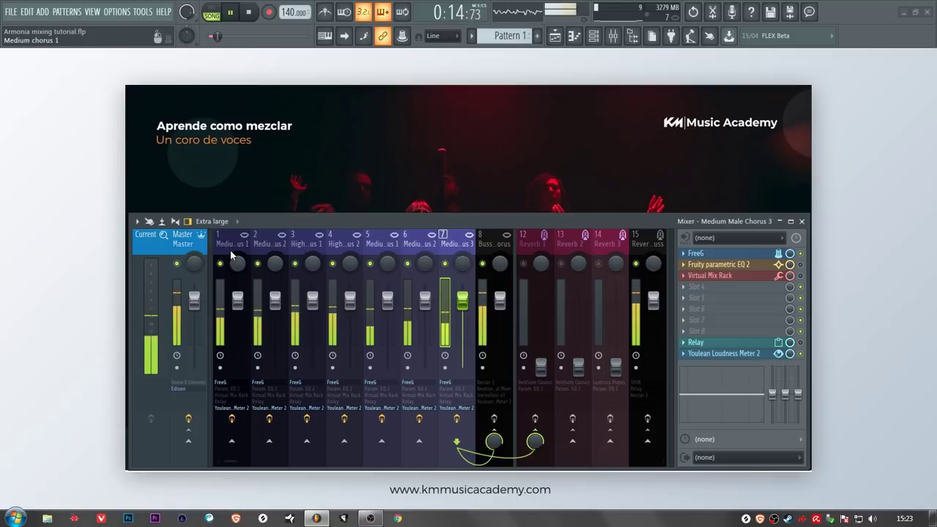
Turn Fruity parametric EQ 2 back on for all seven chorus tracks and stop playback
key("Left")
key("Left")
key("Left")
key("Left")
key("Left")
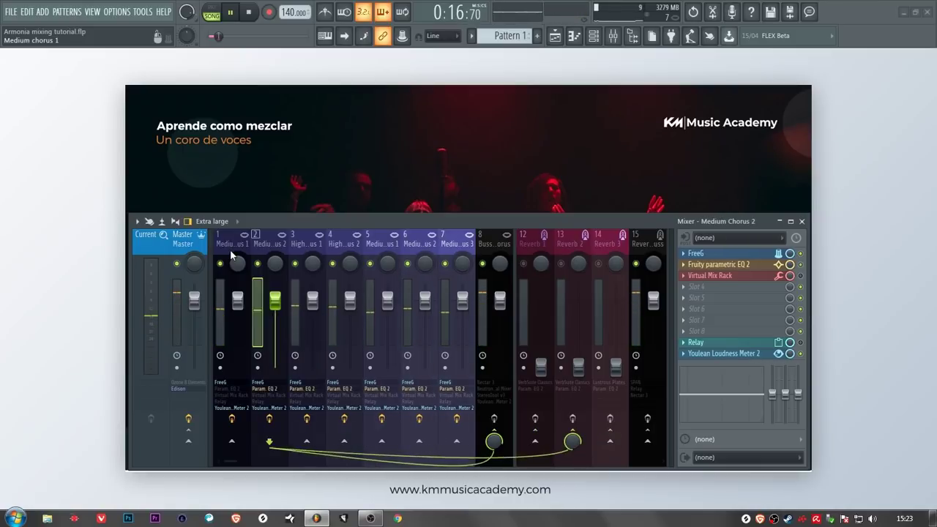
key("Left")
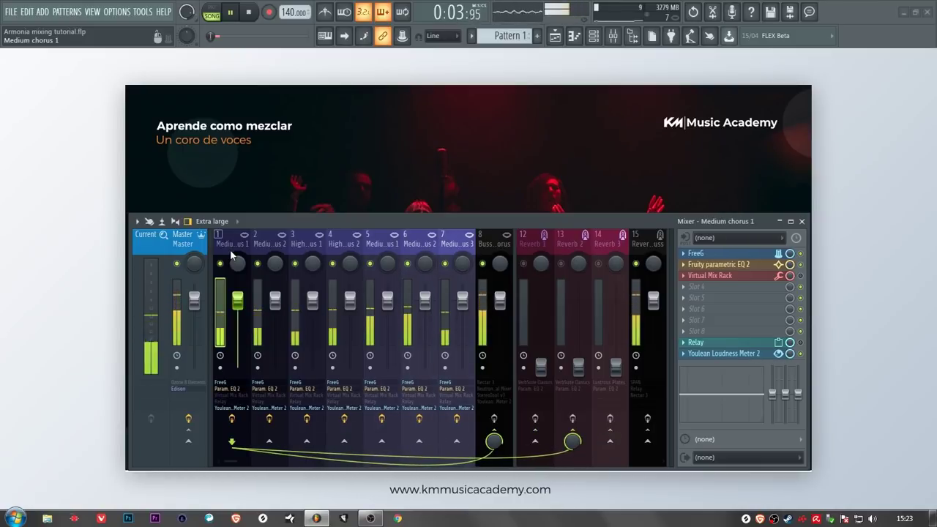
left_click(252, 14)
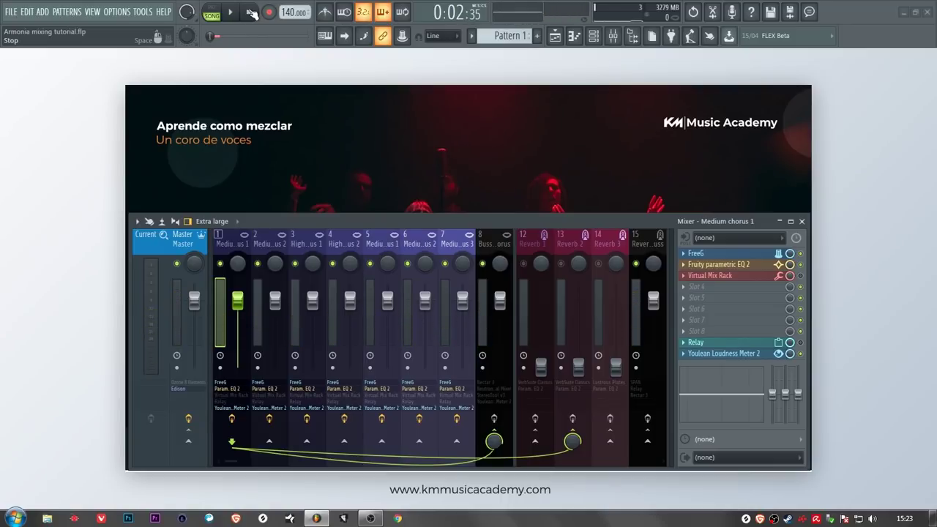
Review the Fruity parametric EQ 2 curves of Medium chorus 1, Mediun Male Chorus 1, Medium Male Chorus 2 and High Chorus 2
left_click(747, 264)
left_click(665, 145)
left_click(382, 242)
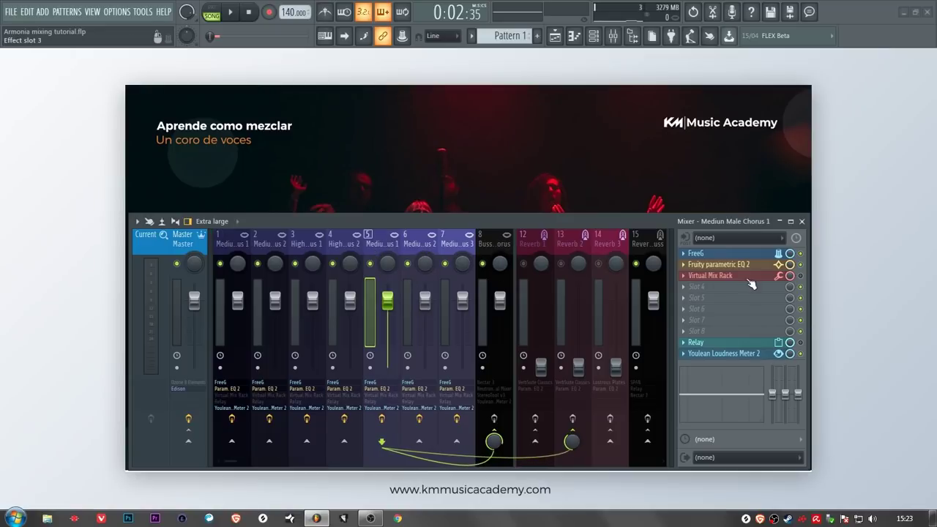
left_click(732, 264)
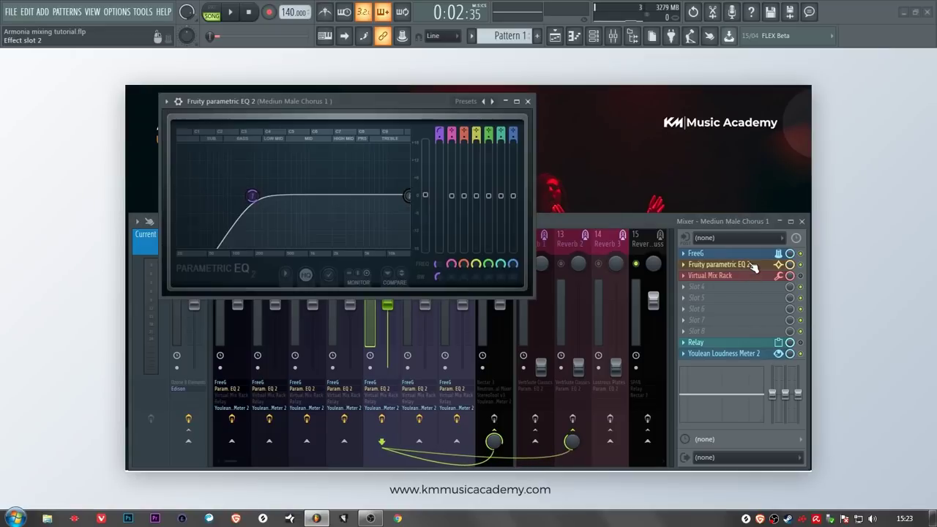
left_click(527, 101)
key("Right")
left_click(746, 266)
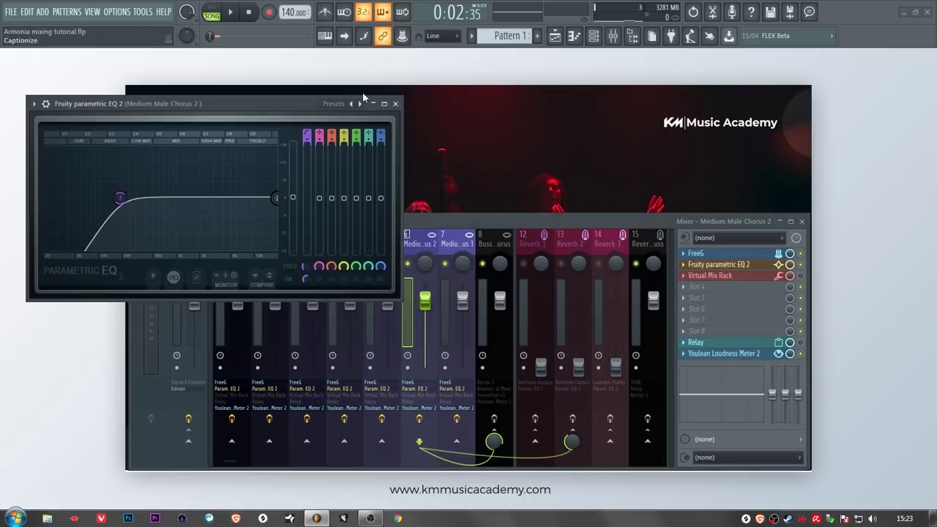
left_click(395, 103)
key("Left")
key("Left")
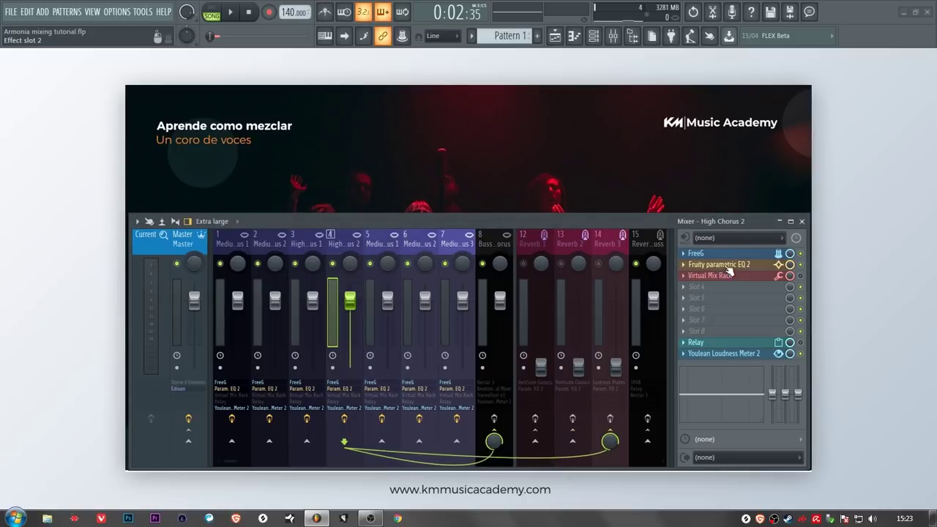
left_click(726, 265)
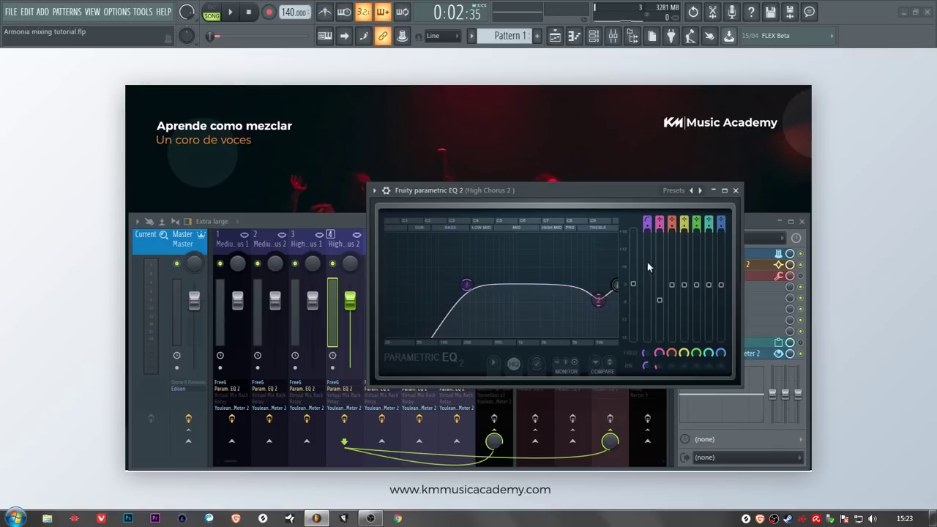
left_click(735, 190)
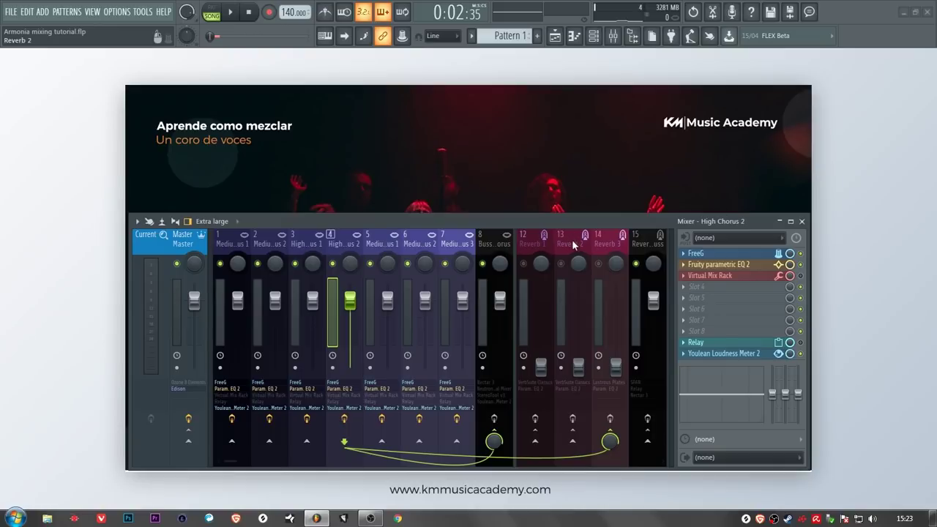
Change the workspace background image to 4-Limpieza, collapsing the mixer meanwhile and restoring it
left_click(780, 222)
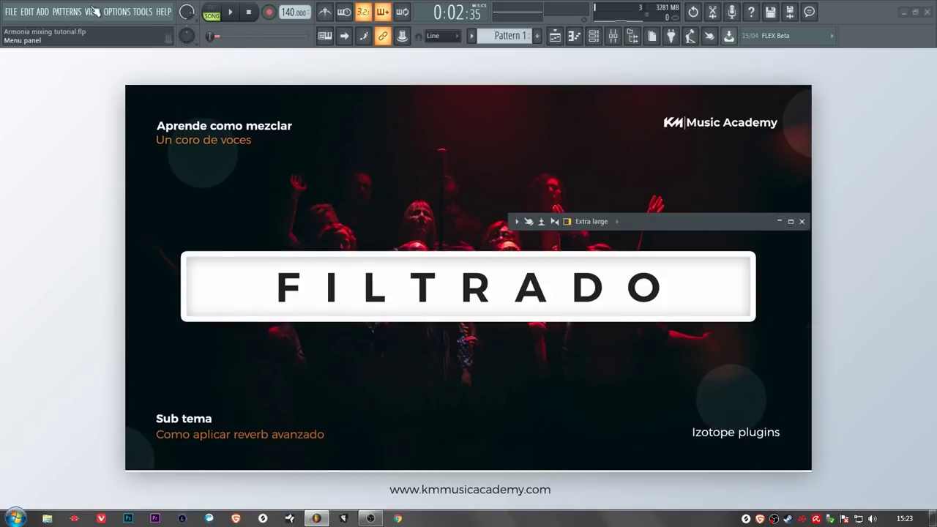
left_click(116, 11)
mouse_move(91, 12)
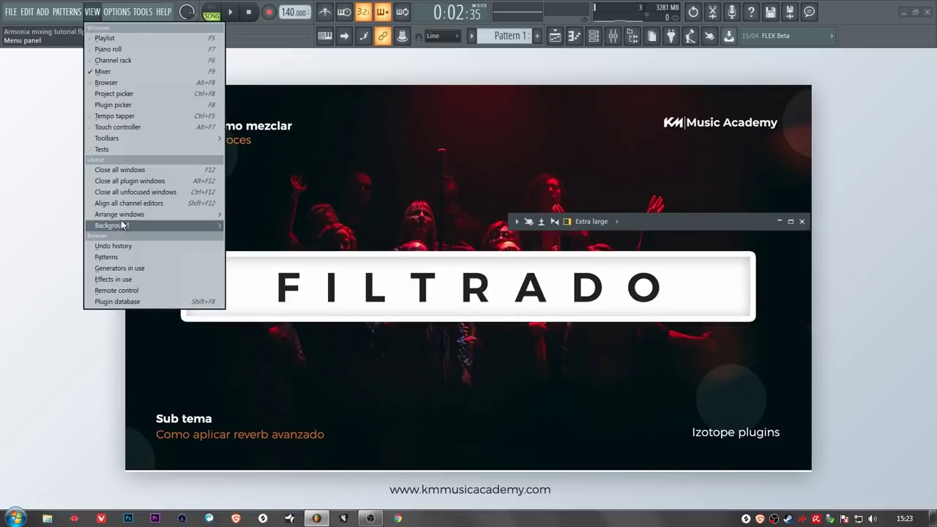
mouse_move(120, 225)
left_click(308, 224)
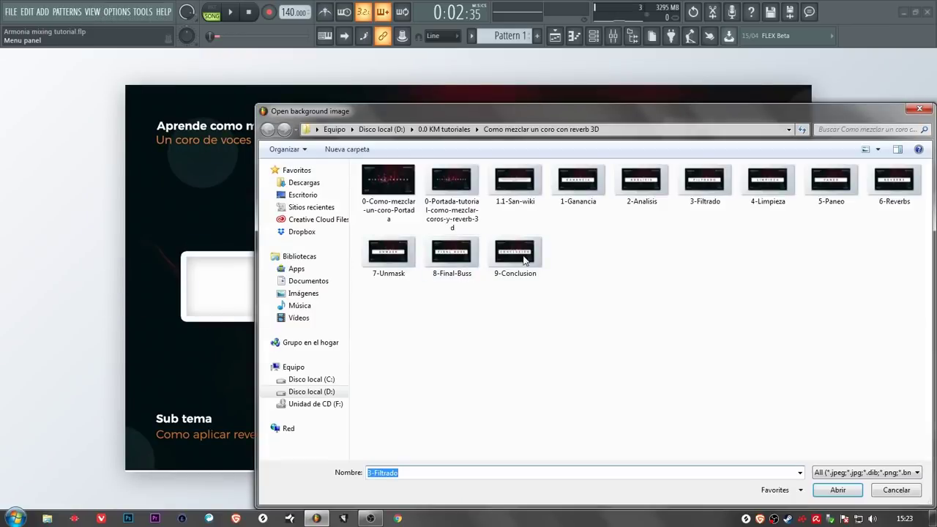
double_click(768, 183)
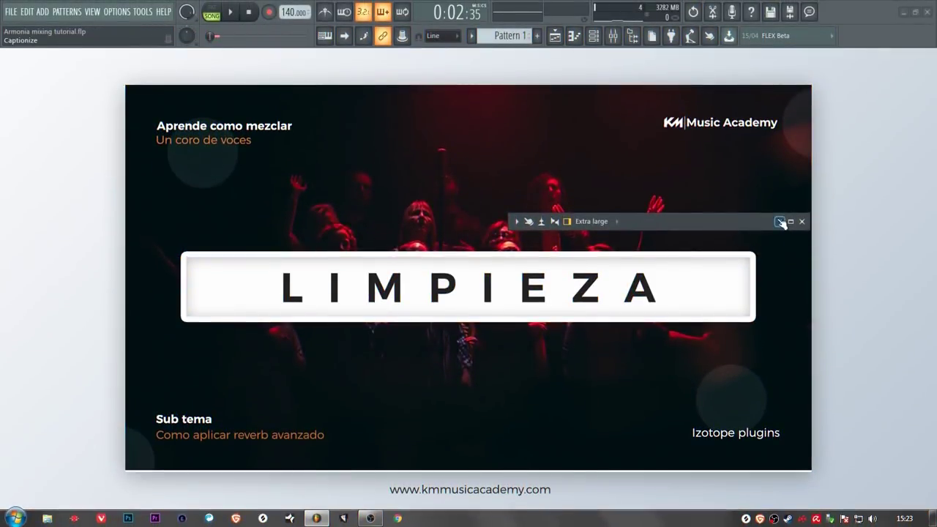
left_click(781, 221)
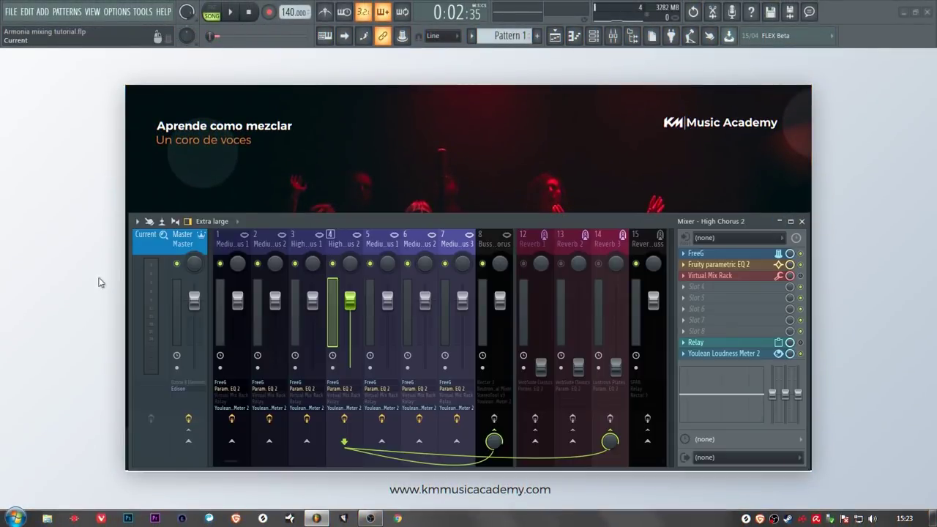
Inspect the Gate:Classic module in the Virtual Mix Rack on Medium chorus 1
left_click(228, 322)
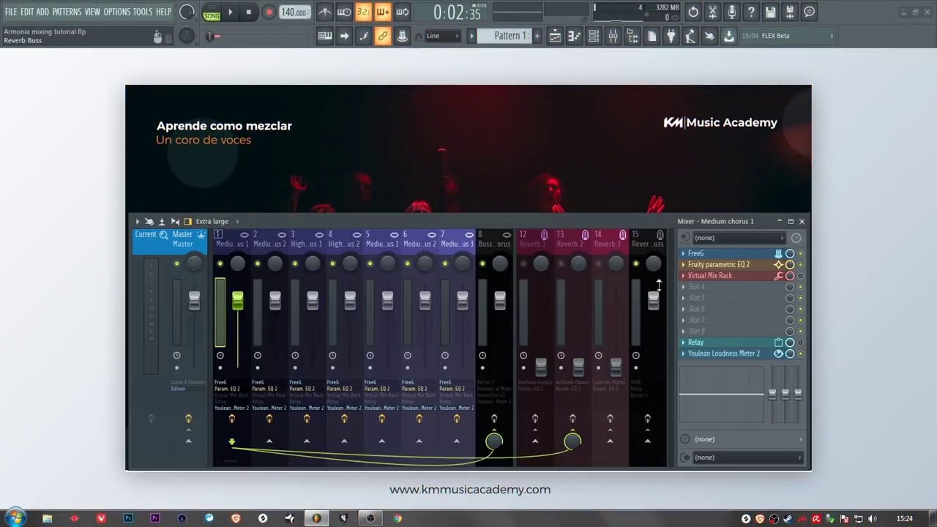
left_click(742, 278)
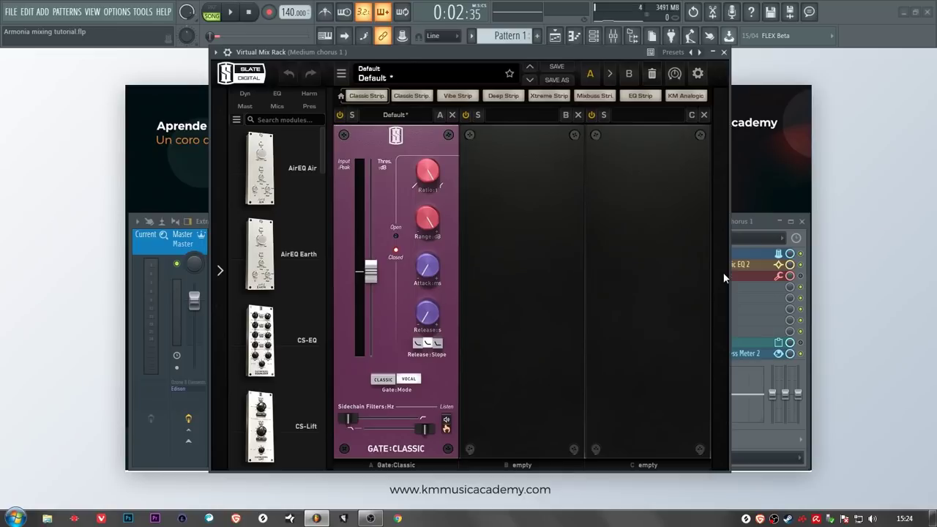
left_click(724, 52)
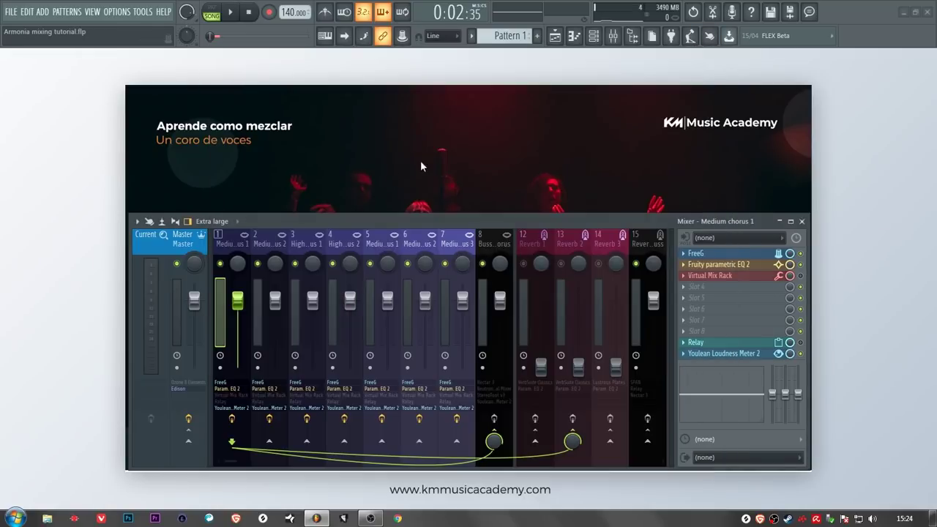
left_click(742, 277)
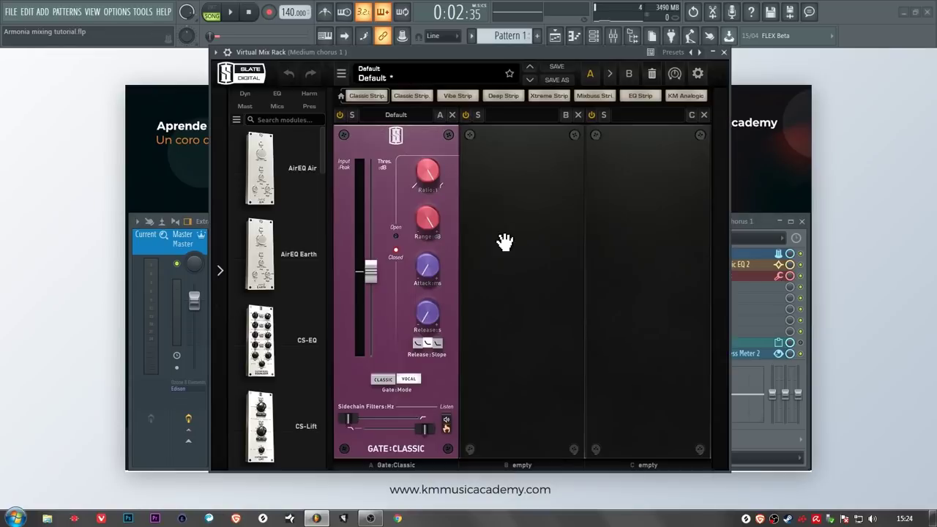
left_click(724, 52)
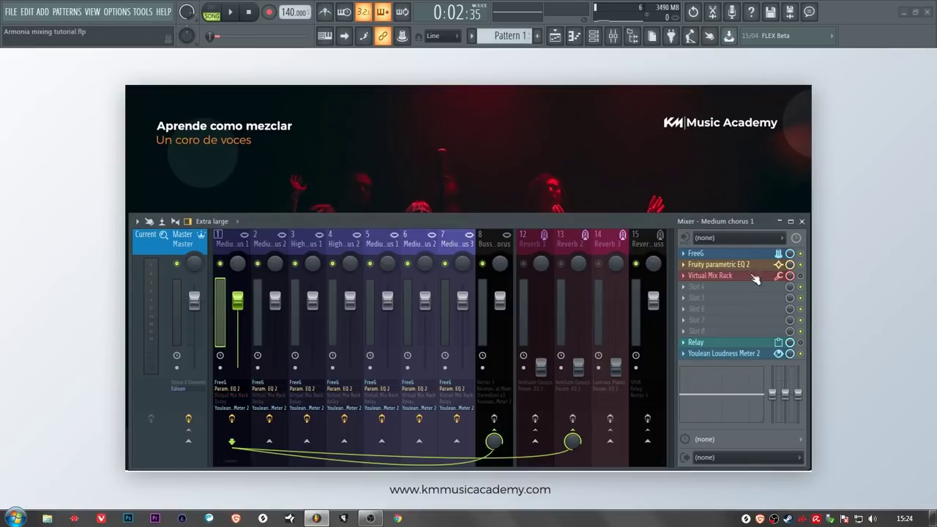
Solo and play Medium chorus 1, and enable its Virtual Mix Rack
right_click(217, 271)
key("space")
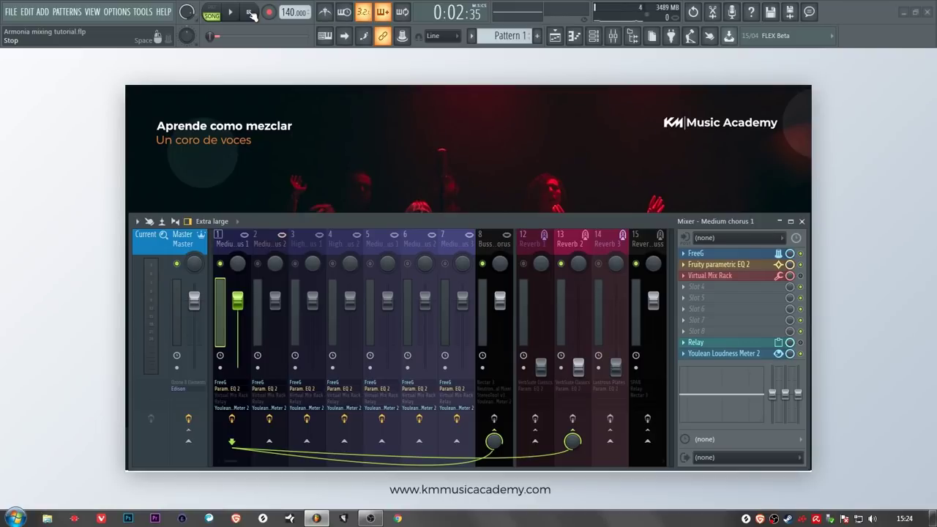
left_click(799, 265)
left_click(800, 264)
left_click(800, 275)
Unmute all chorus and reverb tracks and play the full mix with Virtual Mix Rack disabled on Medium chorus 1
left_click(258, 242)
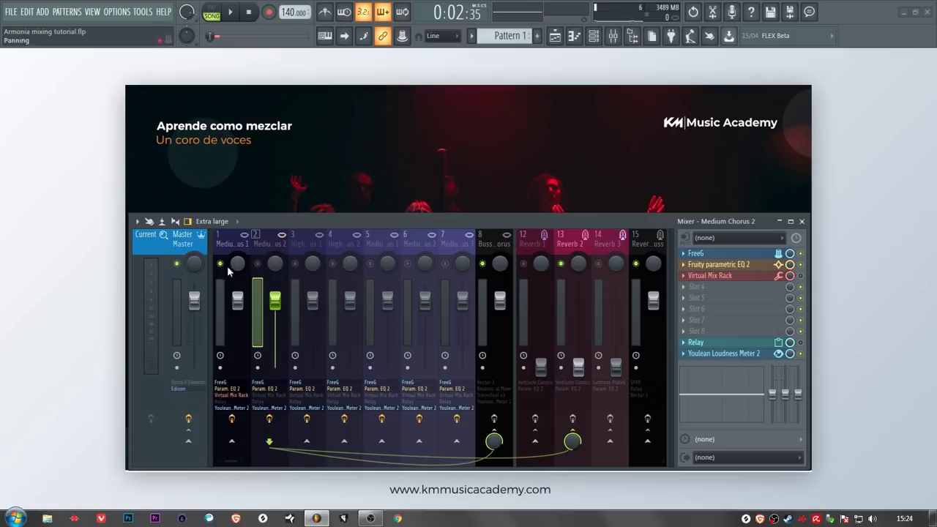
right_click(256, 265)
left_click(224, 252)
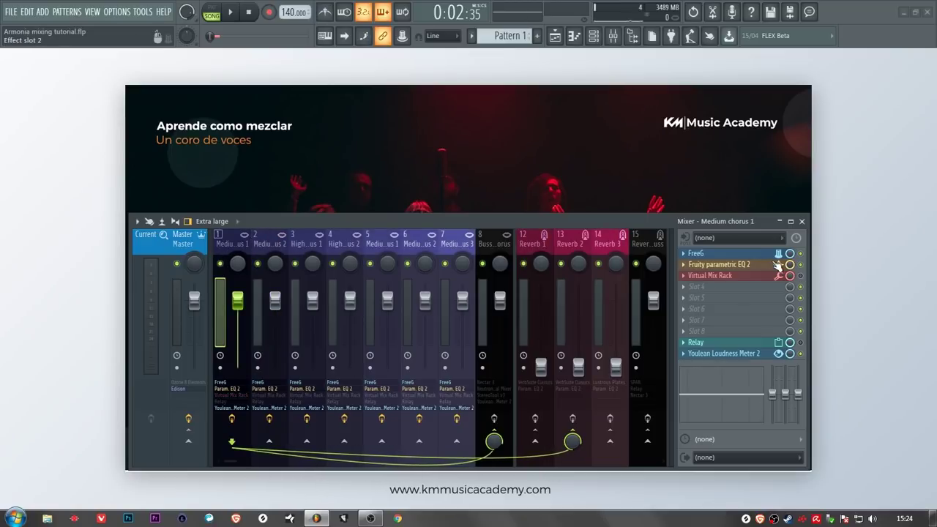
key("space")
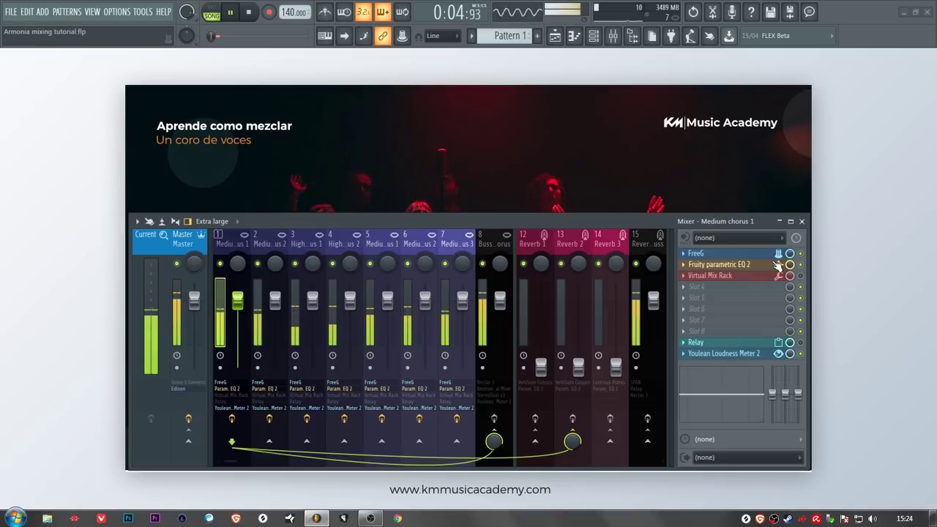
key("space")
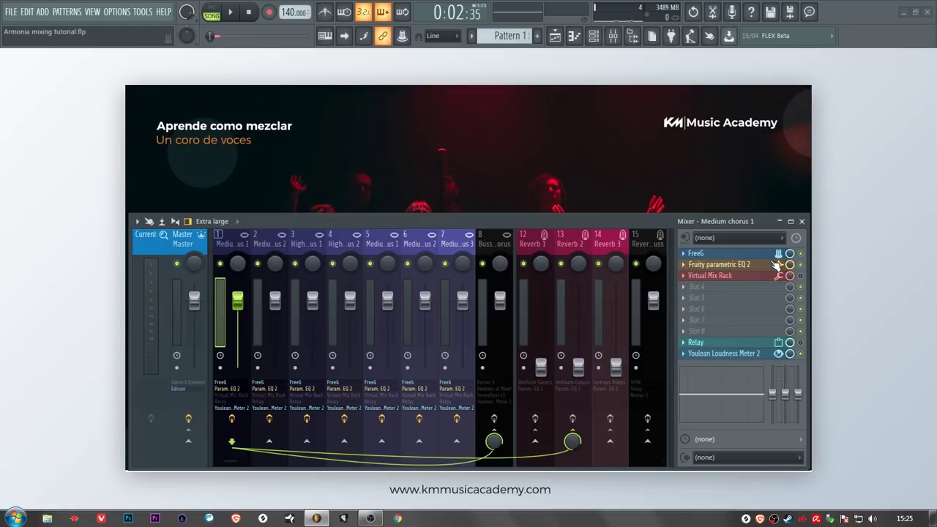
Disable Fruity parametric EQ 2 on all seven chorus tracks and start playback of the unprocessed choir
key("Right")
key("Right")
key("Right")
key("Right")
key("Right")
key("Right")
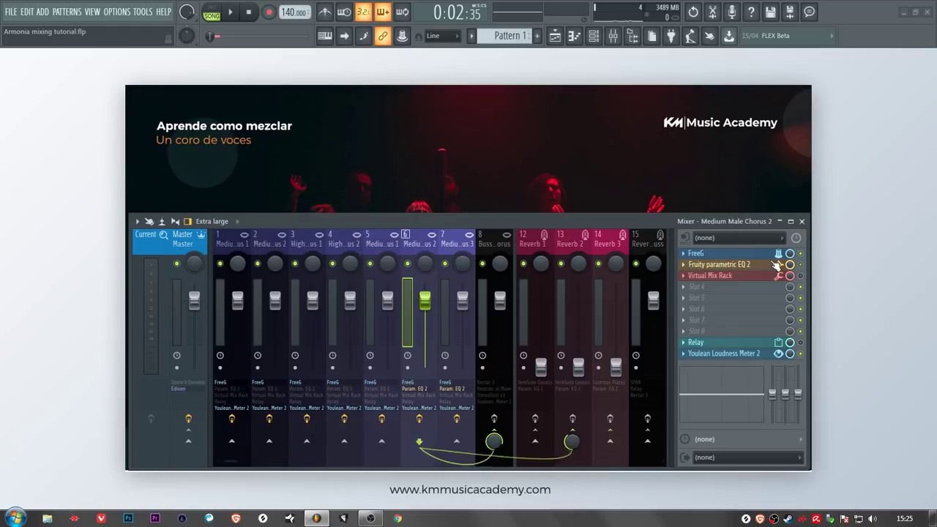
key("space")
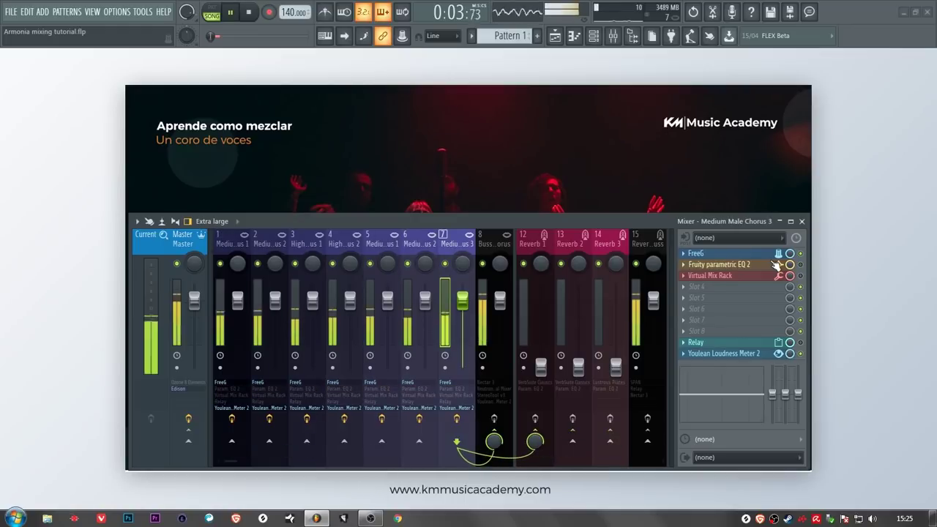
Re-enable Fruity parametric EQ 2 on all seven chorus tracks, from Medium Male Chorus 3 back to Medium chorus 1, during playback
key("Left")
key("Left")
key("Left")
key("Left")
key("Left")
key("Left")
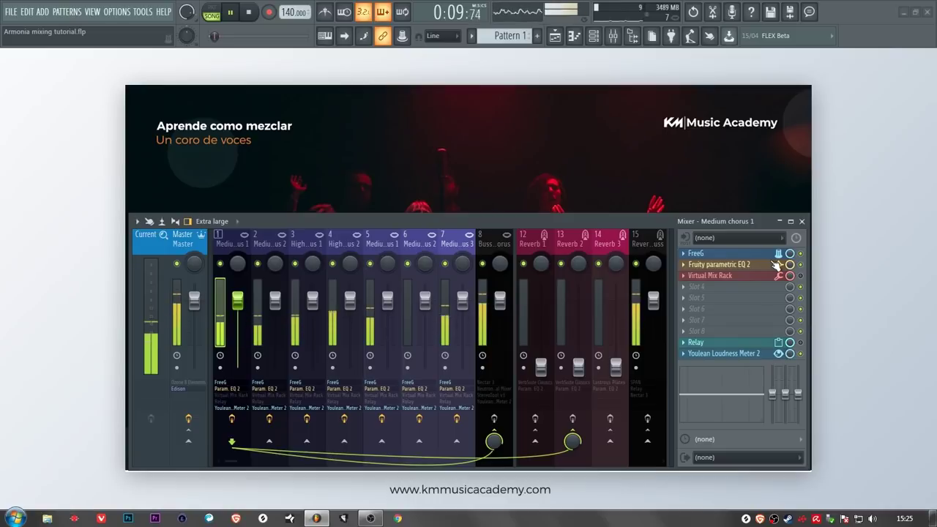
Enable Virtual Mix Rack on all seven chorus tracks, from Medium chorus 1 to Medium Male Chorus 3, during playback
key("Right")
key("Right")
key("Right")
key("Right")
key("Right")
key("Right")
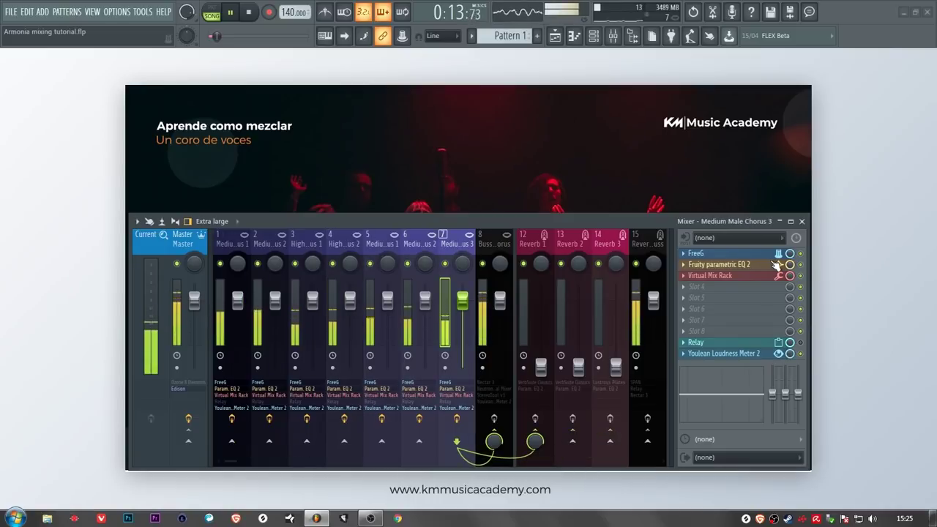
Disable Virtual Mix Rack on all seven chorus tracks, working back to Medium chorus 1, while the song plays
key("Left")
key("Left")
key("Left")
key("Left")
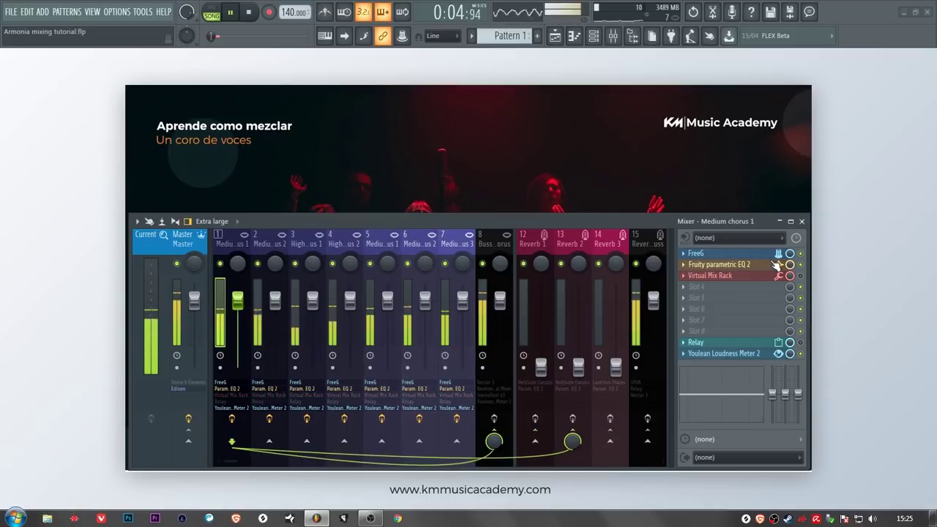
Turn Virtual Mix Rack back on for all seven chorus tracks, ending with Medium Male Chorus 3 selected
key("Right")
key("Right")
key("Right")
key("Right")
key("Right")
key("Right")
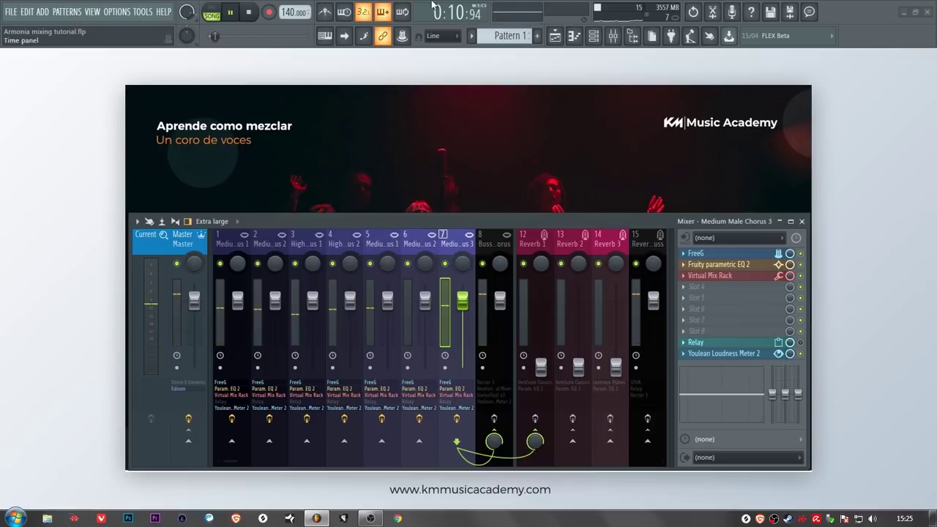
Stop playback and change the workspace background to the 5-Paneo image, collapsing the mixer and restoring it once the image is set
left_click(250, 13)
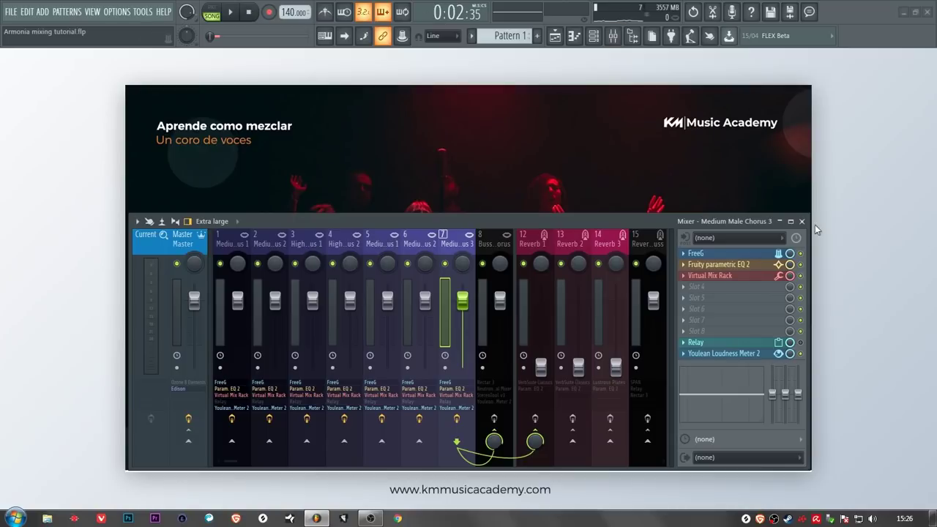
left_click(781, 222)
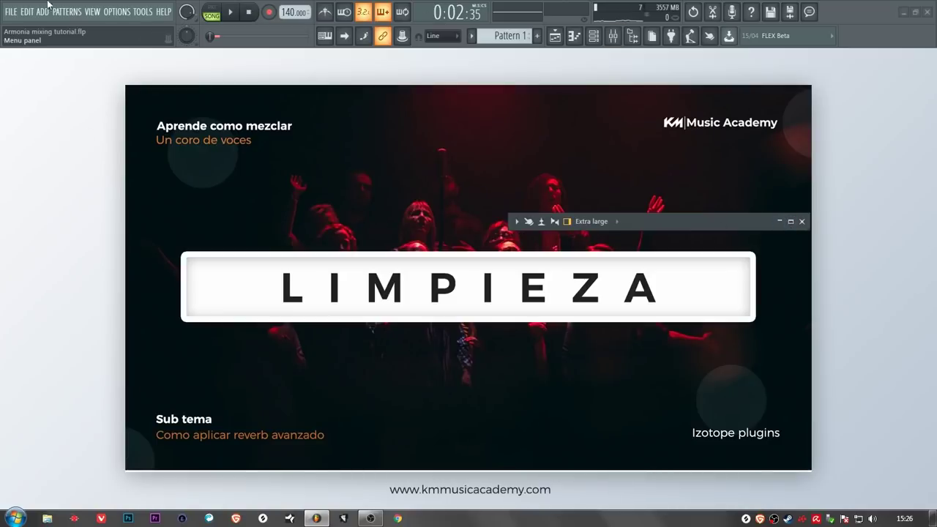
left_click(88, 14)
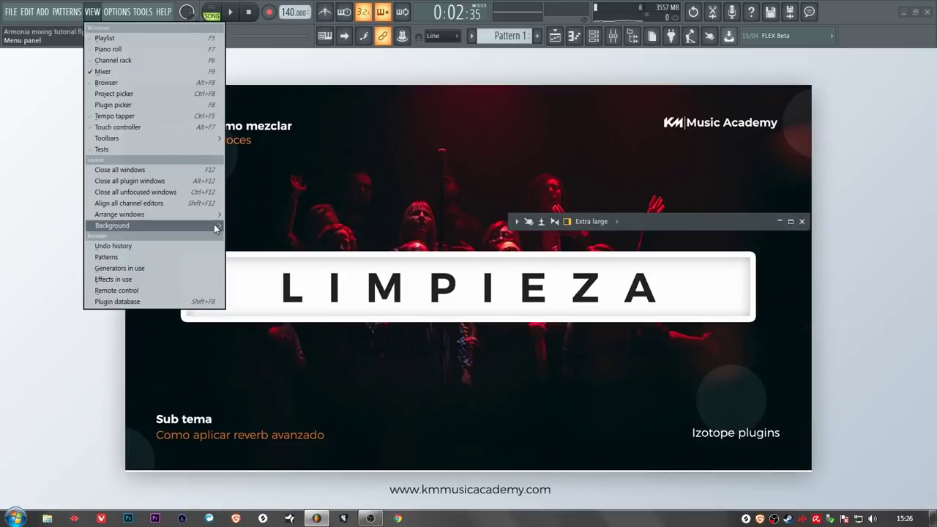
mouse_move(214, 224)
left_click(271, 226)
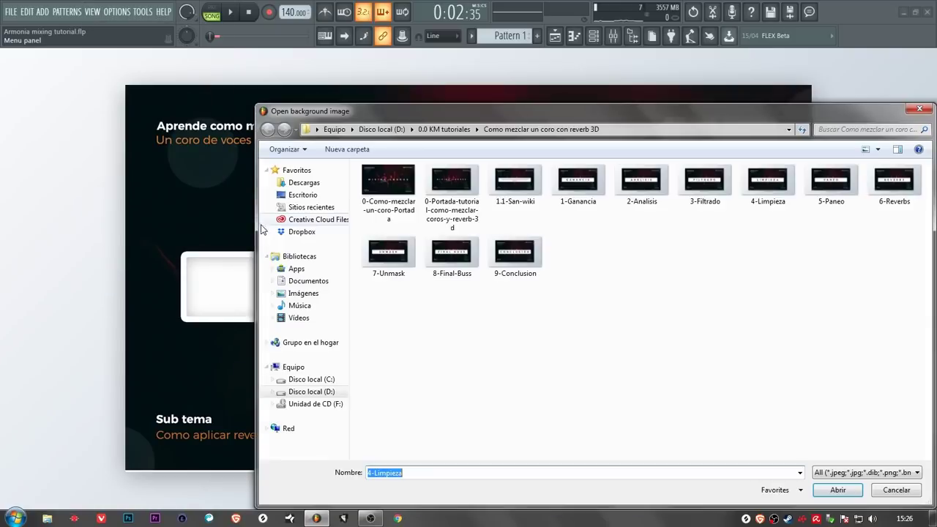
double_click(831, 186)
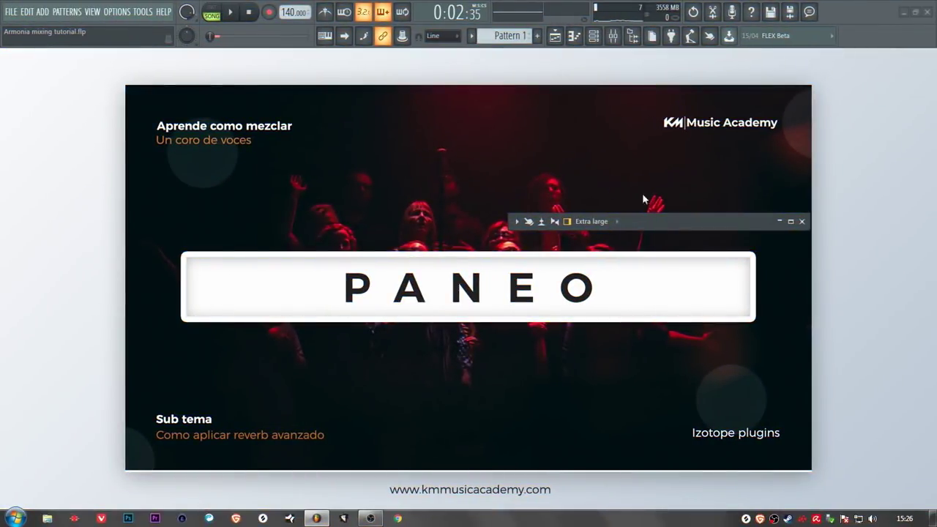
left_click(780, 221)
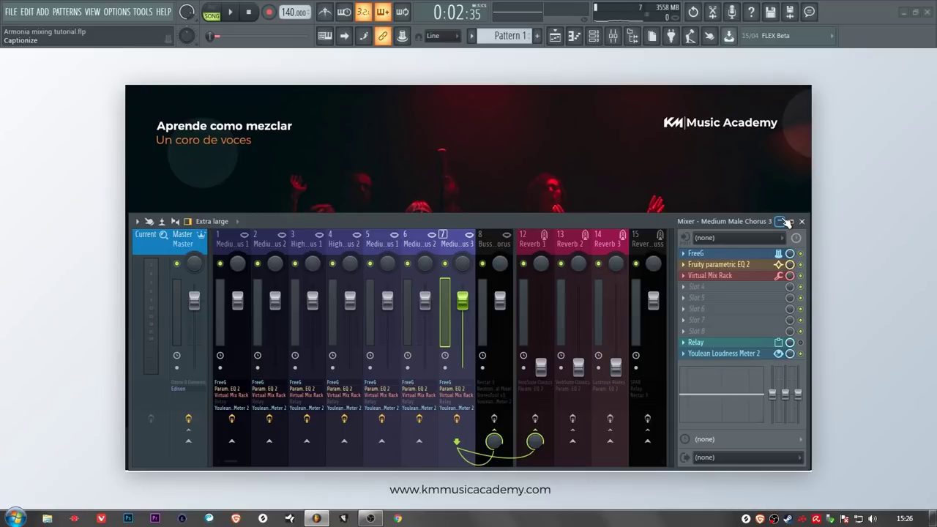
Enable Relay on all seven chorus tracks, from Medium chorus 1 to Medium Male Chorus 3, and close the Relay window
left_click(242, 249)
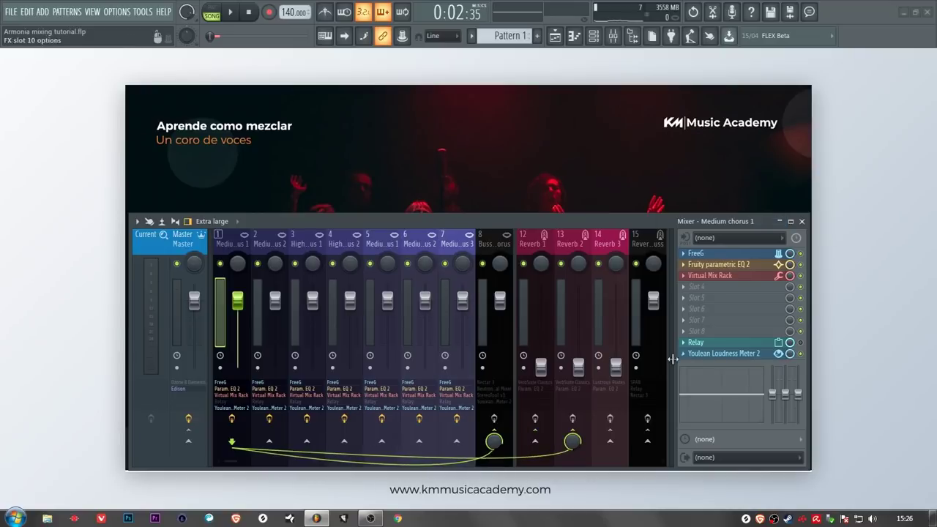
left_click(706, 343)
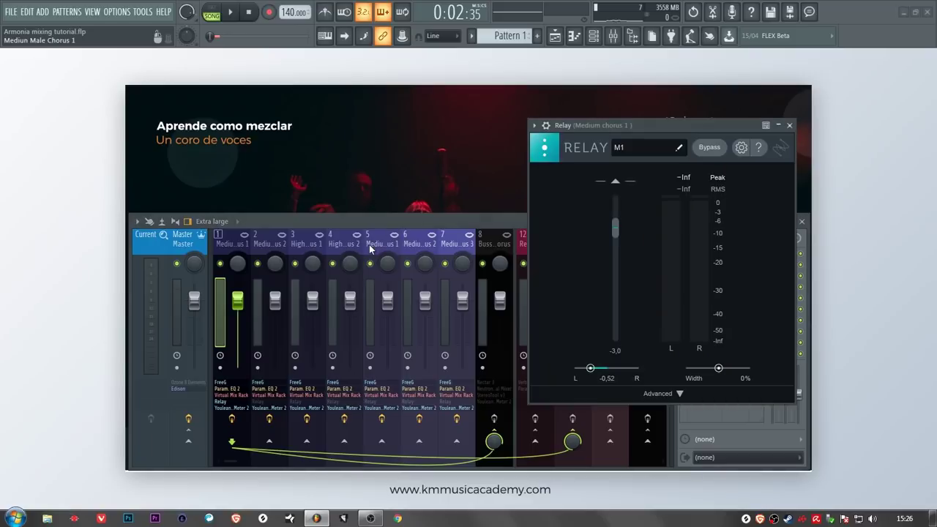
left_click(260, 243)
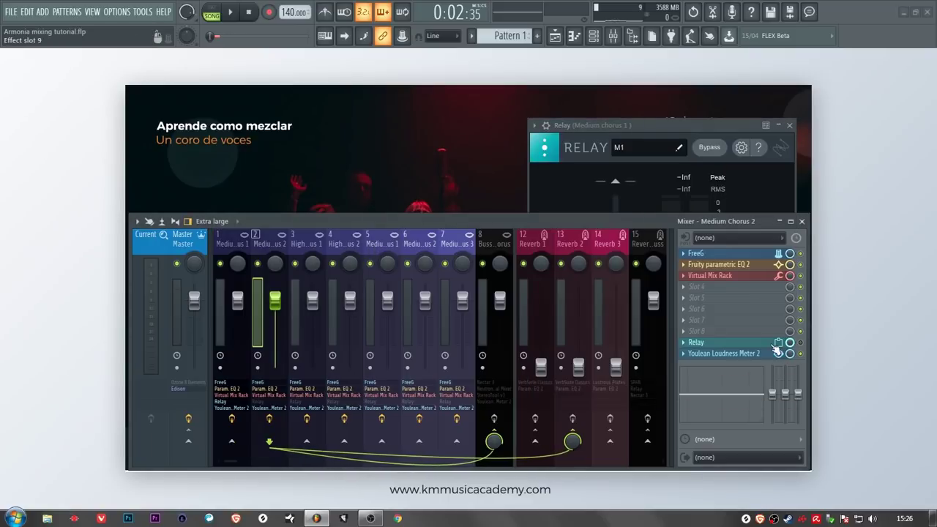
key("Right")
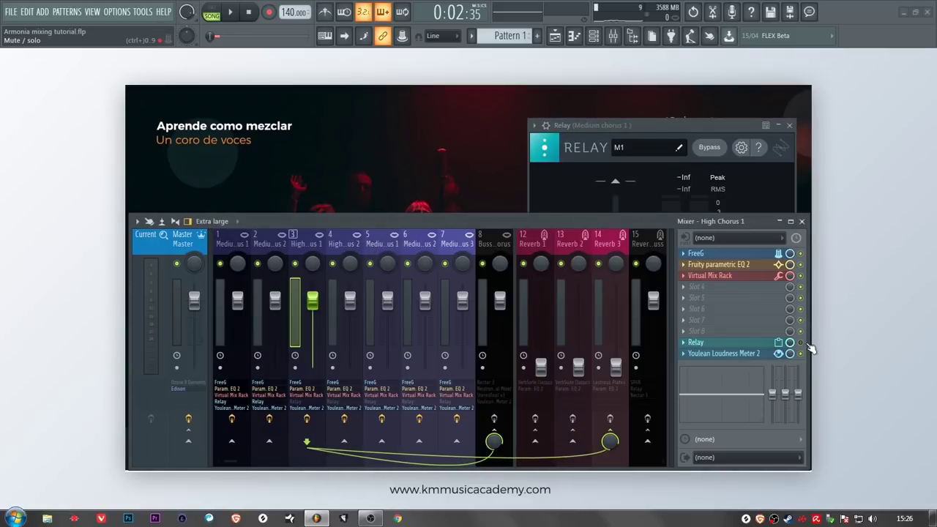
key("Right")
key("Right")
key("Left")
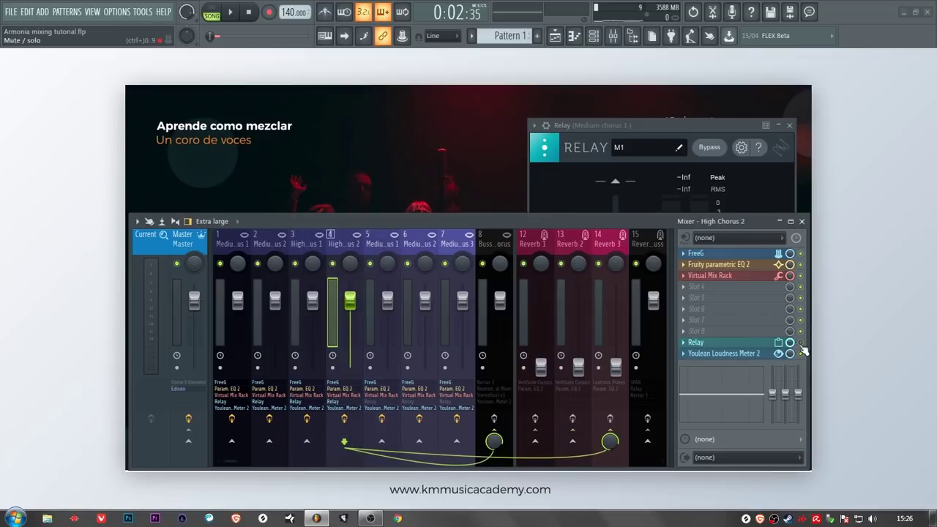
key("Right")
left_click(417, 243)
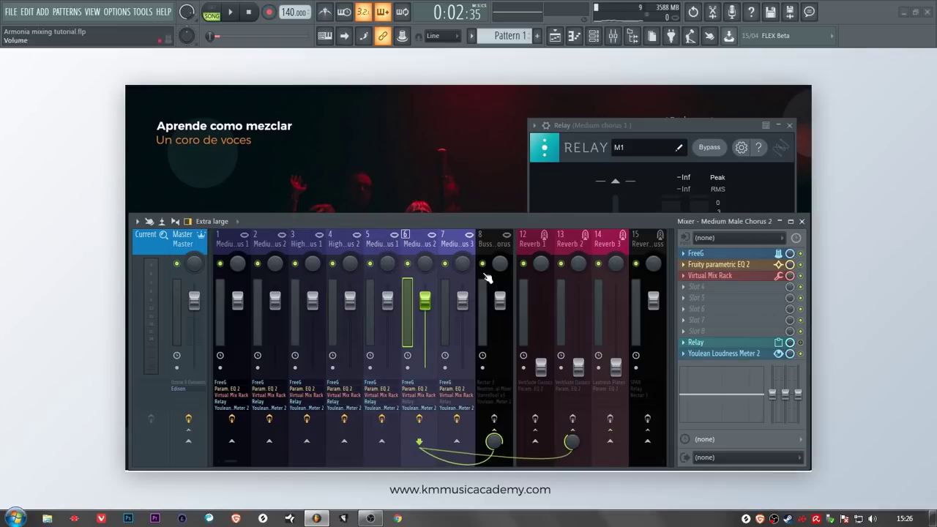
key("Right")
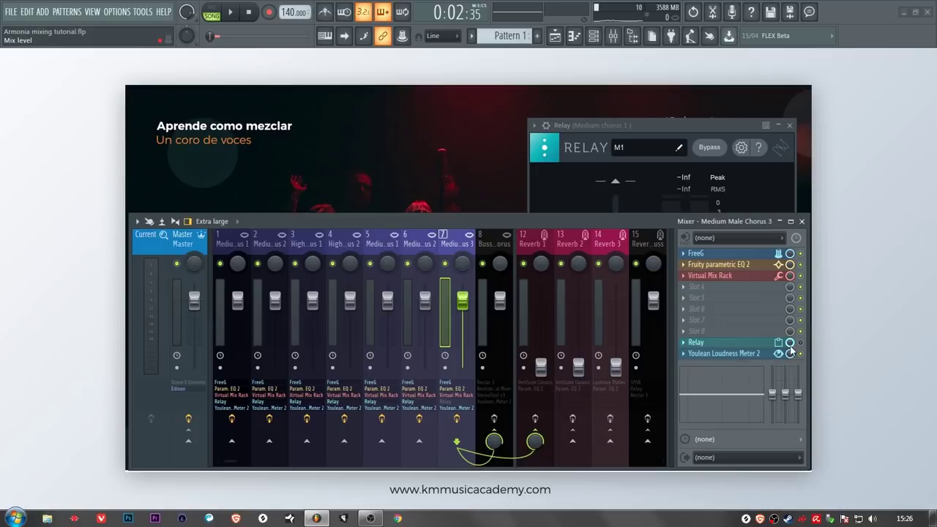
left_click(789, 125)
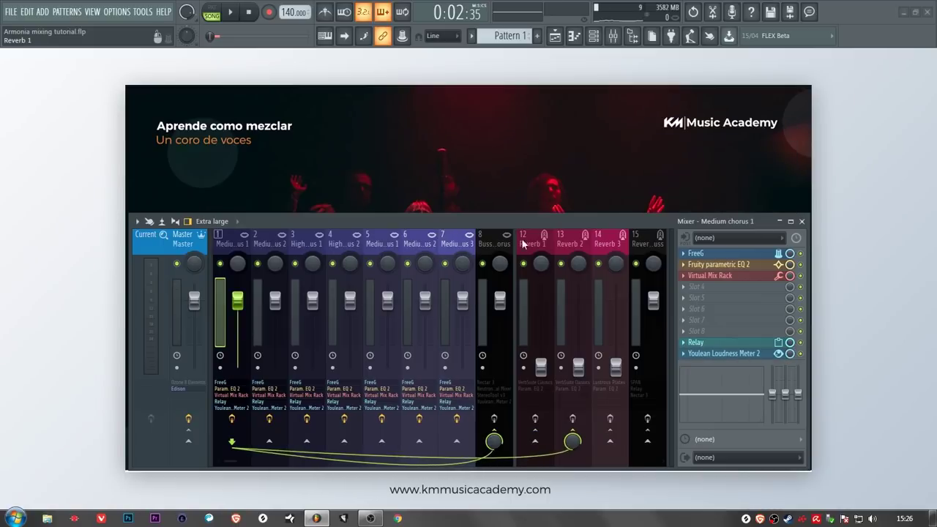
Add Relay to the first effect slot of mixer track Insert 19 and name the instance tutorial
scroll(522, 243, "down", 5)
left_click(602, 240)
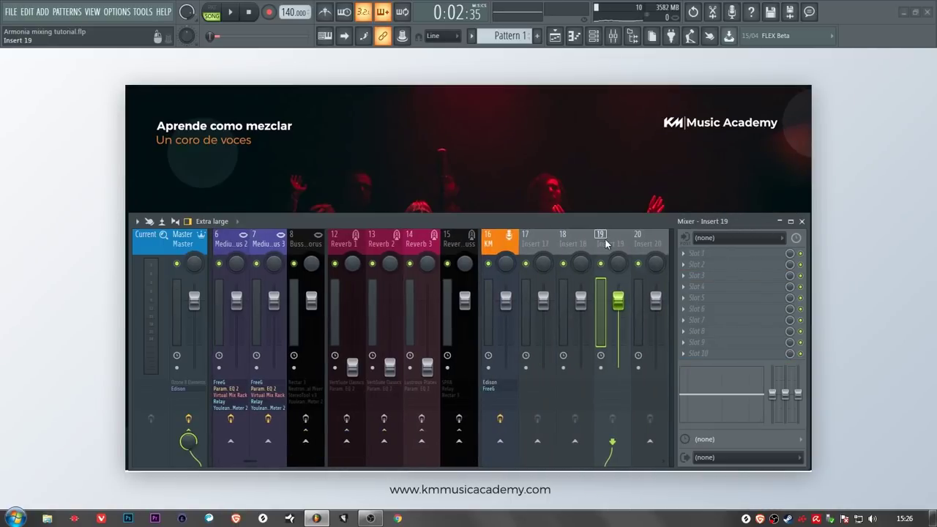
middle_click(707, 258)
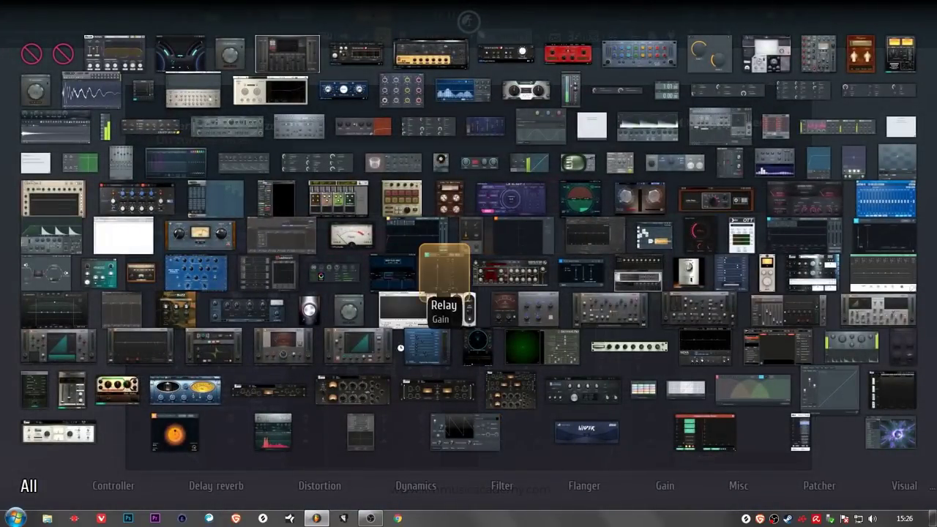
left_click(443, 271)
left_click(299, 150)
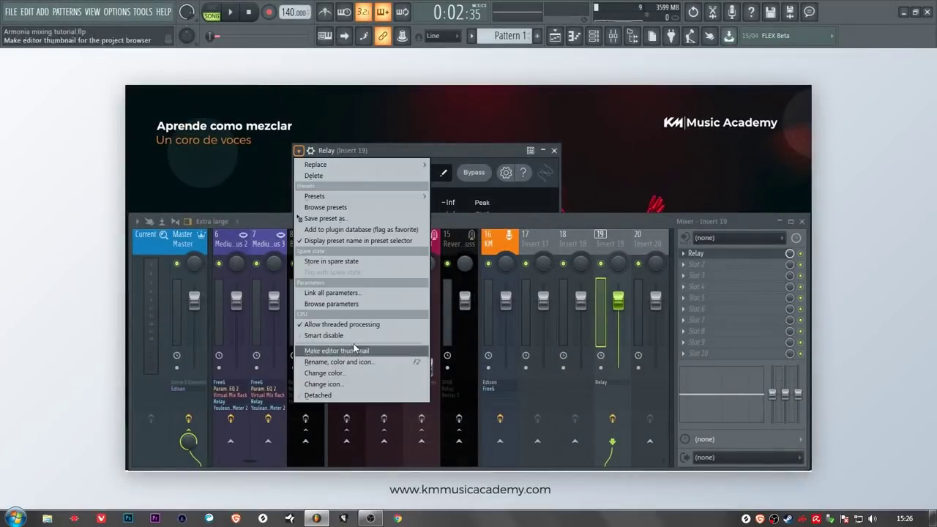
left_click(349, 395)
type("tutorial")
key("Return")
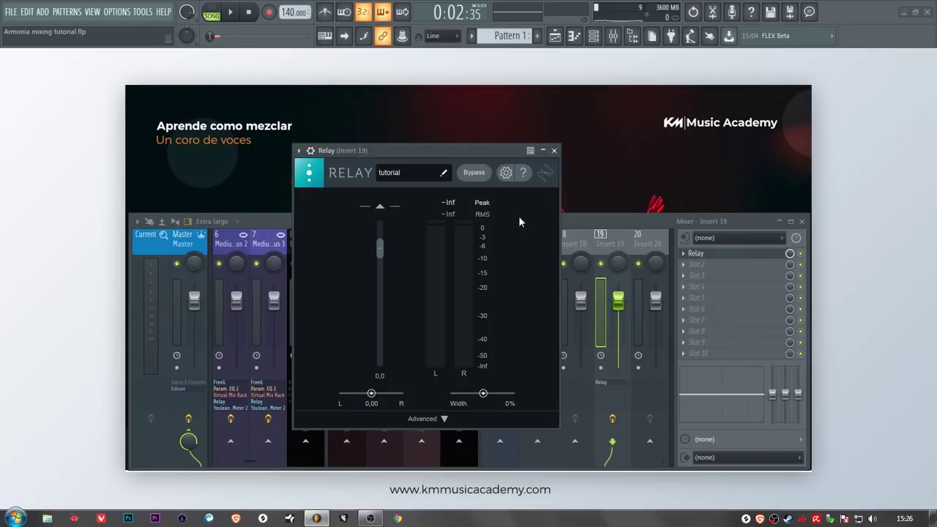
Examine Relay's advanced options on Insert 19, toggling the filter on and off before collapsing them
left_click_drag(410, 153, 459, 137)
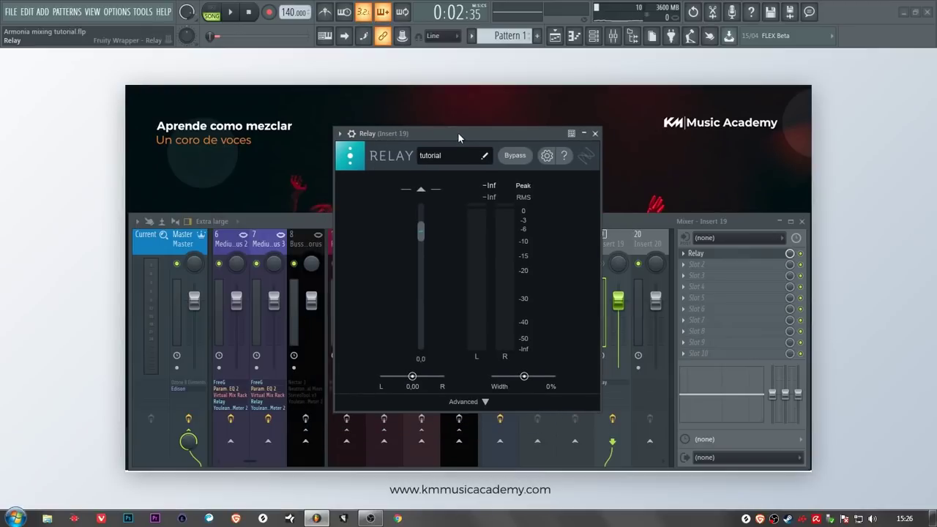
left_click(483, 401)
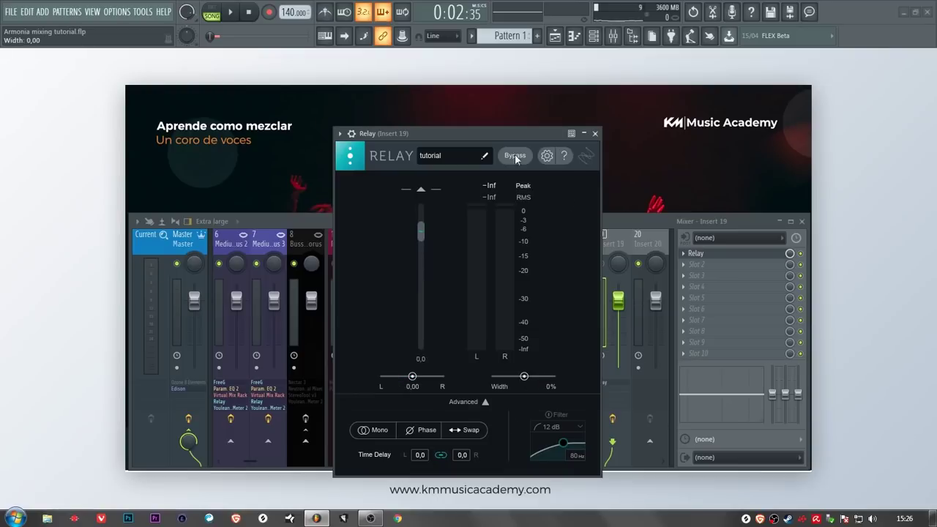
left_click_drag(495, 132, 499, 106)
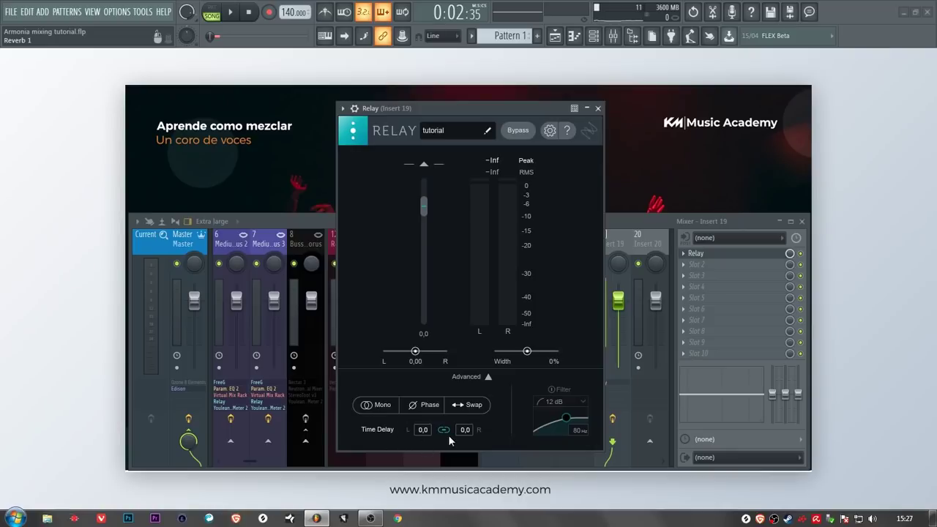
left_click(560, 401)
left_click(560, 410)
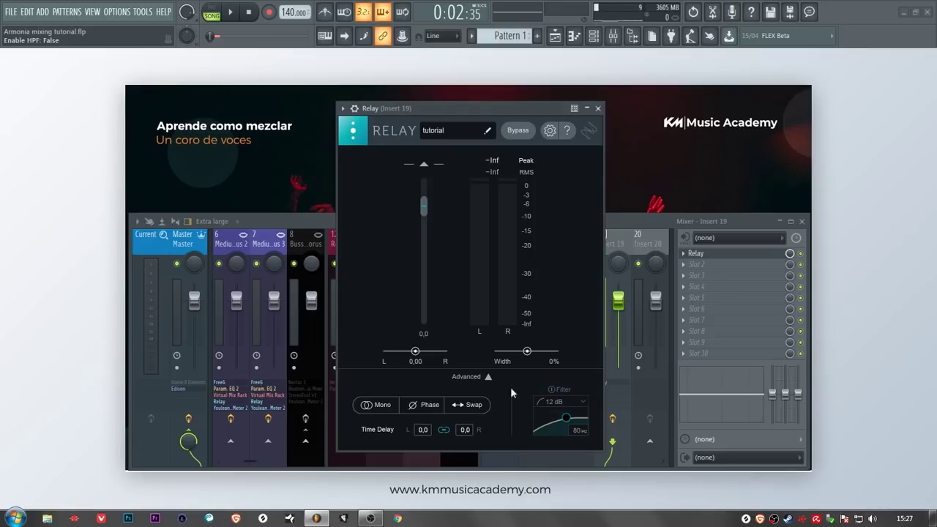
left_click(486, 376)
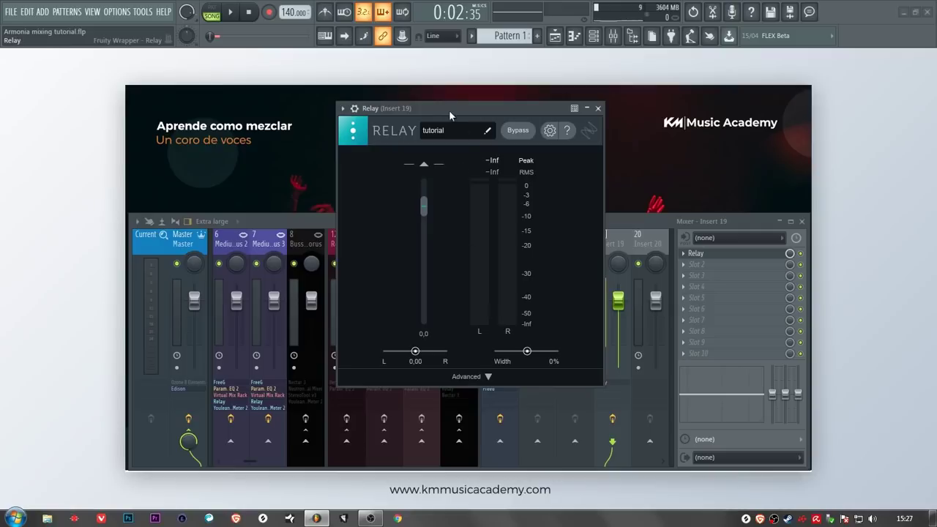
left_click_drag(449, 107, 453, 112)
Open Neutron 3 Visual Mixer on the Buss Chorus track and place the Insert 19 Relay window beside it
left_click(672, 229)
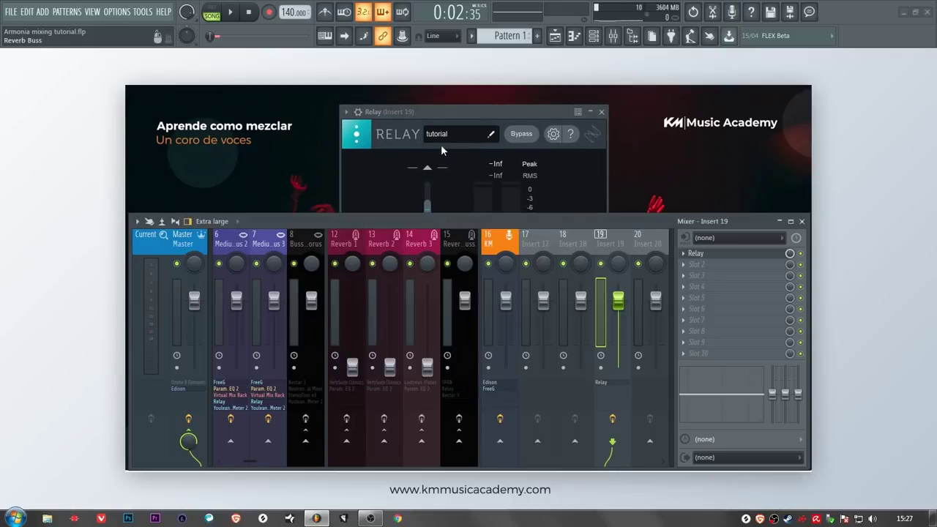
left_click(466, 110)
left_click(344, 221)
left_click(308, 243)
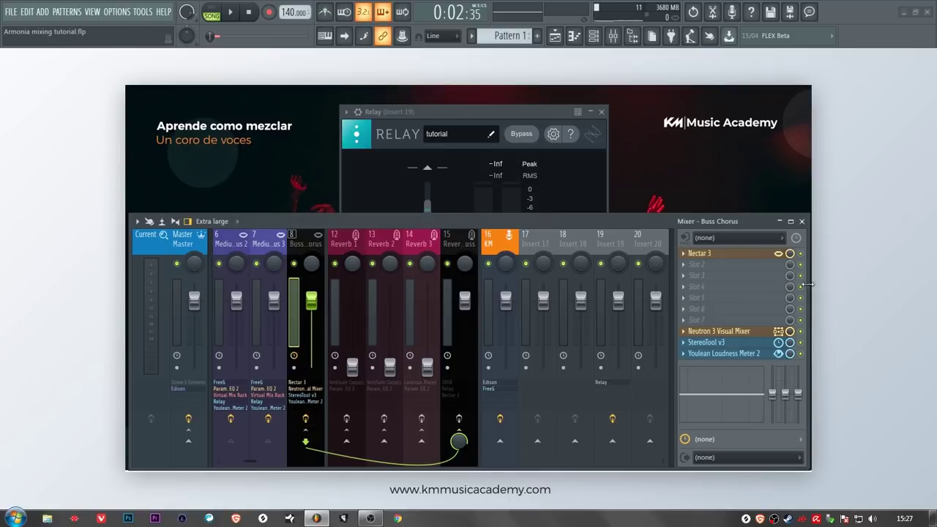
left_click(721, 331)
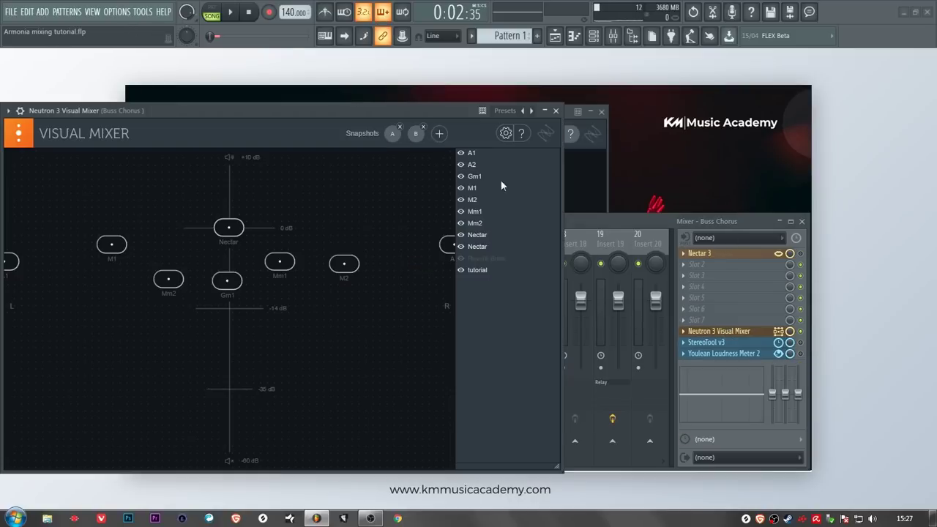
left_click(597, 172)
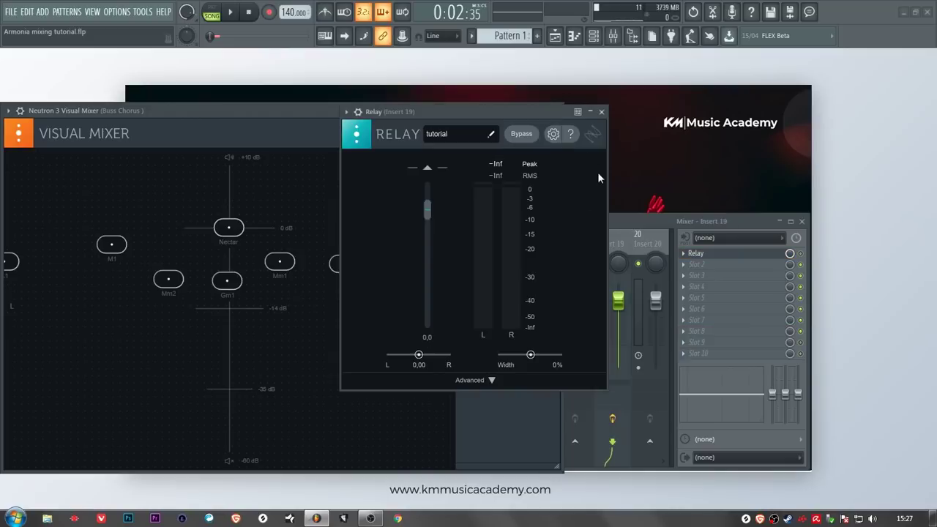
left_click_drag(471, 108, 653, 110)
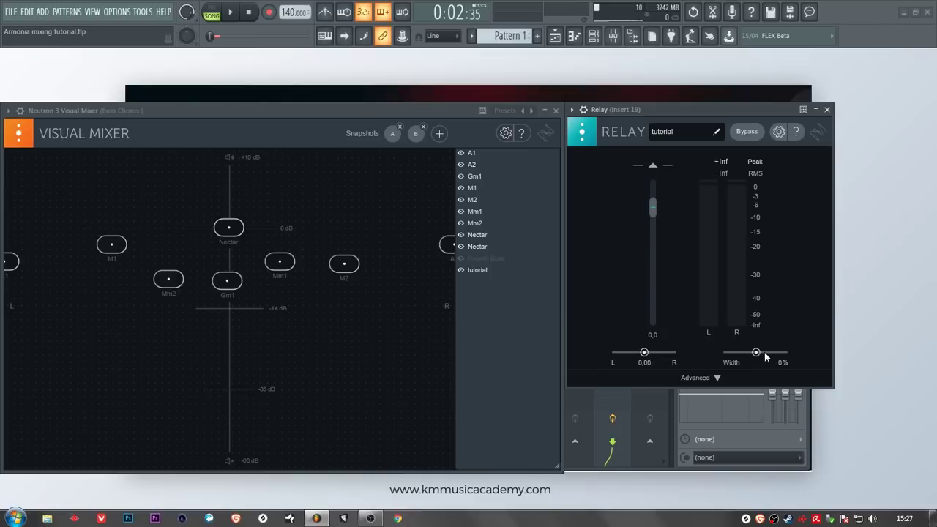
Move the tutorial node in Visual Mixer to about -21.3 dB and pan 0.61, varying its stereo width down to -100%
left_click(476, 270)
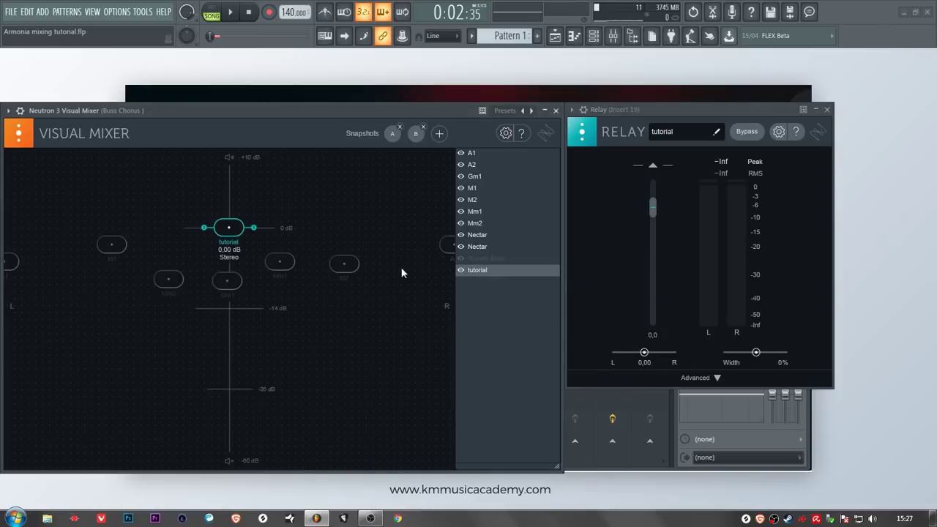
left_click_drag(227, 234, 367, 338)
scroll(368, 338, "up", 5)
scroll(367, 339, "down", 5)
scroll(367, 338, "up", 8)
scroll(368, 338, "down", 5)
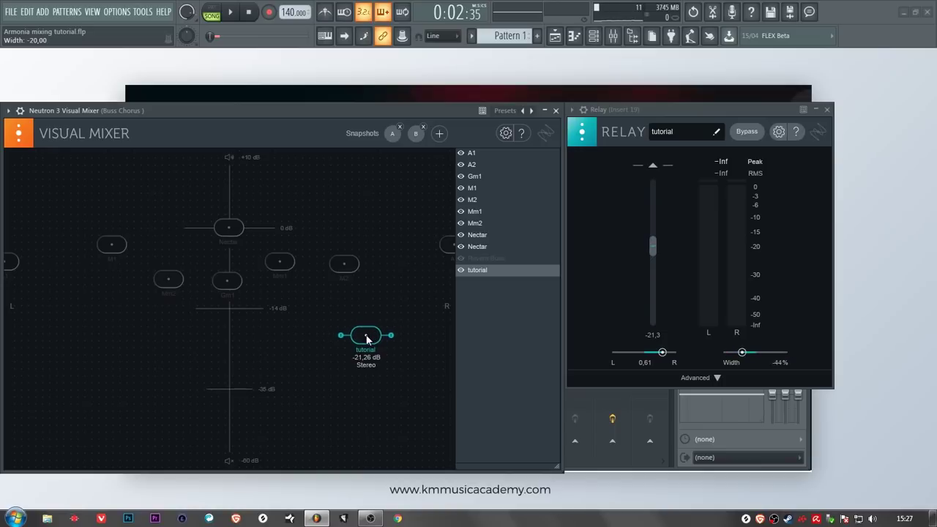
scroll(368, 338, "up", 6)
scroll(367, 338, "down", 4)
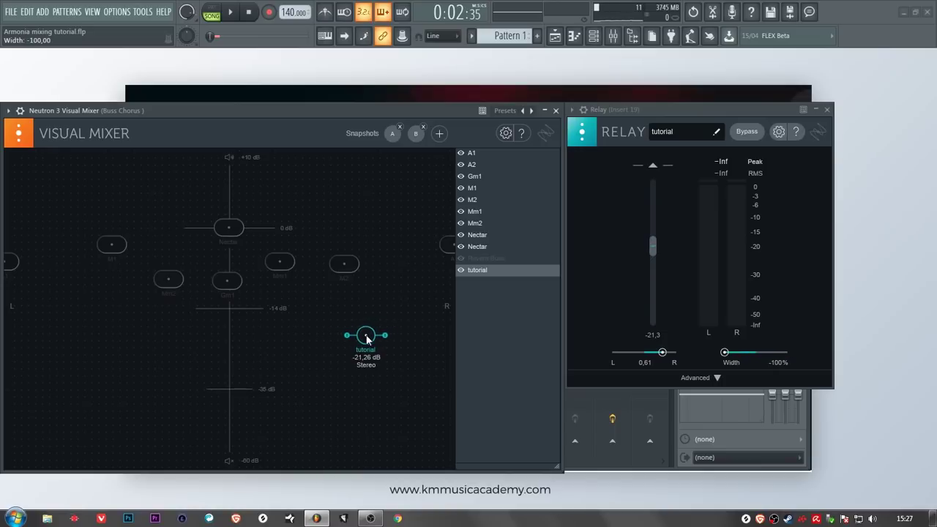
scroll(367, 339, "up", 4)
Reset the tutorial node and reposition it at about -23.6 dB and pan 0.34, with its width at -100%
left_click(367, 338, "alt")
left_click_drag(246, 251, 356, 293)
scroll(355, 295, "up", 4)
scroll(356, 296, "down", 8)
left_click_drag(346, 348, 316, 348)
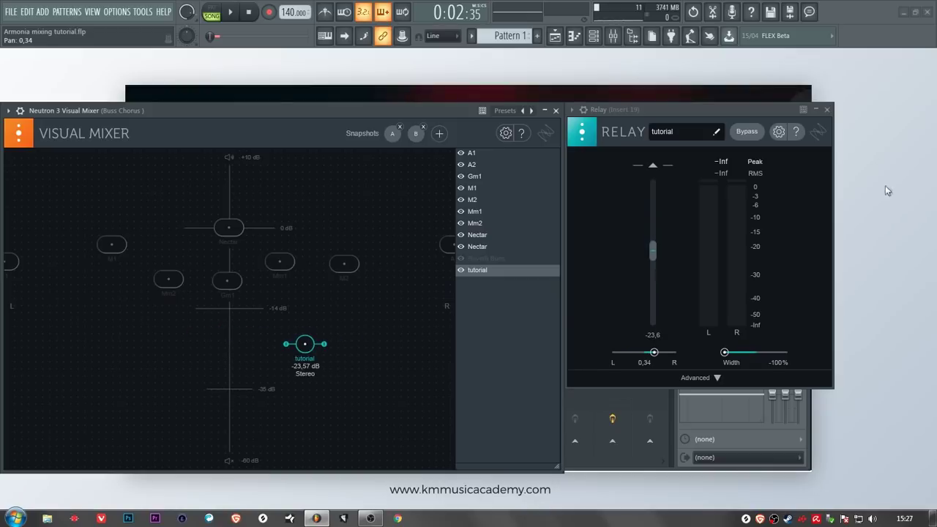
Close the Relay window, delete Relay from Insert 19 and return to Visual Mixer on Buss Chorus
left_click(827, 109)
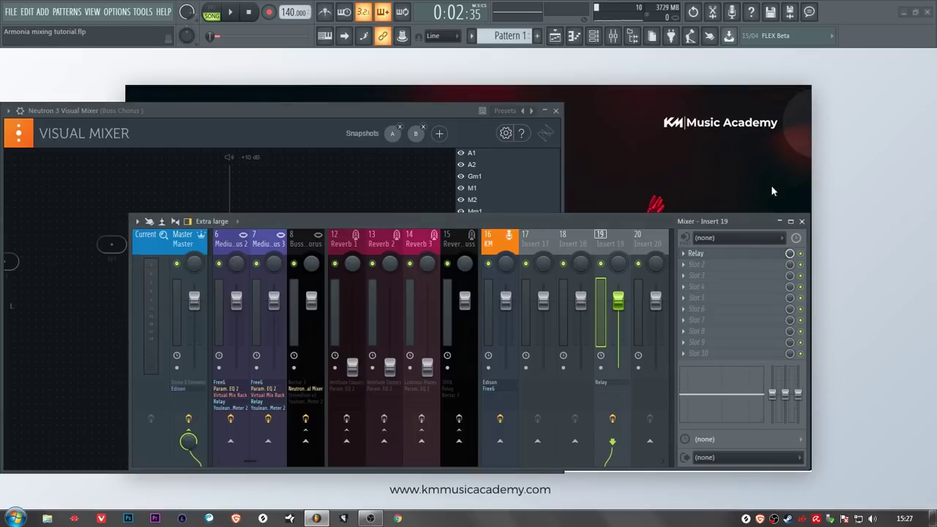
left_click(684, 253)
mouse_move(701, 246)
key("Escape")
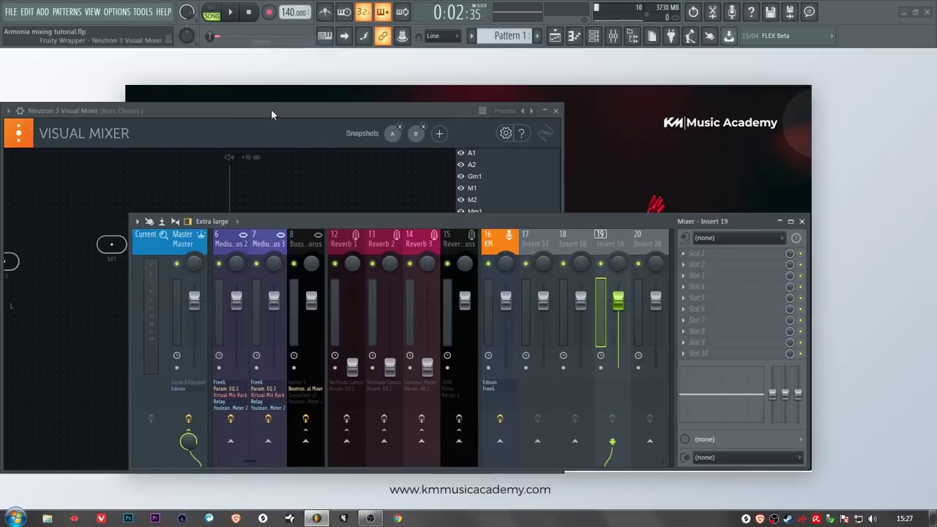
left_click(271, 109)
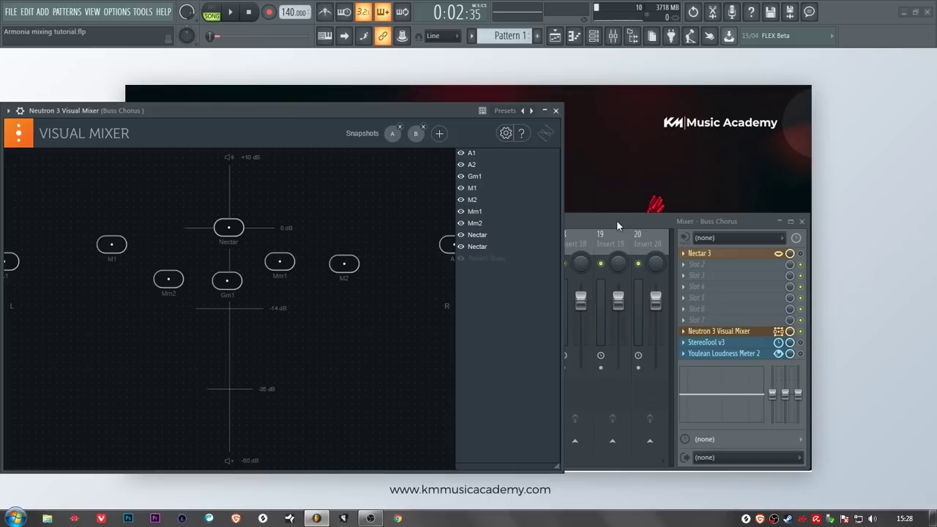
Enable StereoTool v3 on the Buss Chorus track and place its window beside the Neutron 3 Visual Mixer
left_click(555, 110)
left_click(219, 248)
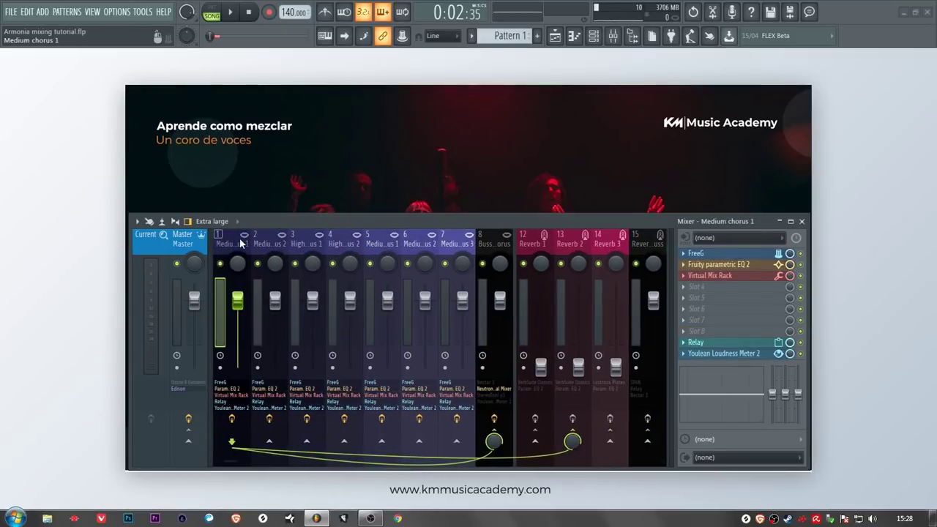
left_click(492, 243)
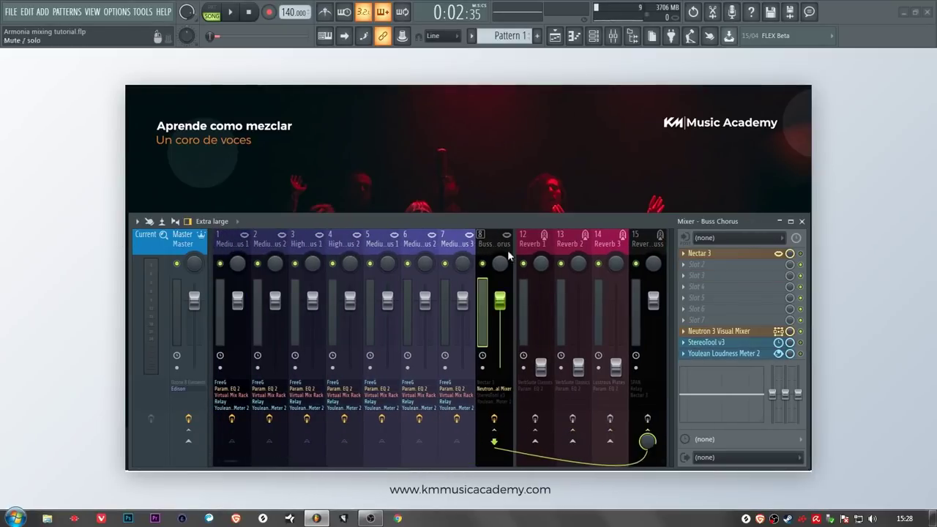
left_click(751, 343)
left_click(803, 349)
left_click_drag(496, 91, 702, 107)
left_click(553, 246)
left_click(713, 331)
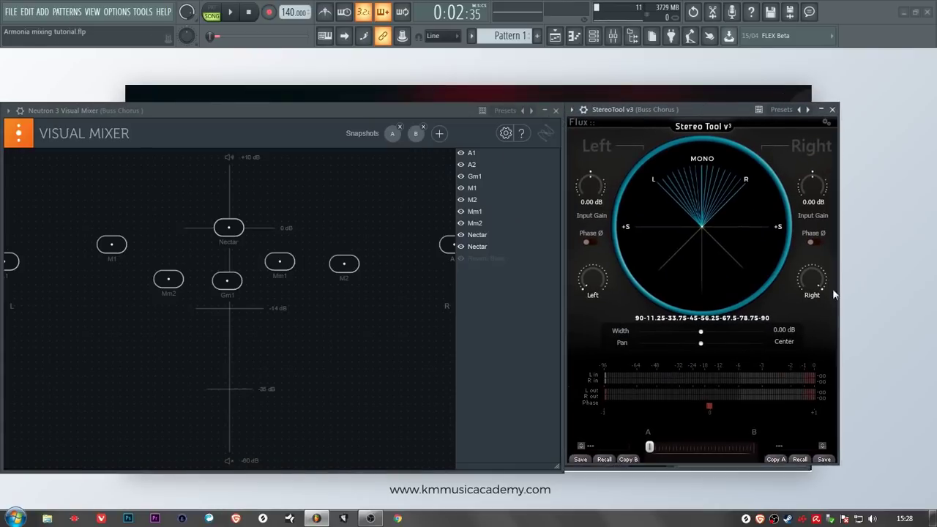
left_click(616, 38)
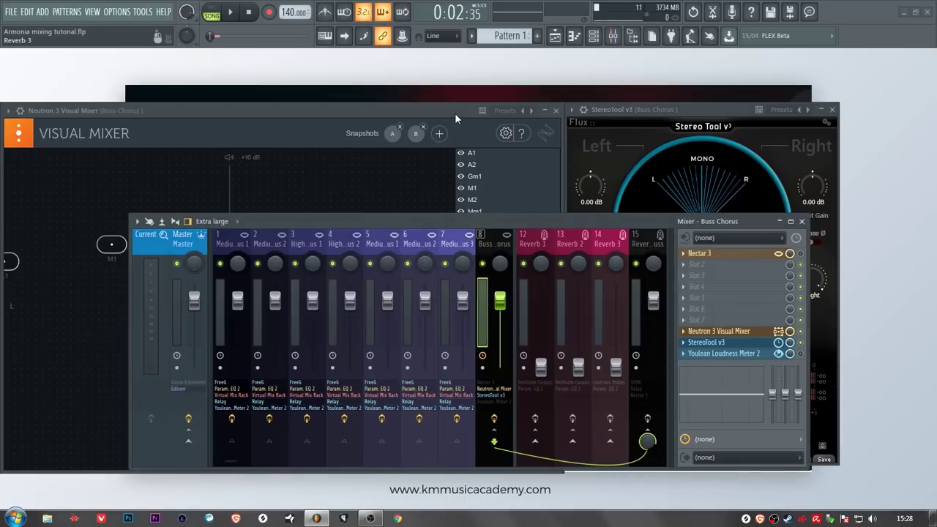
left_click(615, 167)
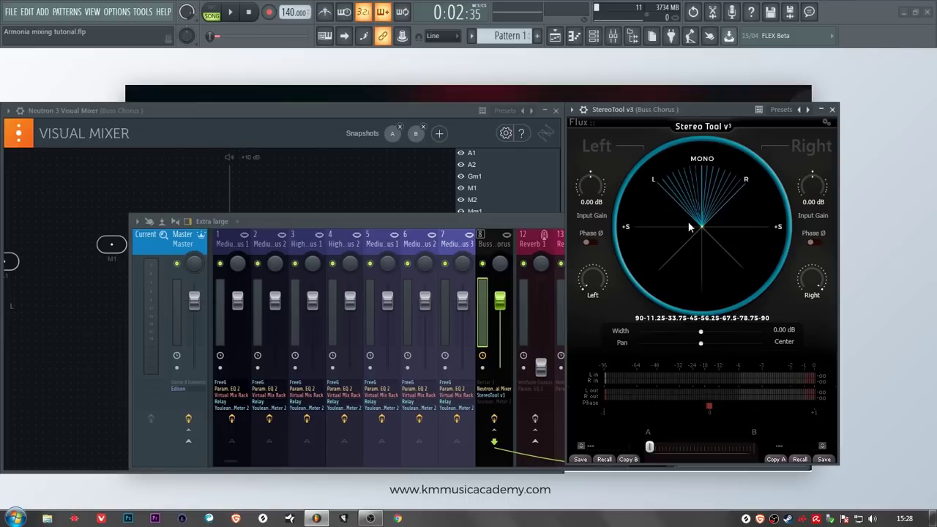
left_click(451, 113)
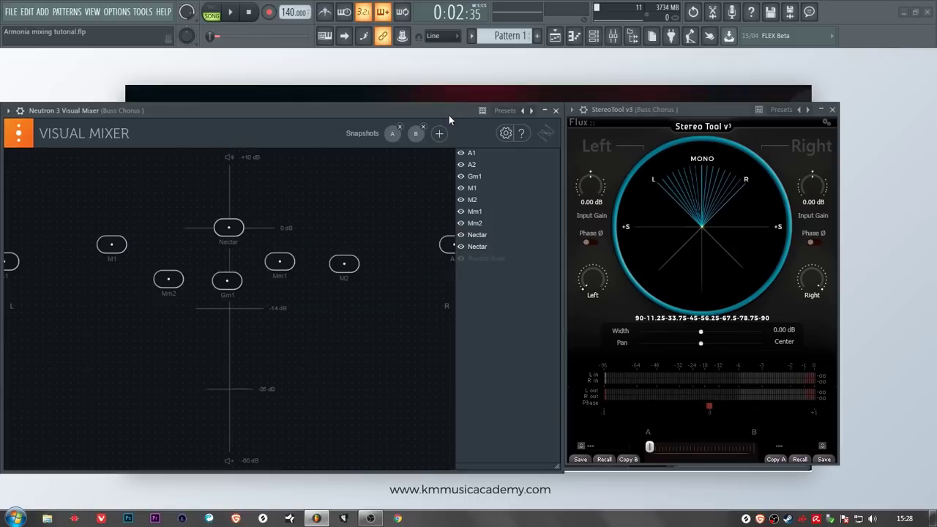
left_click(612, 35)
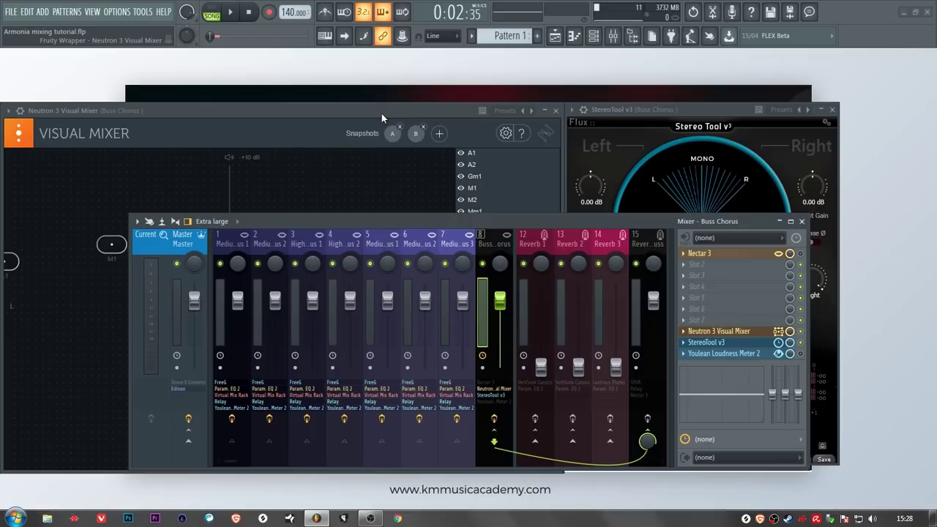
left_click(655, 147)
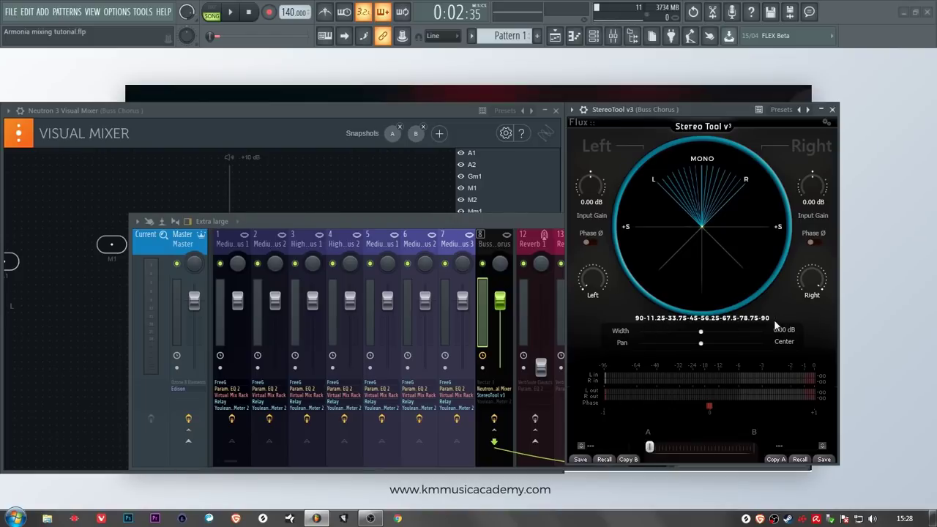
left_click(431, 111)
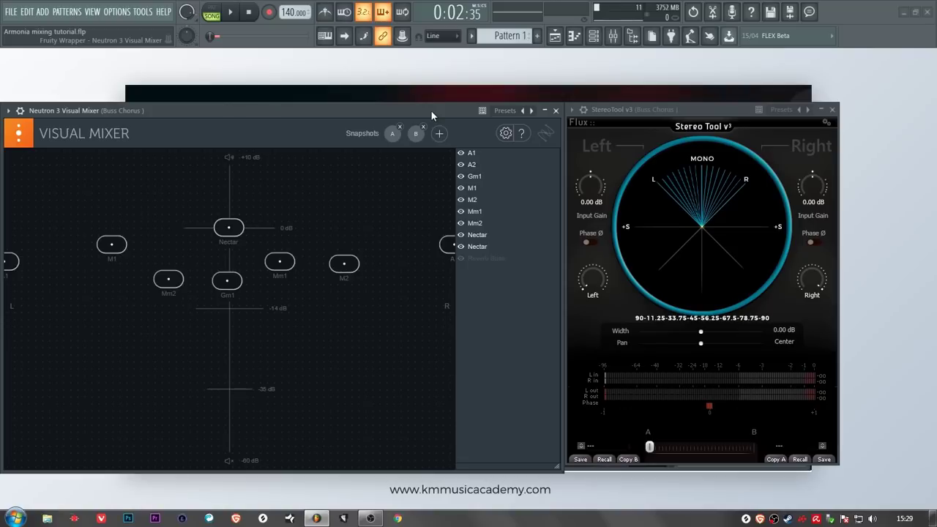
Solo Medium Chorus 1, select its M1 node in Visual Mixer and play it to check its panning in StereoTool v3
left_click(612, 36)
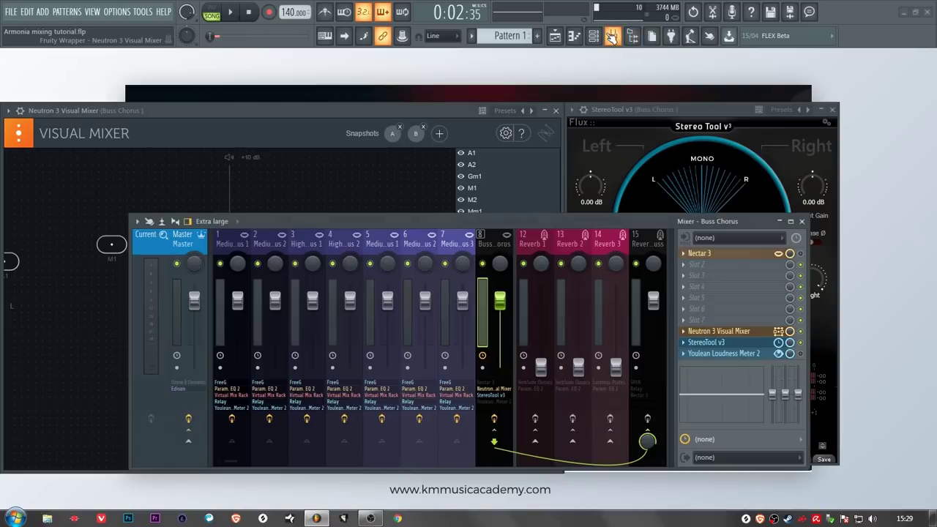
left_click(242, 244)
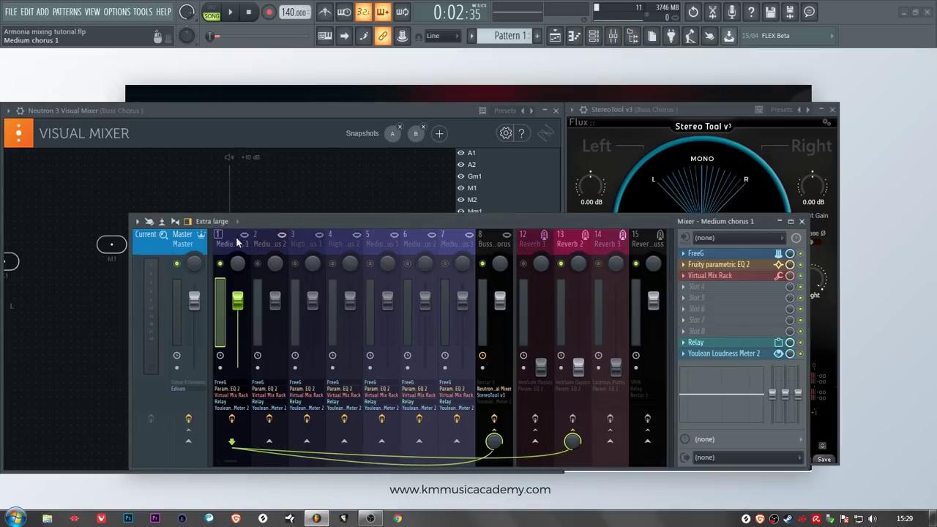
left_click(389, 106)
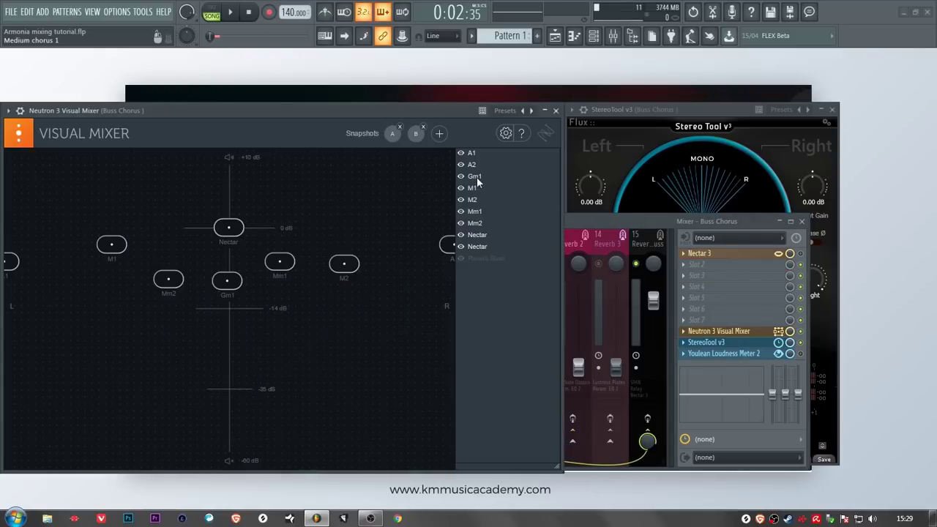
left_click(473, 187)
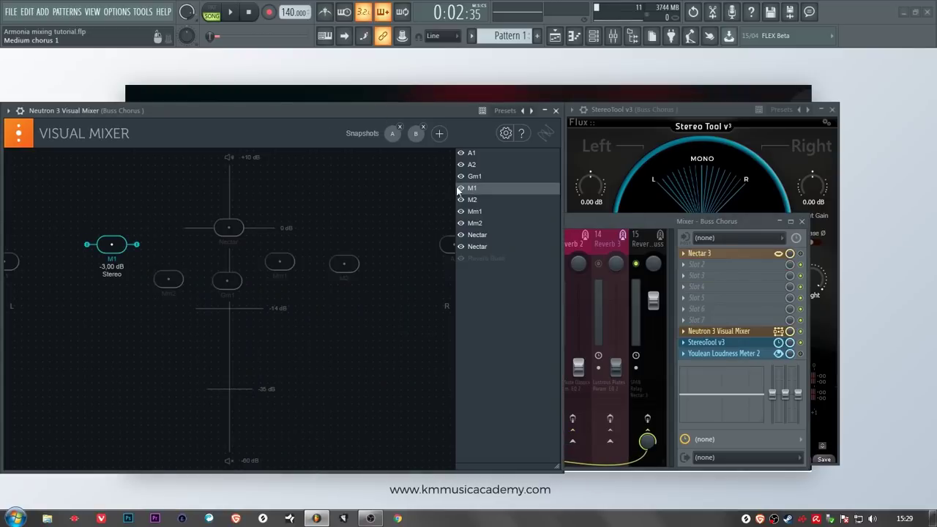
left_click(606, 111)
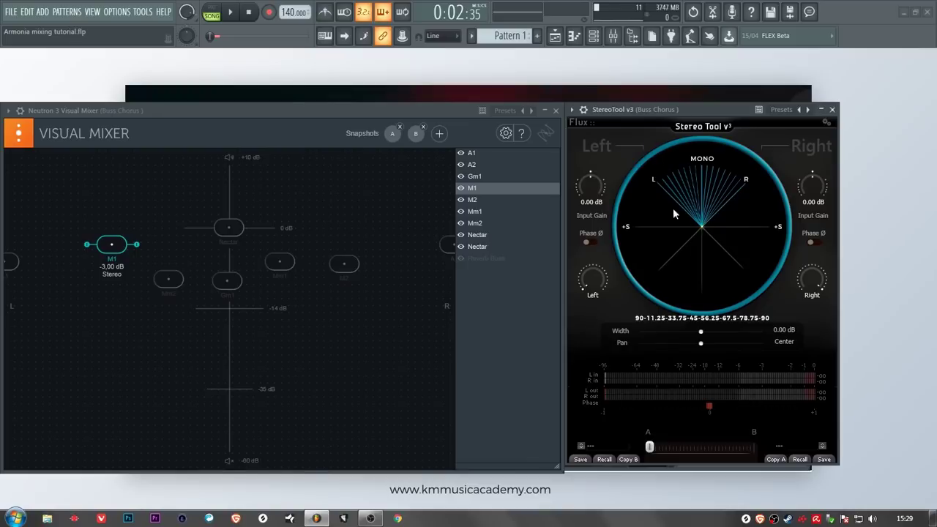
left_click(230, 13)
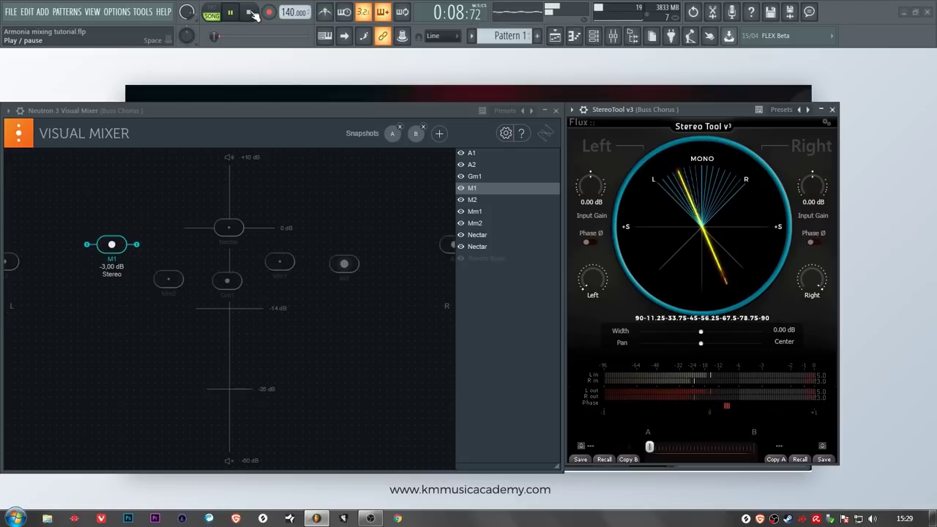
left_click(250, 13)
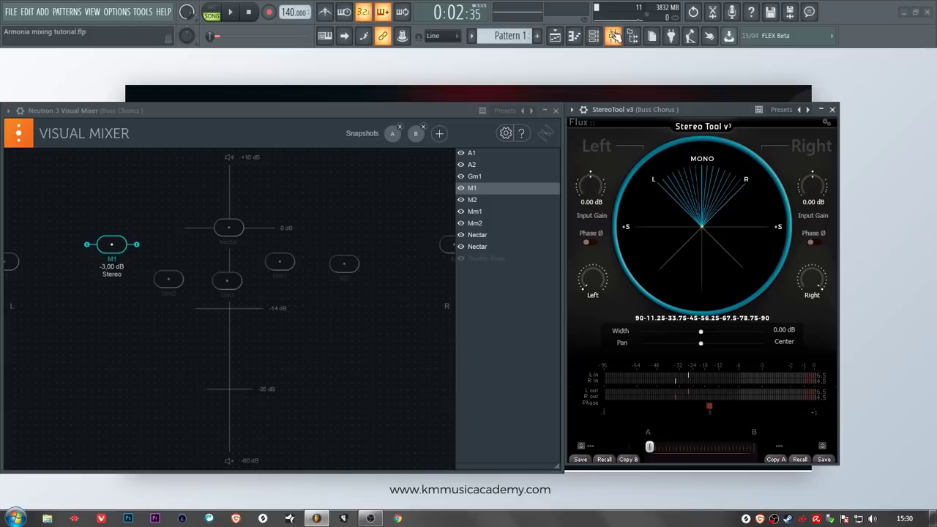
Isolate Medium Chorus 2 and start playback to examine its panning in StereoTool v3
left_click(613, 35)
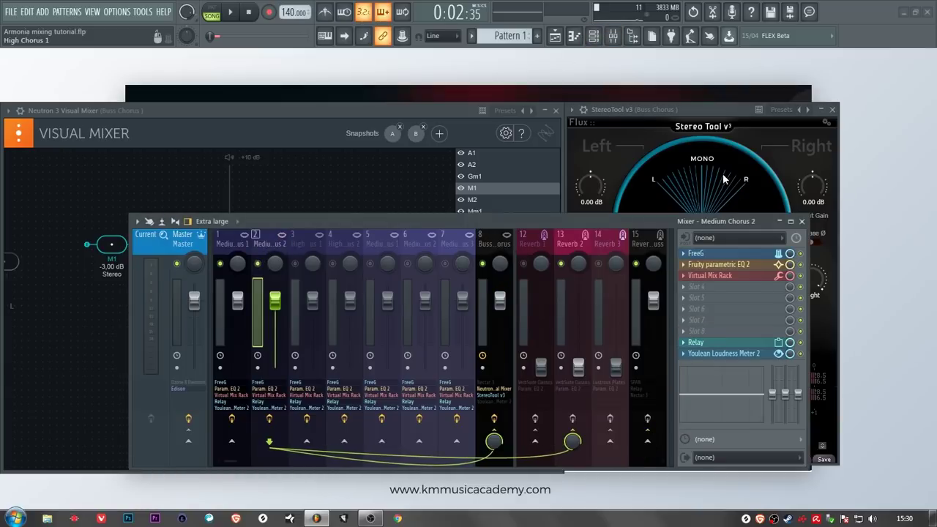
left_click(374, 111)
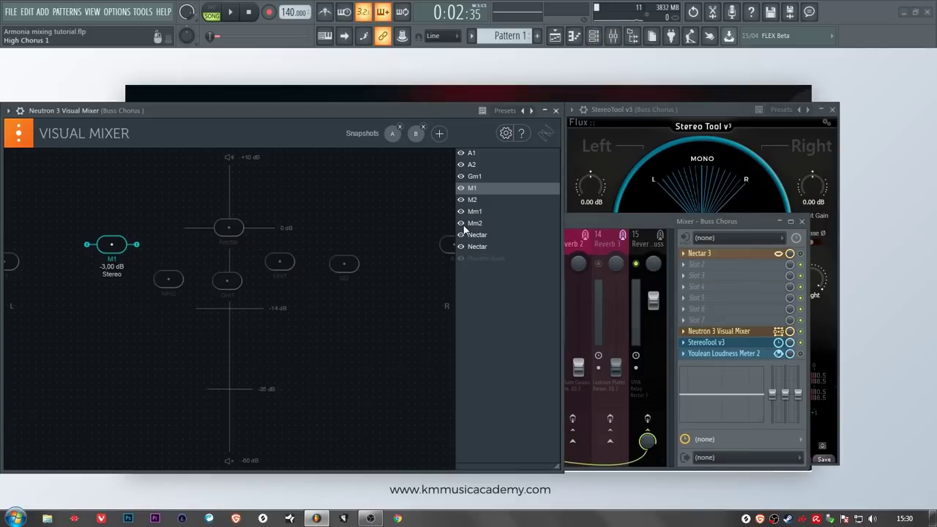
left_click(608, 308)
left_click(220, 264)
key("space")
left_click(671, 121)
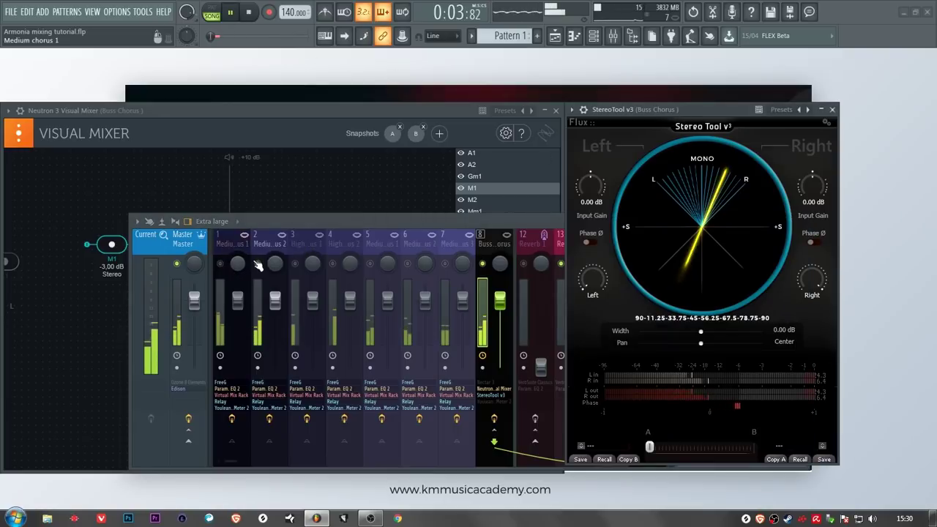
Switch the solo back to Medium Chorus 1 during playback to compare its panning, then stop playback
left_click(258, 265)
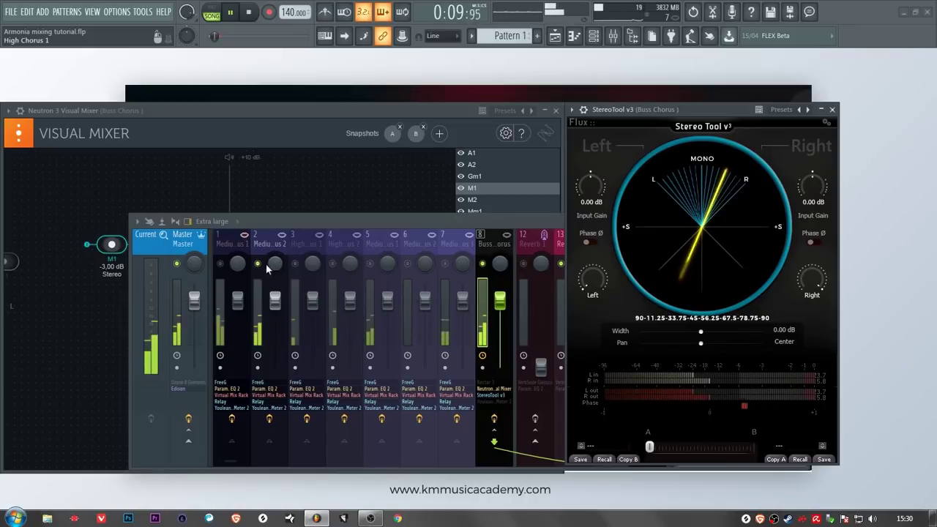
left_click(232, 266)
left_click(518, 177)
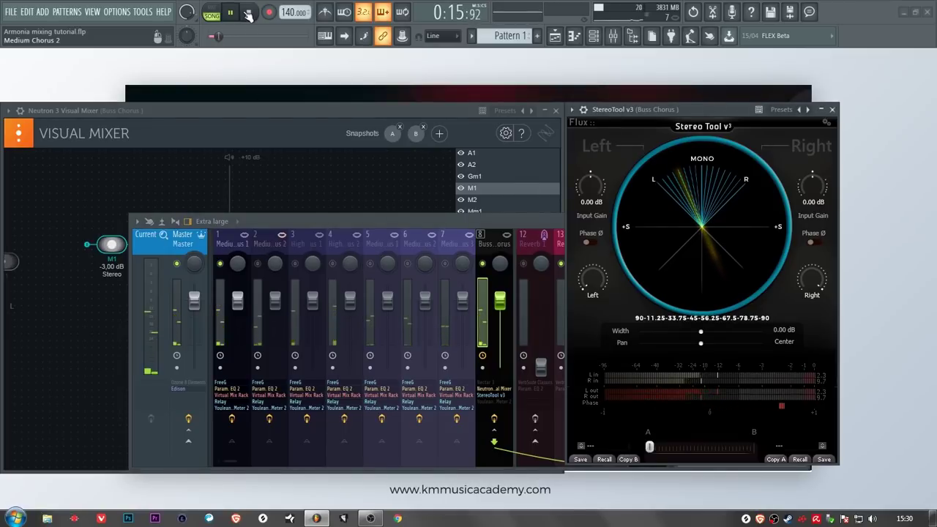
left_click(249, 13)
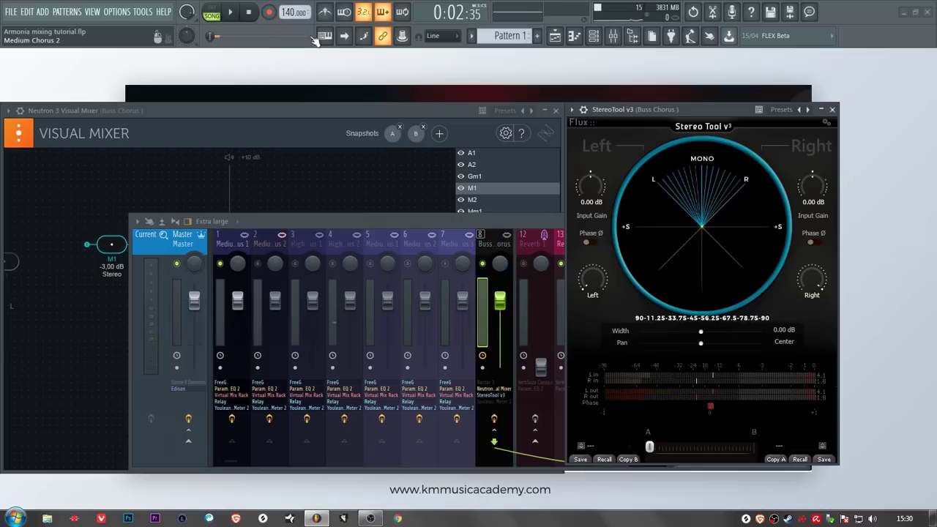
left_click(234, 169)
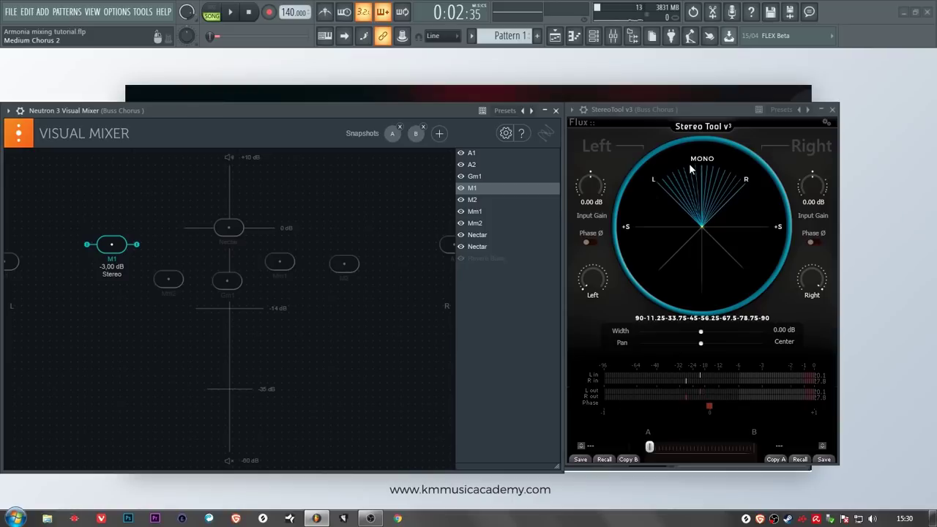
left_click(614, 37)
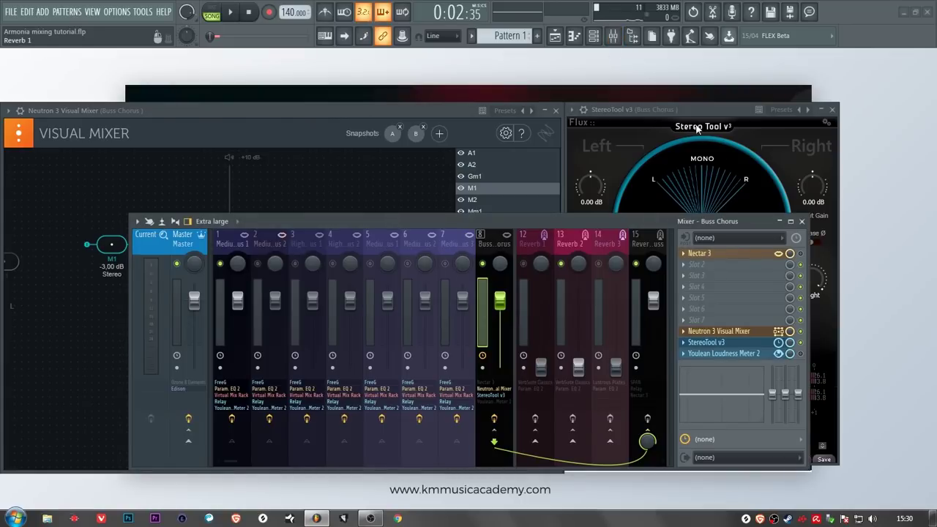
left_click(692, 109)
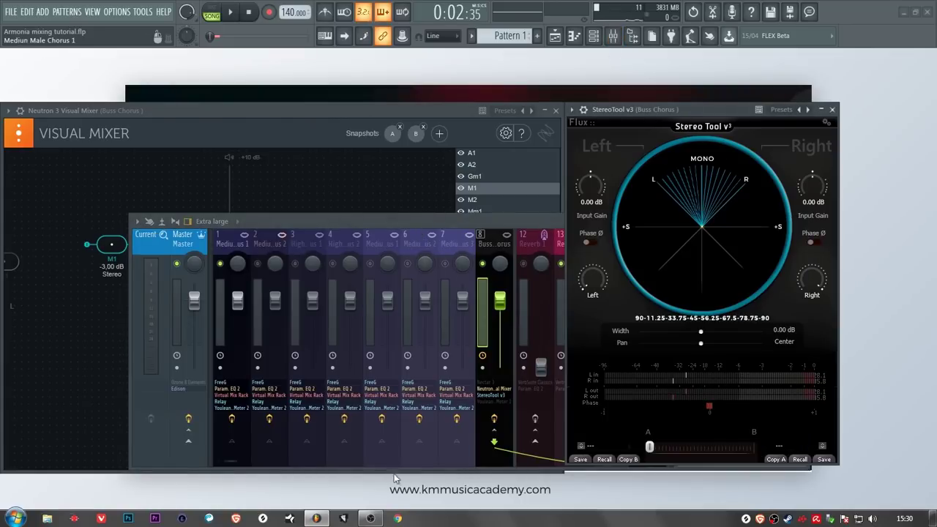
mouse_move(370, 518)
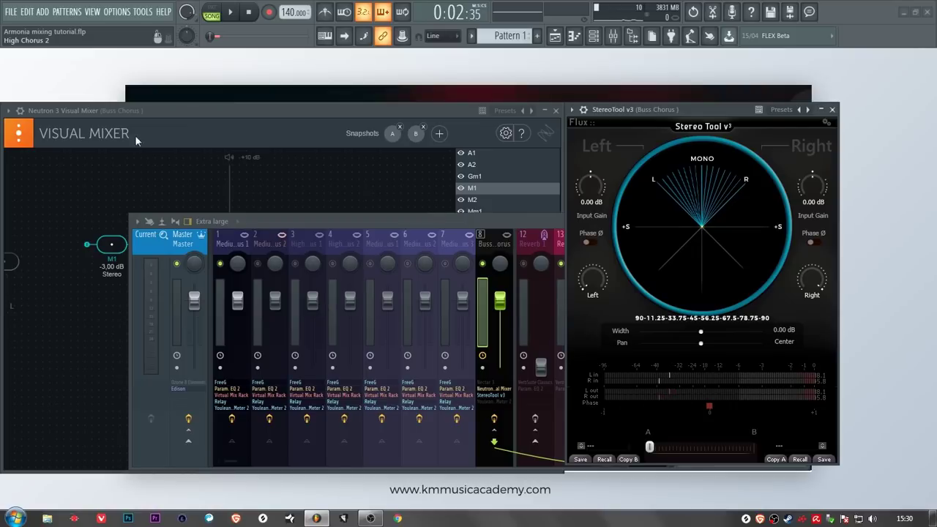
Solo High Chorus 1, select its A1 node in Visual Mixer and play it to check its panning in StereoTool v3
left_click(303, 268)
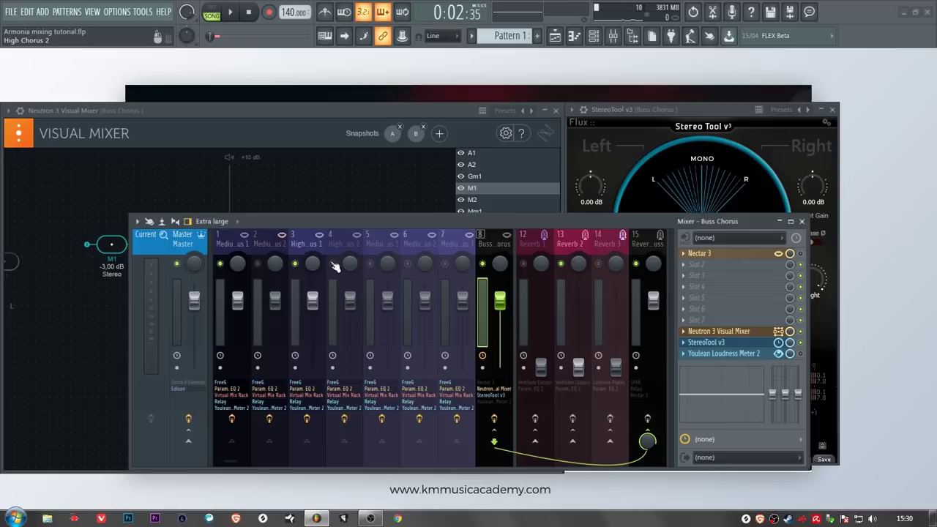
right_click(299, 264)
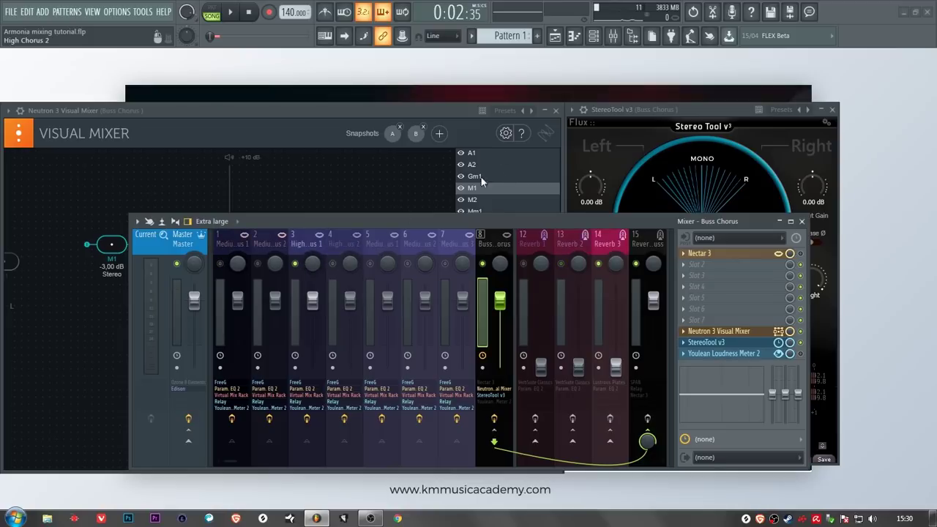
left_click(313, 244)
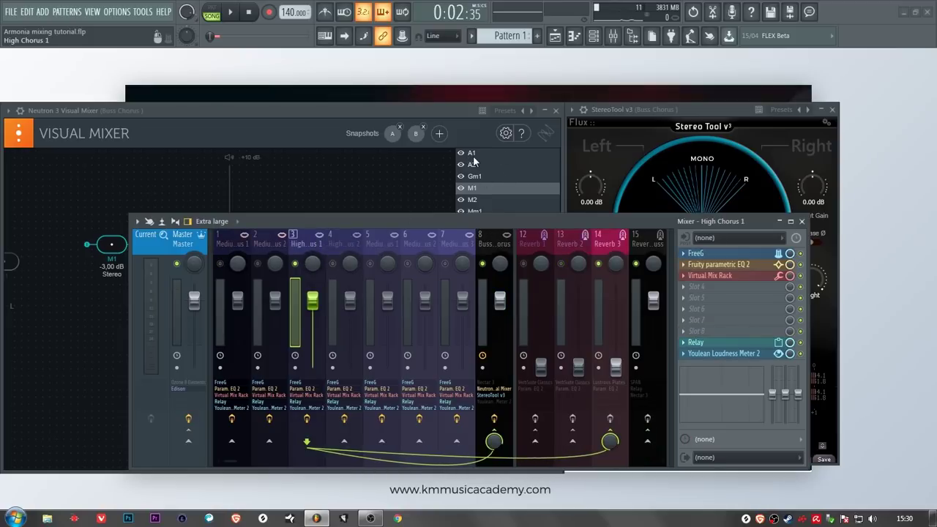
left_click(624, 117)
left_click(374, 111)
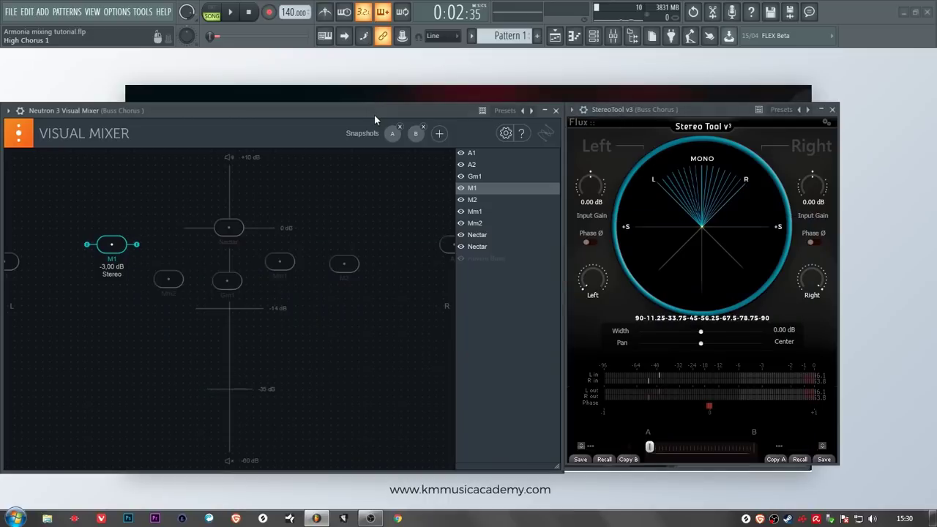
left_click(472, 154)
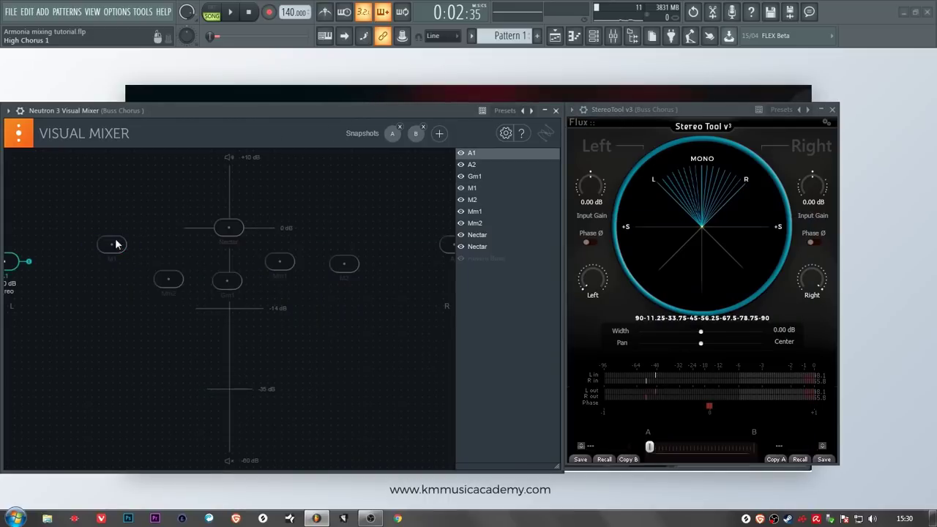
left_click(233, 15)
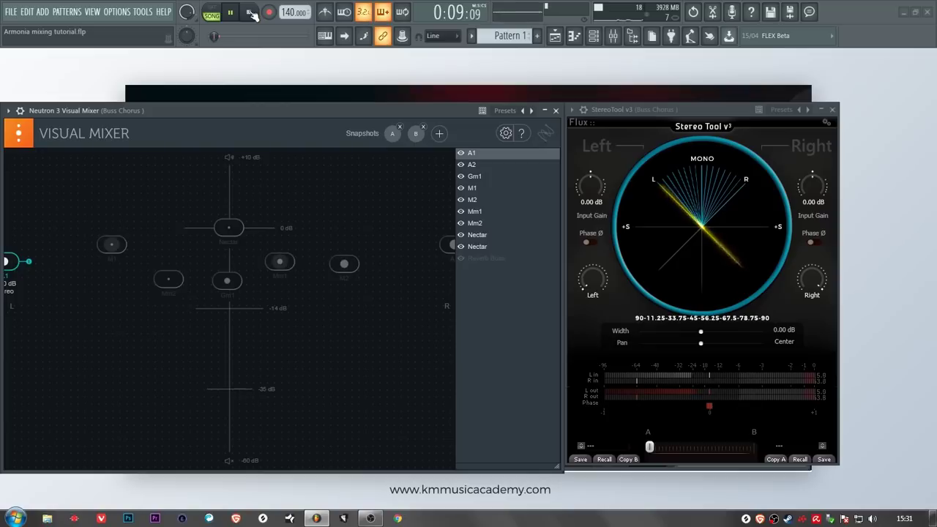
left_click(251, 15)
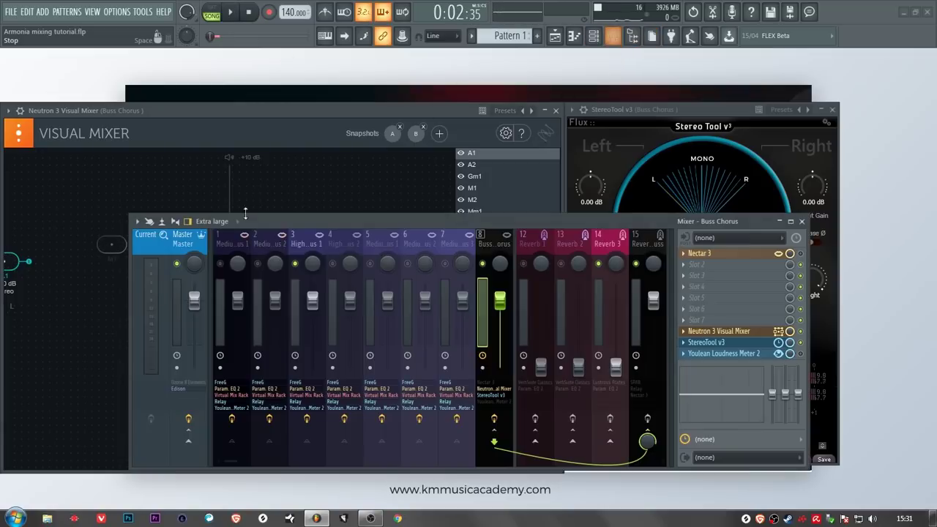
Solo High Chorus 2 and play it to check its panning in StereoTool v3, then stop playback
left_click(613, 35)
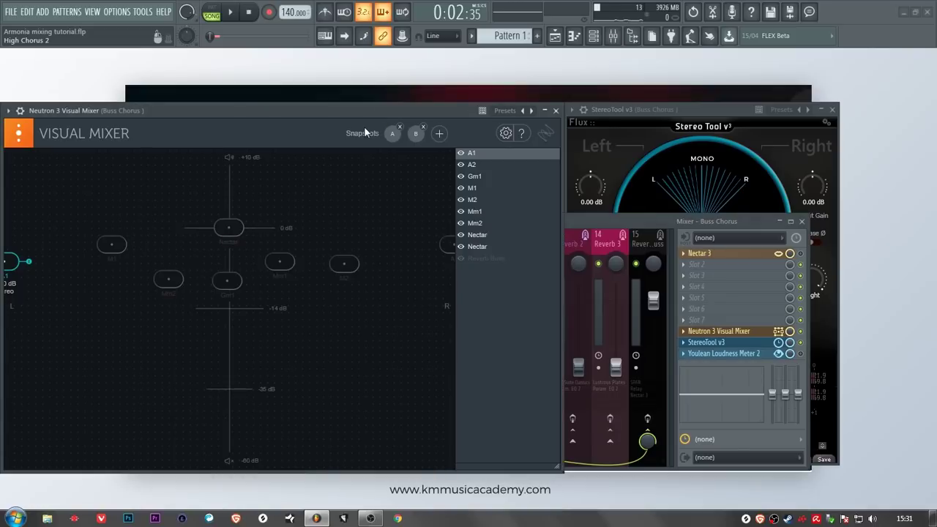
left_click(230, 12)
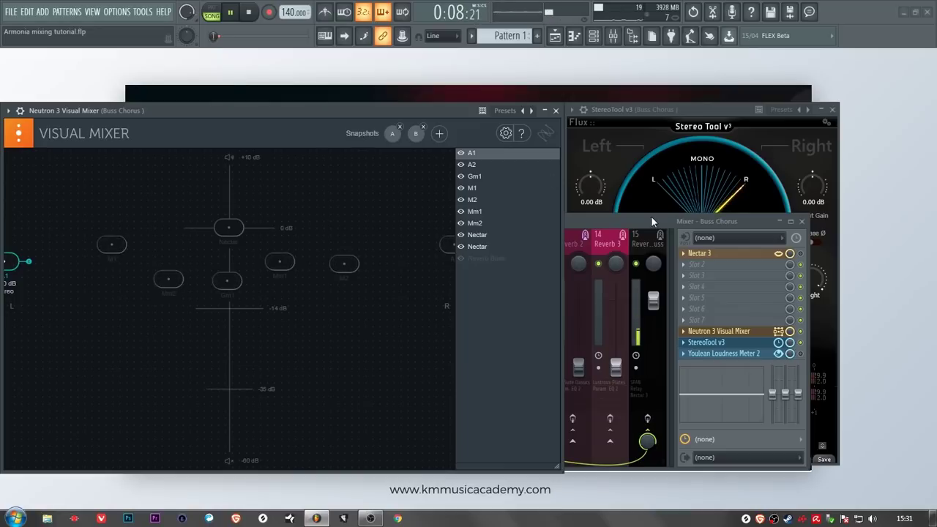
left_click(250, 14)
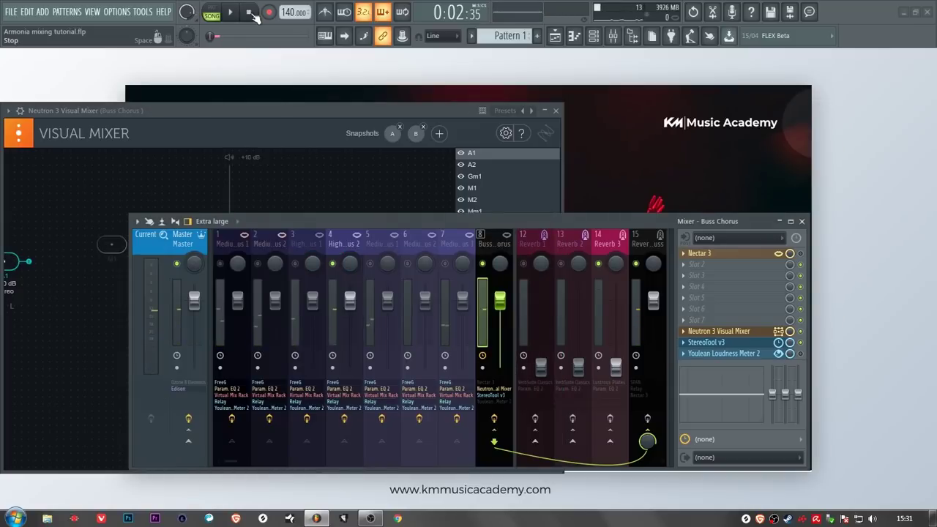
Disable StereoTool v3 and enable Youlean Loudness Meter 2 on the Buss Chorus track, then close both plugin windows
left_click(332, 106)
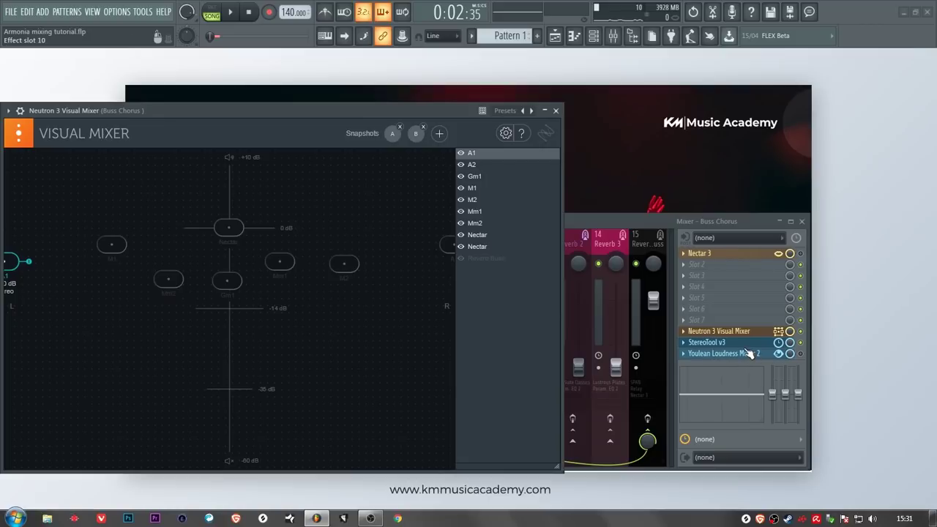
left_click(805, 356)
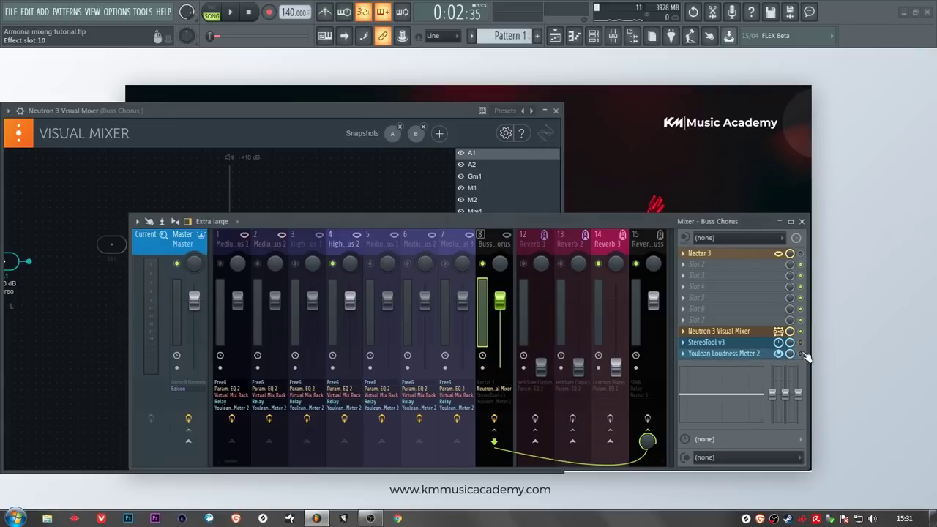
left_click(740, 342)
left_click(739, 354)
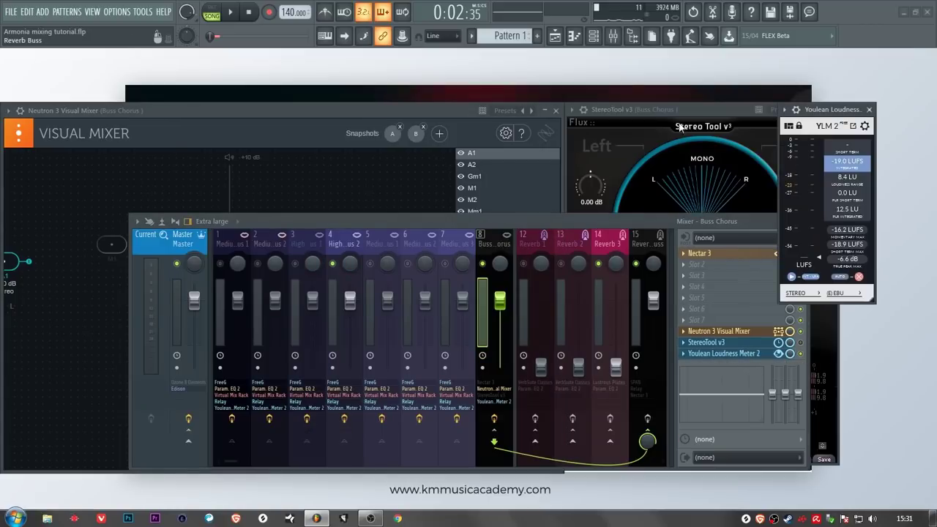
left_click(713, 109)
left_click(833, 109)
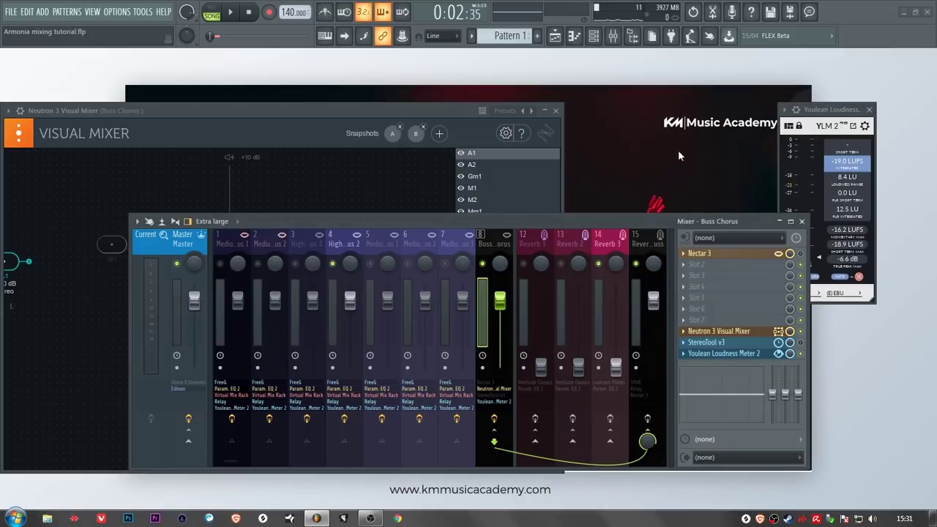
left_click(439, 157)
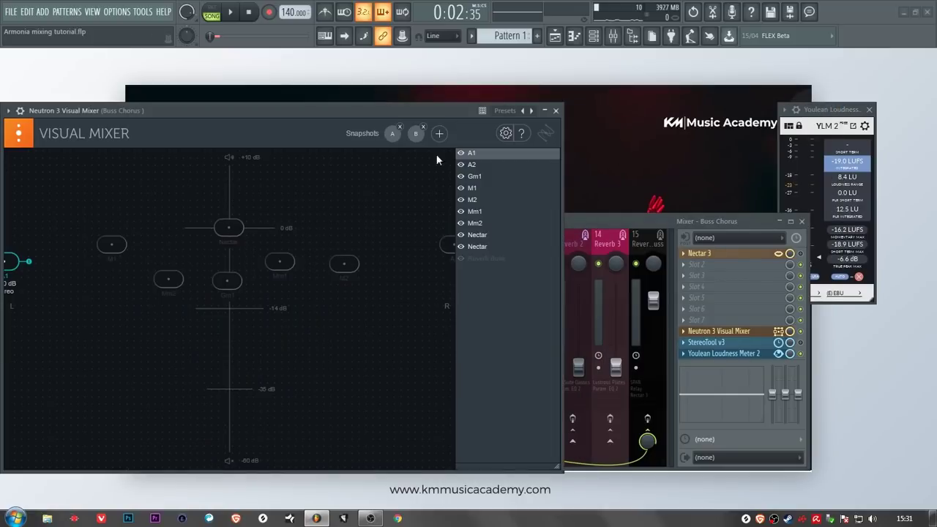
left_click(869, 109)
Move the Visual Mixer window over the mixer and compare its voice nodes with the mixer tracks' pan controls
left_click_drag(395, 113, 606, 102)
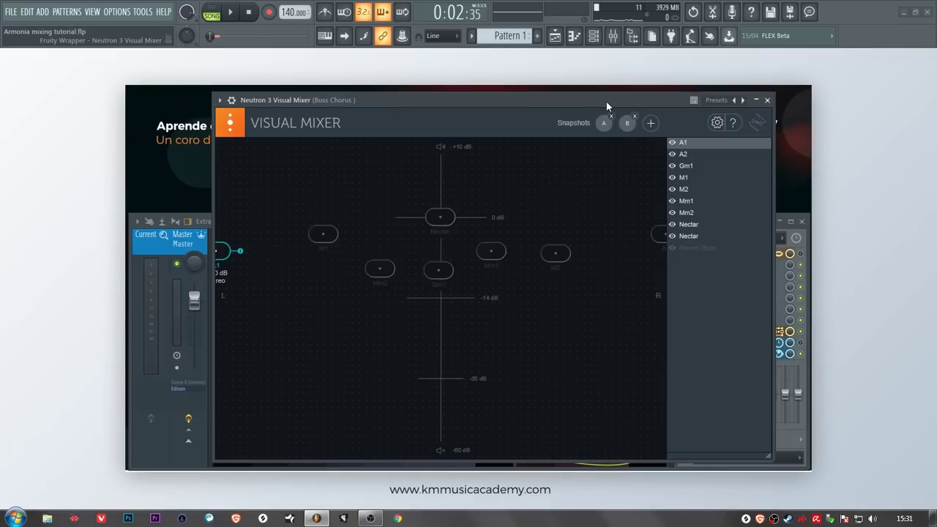
left_click(786, 234)
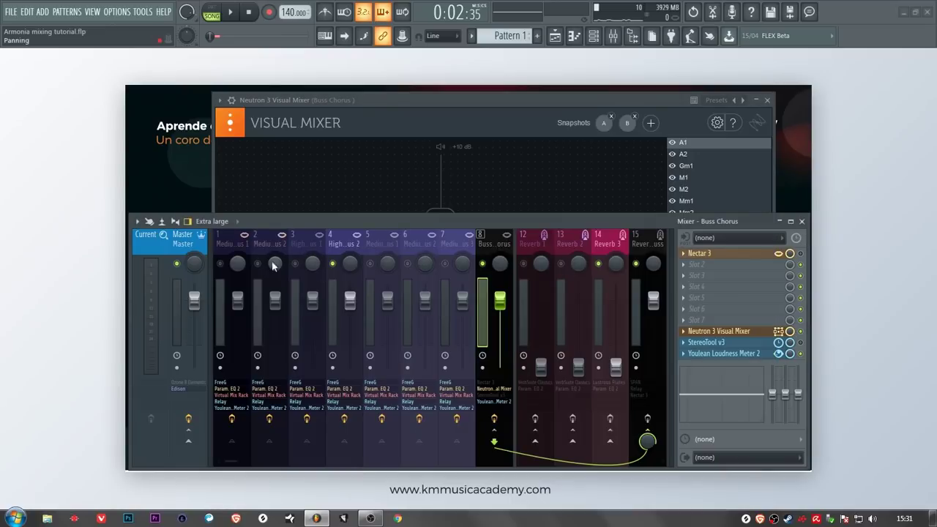
left_click(490, 105)
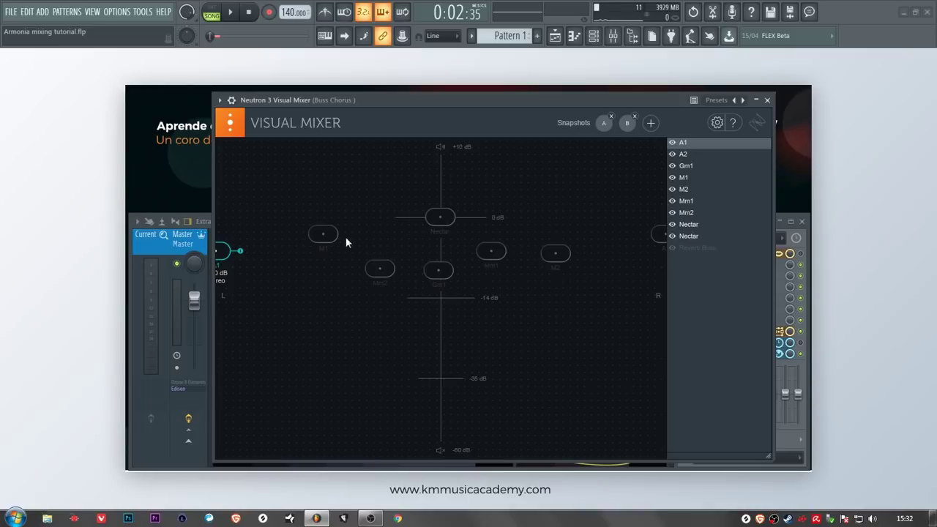
Unmute Medium Chorus 1 and Medium Chorus 2 in the mixer, then bring Visual Mixer back to the front
left_click(194, 238)
left_click(229, 241)
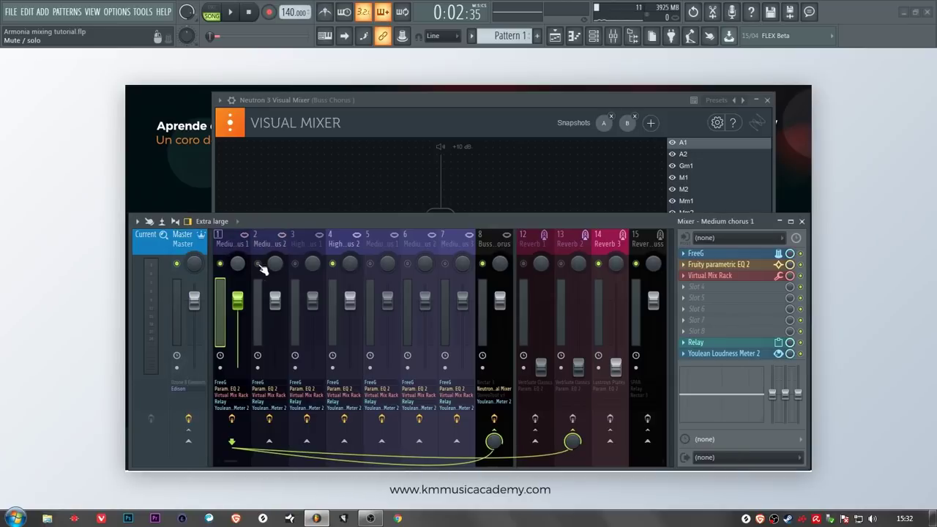
left_click(364, 101)
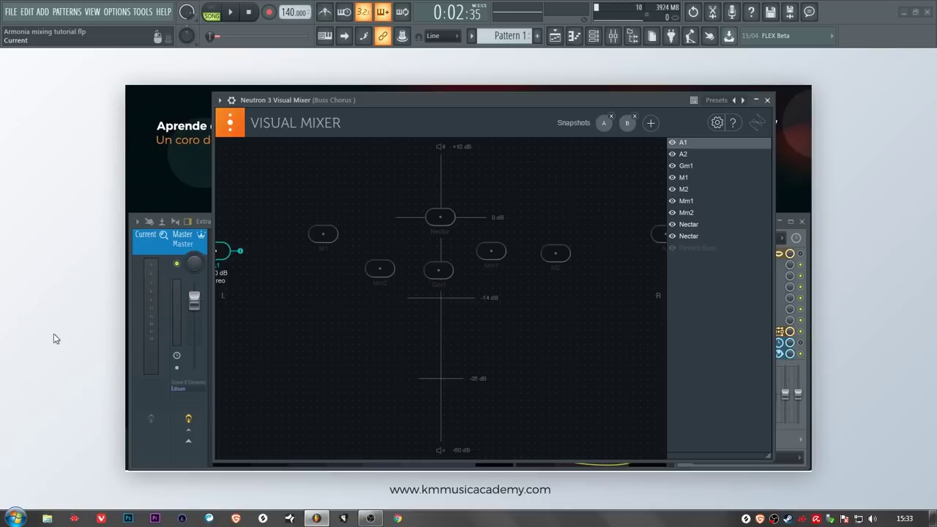
Close Visual Mixer, reopen StereoTool v3 briefly on the Buss Chorus, and unmute all voice and reverb tracks
left_click(767, 100)
left_click(729, 341)
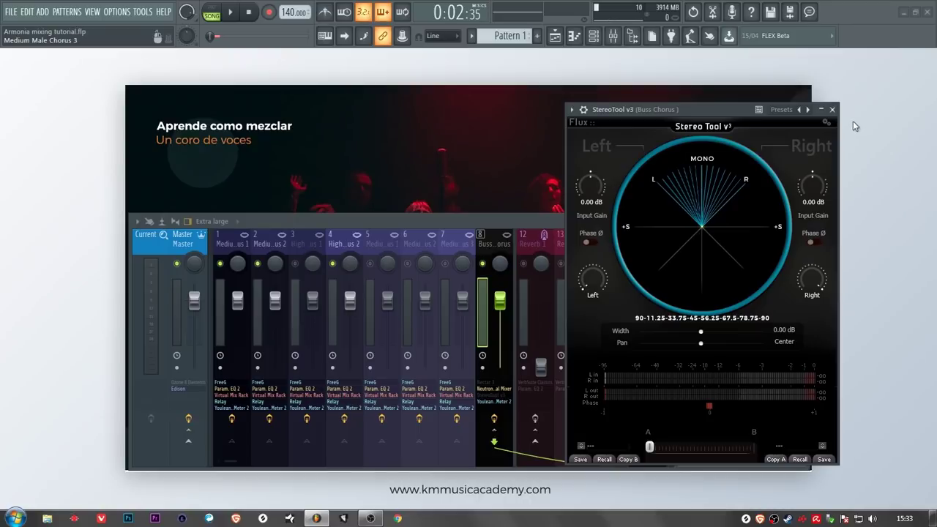
left_click(831, 109)
Bypass Relay on all seven voice tracks, from Medium Male Chorus 3 back to Medium Chorus 1
left_click(455, 245)
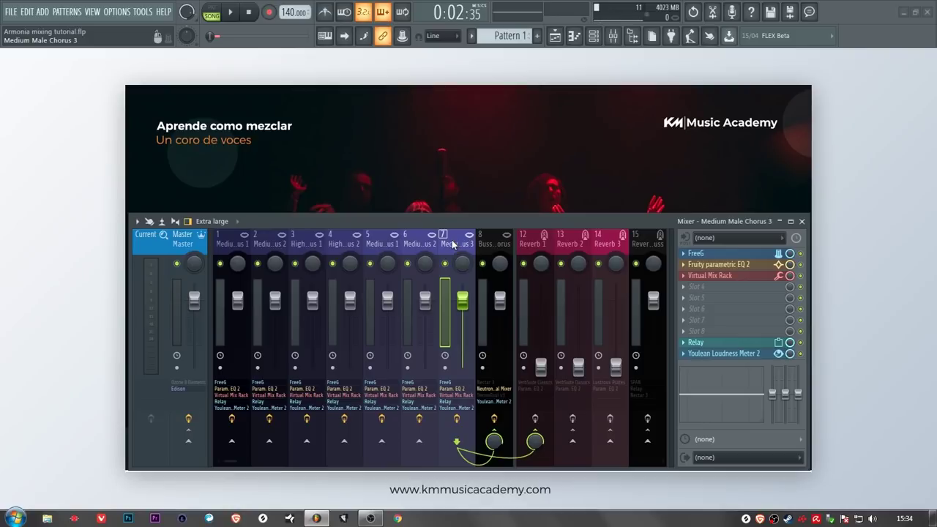
key("Left")
key("Left")
key("Left")
key("Left")
key("Left")
key("Left")
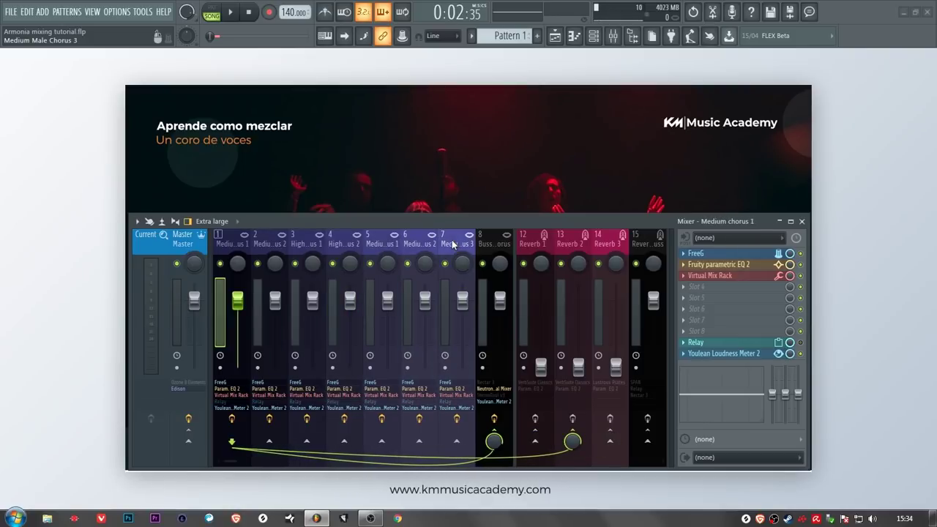
Play the choir and re-enable Relay on all seven voice tracks to hear it with the panning applied
key("space")
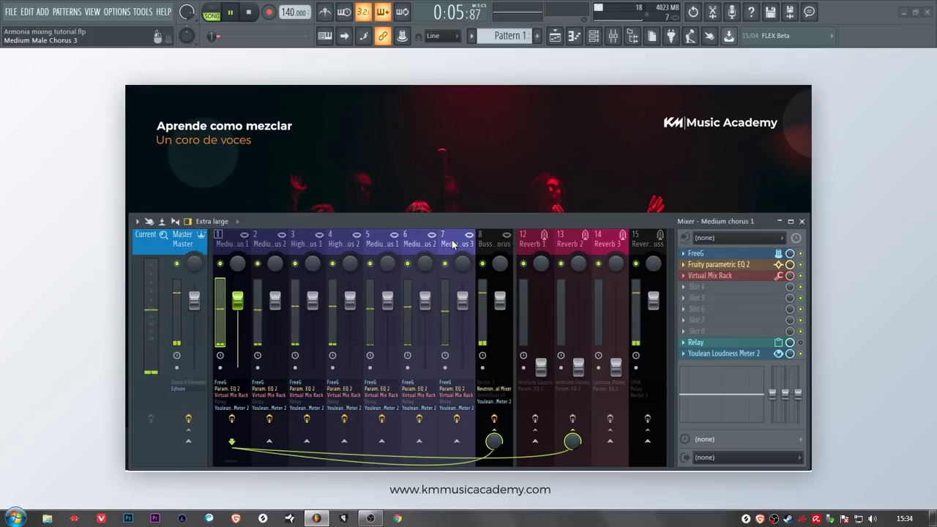
key("Right")
key("Right")
key("Right")
key("Right")
key("Right")
key("Right")
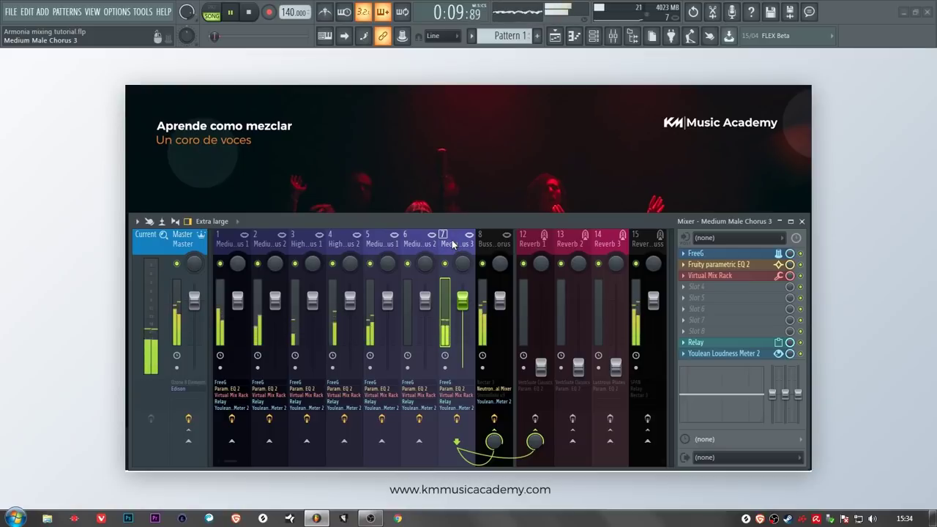
Bypass Relay on all seven voice tracks during playback to hear the choir without the panning
key("Left")
key("Left")
key("Left")
key("Left")
key("Left")
key("Left")
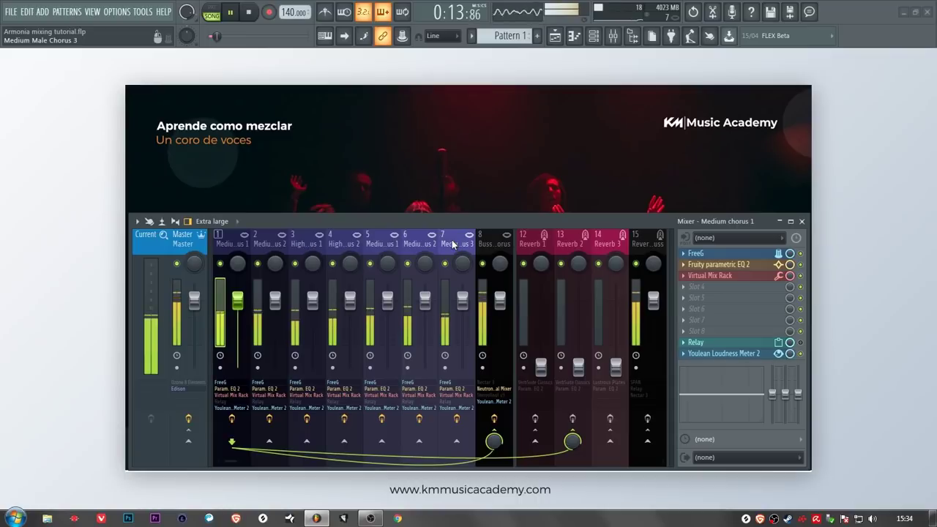
Turn Relay back on for all seven voice tracks during playback to compare the panned choir
key("Right")
key("Right")
key("Right")
key("Right")
key("Right")
key("Right")
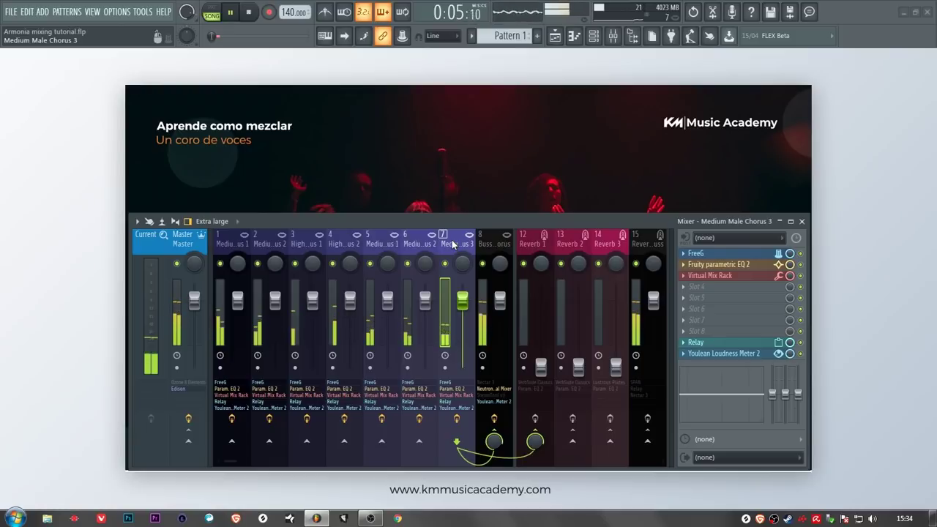
Bypass Relay once more on all seven voice tracks to hear the unpanned choir, then stop playback
key("Left")
key("Left")
key("Left")
key("Left")
key("Left")
key("Left")
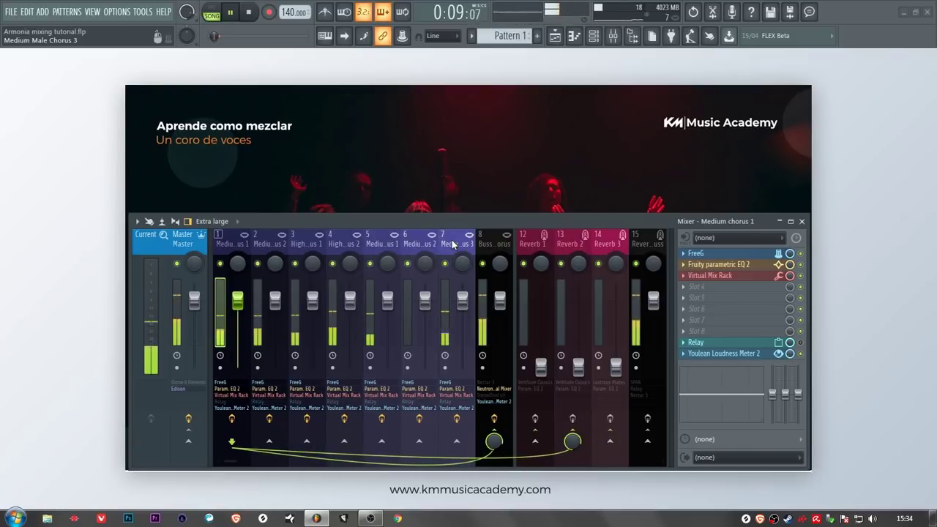
key("space")
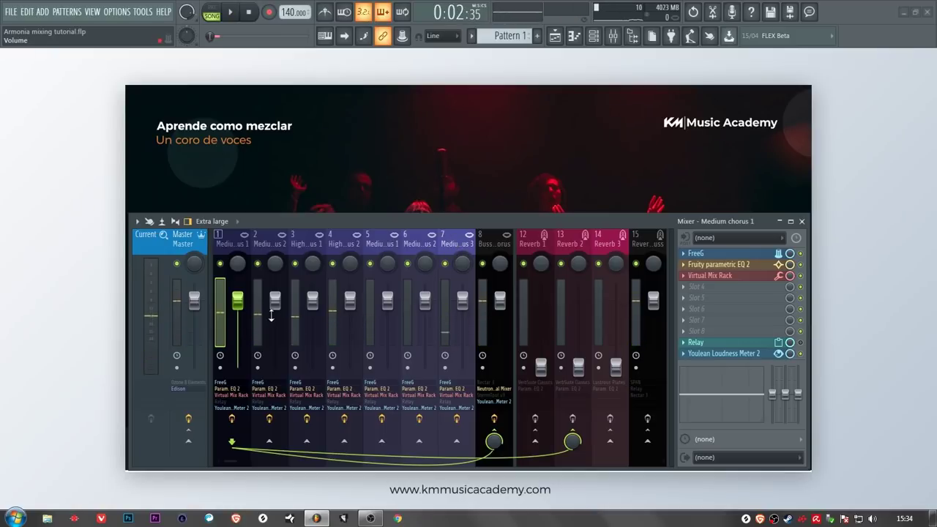
Re-enable Relay on all seven voice tracks, from Medium Chorus 1 to Medium Male Chorus 3
key("Right")
key("Right")
key("Right")
key("Right")
key("Right")
key("Right")
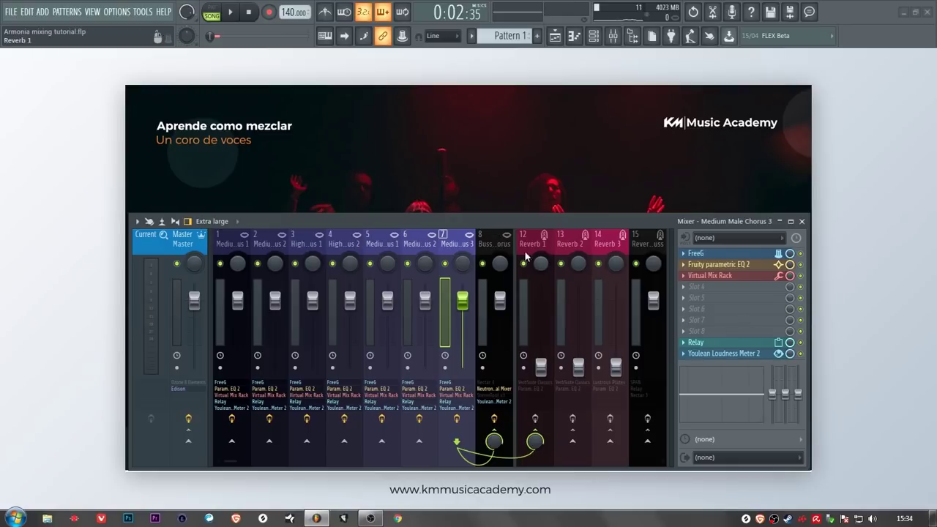
Open Relay on Medium Male Chorus 3 to examine its panning, then review the other voice tracks in the mixer
left_click(699, 342)
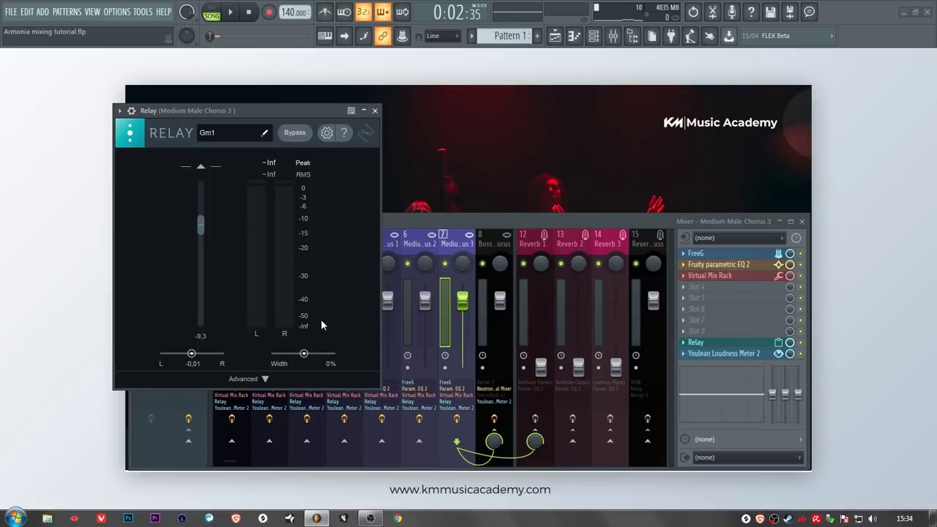
left_click(455, 219)
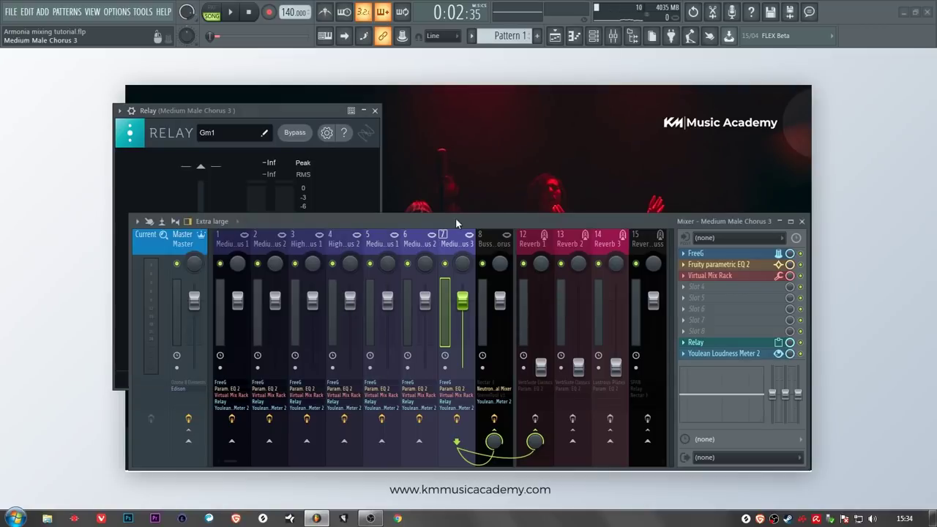
left_click(243, 241)
left_click(260, 242)
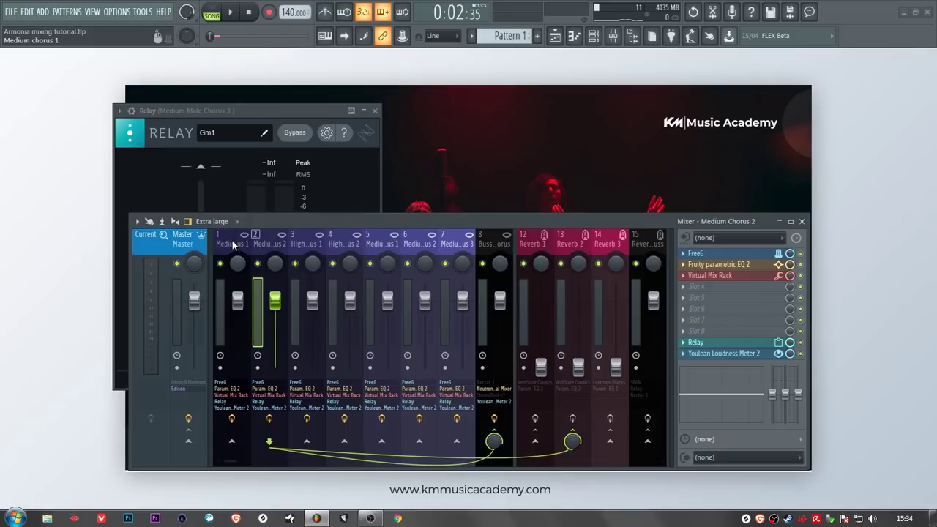
left_click(231, 240)
left_click(262, 240)
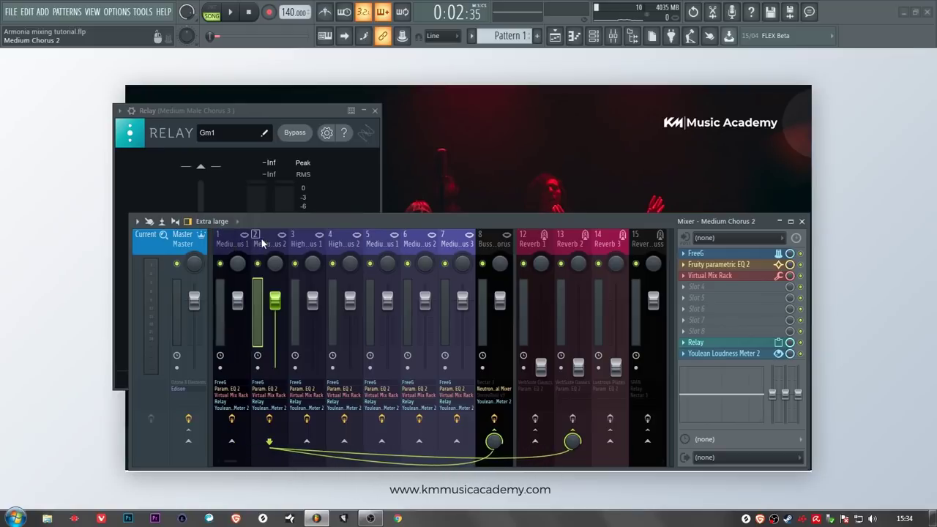
left_click(311, 239)
left_click(327, 243)
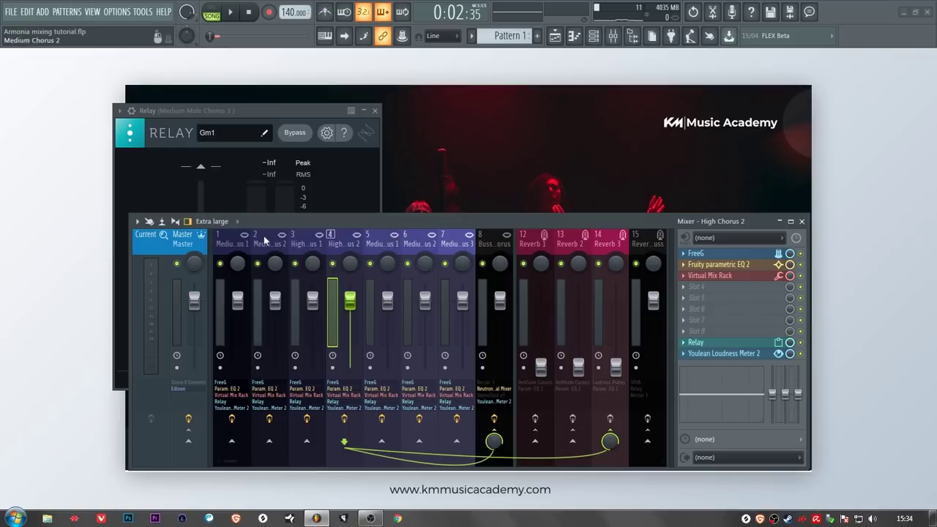
left_click(413, 243)
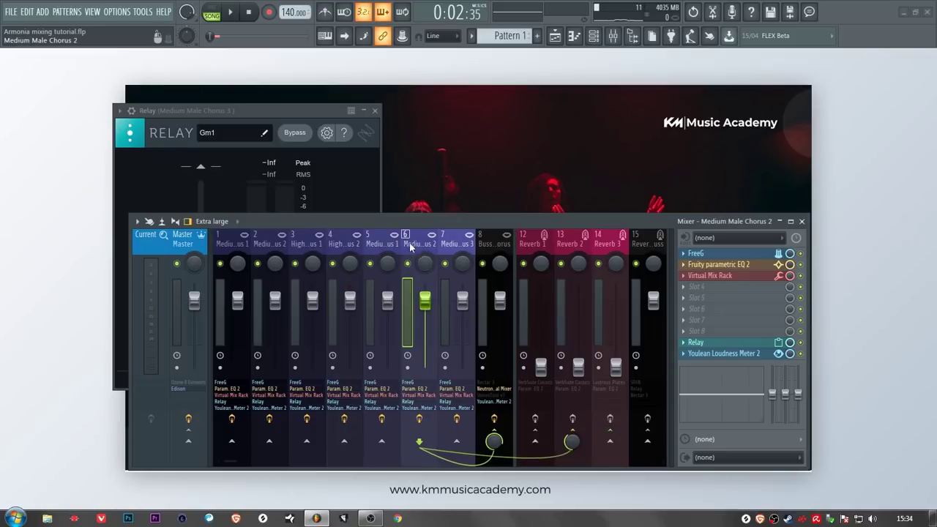
Check Medium Male Chorus 1, 2 and 3 in the mixer, then close the Relay window
left_click(386, 239)
left_click(422, 239)
left_click(451, 243)
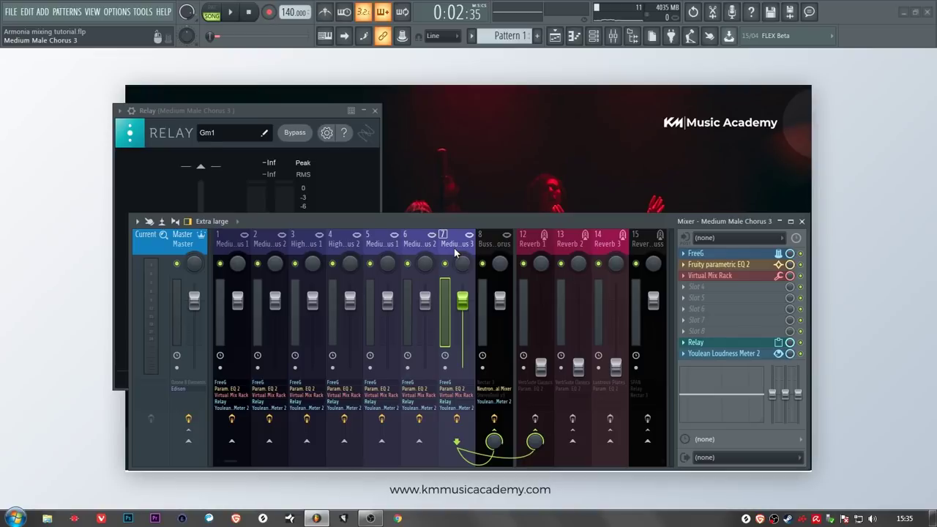
left_click(374, 111)
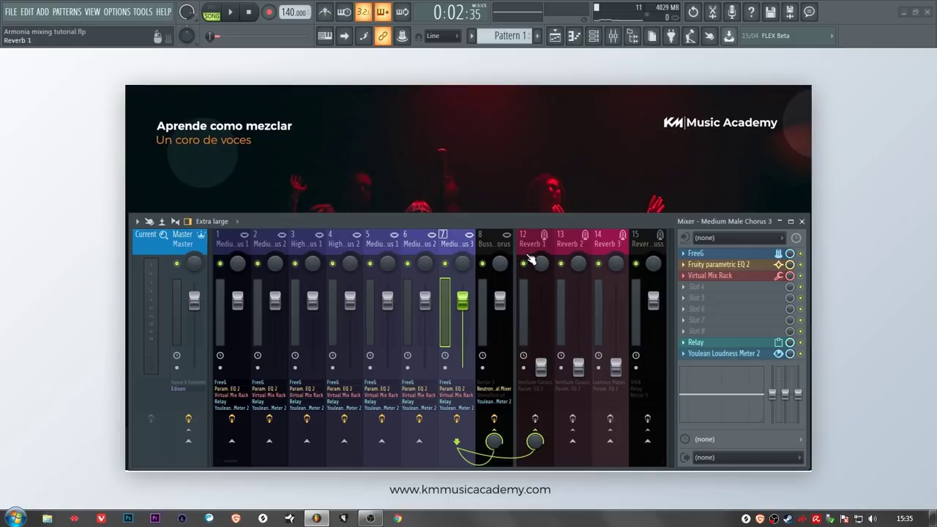
Inspect StereoTool v3 on the Buss Chorus track and close its window
left_click(490, 243)
left_click(732, 342)
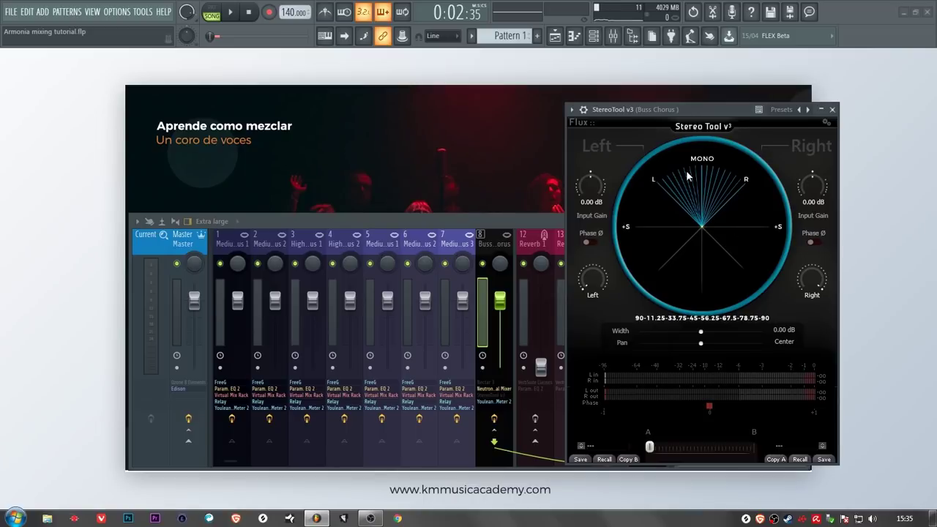
left_click(832, 109)
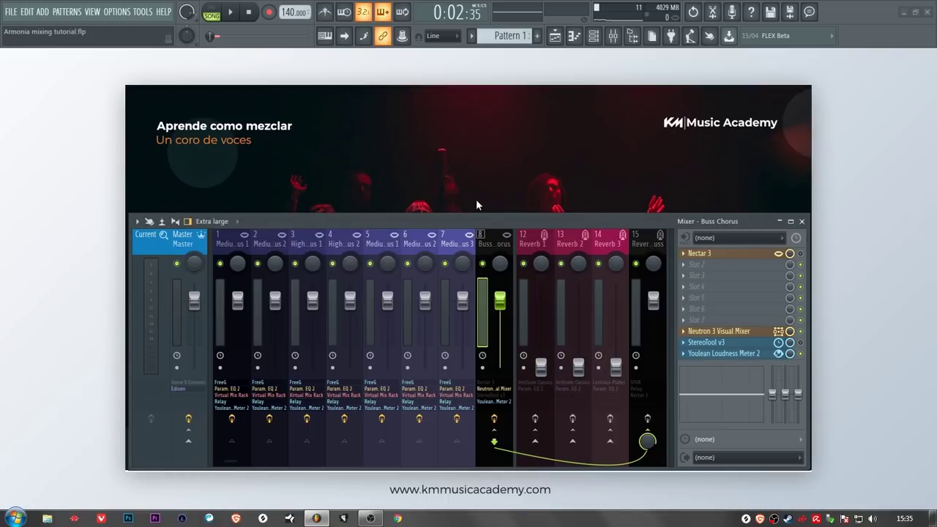
Go back through chorus tracks 7 to 1 and bypass Relay on each
key("Left")
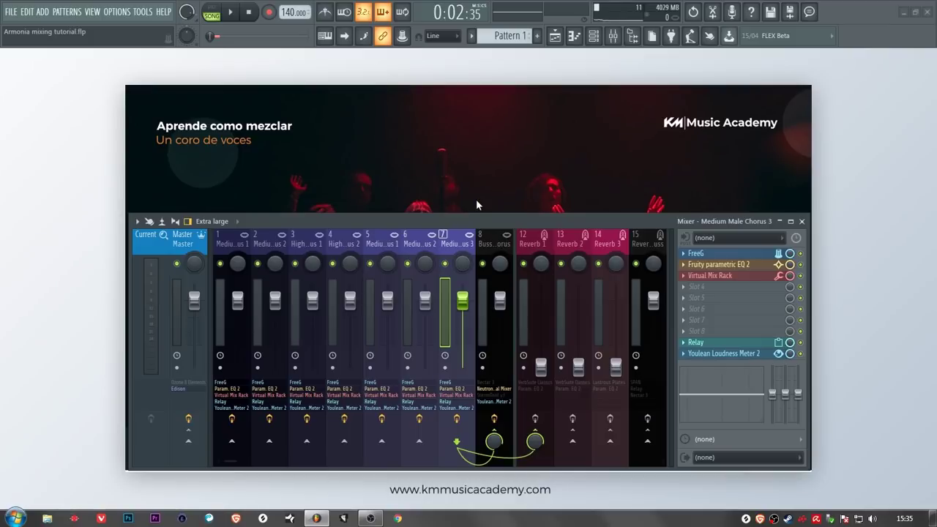
key("Left")
key("Left")
key("Left")
key("Left")
key("Left")
key("Left")
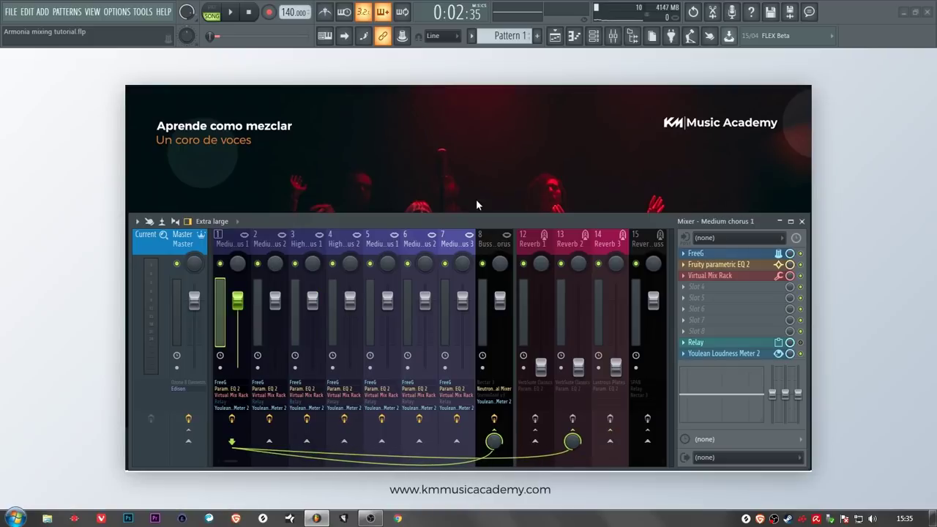
Start playback and re-enable Relay one track at a time from chorus track 1 to 7
key("space")
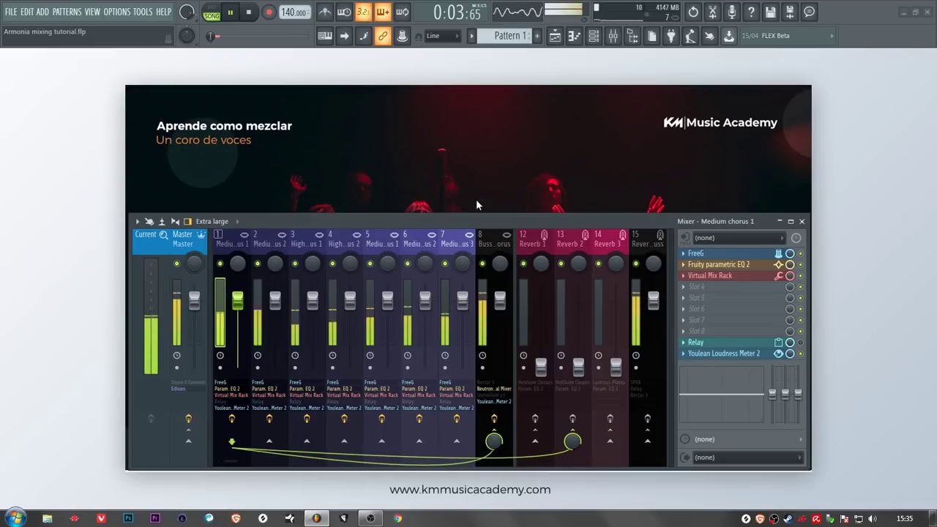
key("Right")
key("Right")
key("Right")
key("Right")
key("Right")
key("Right")
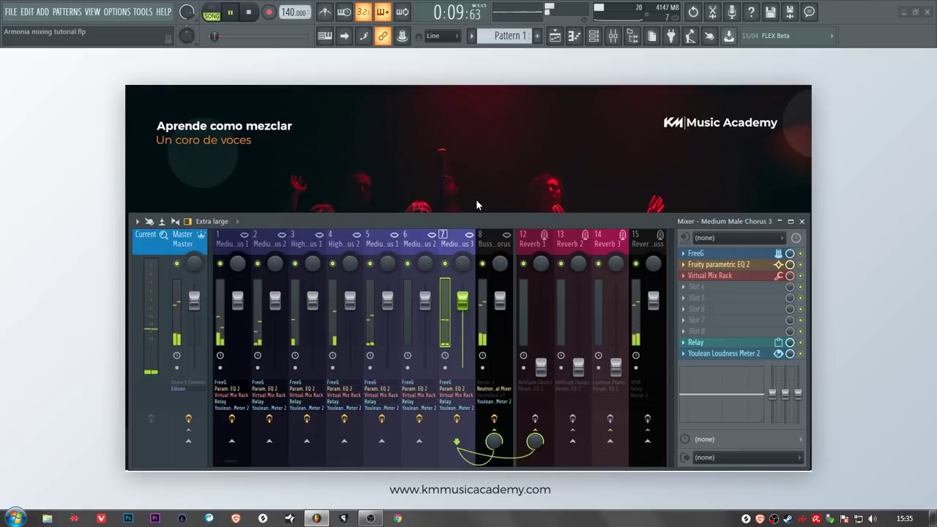
Bypass Relay again on chorus tracks 7 to 1 during playback to compare the panning
key("Left")
key("Left")
key("Left")
key("Left")
key("Left")
key("Left")
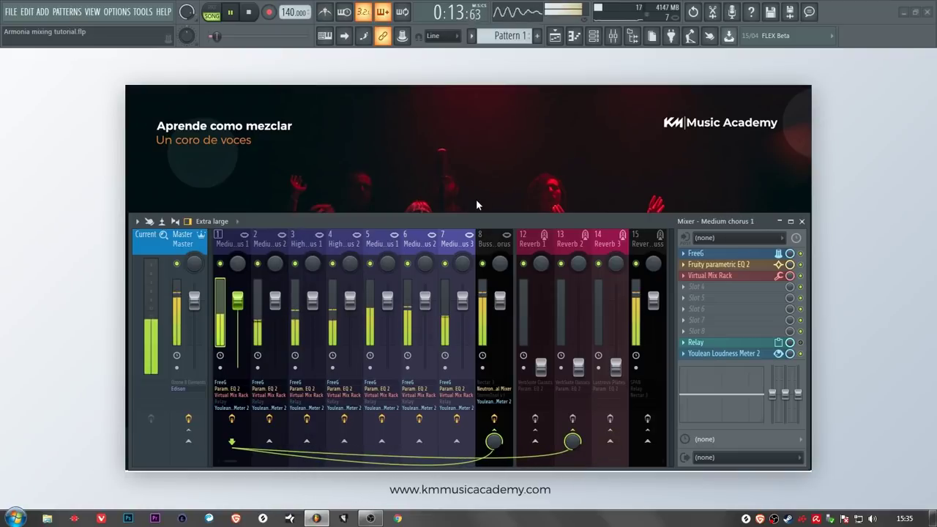
Switch Relay back on across chorus tracks 1 to 7 during playback, then stop the song
key("Right")
key("Right")
key("Right")
key("Right")
key("Right")
key("Right")
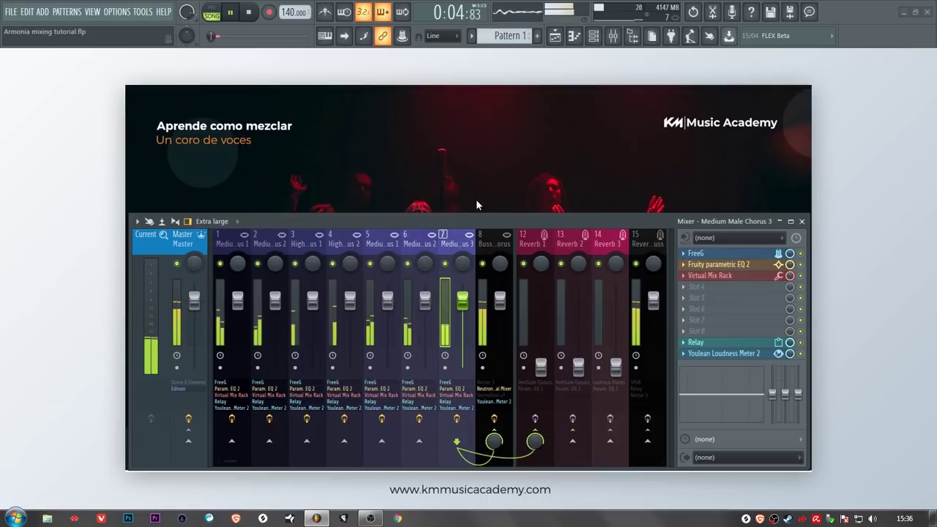
left_click(249, 11)
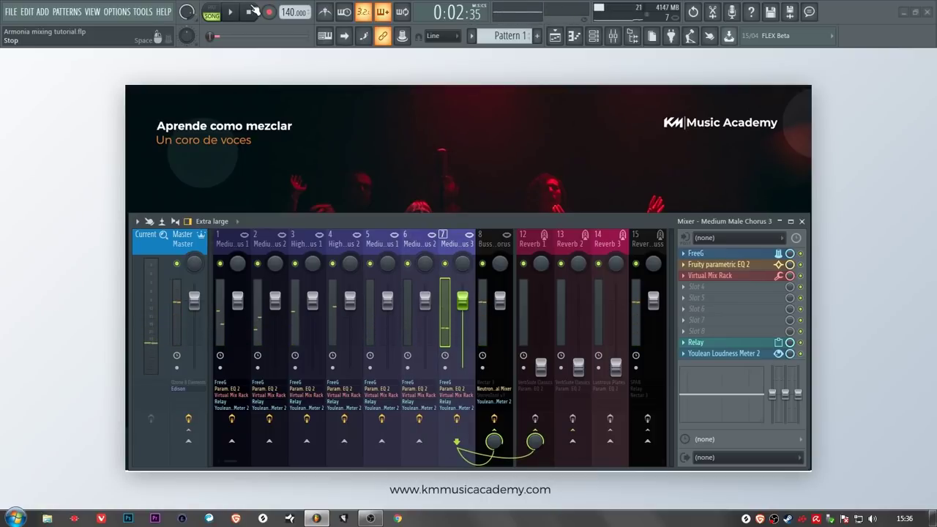
Minimize the mixer, change the workspace background to the REVERBS image, and restore the mixer
left_click(779, 221)
left_click(93, 12)
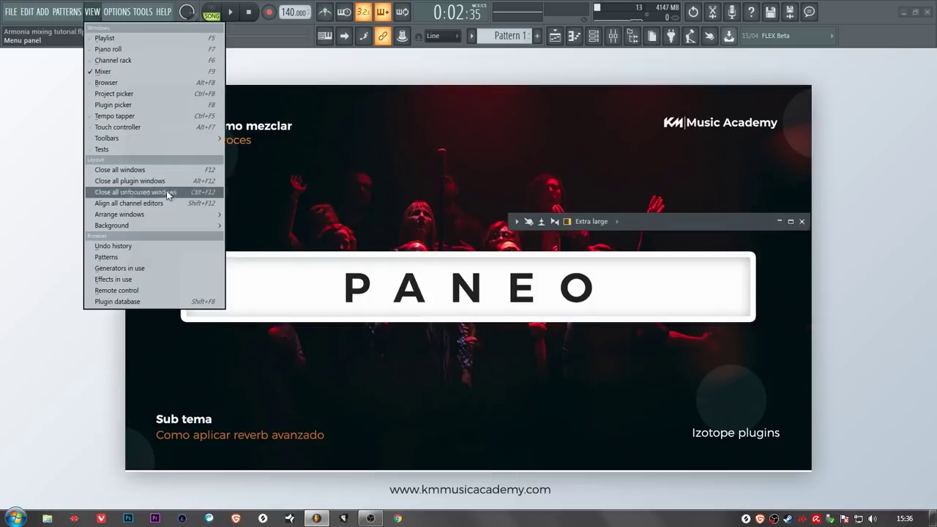
mouse_move(160, 225)
left_click(264, 223)
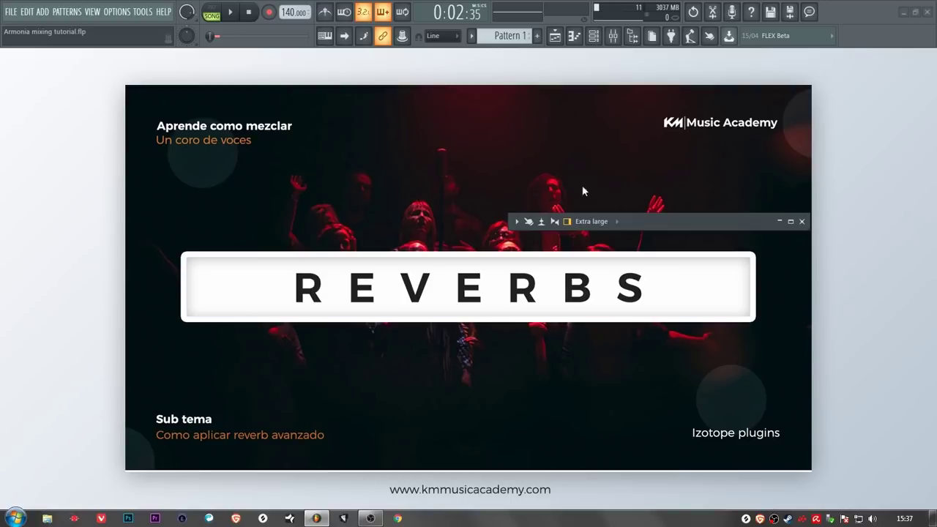
left_click(779, 221)
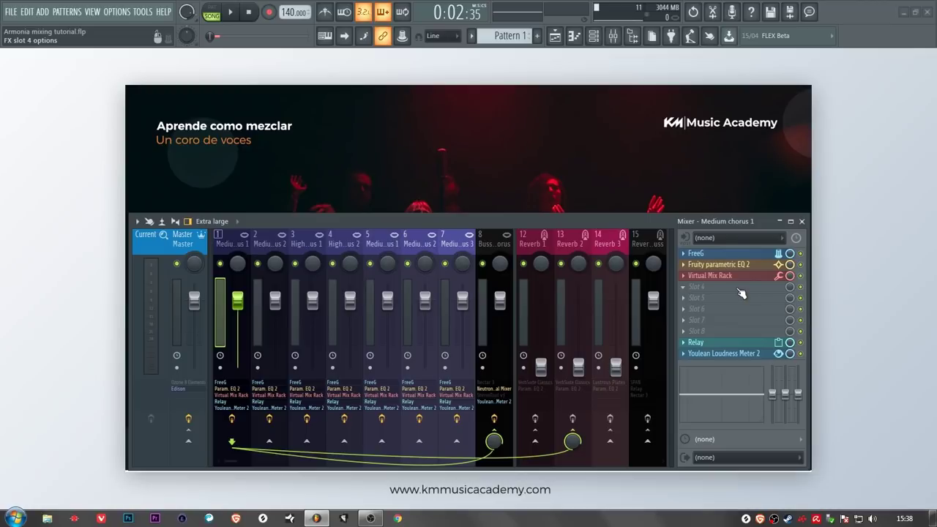
Step through the Reverb 1, Reverb 2 and Reverb 3 tracks to review their effects and routing
left_click(549, 243)
key("Right")
key("Right")
left_click(541, 241)
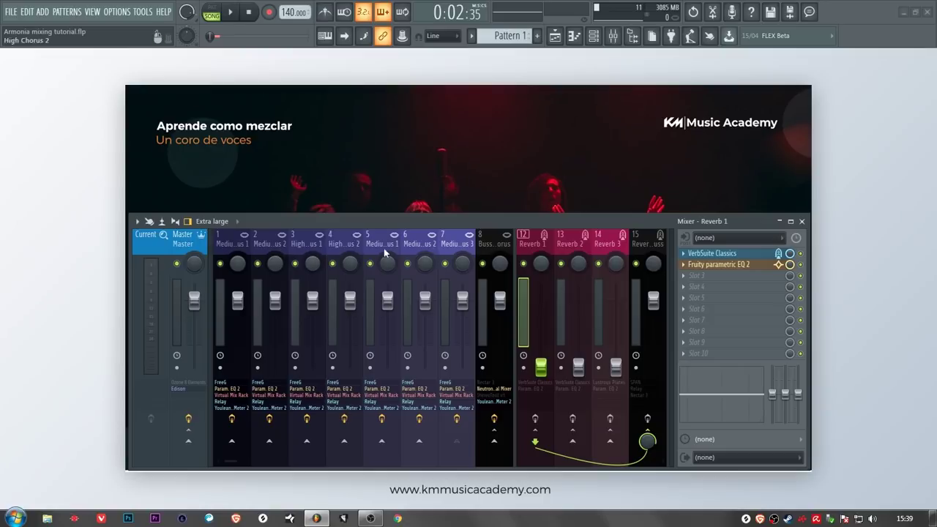
Check which reverb the Medium Chorus 1, Medium Chorus 2 and Medium Male Chorus 1 tracks are sent to
left_click(233, 244)
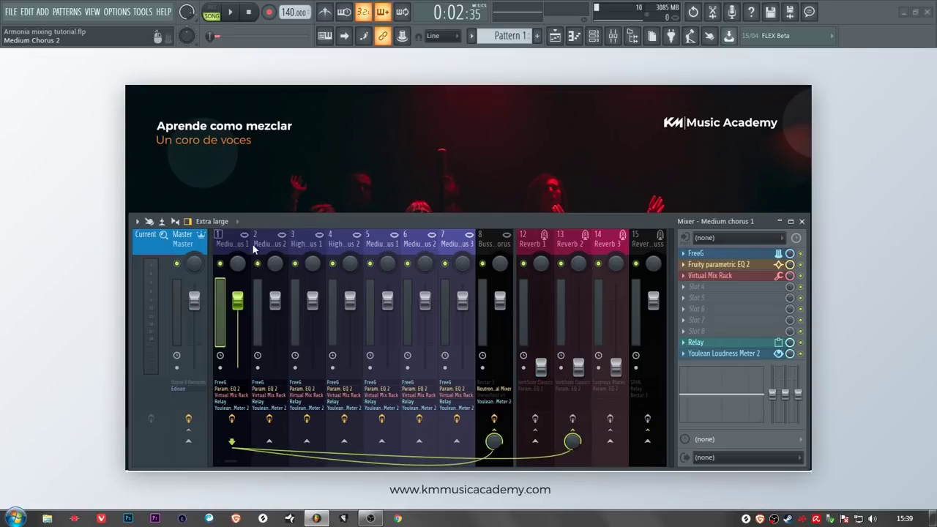
left_click(252, 244)
left_click(237, 244)
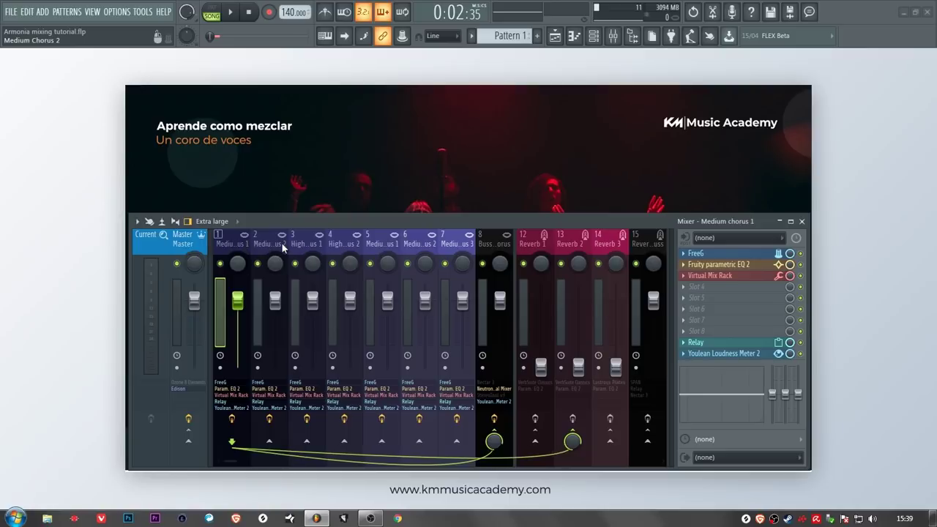
left_click(272, 242)
left_click(394, 243)
left_click(244, 243)
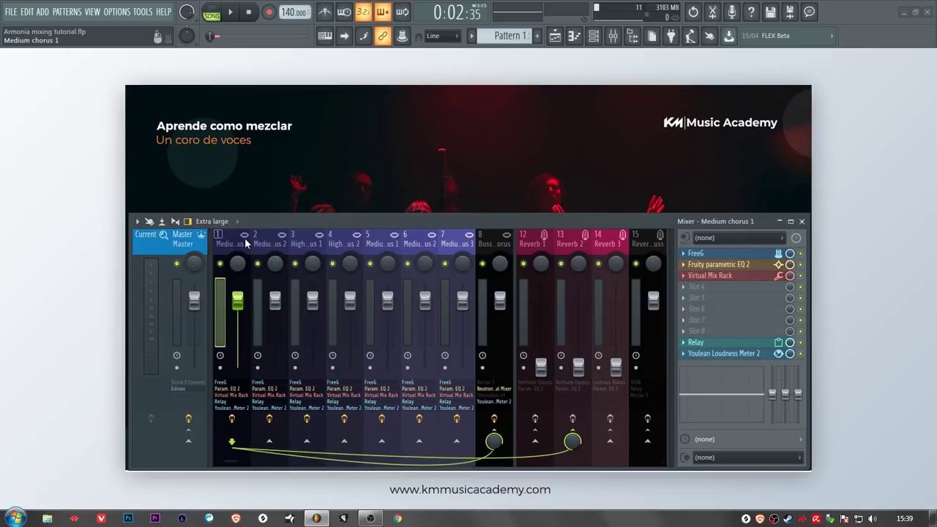
Reset the Reverb 2 track's volume to its default level and select that track
right_click(592, 363)
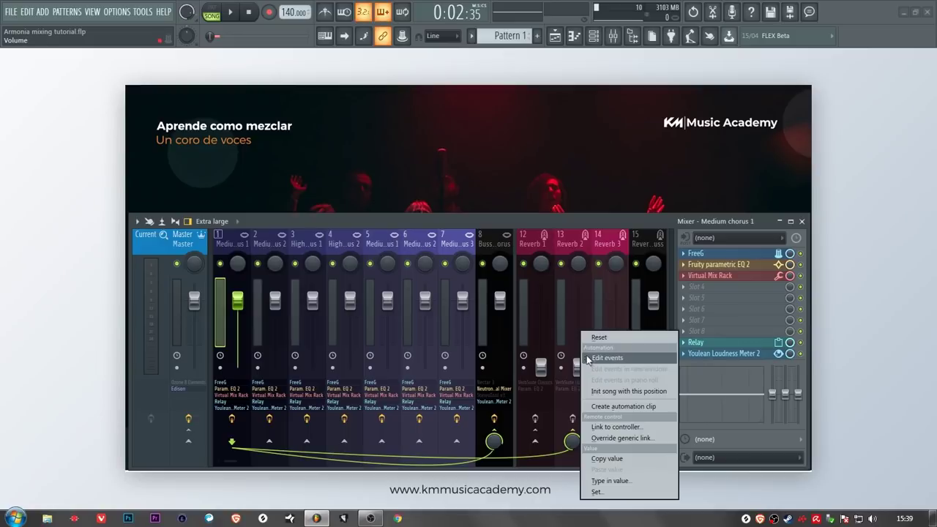
left_click(592, 335)
left_click(576, 241)
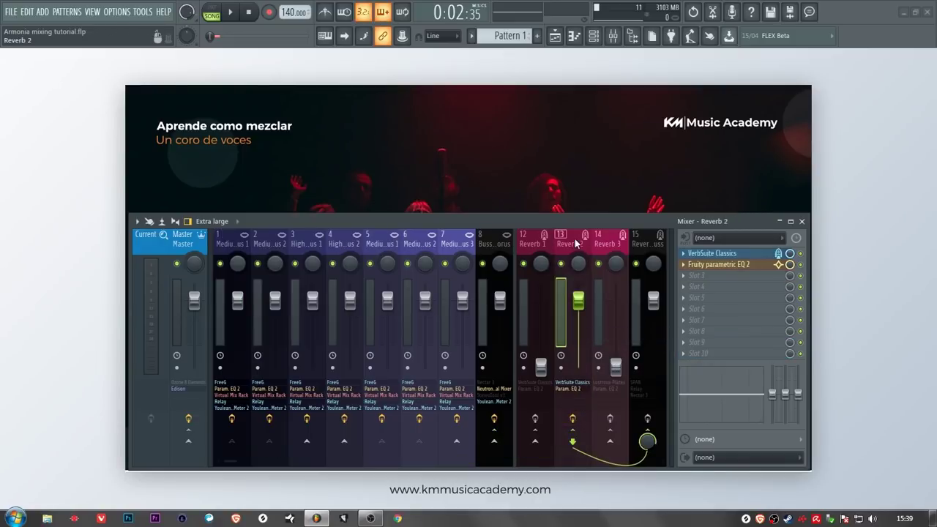
Examine the VerbSuite Classics reverb settings on Reverb 2, then close the plug-in
left_click(710, 253)
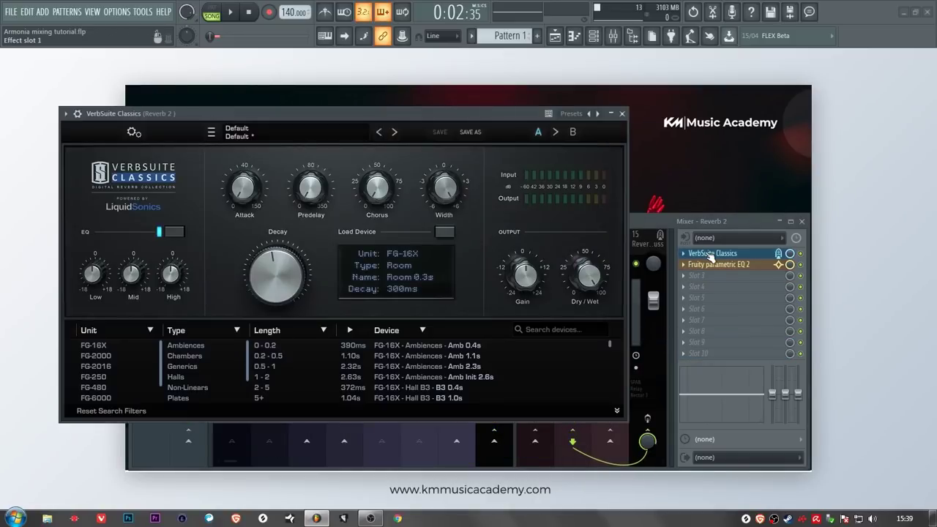
left_click_drag(366, 115, 503, 123)
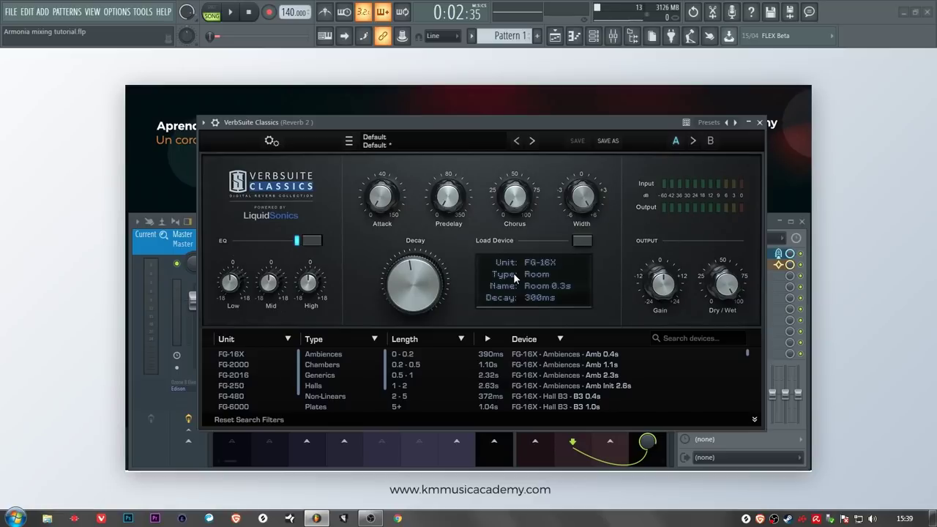
left_click(759, 122)
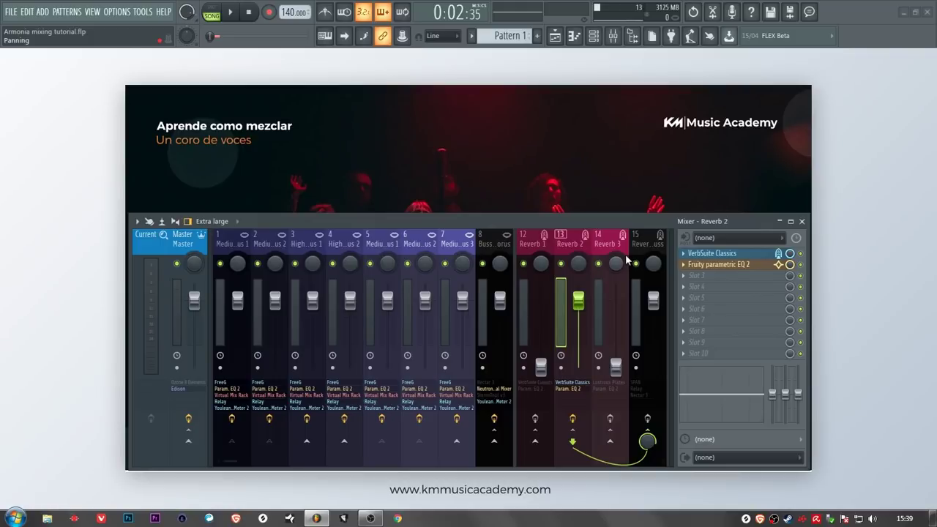
left_click(714, 253)
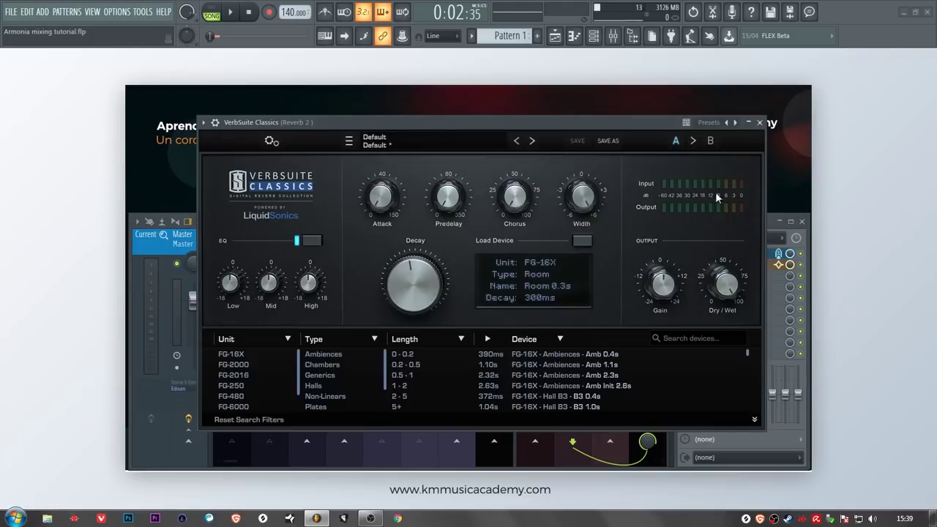
left_click(758, 122)
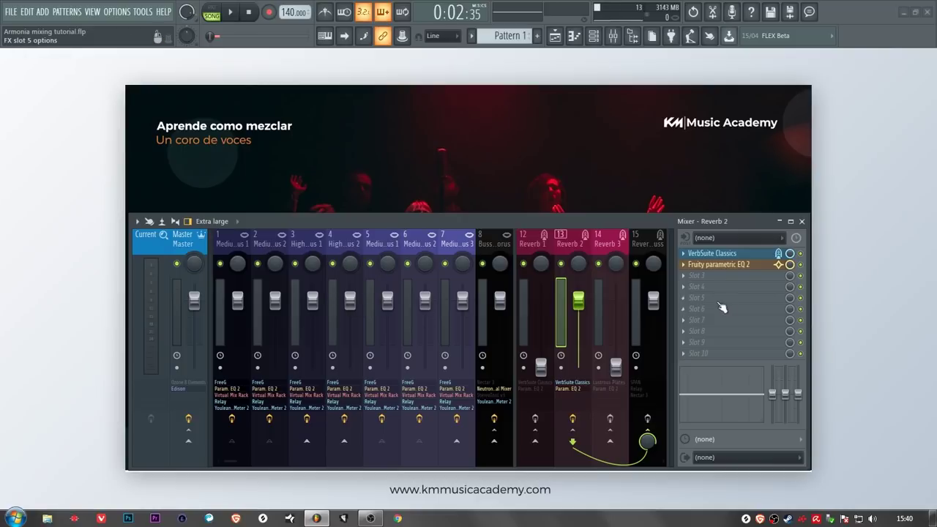
Look at the Fruity parametric EQ 2 curve on Reverb 2, close it, and bypass the EQ
left_click(735, 269)
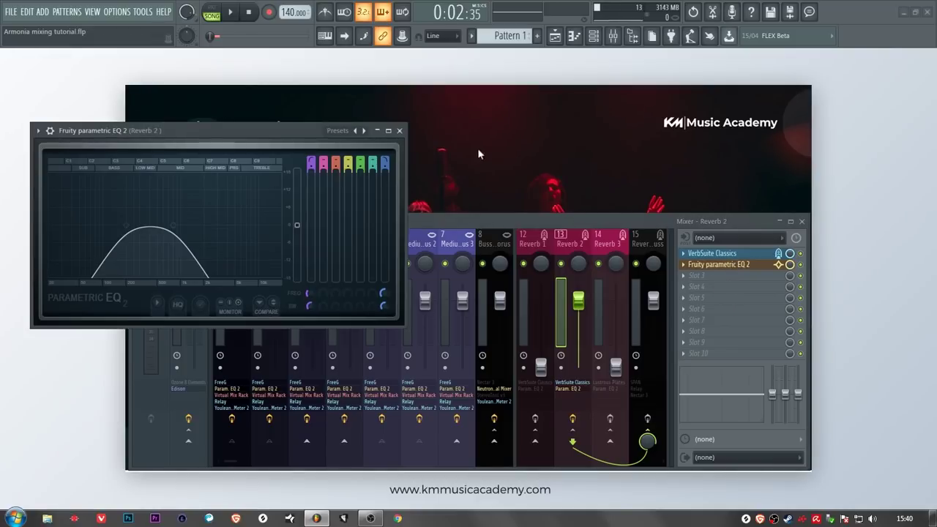
left_click(397, 130)
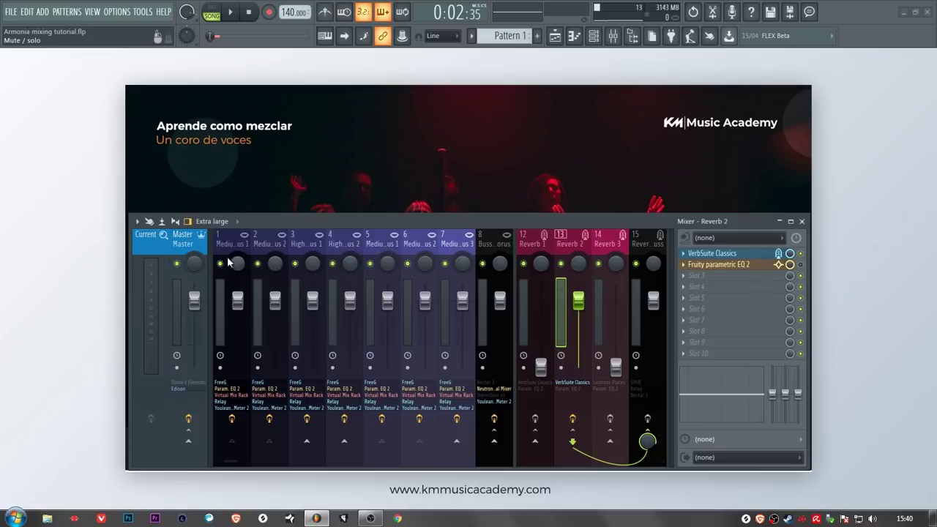
Mute chorus tracks 3, 4 and 7, leave 5 and 6 on, and play the song to hear Reverb 2
left_click_drag(295, 263, 445, 264)
left_click(370, 263)
left_click(407, 263)
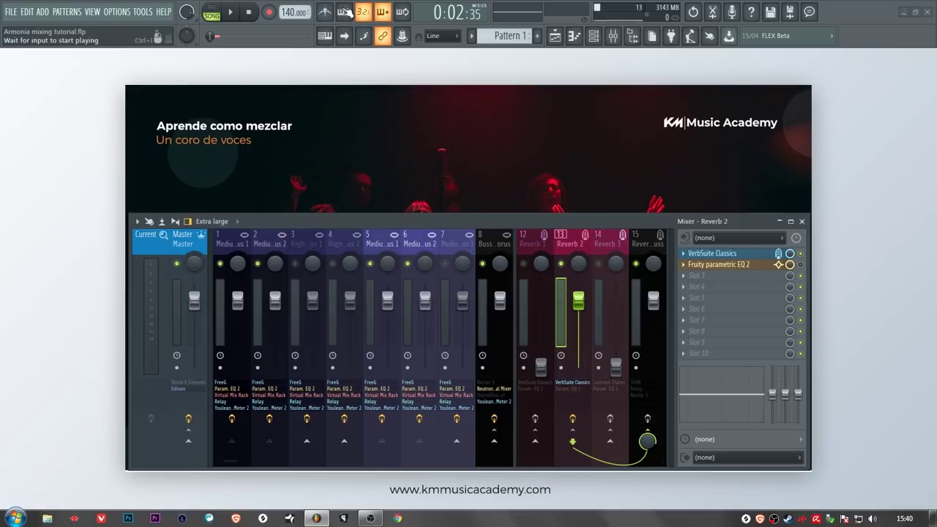
left_click(231, 12)
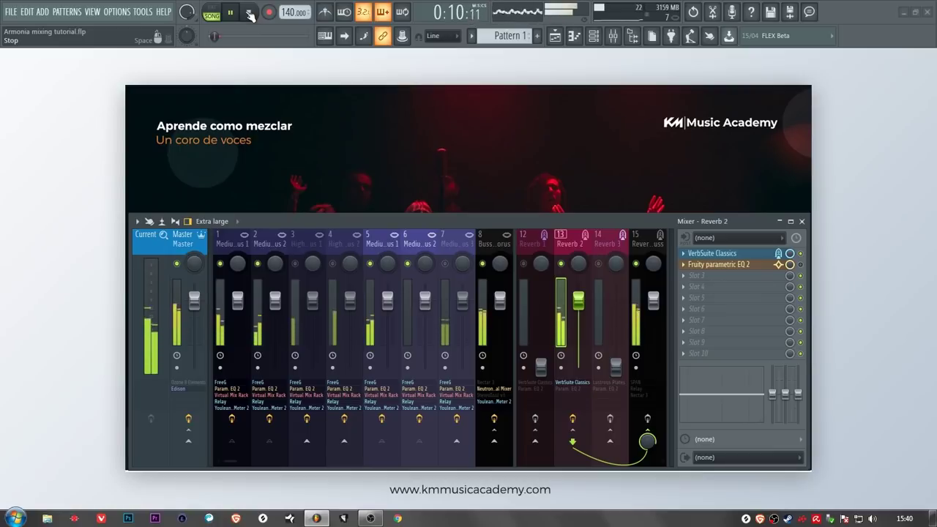
left_click(249, 14)
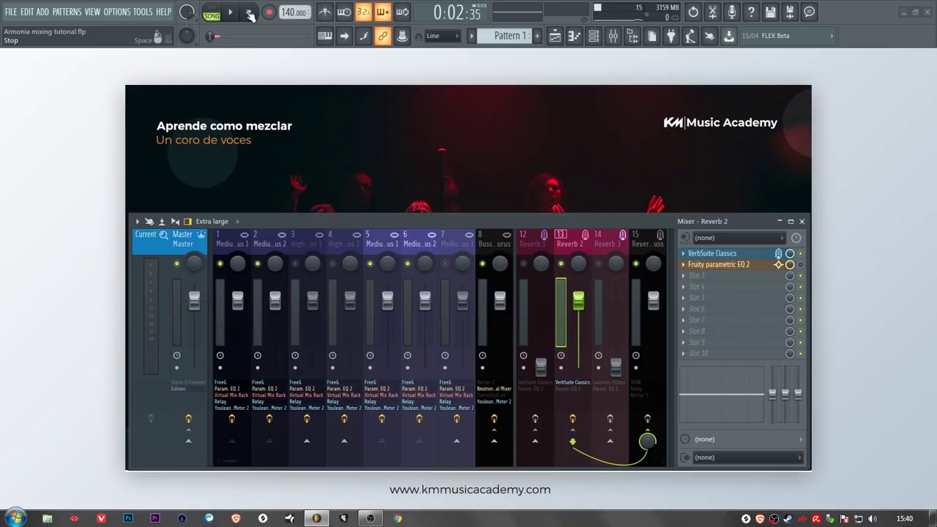
Open the SPAN analyzer on the Reverb Buss track and bring its window in front of the mixer
left_click(635, 243)
left_click(555, 243)
left_click(601, 242)
left_click(637, 243)
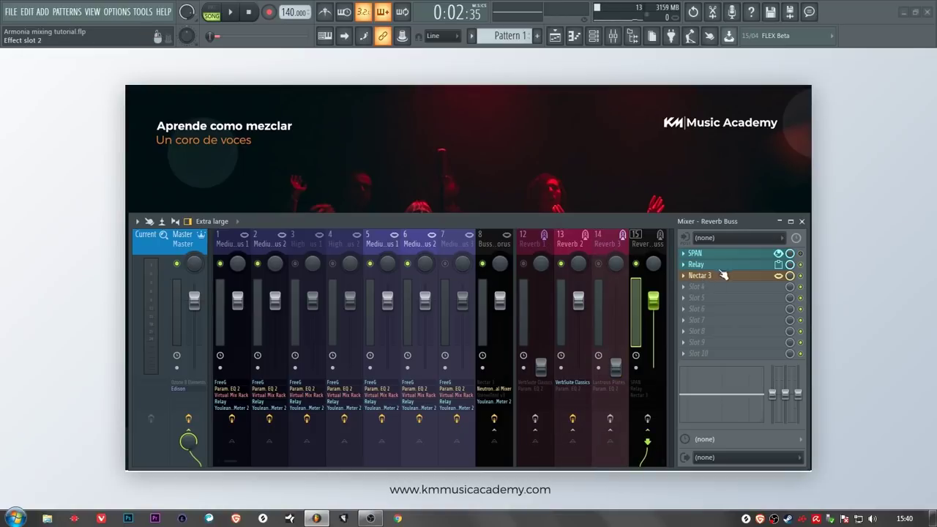
left_click(738, 254)
left_click(627, 344)
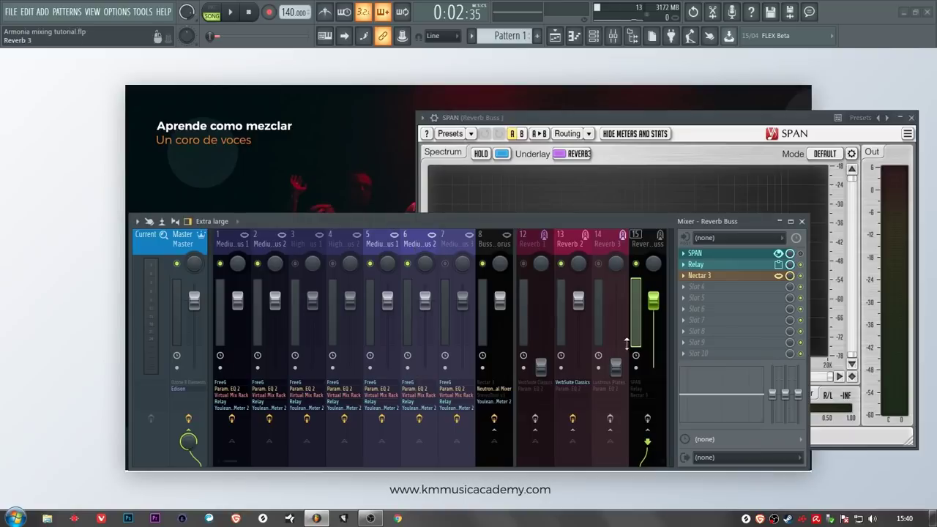
left_click(756, 209)
left_click(266, 221)
left_click(604, 122)
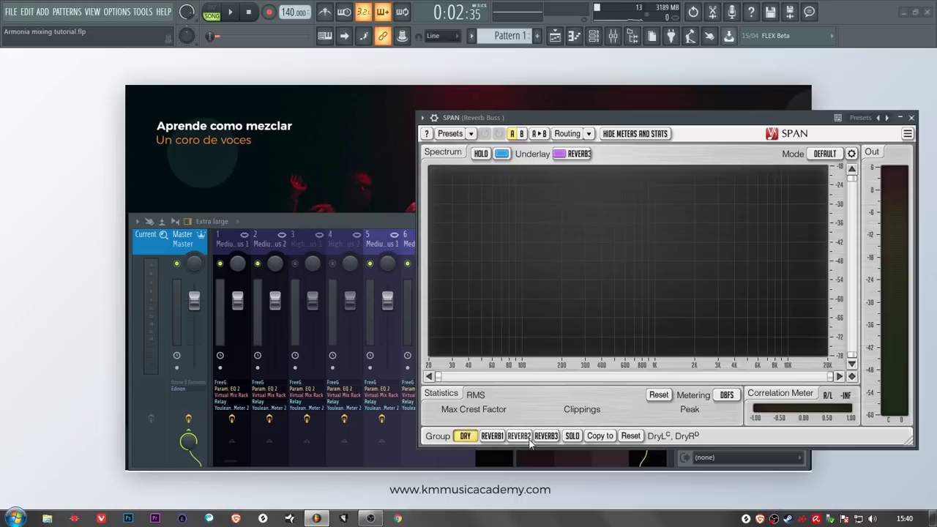
Set SPAN to show the Reverb1 group with the Dry signal as the underlay
left_click(578, 154)
left_click(574, 196)
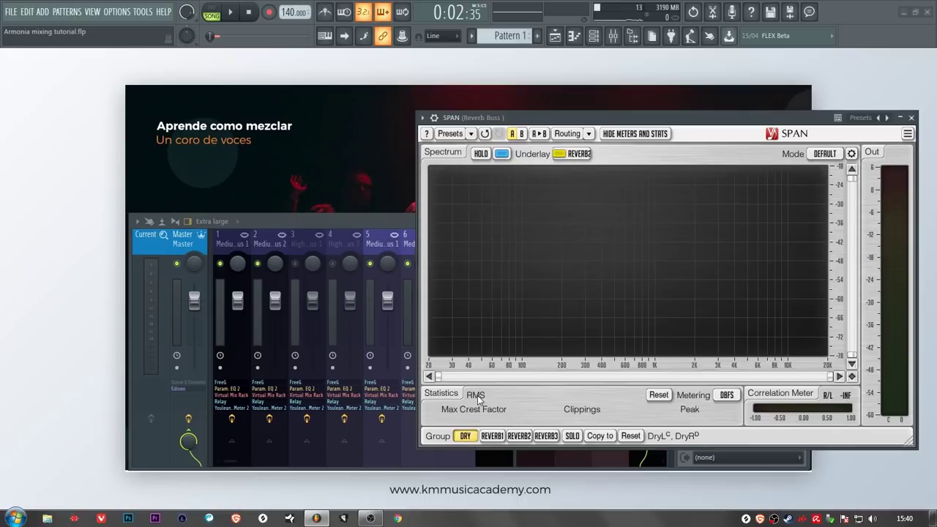
left_click(492, 436)
left_click(567, 156)
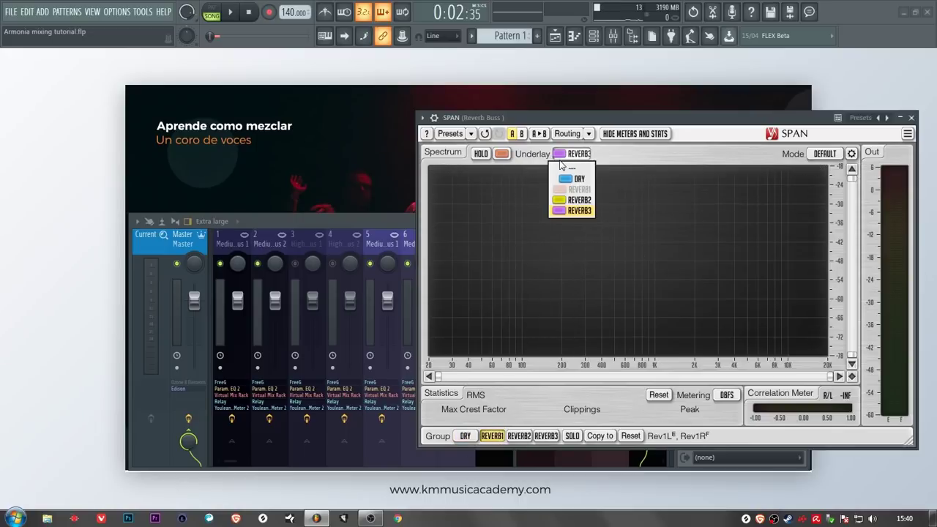
left_click(574, 179)
Play the song with SPAN in front of the mixer, comparing the Reverb2 group with the Dry underlay and holding the spectrum
left_click(231, 13)
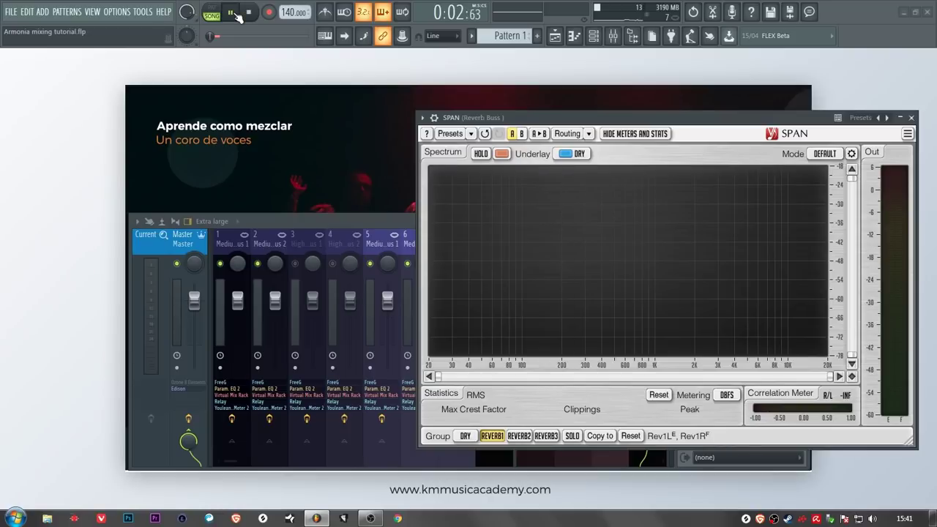
left_click(332, 221)
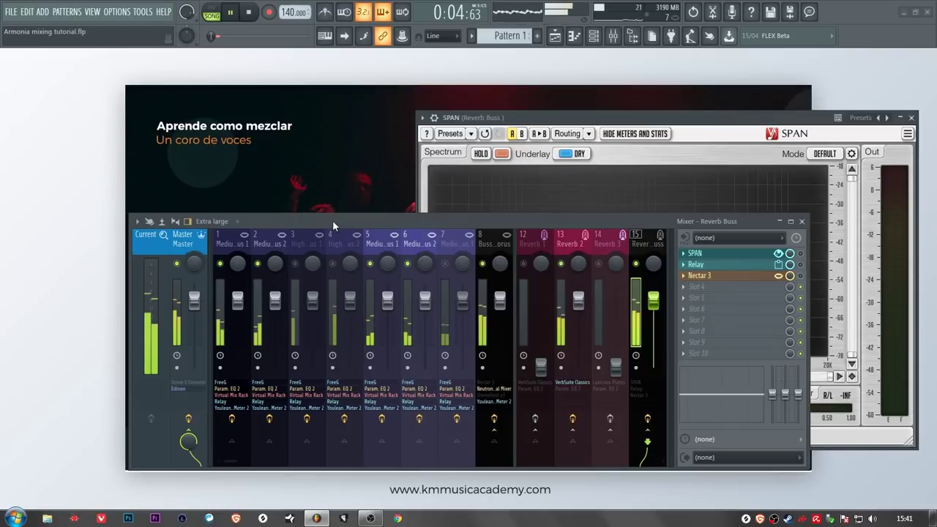
left_click_drag(662, 115, 532, 103)
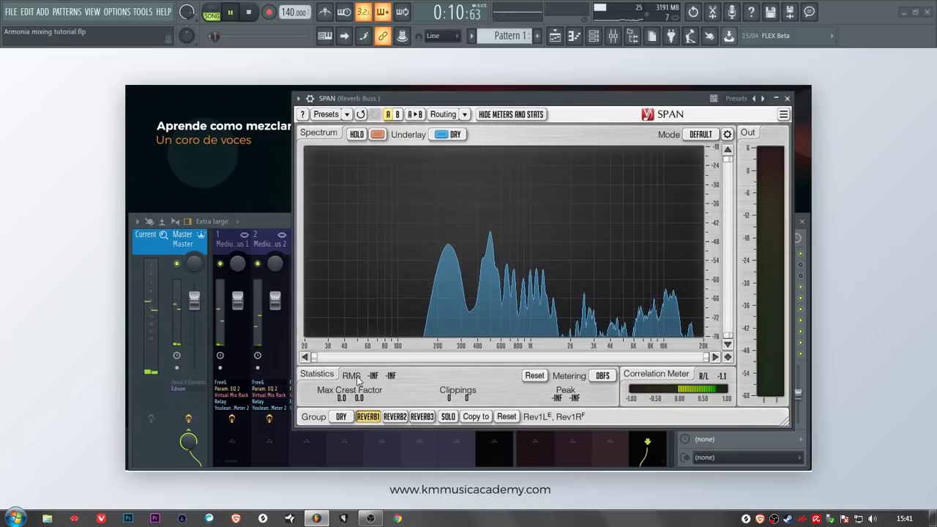
left_click(394, 417)
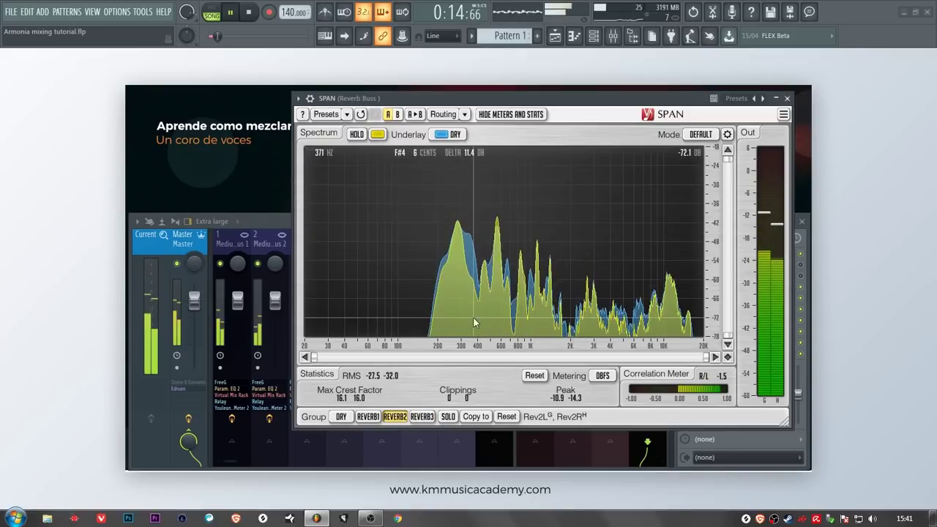
left_click(249, 13)
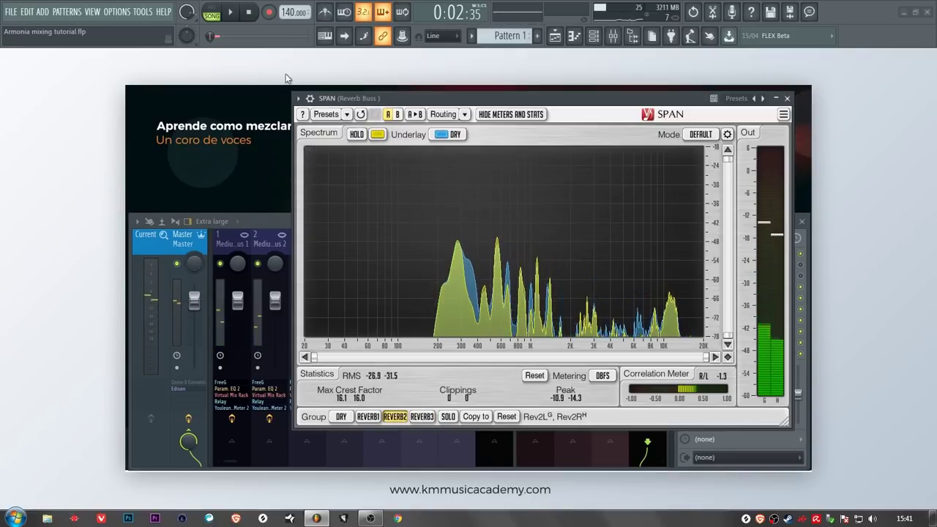
left_click(234, 14)
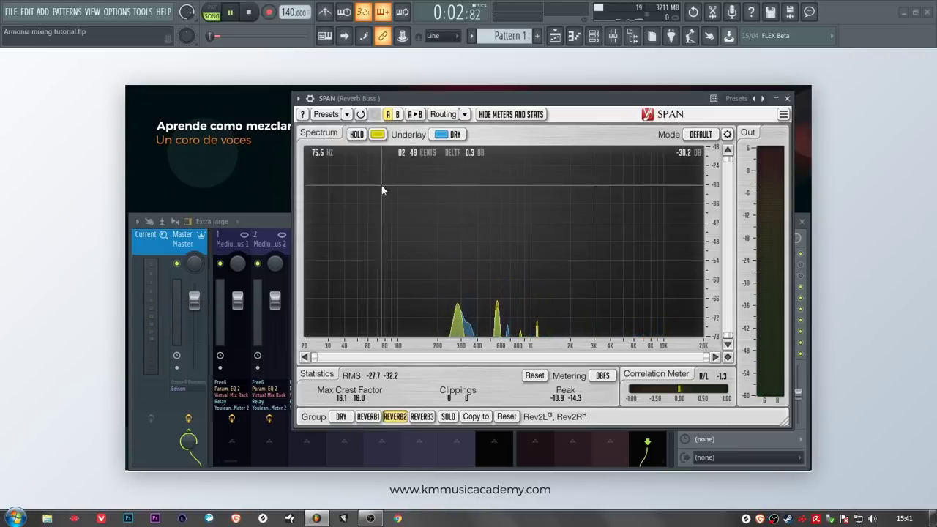
key("space")
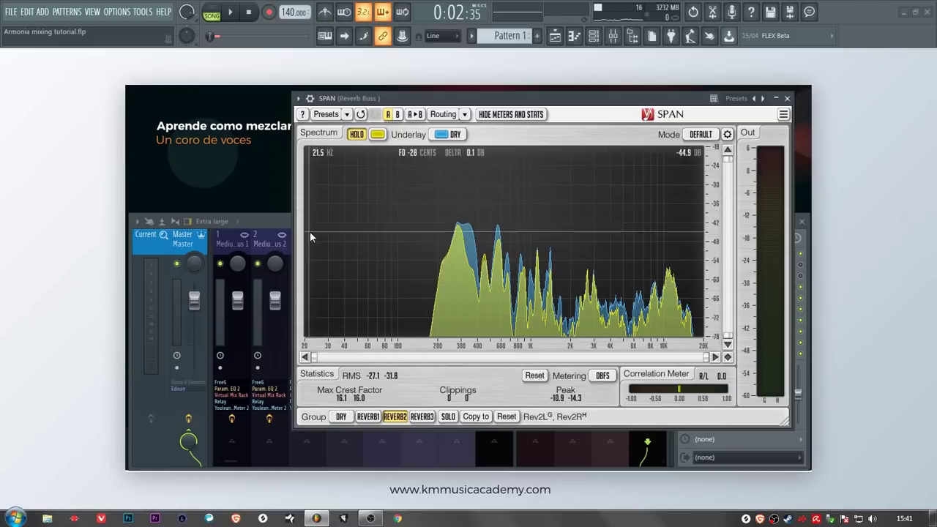
Open the Fruity parametric EQ 2 on Reverb 2 to check its curve, then bring SPAN back to the front
left_click(284, 219)
left_click(585, 249)
left_click(720, 265)
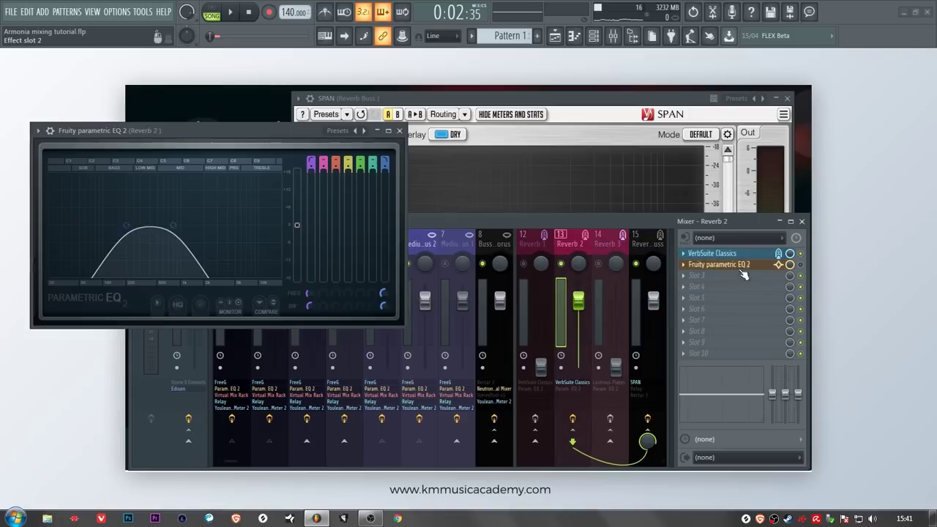
left_click(532, 103)
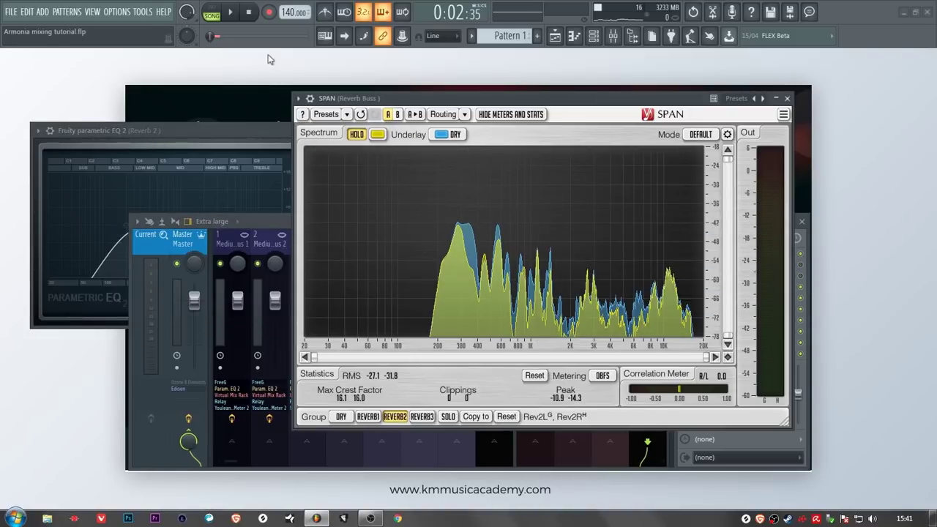
Turn off Hold in SPAN and play the song to watch the live Reverb2 spectrum against Dry
left_click(356, 134)
left_click(231, 13)
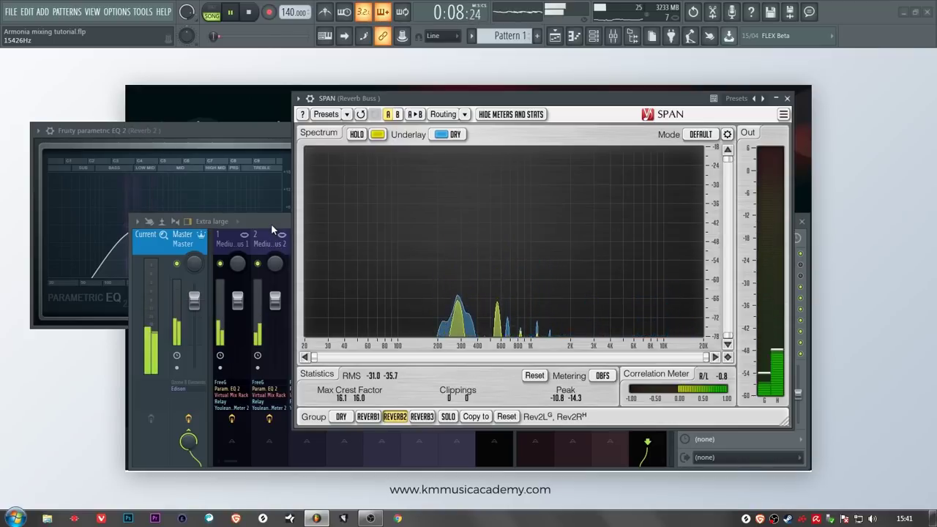
left_click(251, 15)
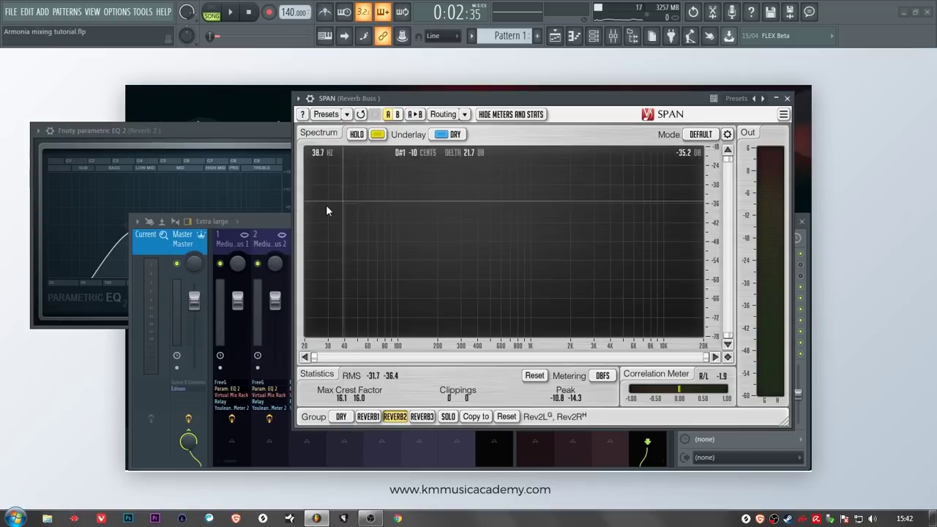
Re-enable the Fruity parametric EQ 2 on Reverb 2 and play the song briefly to hear it
left_click(807, 276)
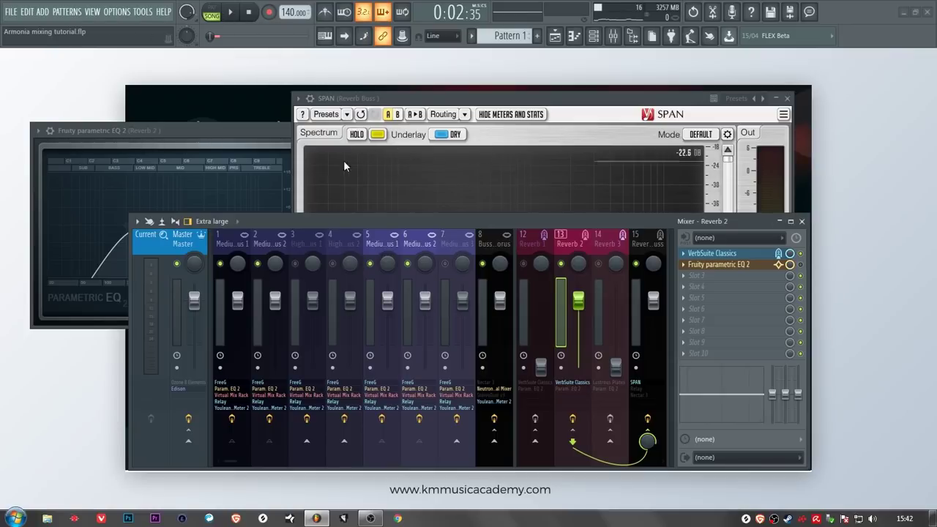
key("space")
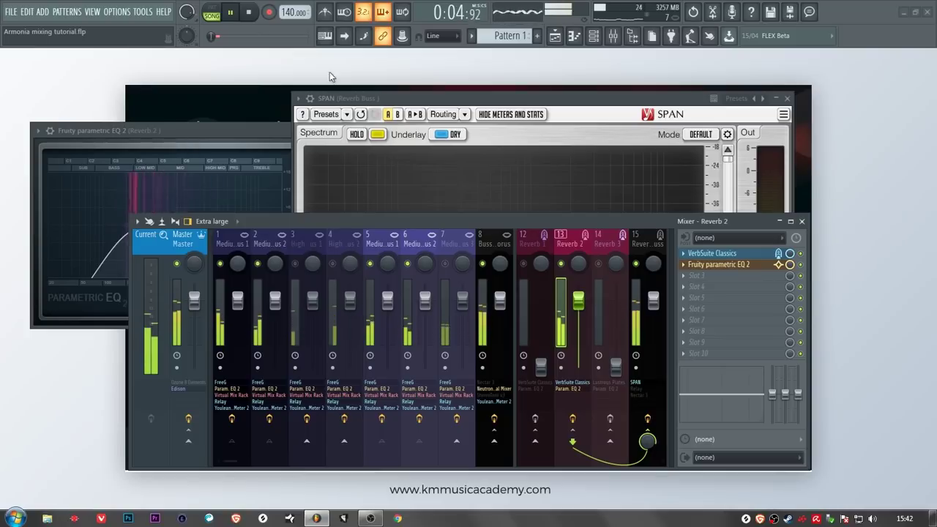
left_click(249, 14)
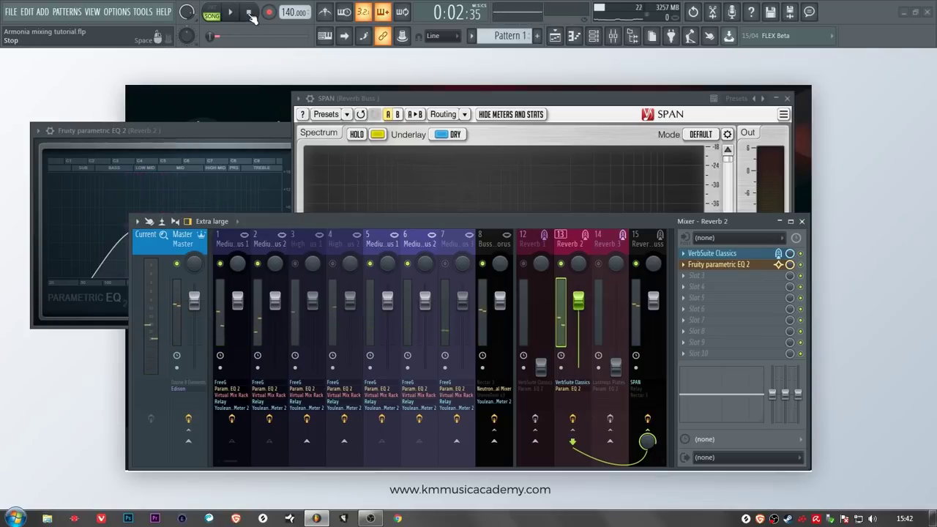
Close the Reverb 2 parametric EQ and the SPAN analyzer windows
left_click(153, 136)
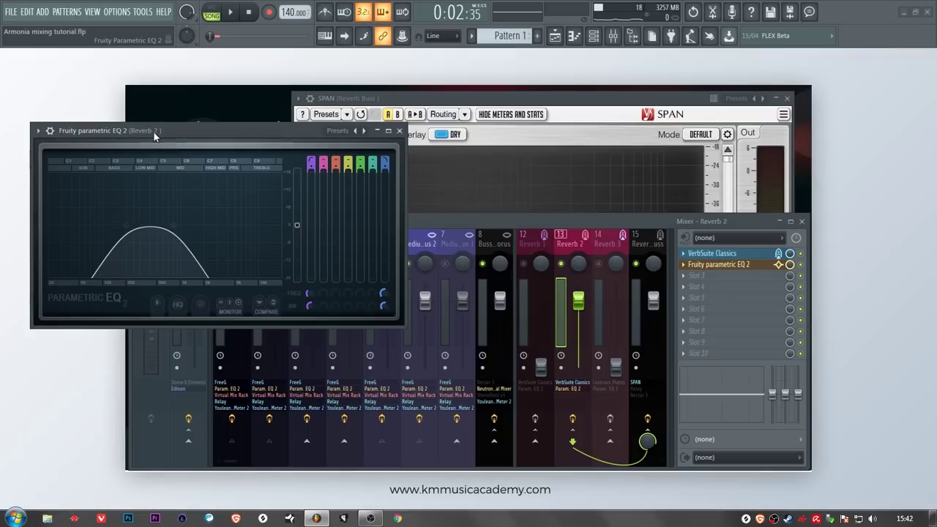
left_click(399, 130)
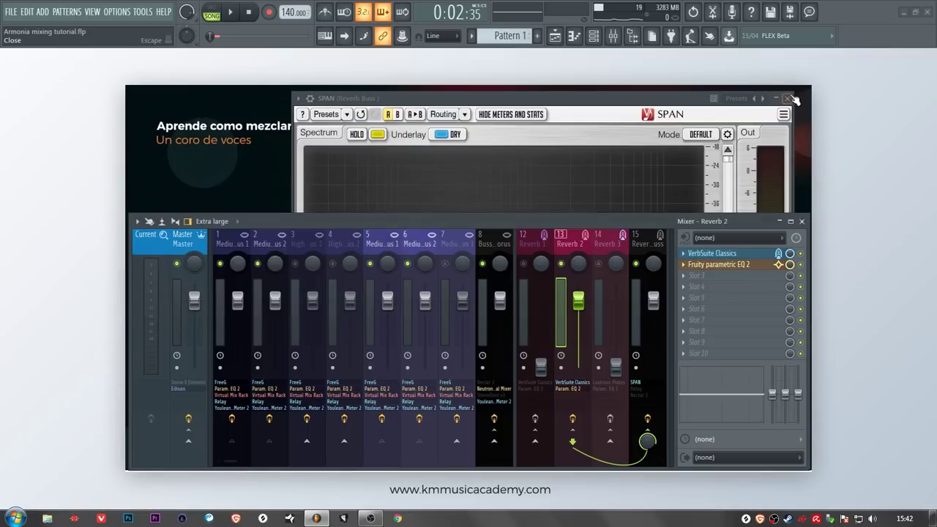
left_click(789, 97)
Reset the Reverb 3 fader to its default level, then solo High Chorus 1 and turn on High Chorus 2
right_click(615, 370)
left_click(615, 392)
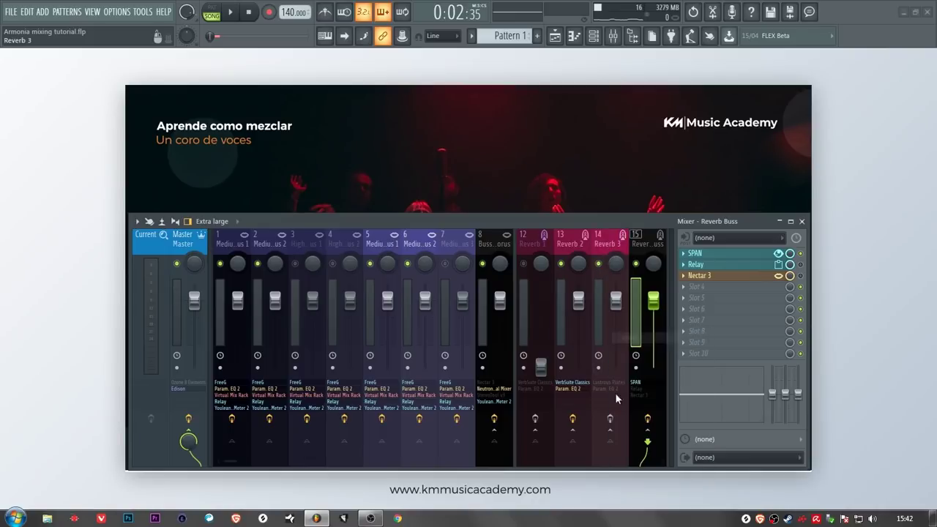
right_click(295, 265)
left_click(333, 265)
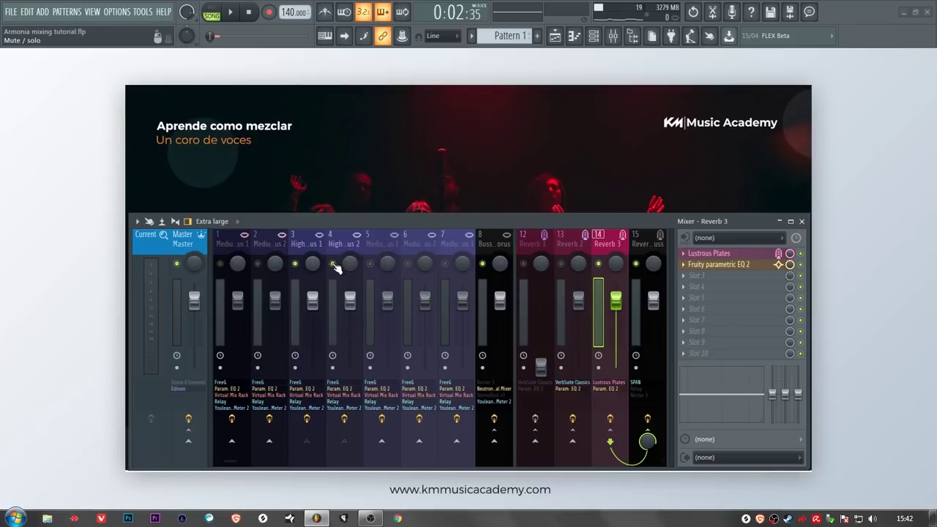
Open Lustrous Plates on Reverb 3, reposition its window and examine the plate reverb settings
left_click(748, 253)
left_click_drag(391, 129, 418, 147)
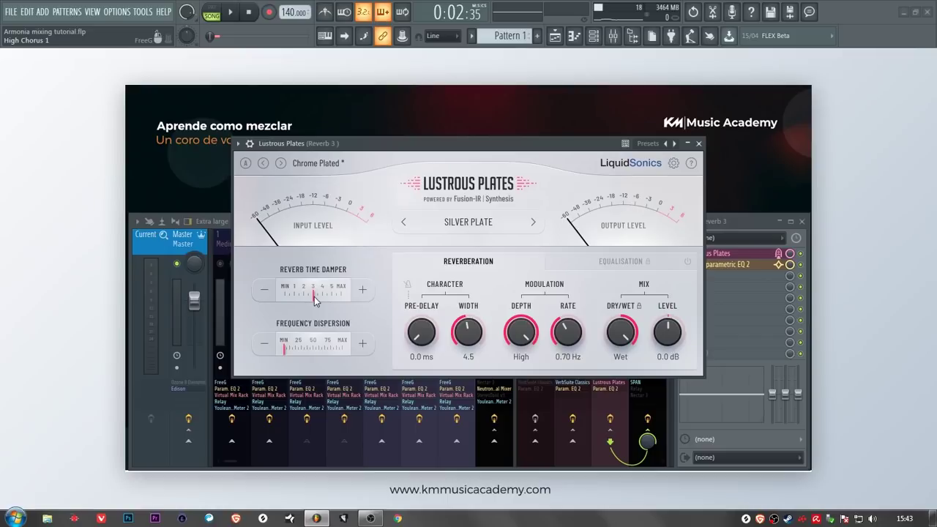
left_click(739, 395)
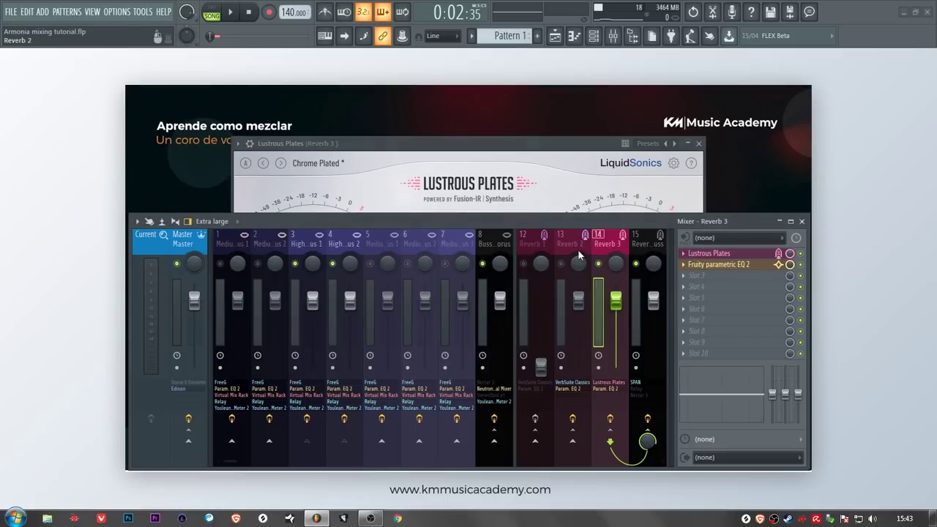
left_click(524, 150)
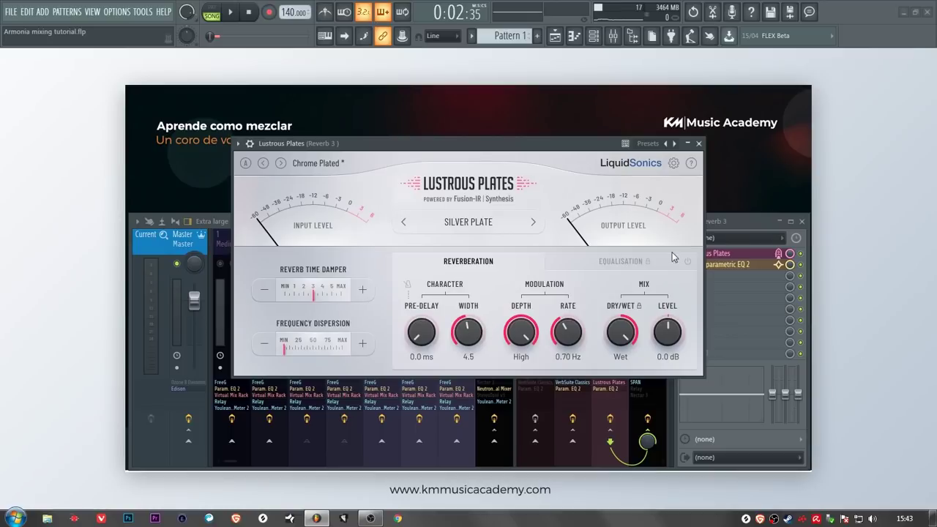
Open VerbSuite Classics on Reverb 2 to compare its settings with the plate reverb, then close it
left_click(736, 221)
left_click(582, 248)
left_click(733, 253)
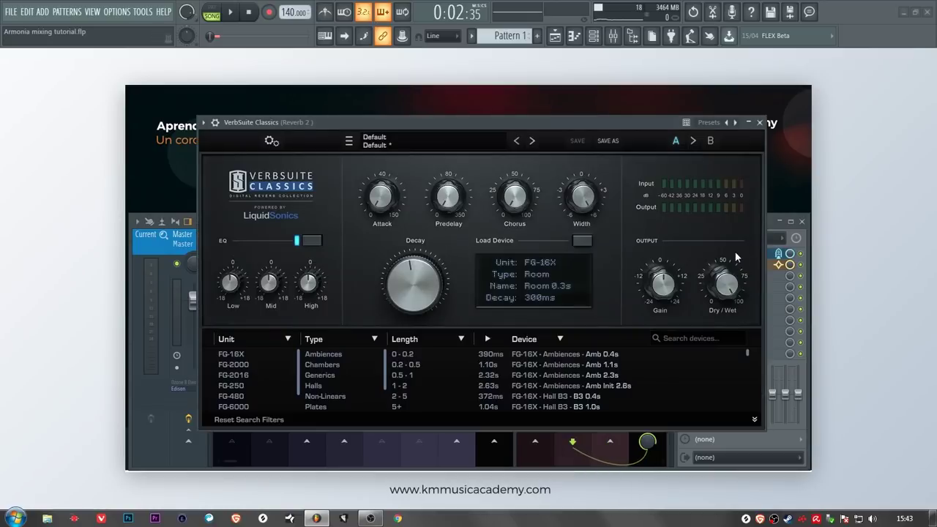
mouse_move(604, 208)
left_click(759, 123)
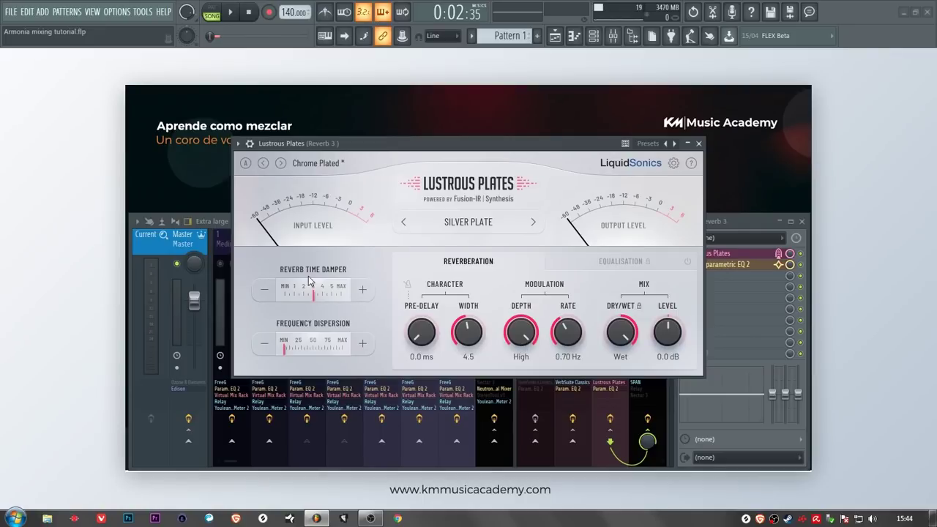
Review the plate selection and reverberation section of Lustrous Plates on Reverb 3, then close the plug-in
left_click(481, 227)
left_click(567, 150)
left_click(493, 229)
left_click(458, 262)
left_click(699, 144)
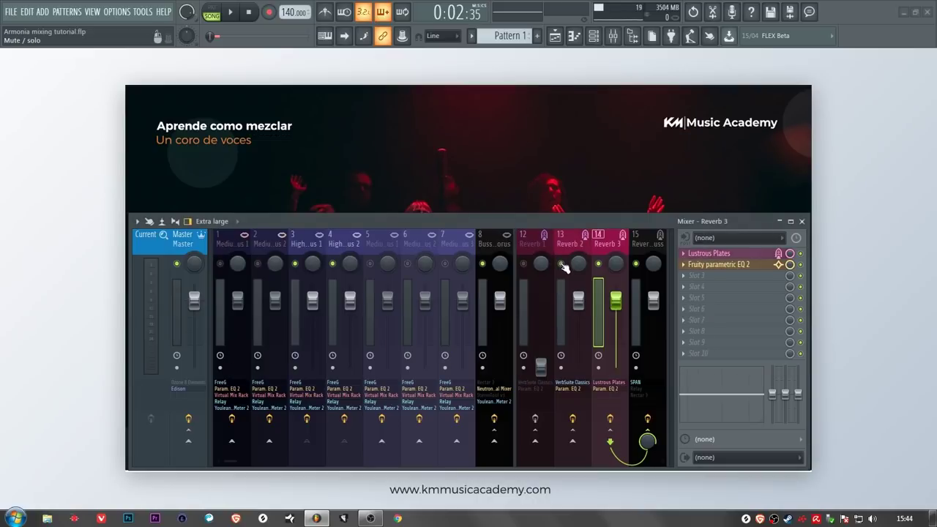
Turn Reverb 2 back on, bypass the parametric EQ on Reverb 3, and open SPAN on the Reverb Buss
left_click(570, 241)
left_click(600, 241)
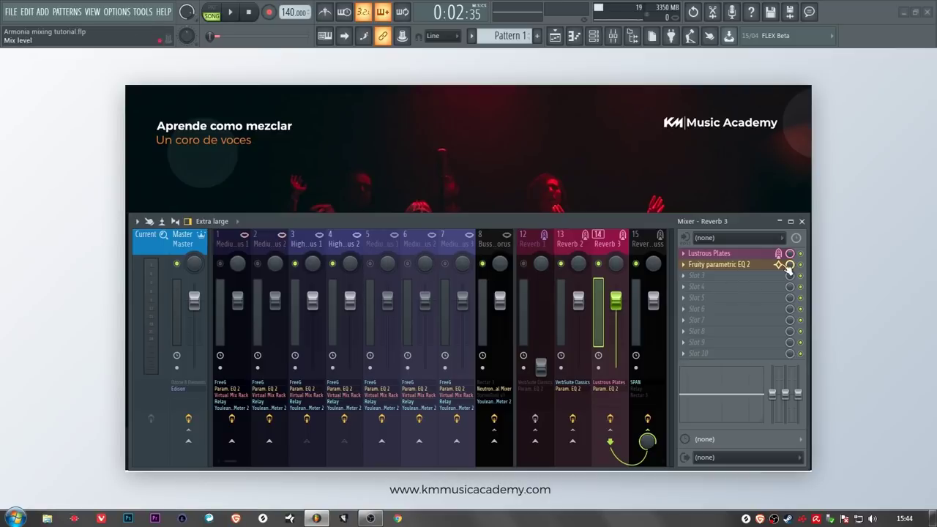
left_click(644, 241)
left_click(697, 253)
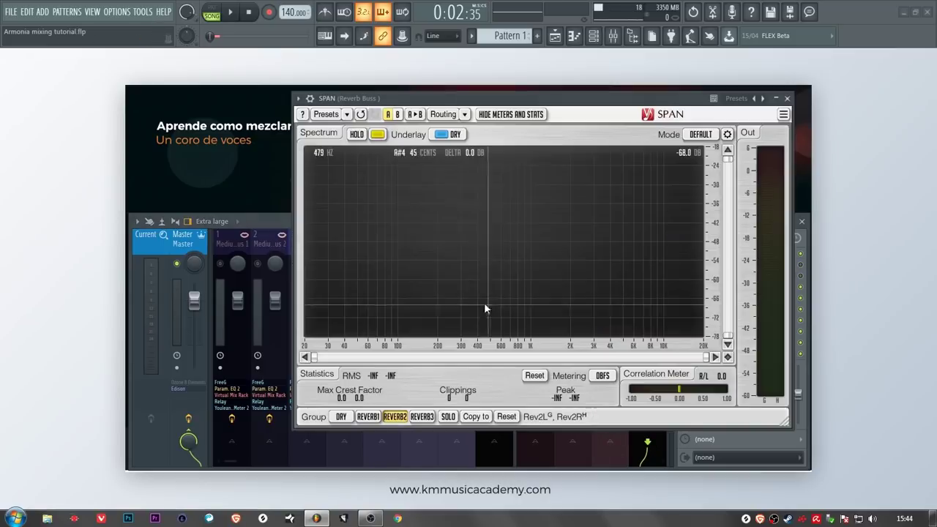
Set SPAN's underlay to Reverb3 and play the song to examine the plate reverb's spectrum without EQ
left_click(443, 136)
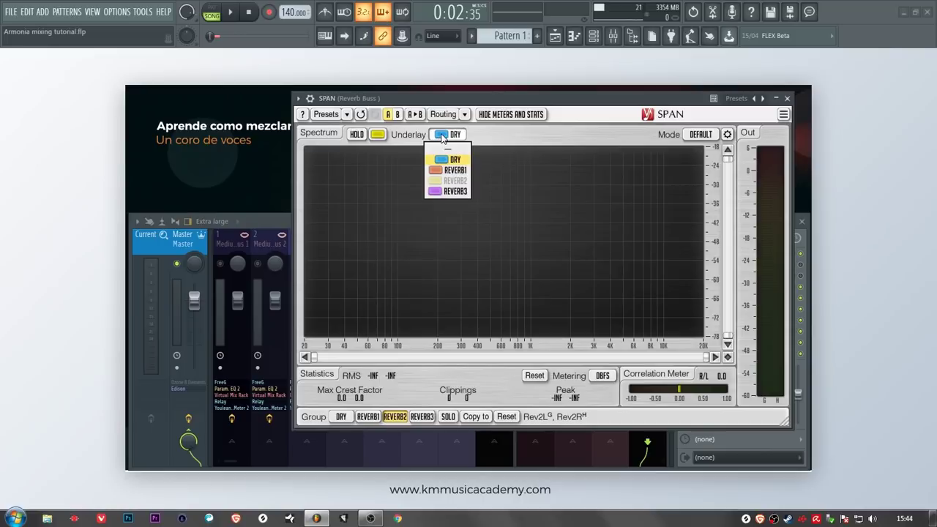
left_click(454, 191)
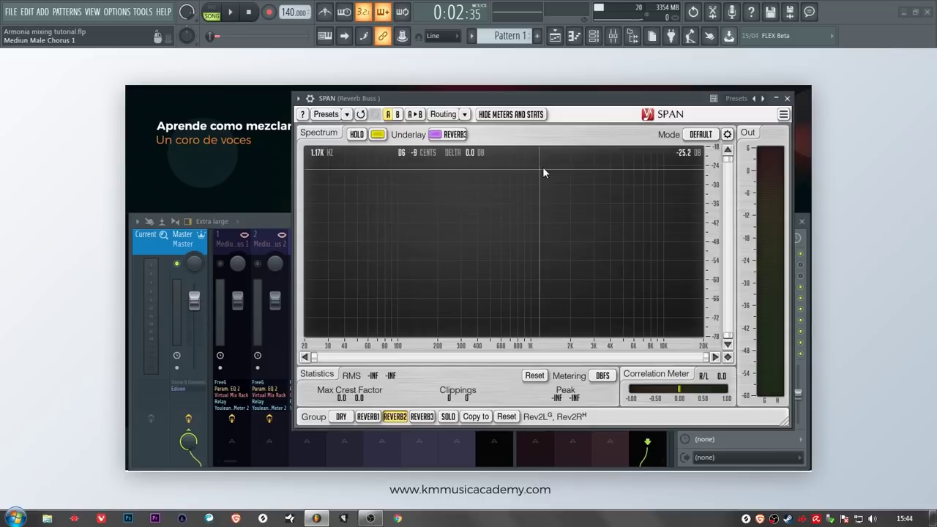
left_click(232, 13)
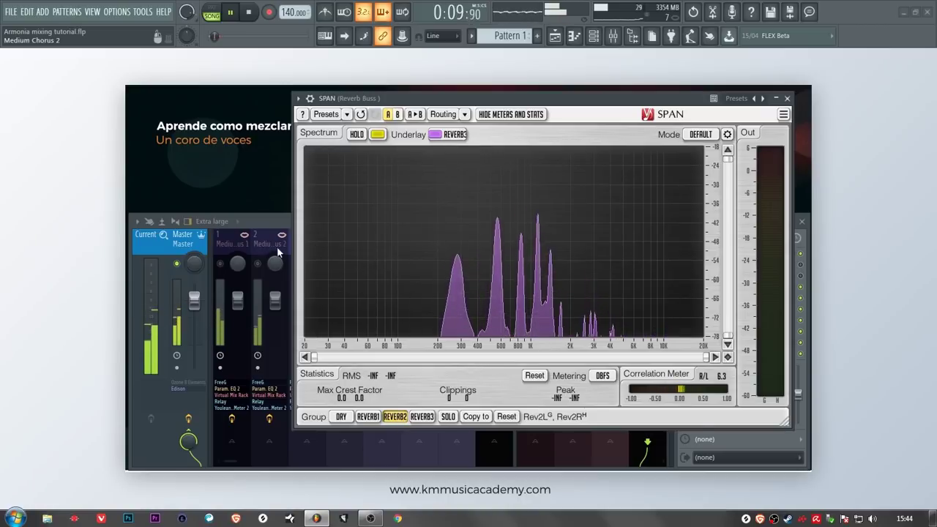
left_click(274, 220)
key("space")
Recheck the Lustrous Plates settings on Reverb 3 and close the plug-in
left_click(601, 244)
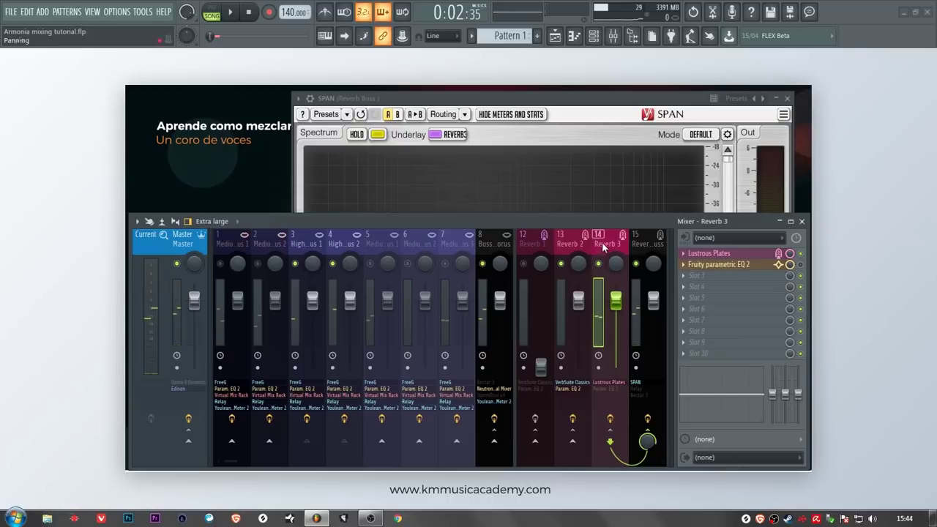
left_click(747, 254)
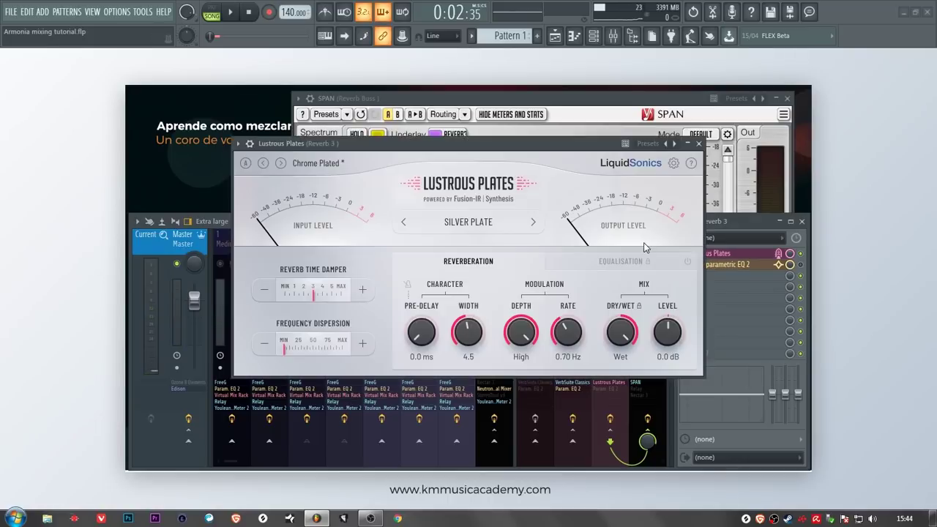
left_click(699, 143)
Close Lustrous Plates, keep SPAN's underlay on Reverb3, and select Reverb 3 in the mixer to review its effects
left_click(546, 188)
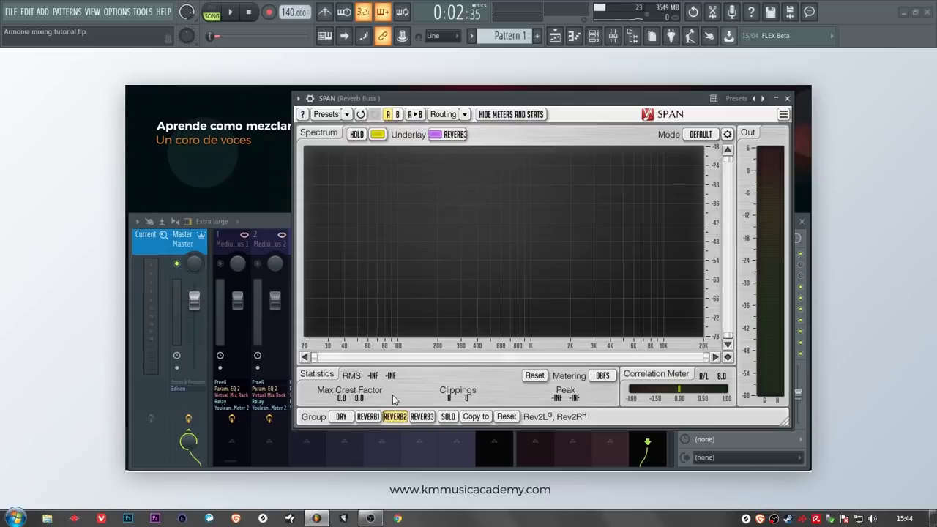
left_click(435, 134)
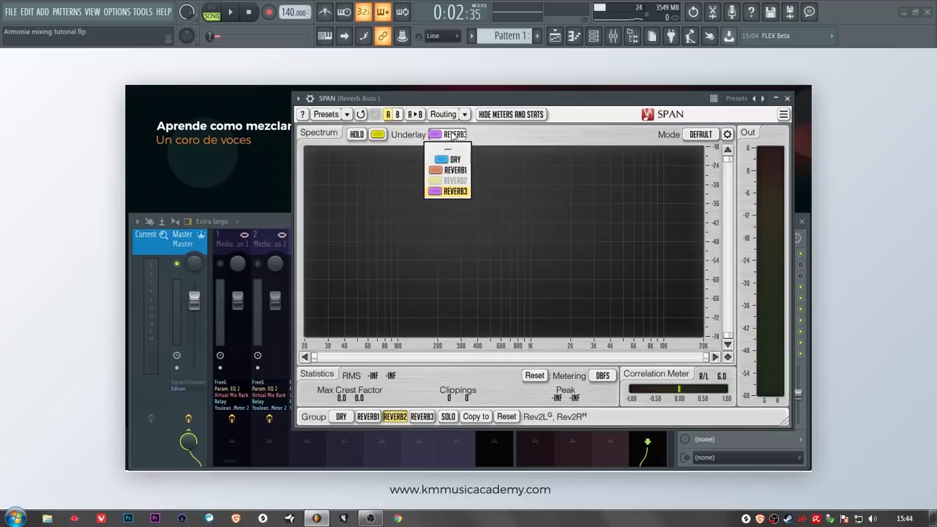
left_click(450, 196)
left_click(802, 291)
left_click(597, 243)
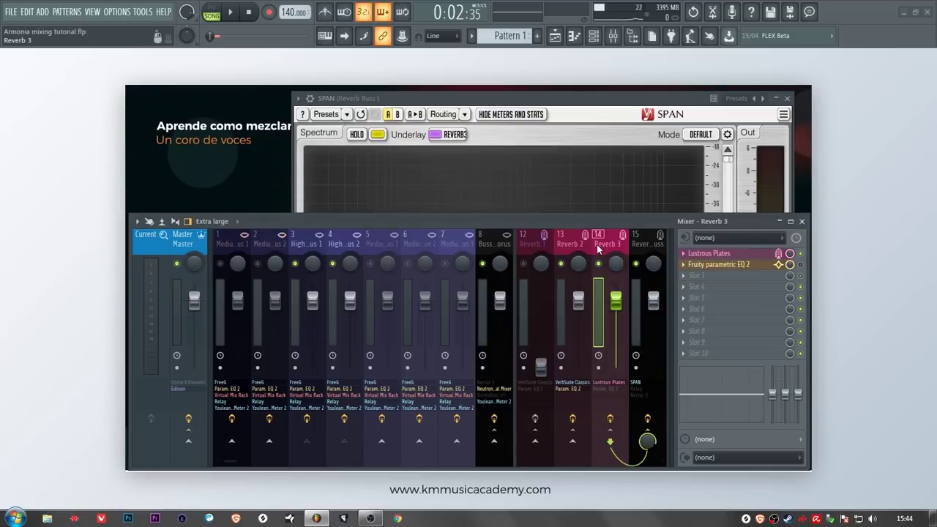
Show the Reverb3 group alone in SPAN, play the song briefly, and stop playback
left_click(609, 125)
left_click(422, 416)
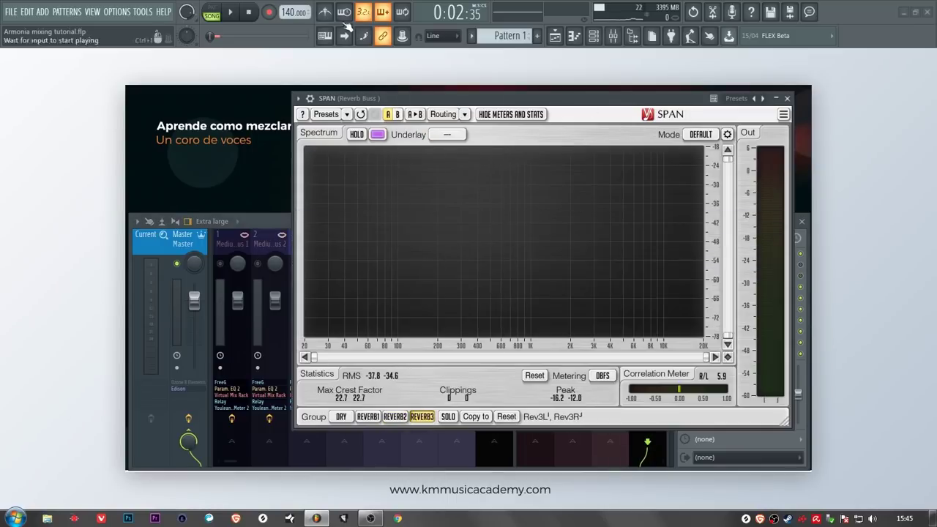
left_click(233, 13)
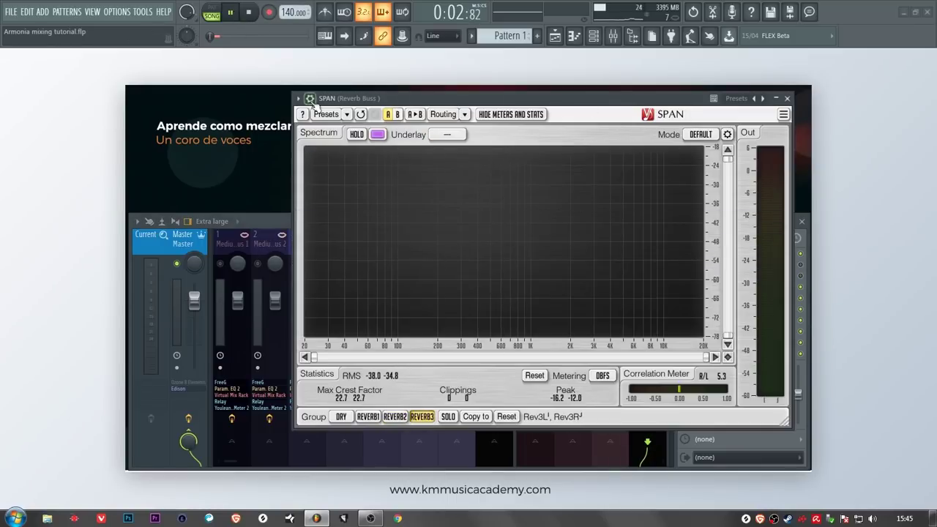
left_click(280, 218)
key("space")
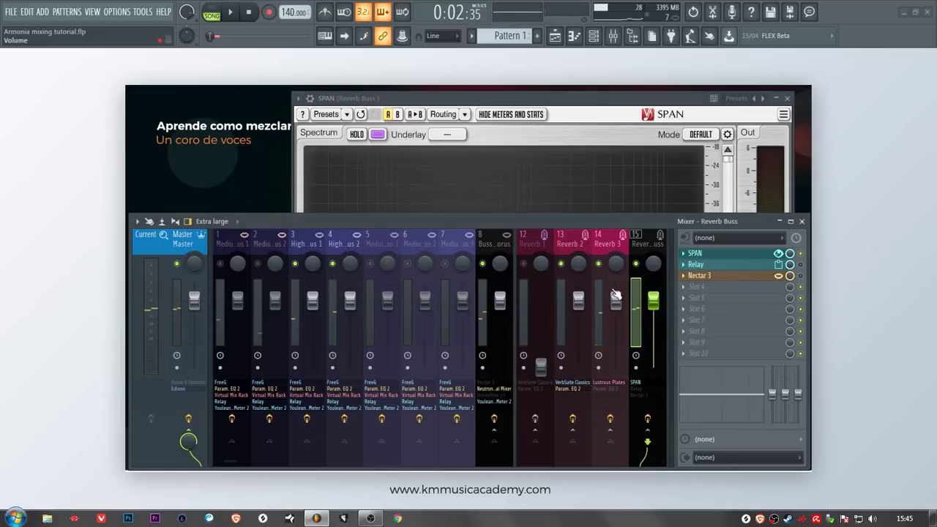
Show Reverb3 in SPAN over a Reverb2 underlay, play the song to compare both spectra, and stop playback
left_click(452, 145)
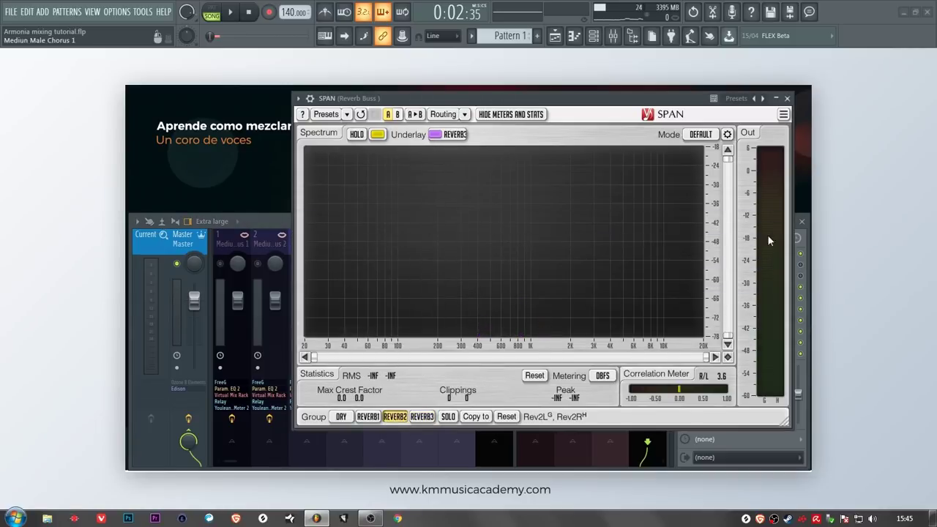
left_click(805, 270)
left_click(576, 241)
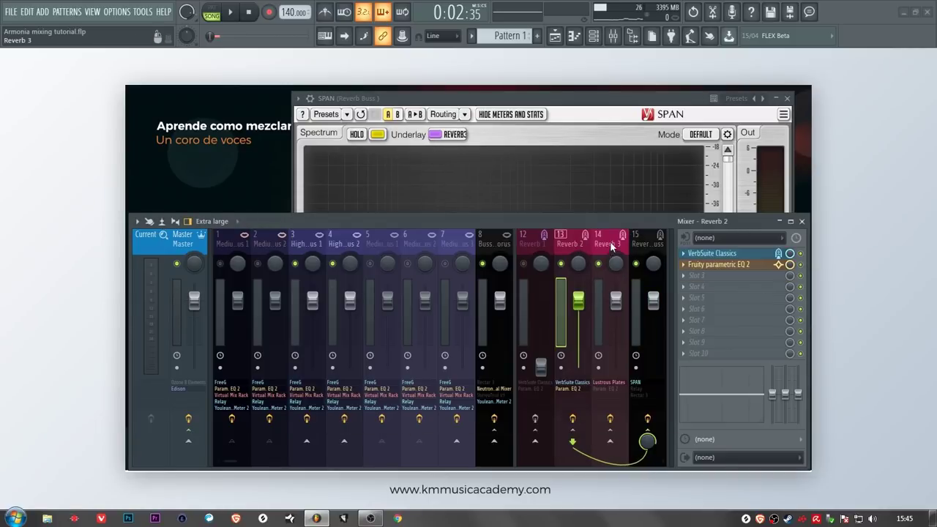
left_click(610, 240)
left_click(508, 133)
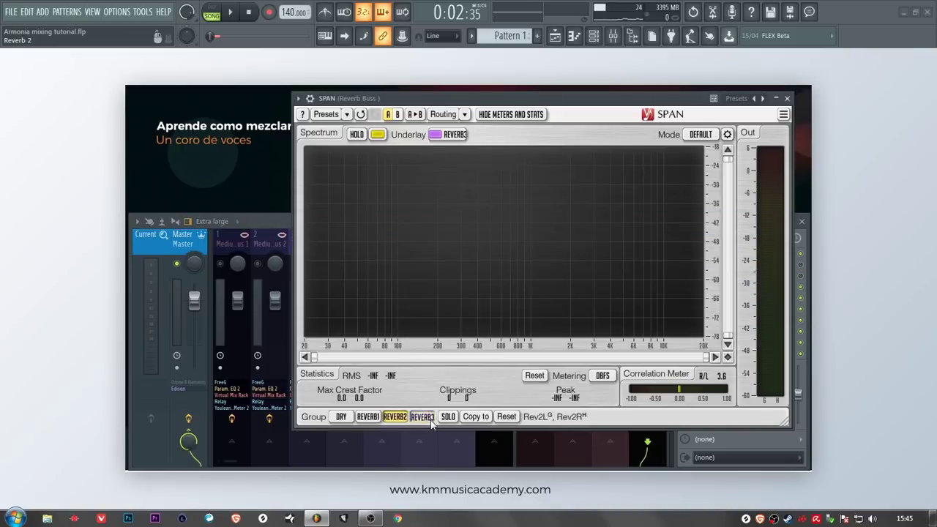
left_click(447, 134)
left_click(455, 180)
left_click(230, 12)
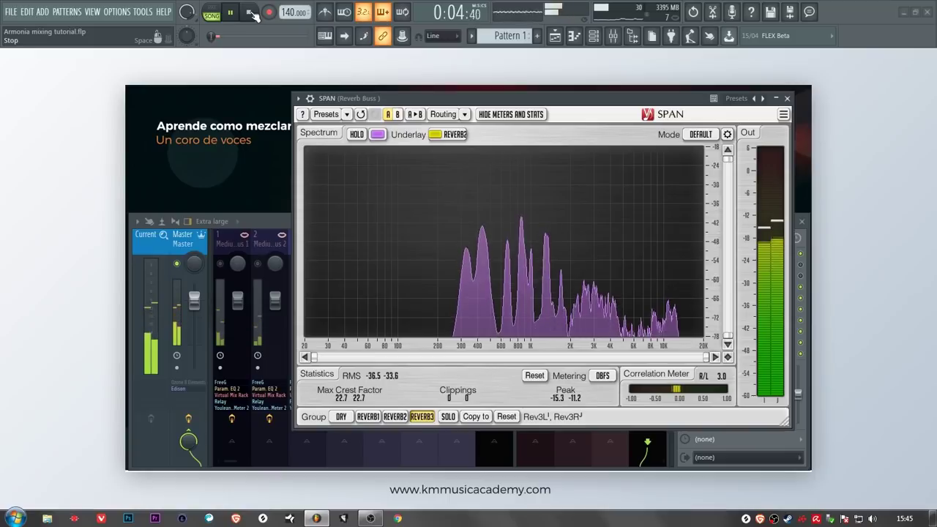
left_click(252, 14)
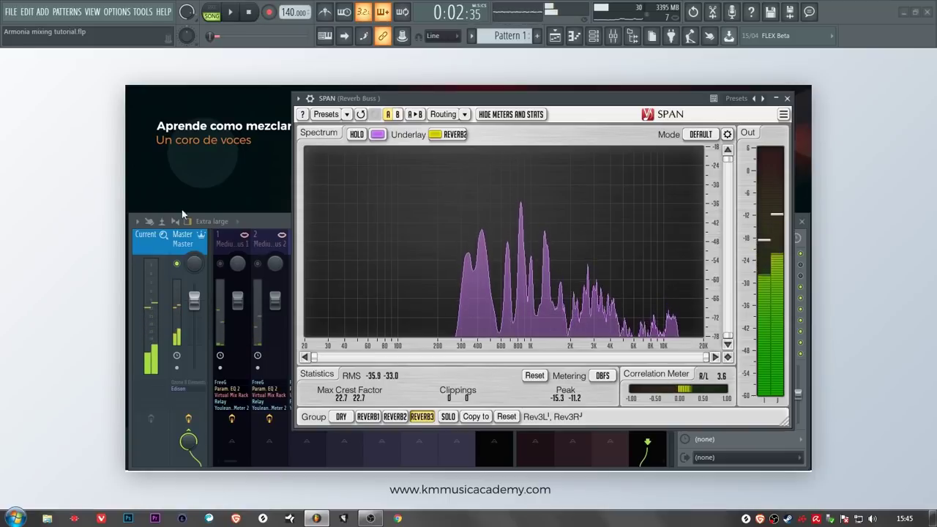
Unmute chorus tracks 1, 2, 5 and 6, switch SPAN to Reverb2 over the Reverb3 underlay, and start playback
left_click(242, 256)
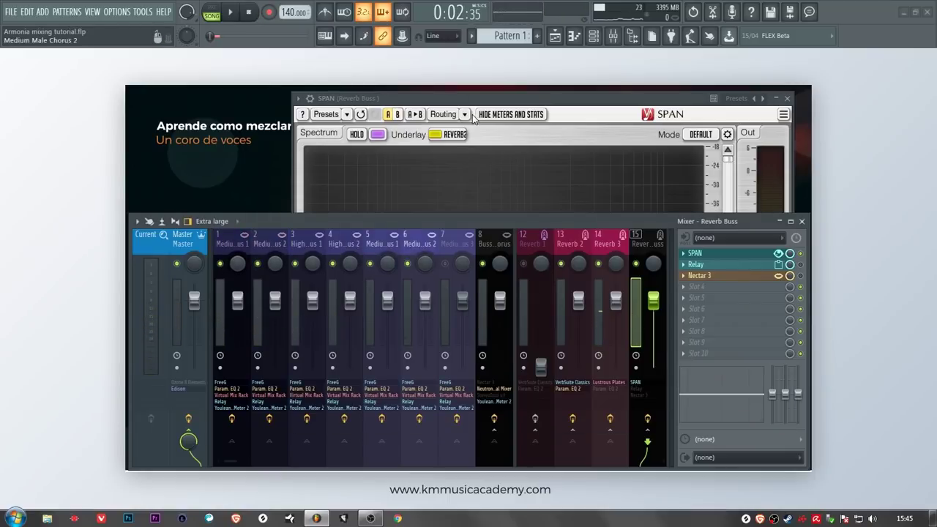
left_click(366, 190)
left_click(395, 417)
left_click(230, 11)
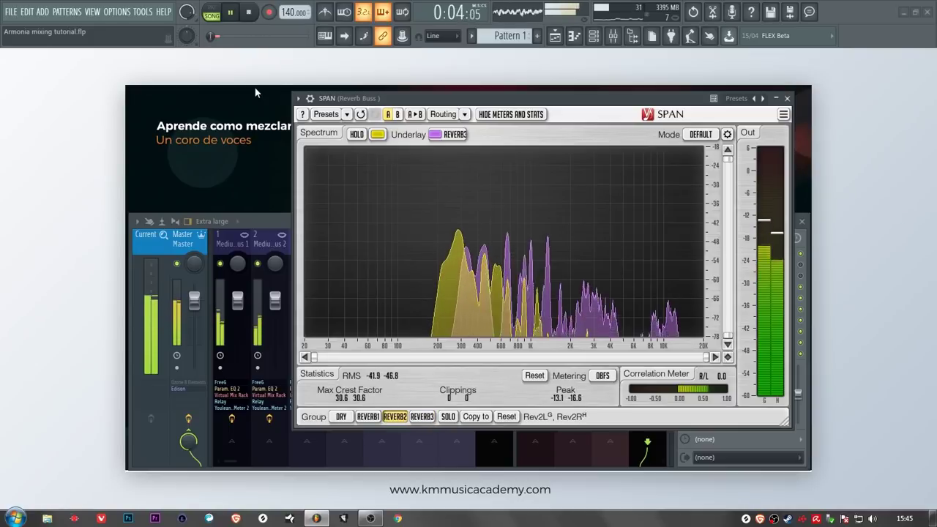
Hold the combined Reverb2 and Reverb3 spectrum in SPAN at a representative moment and stop playback
left_click(356, 134)
left_click(356, 135)
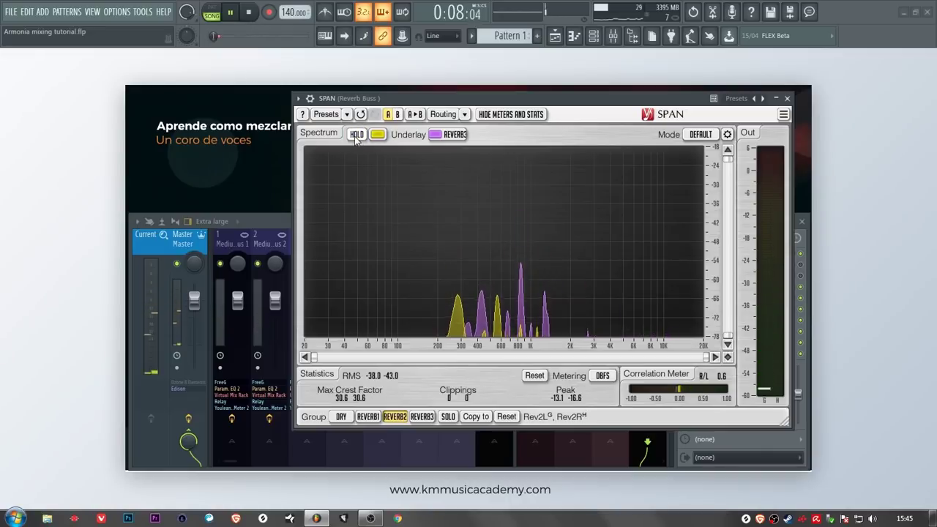
left_click(355, 135)
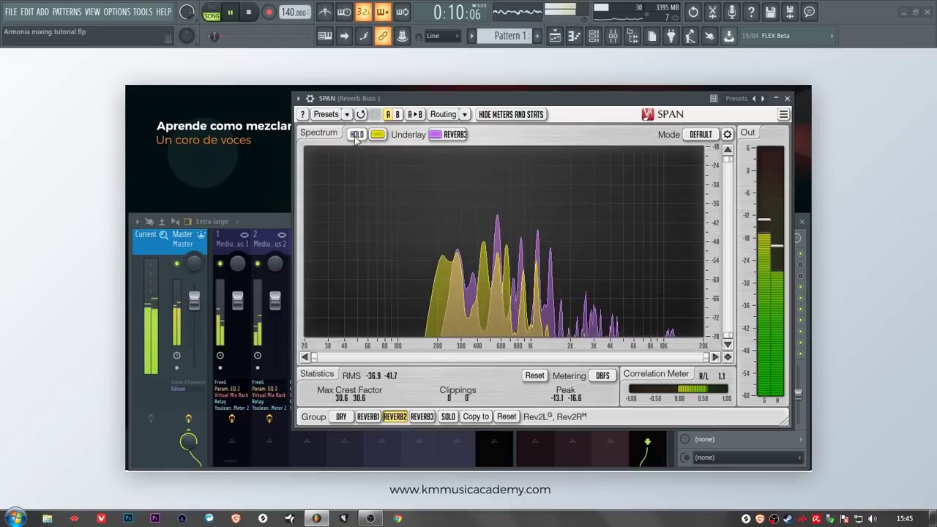
left_click(249, 12)
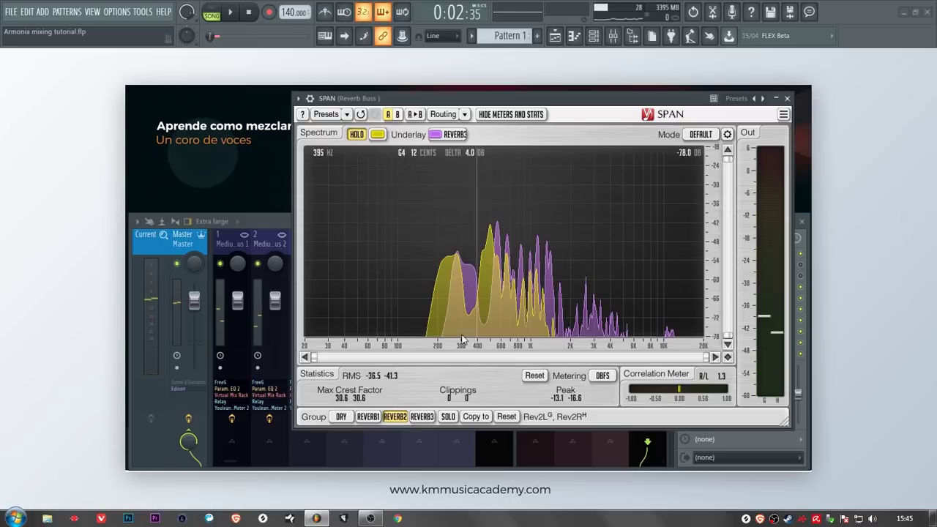
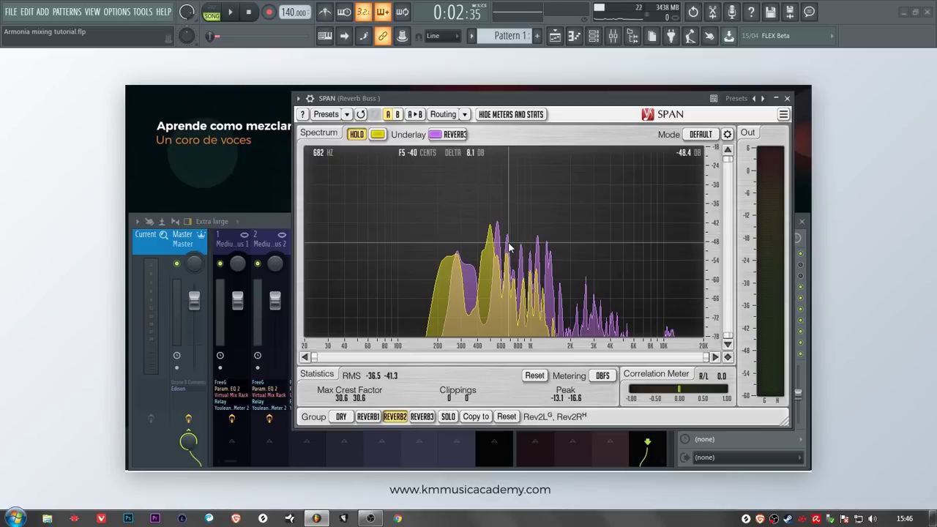
Leave the parametric EQ on Reverb 3 bypassed, review its curve, and close the EQ
left_click(278, 221)
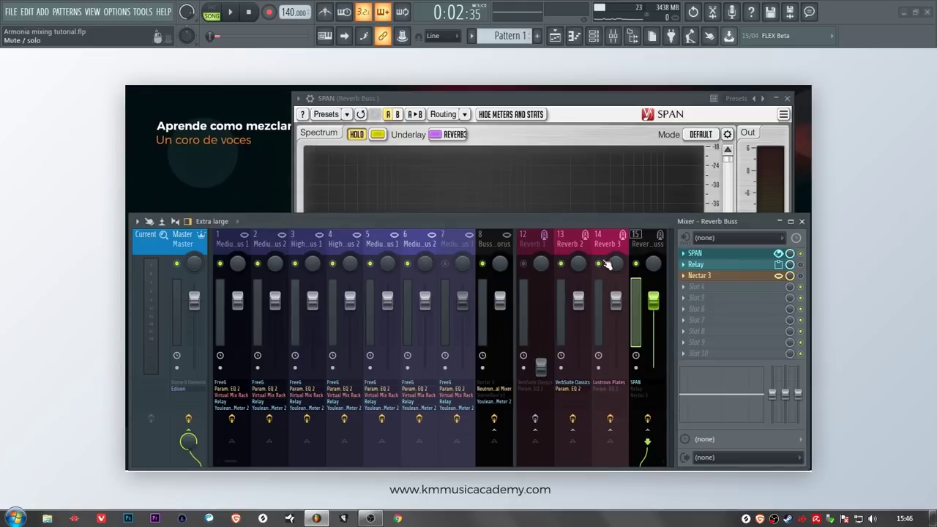
left_click(550, 97)
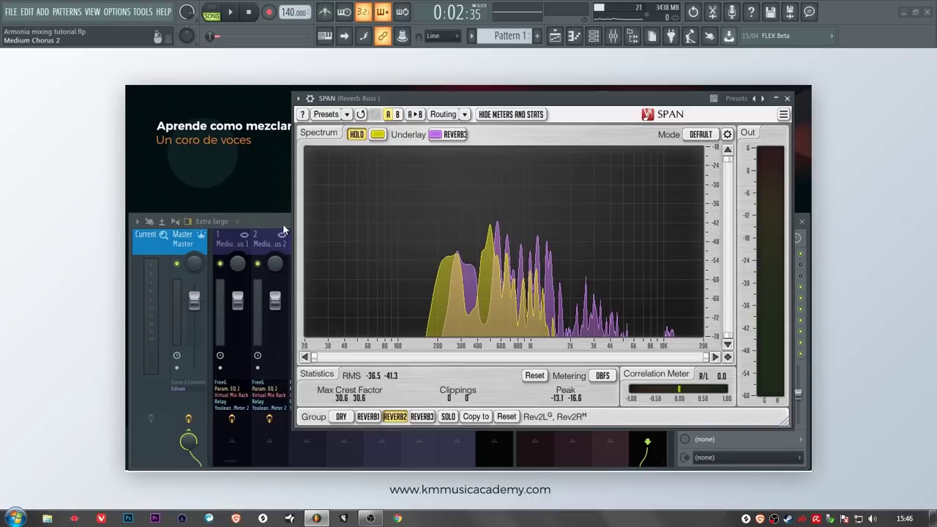
key("F9")
left_click(609, 250)
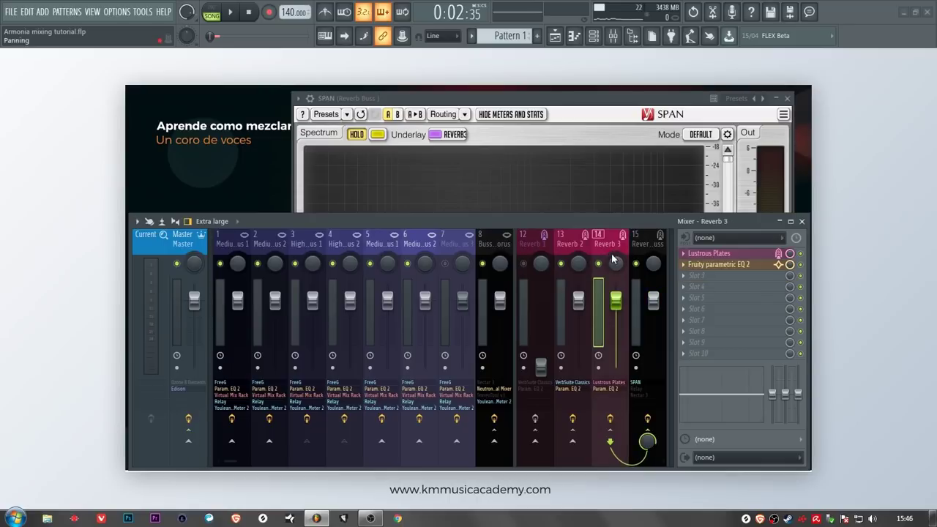
left_click(801, 264)
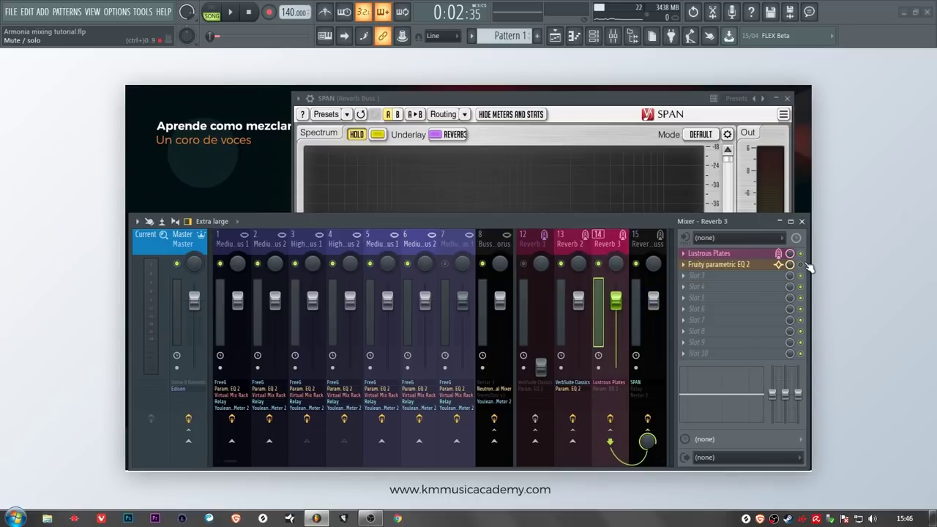
left_click(761, 264)
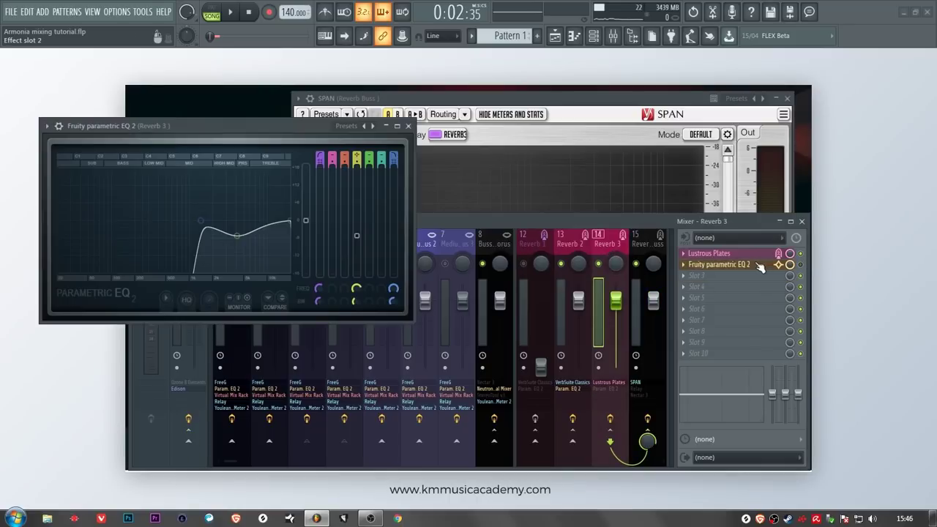
left_click(409, 126)
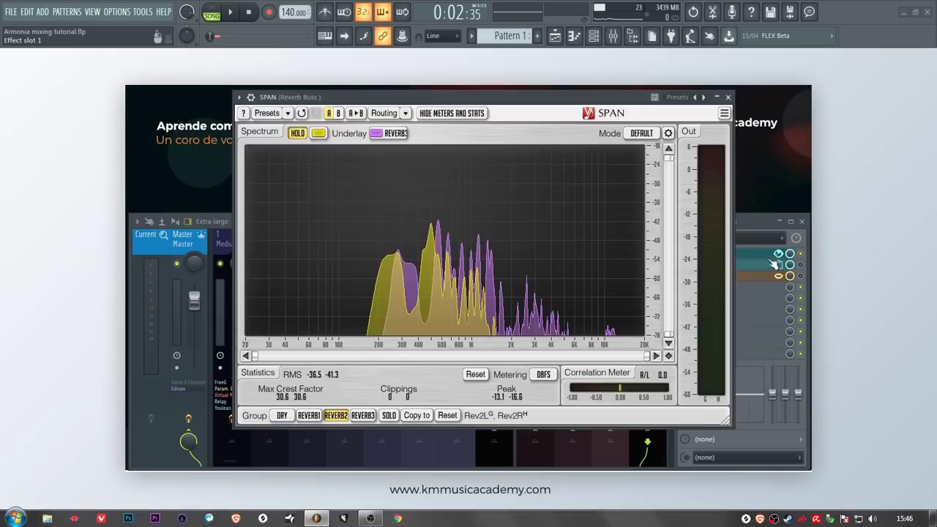
Reposition the Reverb Buss SPAN beside the mixer's effect slots, release the held spectrum, and play the song
left_click(583, 241)
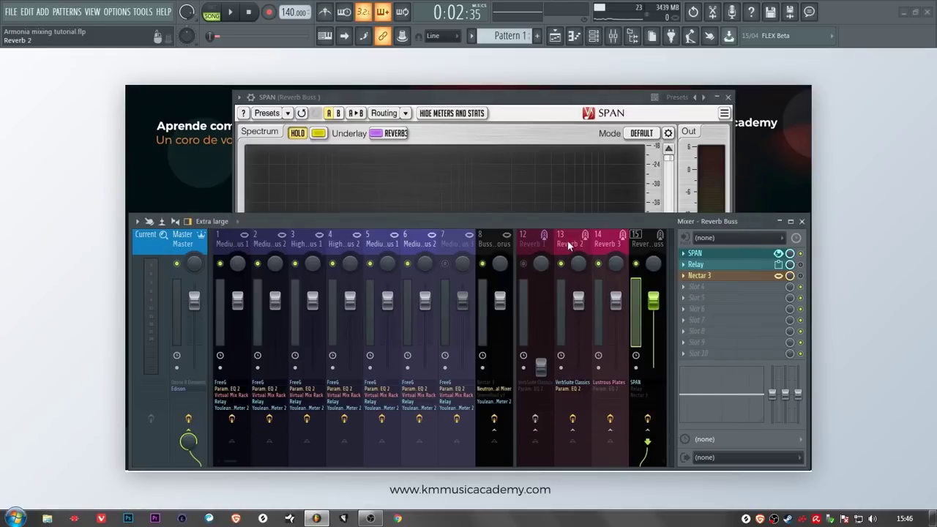
left_click_drag(566, 107, 382, 103)
key("space")
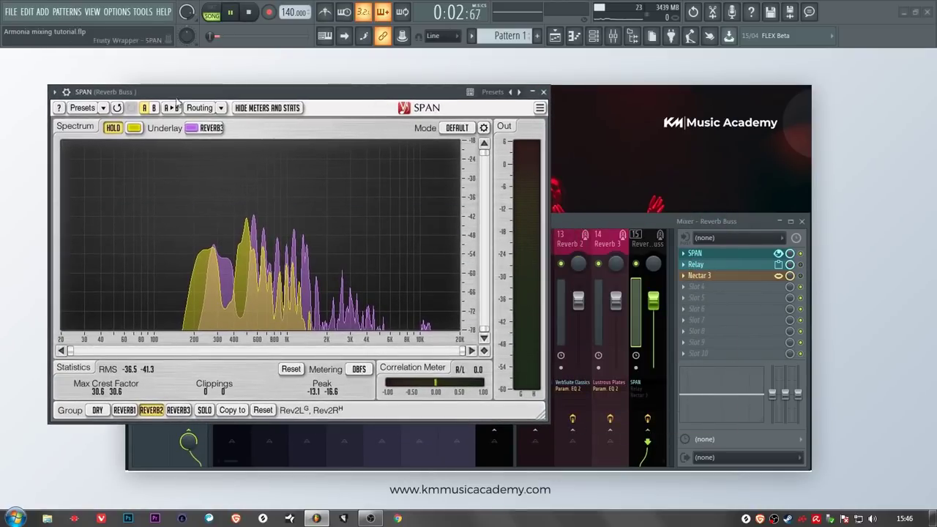
left_click(595, 239)
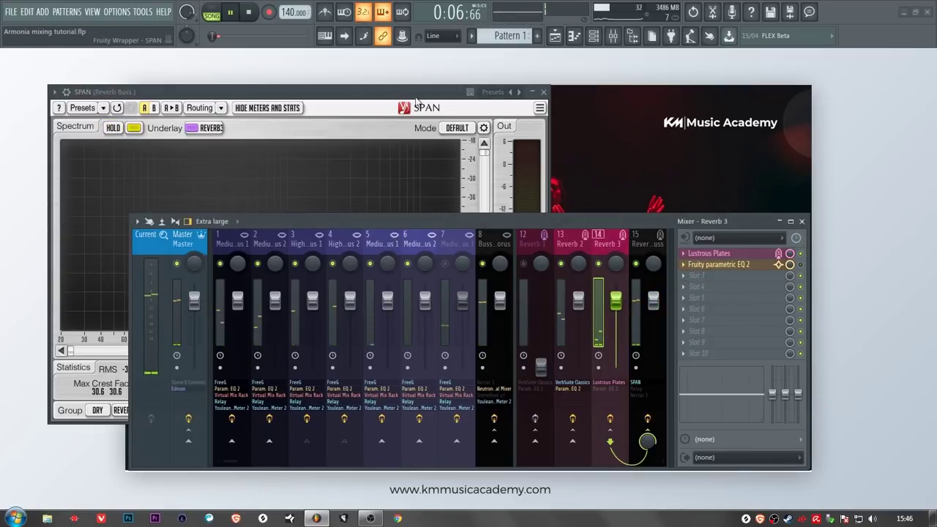
left_click_drag(416, 102, 489, 101)
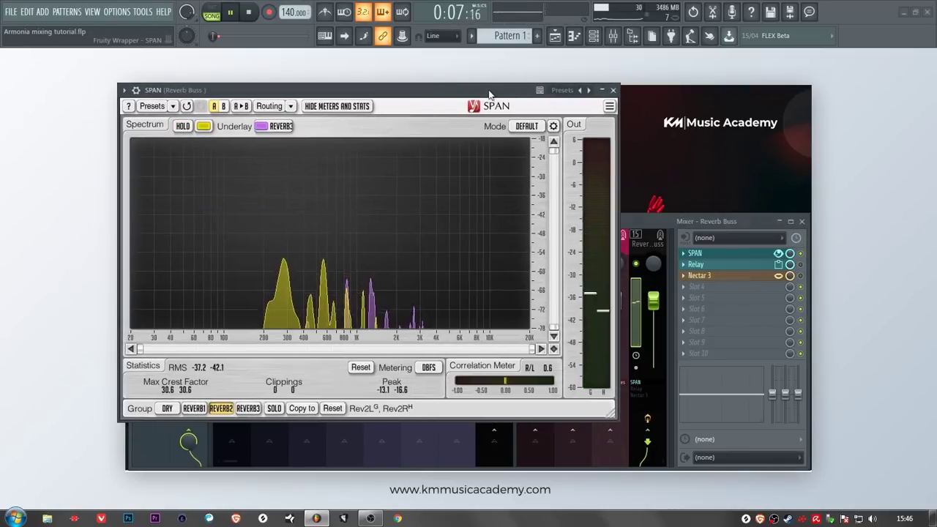
Enable the parametric EQ on Reverb 3 and examine the filtered plate spectrum against Reverb2 in SPAN
left_click(673, 223)
left_click(607, 241)
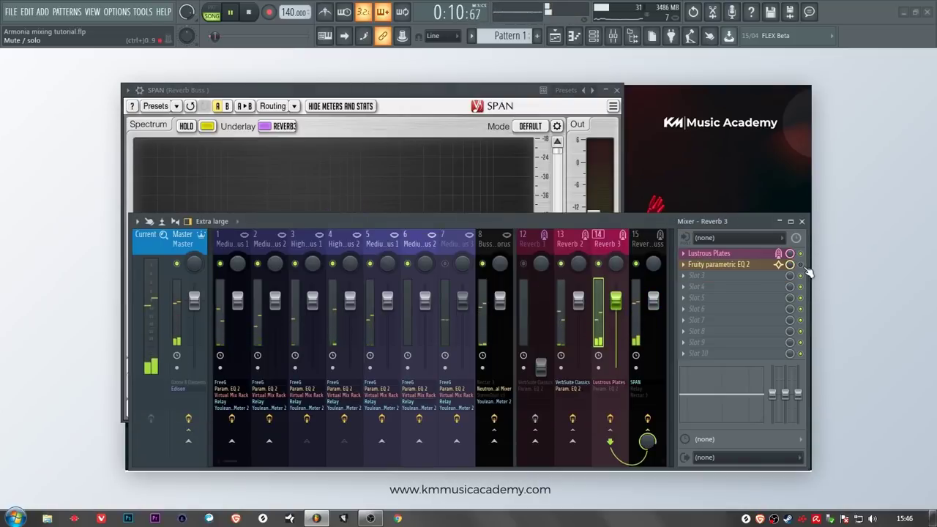
left_click(575, 241)
left_click(634, 248)
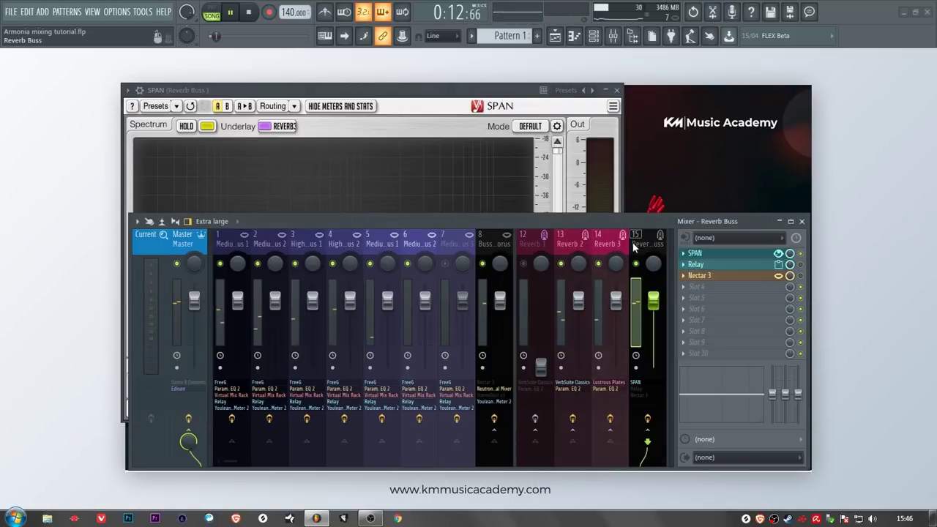
left_click(452, 112)
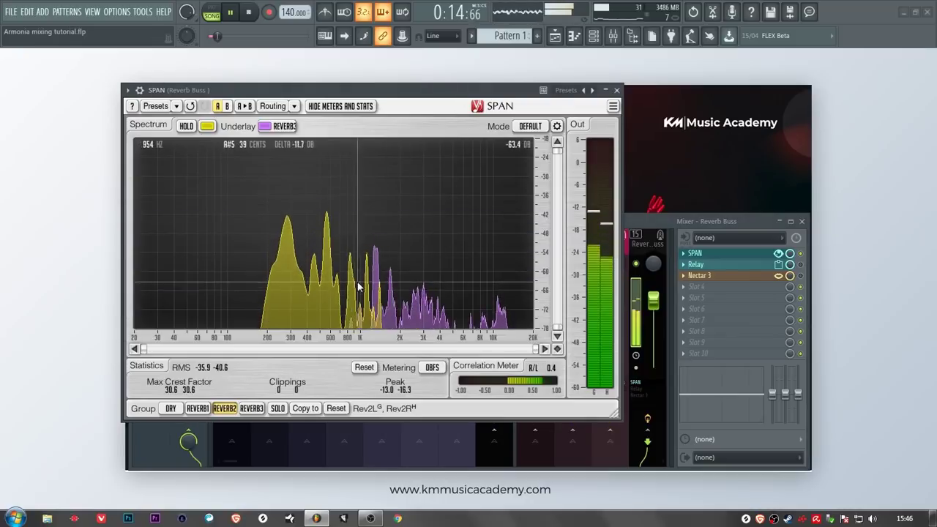
Bypass the parametric EQ on Reverb 3 again and examine the unfiltered overlap with Reverb2 in SPAN
left_click(636, 242)
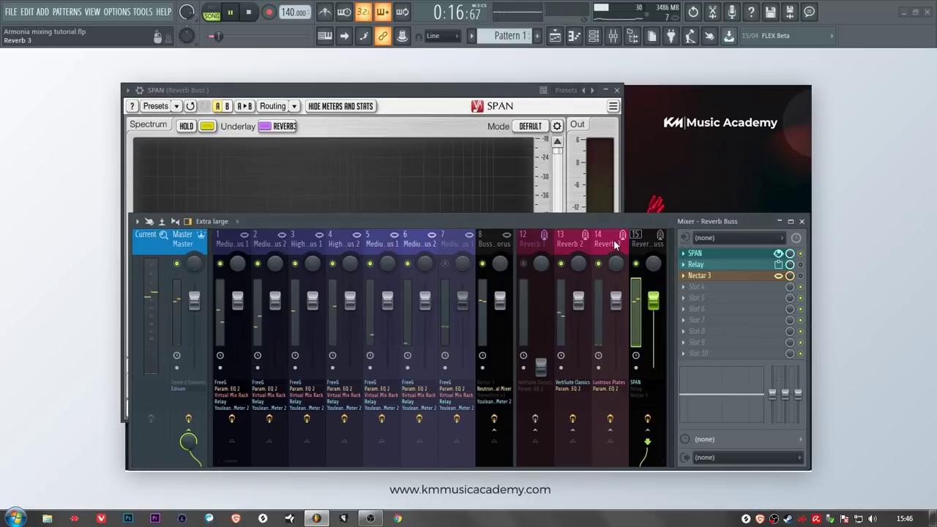
left_click(614, 245)
left_click(503, 93)
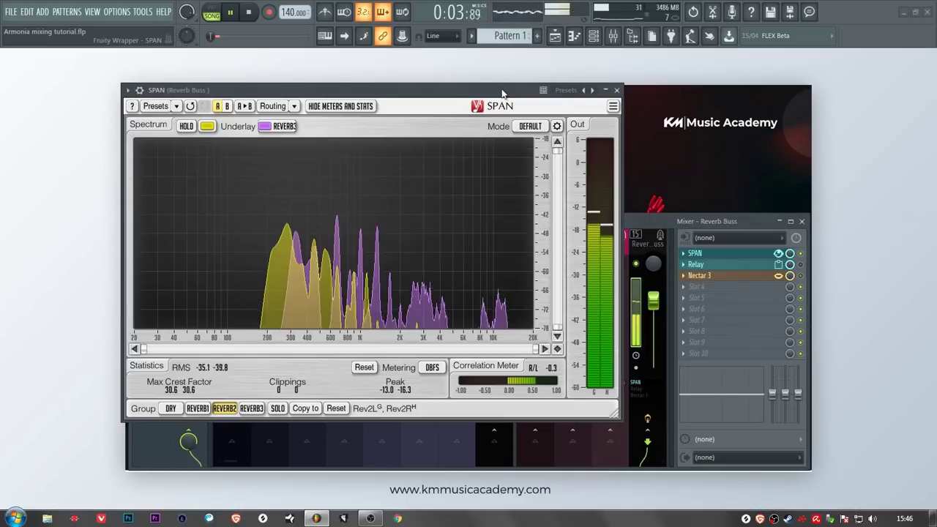
Re-enable the parametric EQ on Reverb 3, check the spectrum separation in SPAN, and return to the mixer
left_click(653, 221)
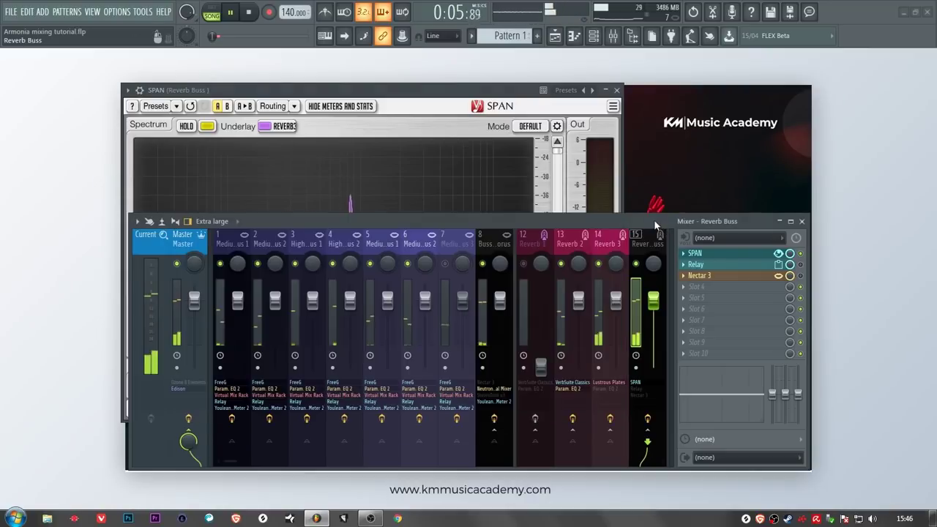
left_click(611, 243)
left_click(461, 166)
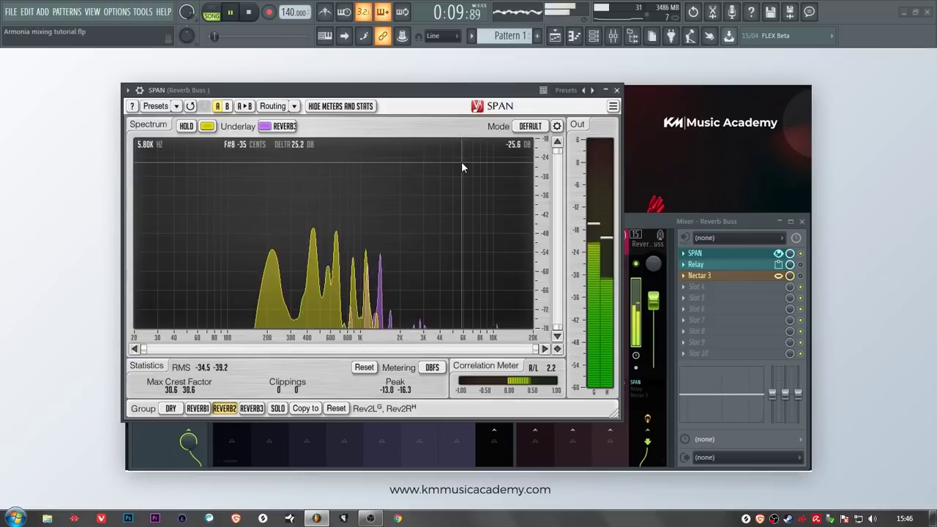
left_click(653, 221)
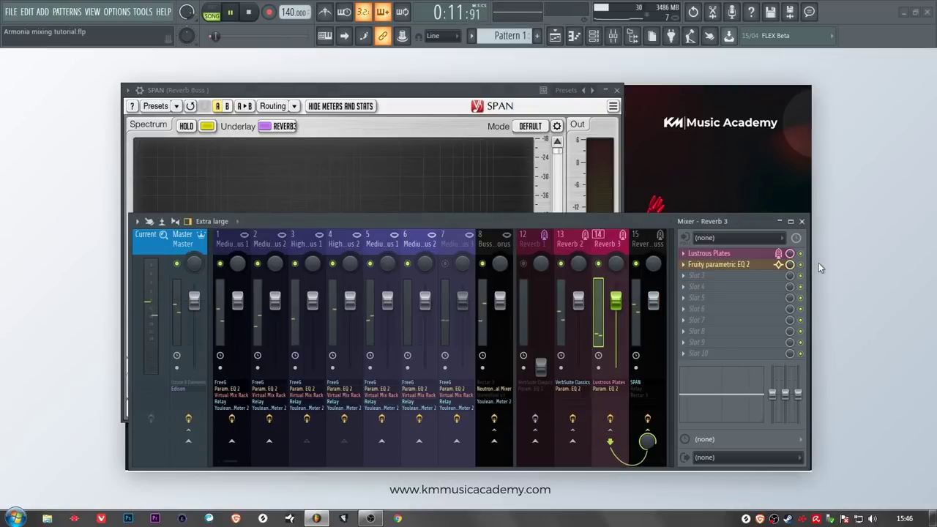
Compare the Reverb2 and Reverb3 spectra in the Reverb Buss SPAN, stop playback, and close the analyzer
left_click(543, 197)
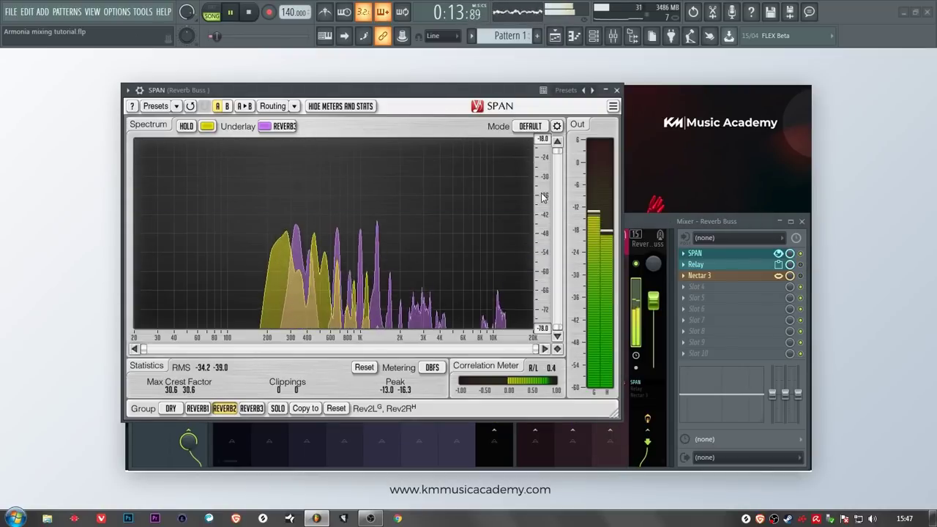
left_click(639, 221)
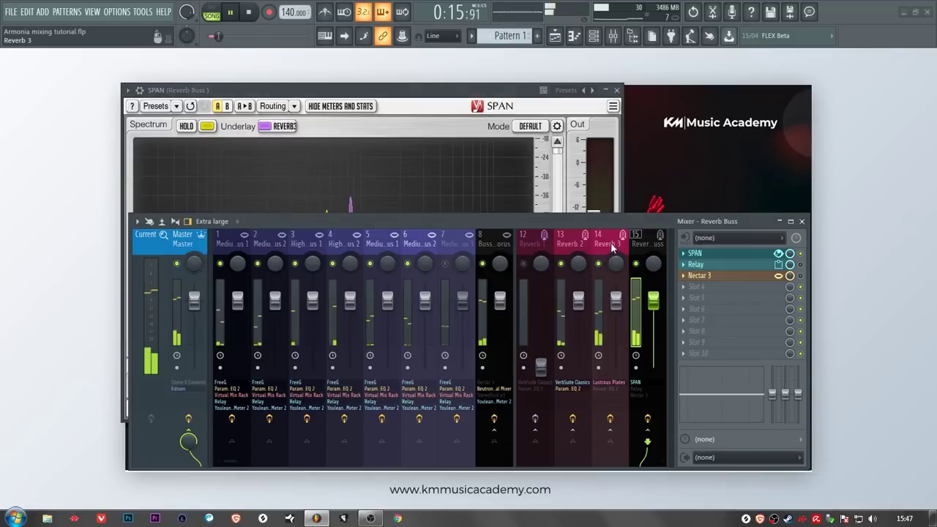
left_click(607, 238)
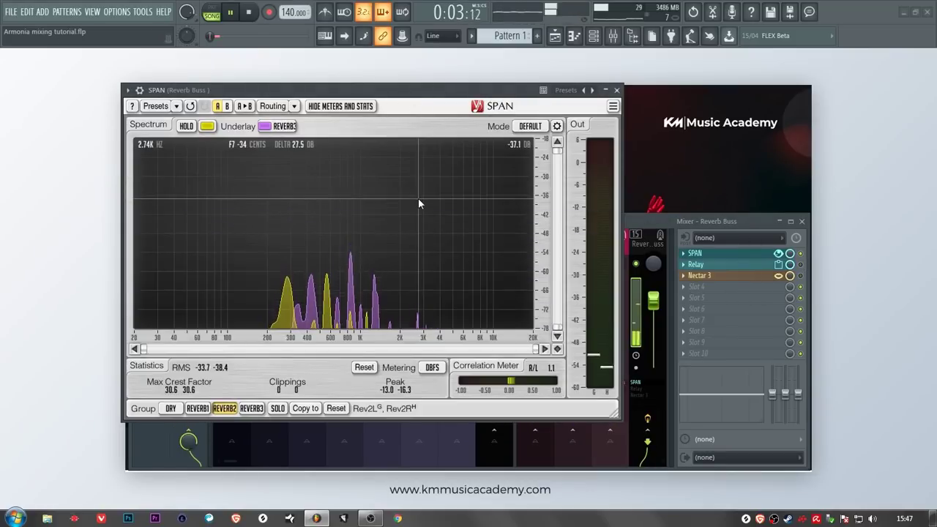
left_click(250, 14)
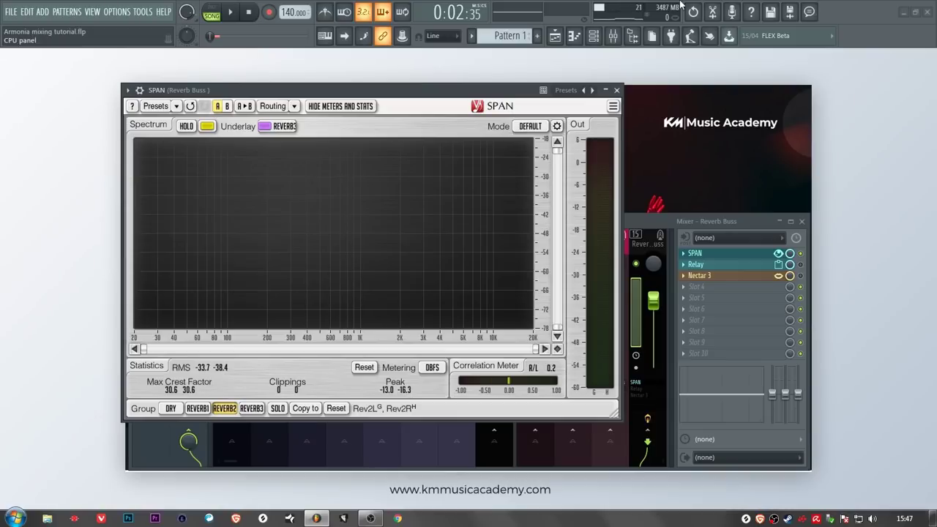
left_click(616, 90)
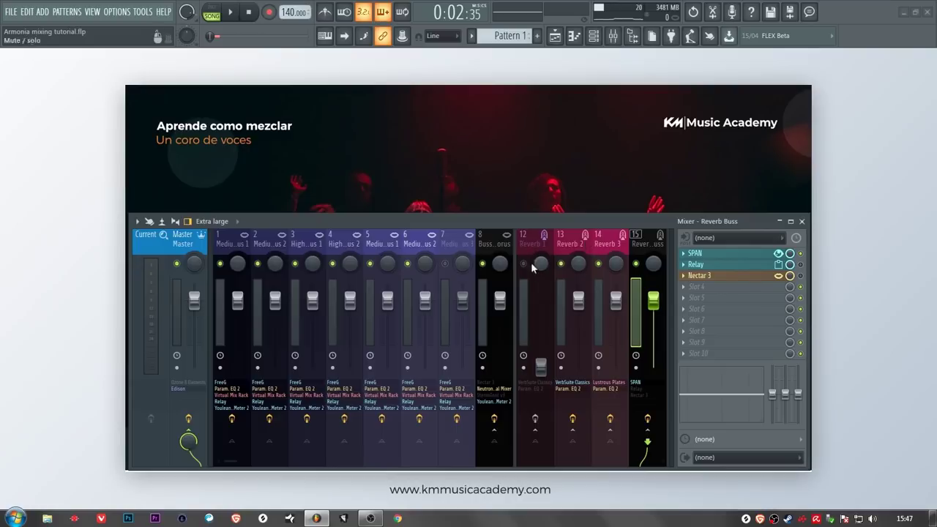
Reset the Reverb 1 fader, enable its effect slots, and unmute the Medium Male Chorus 3 track
right_click(540, 364)
left_click(560, 338)
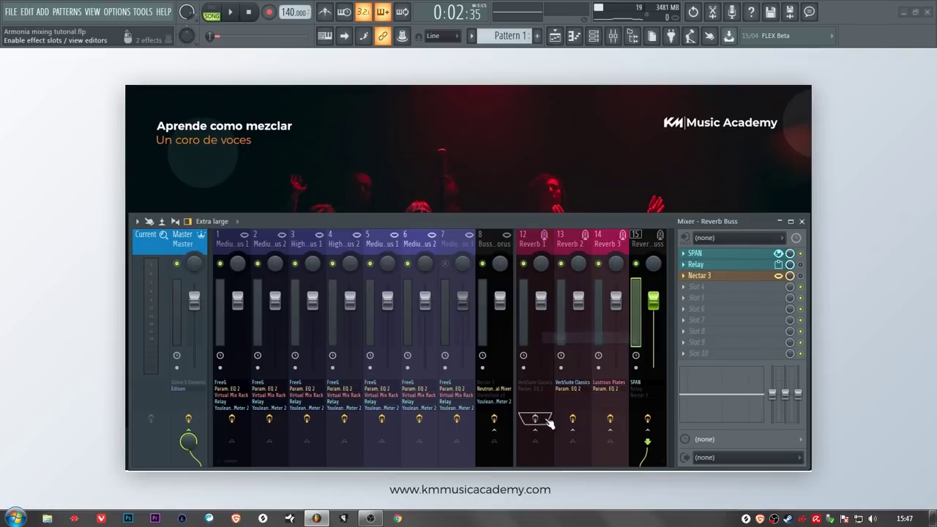
left_click(454, 246)
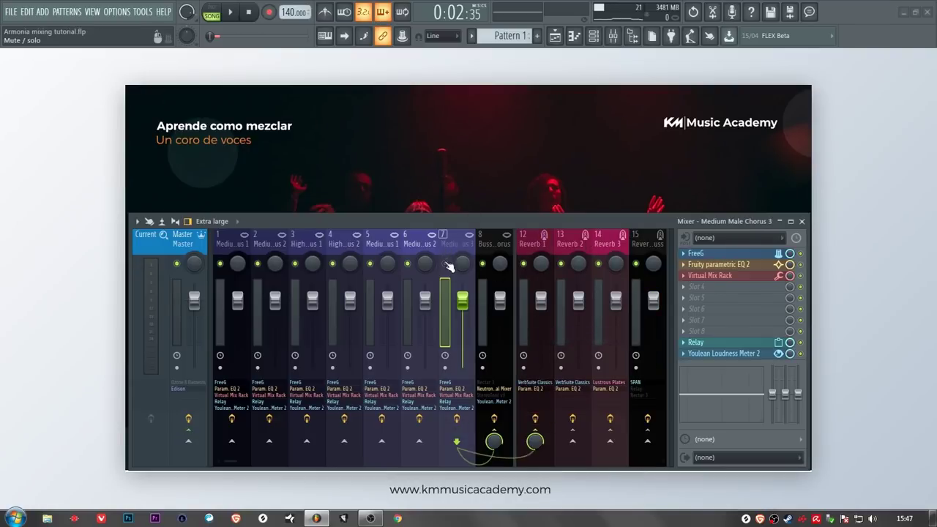
Open VerbSuite Classics and the parametric EQ on Reverb 1 and examine the ambience settings and filter curve
left_click(537, 242)
left_click(735, 253)
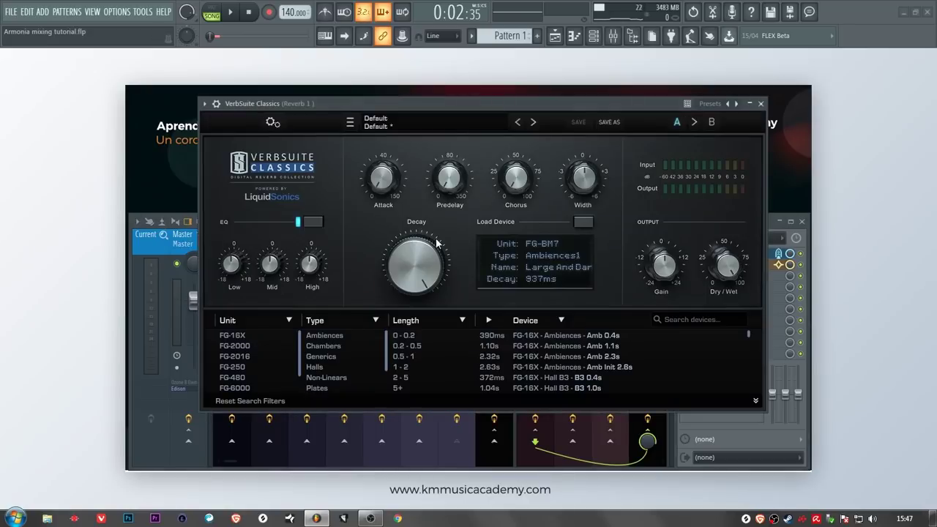
mouse_move(436, 243)
left_click(810, 304)
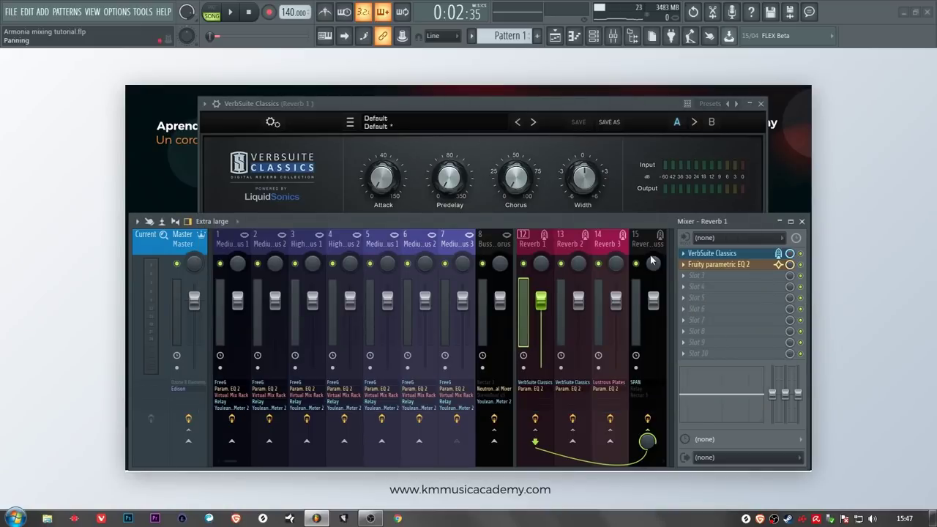
left_click(505, 102)
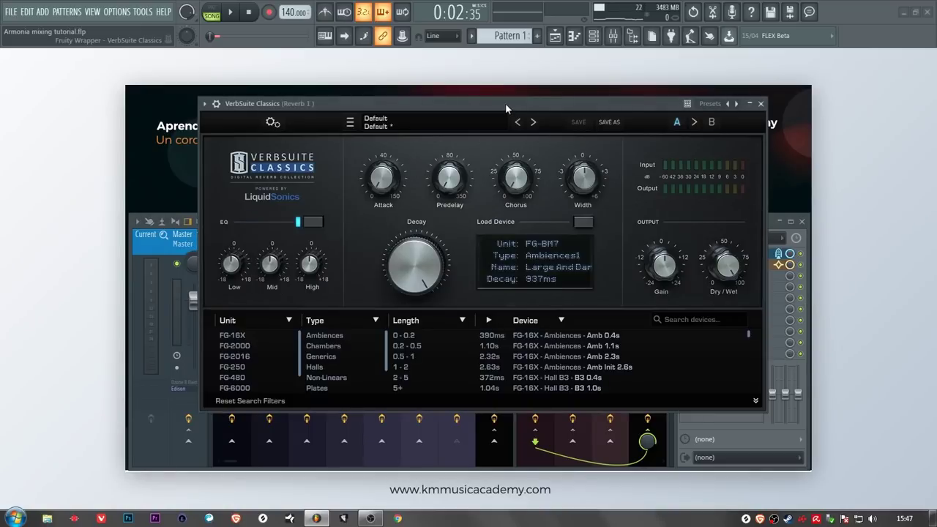
left_click(803, 262)
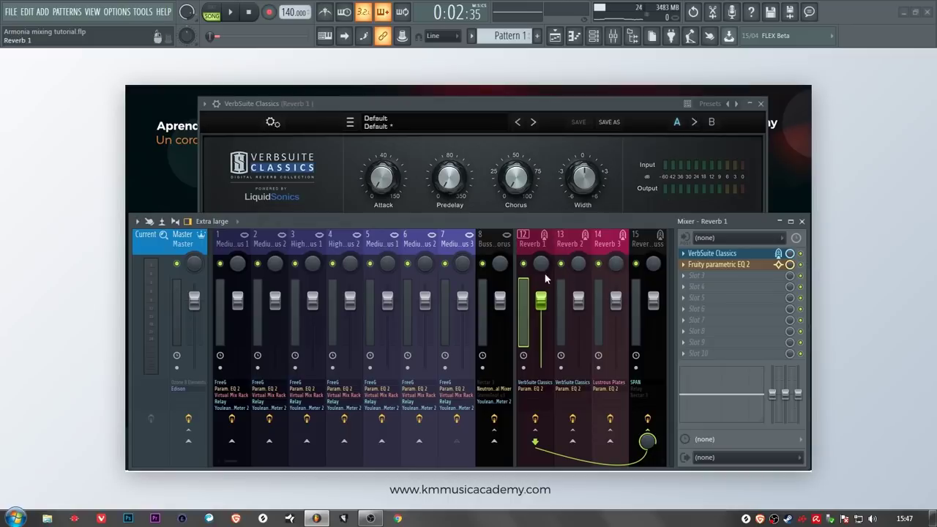
left_click(733, 265)
left_click_drag(175, 235, 119, 244)
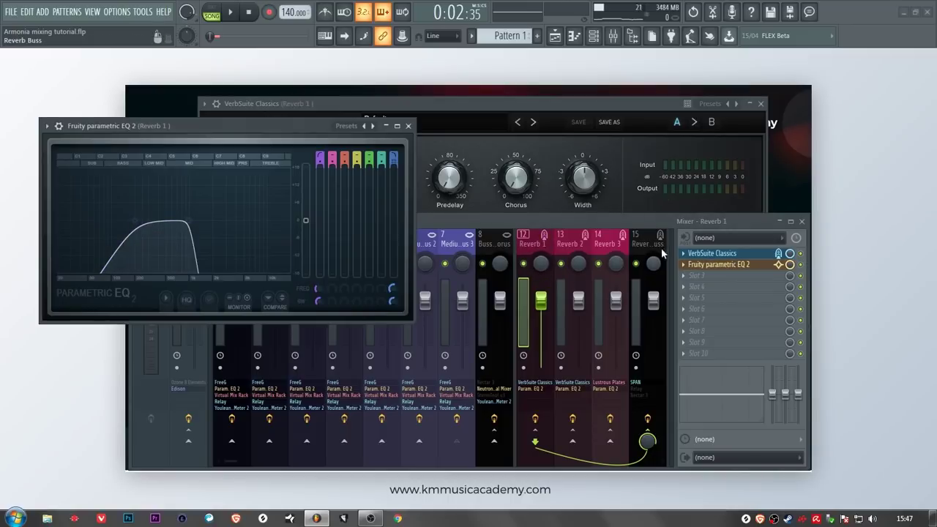
Check the reverb routing of Medium Chorus 2 and Medium Male Chorus 3, and close the Reverb 1 plugin windows
left_click(650, 264)
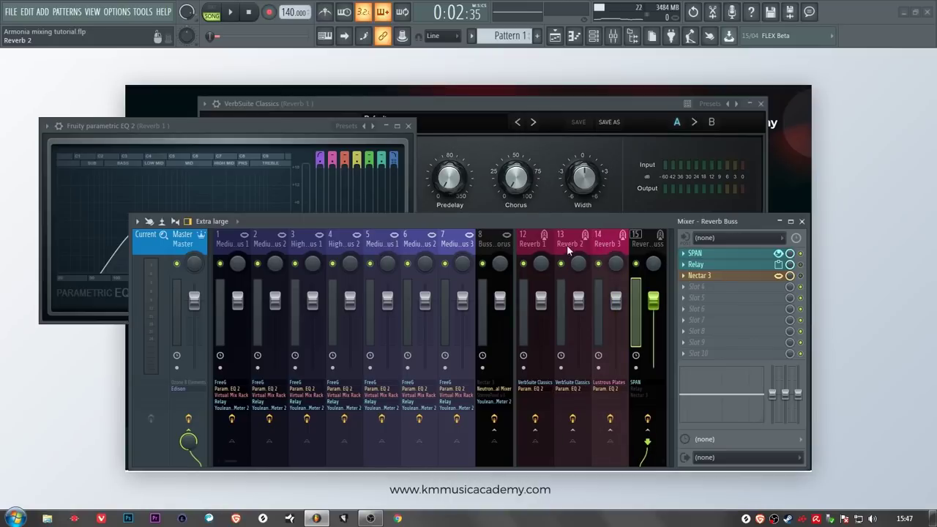
left_click(573, 267)
left_click(546, 242)
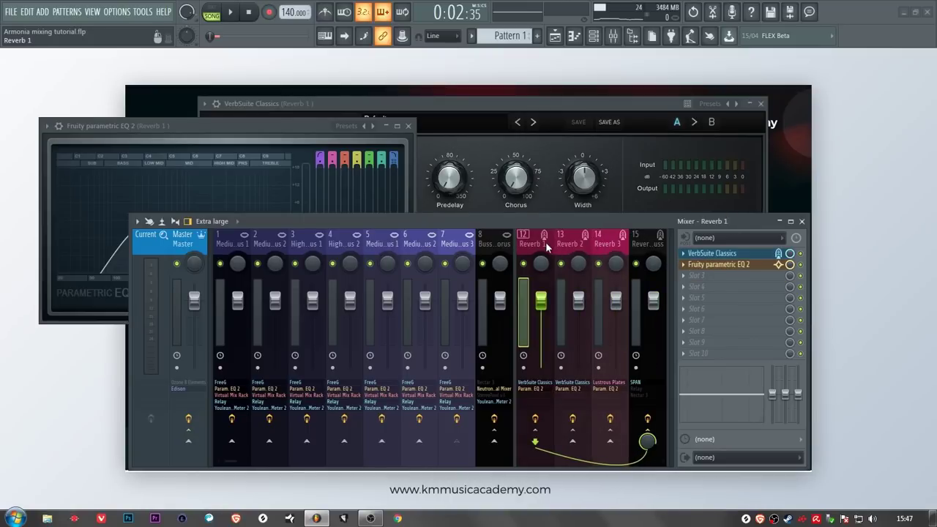
left_click(234, 246)
left_click(260, 251)
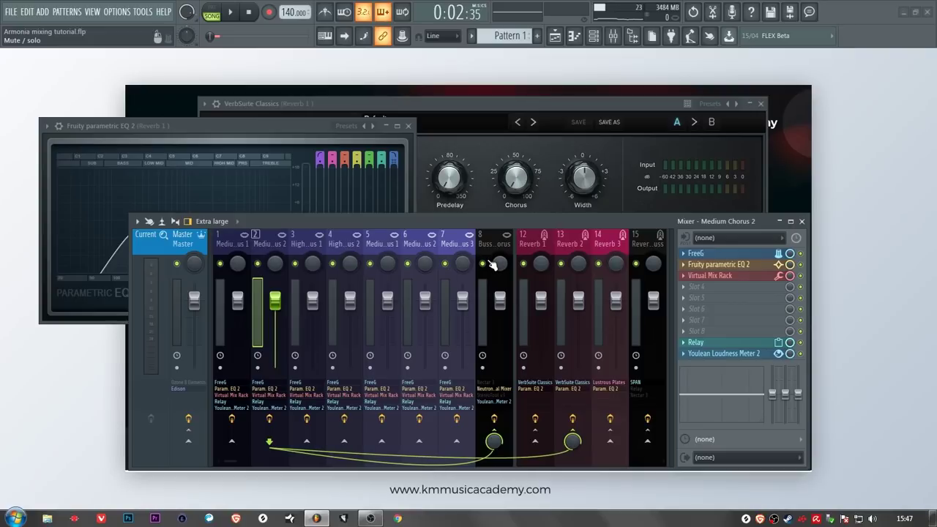
left_click(445, 244)
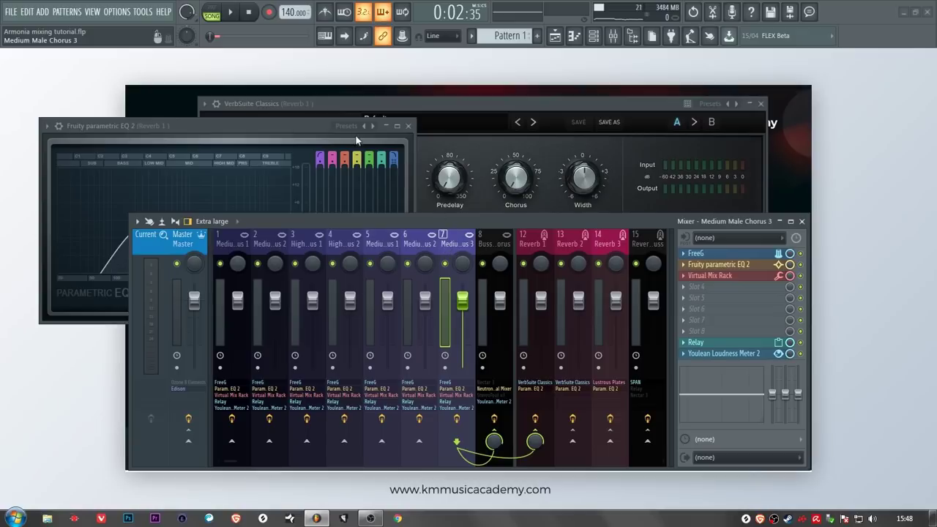
left_click(406, 157)
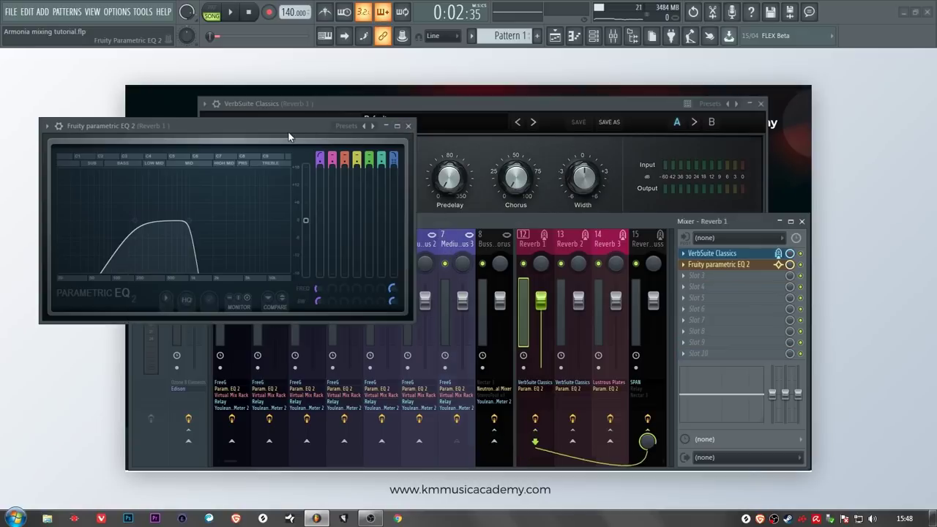
left_click(408, 126)
key("Escape")
Play the song, compare the choir with Reverb 1 muted and unmuted, and stop playback
key("space")
left_click(522, 264)
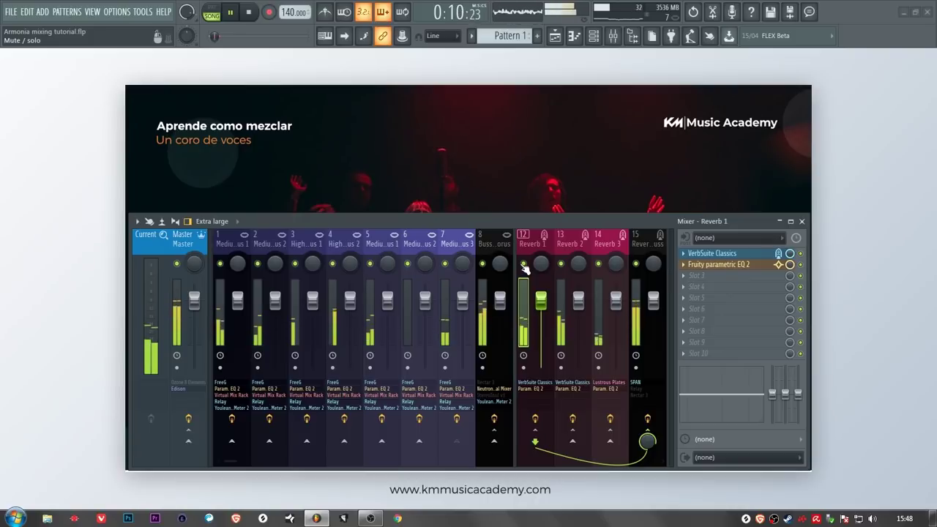
left_click(523, 265)
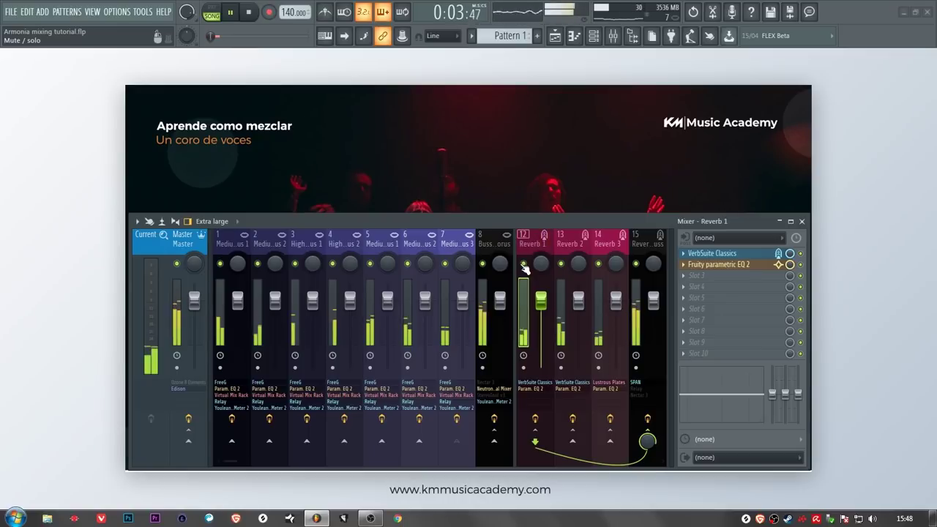
left_click(255, 12)
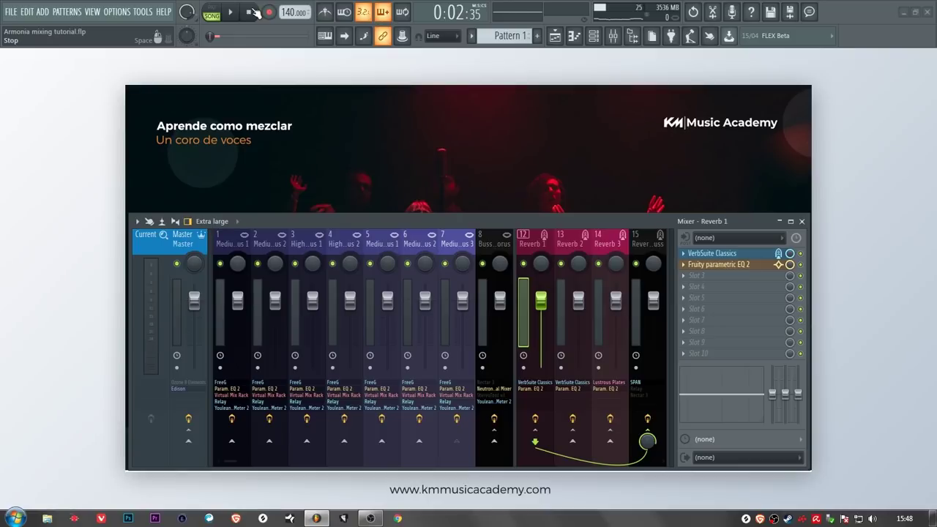
Disable the SPAN effect on the Reverb Buss track
left_click(650, 244)
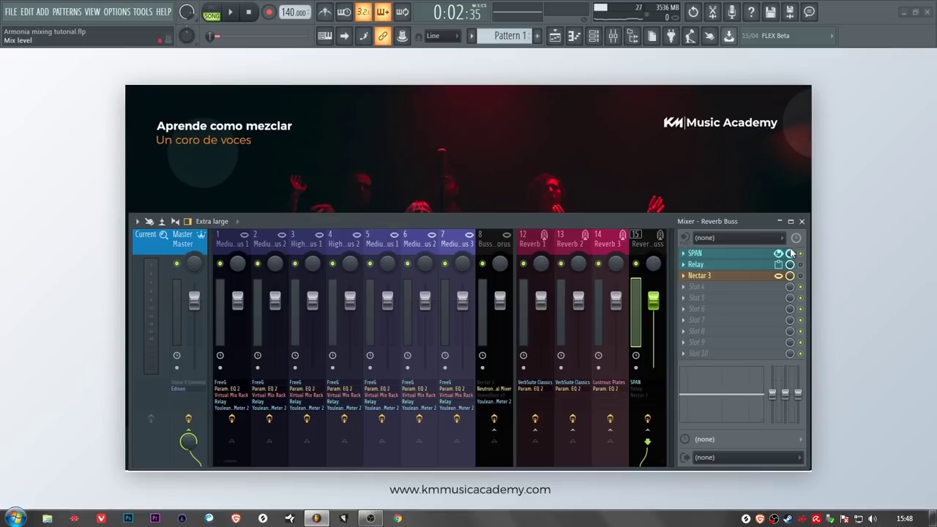
left_click(780, 222)
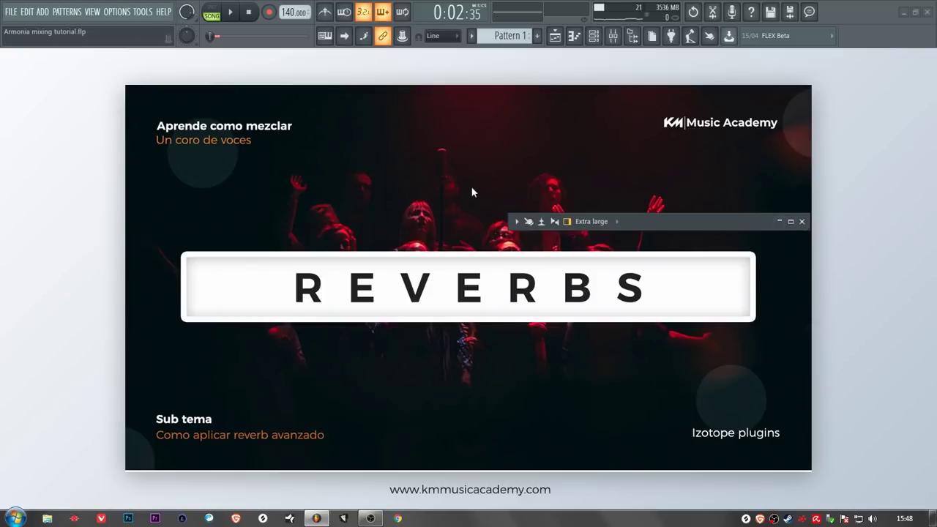
left_click(781, 221)
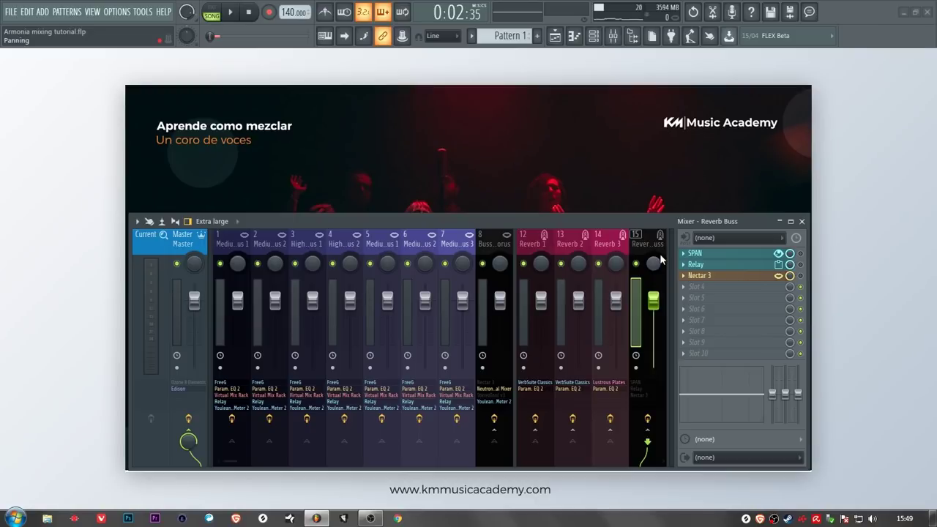
Set the workspace background image to 7-Unmask and restore the mixer
left_click(779, 221)
left_click(95, 12)
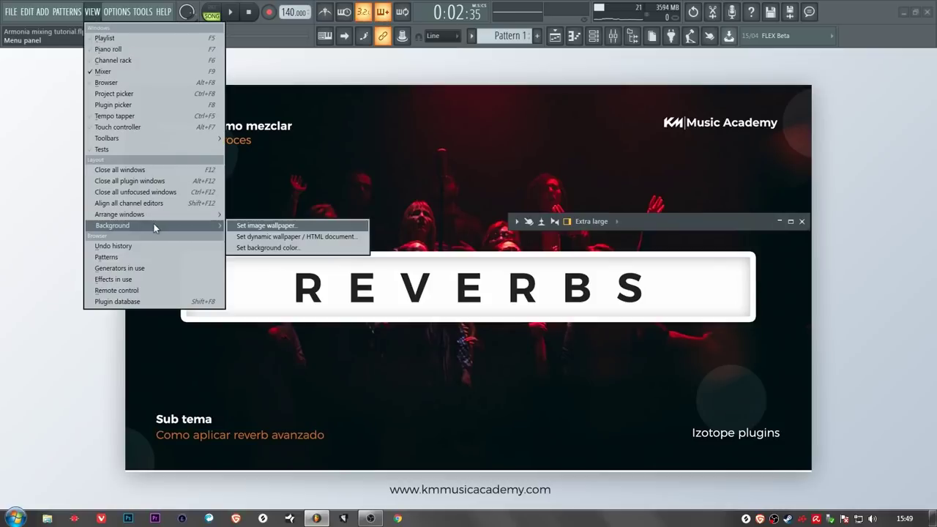
mouse_move(150, 223)
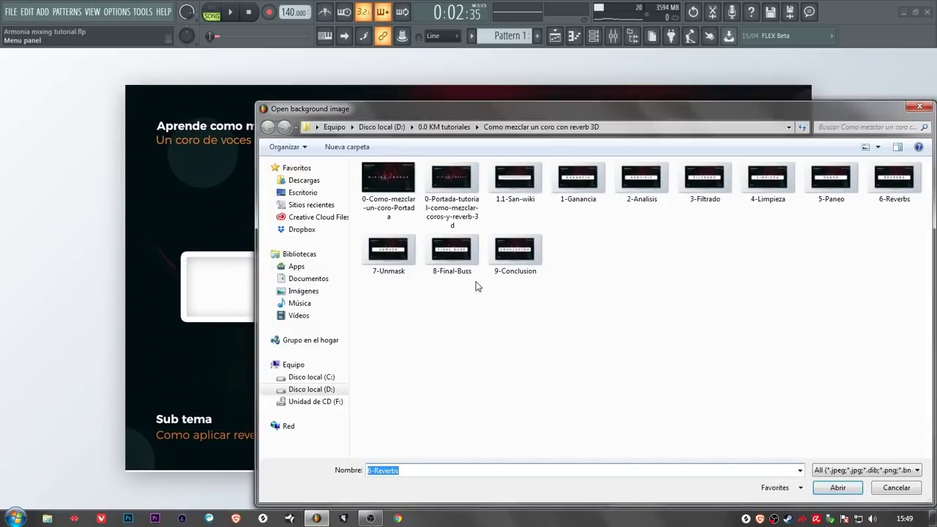
double_click(388, 251)
left_click(790, 221)
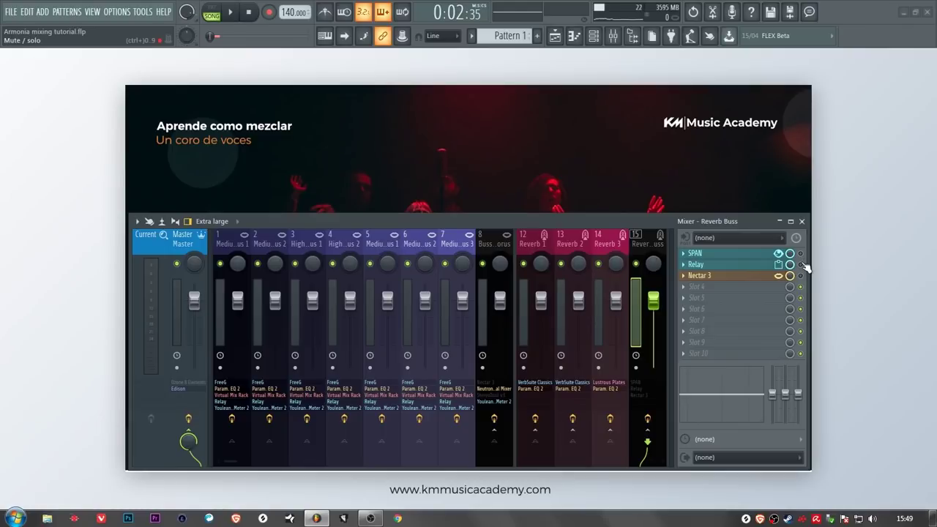
Enable and open Relay on the Reverb Buss and Nectar 3 on the Buss Chorus, showing both plugins together
left_click(716, 265)
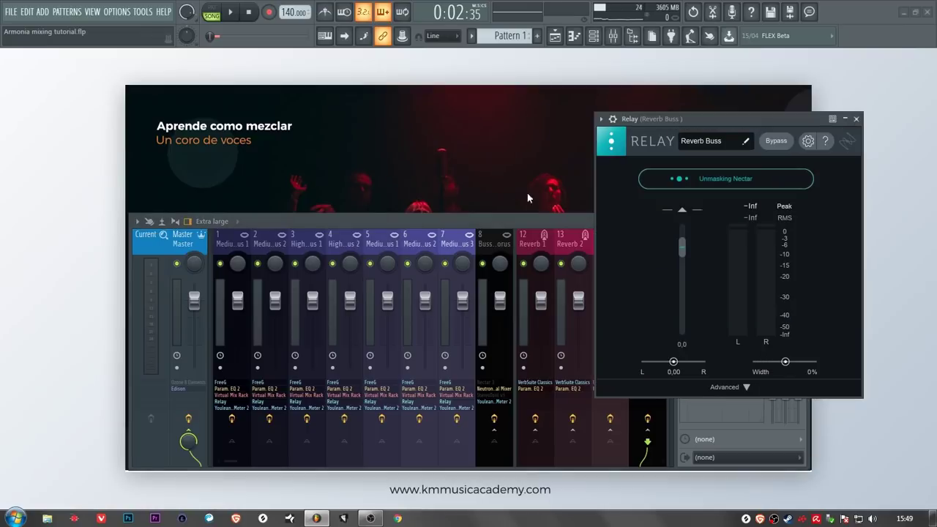
left_click(504, 242)
left_click(734, 255)
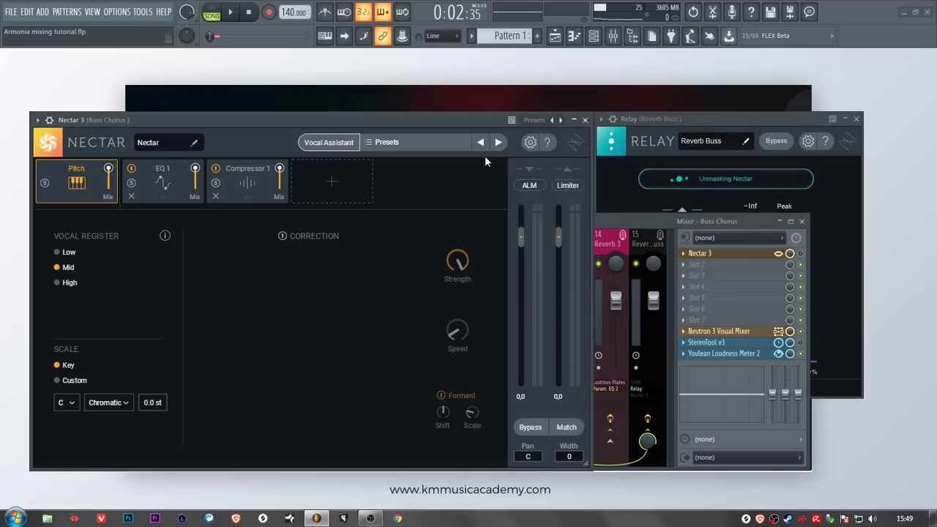
left_click(732, 221)
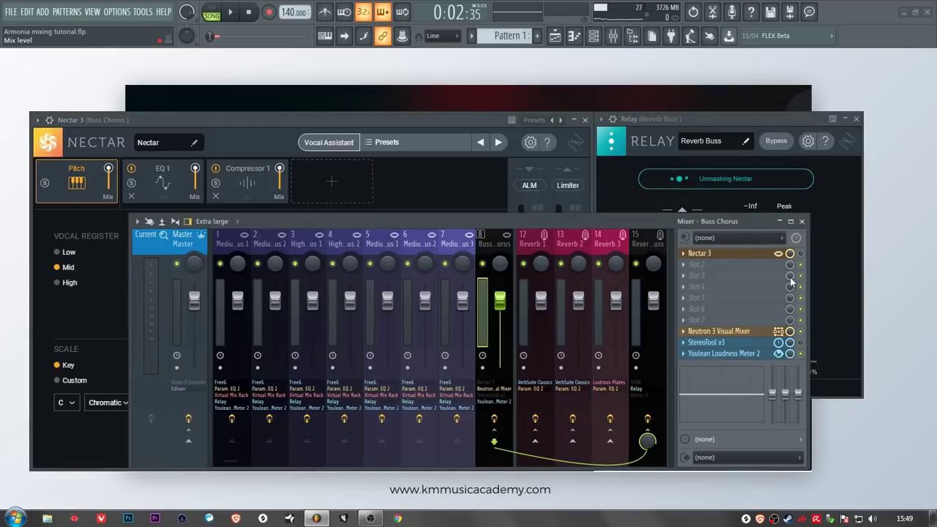
left_click(704, 120)
left_click(391, 118)
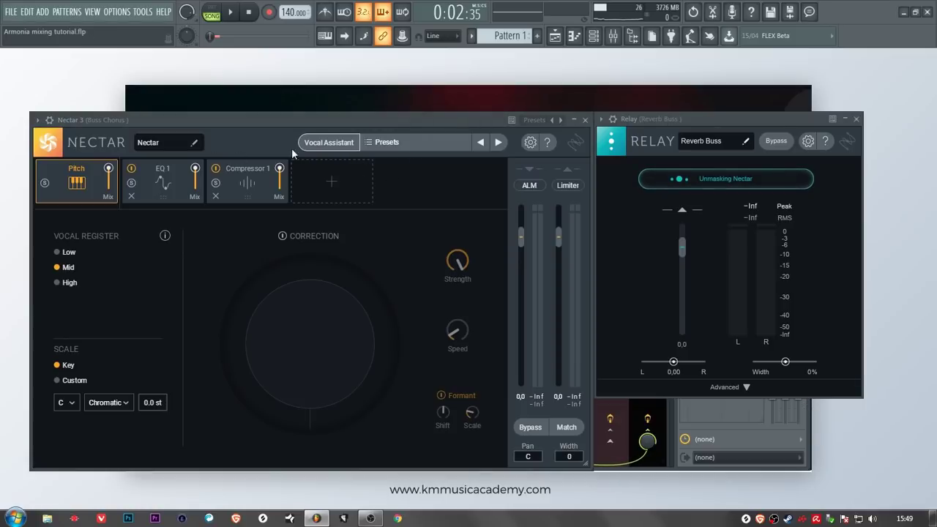
Open Nectar 3's Vocal Assistant and examine how Nectar 3 on the Buss Chorus relates to Relay on the Reverb Buss
left_click(326, 142)
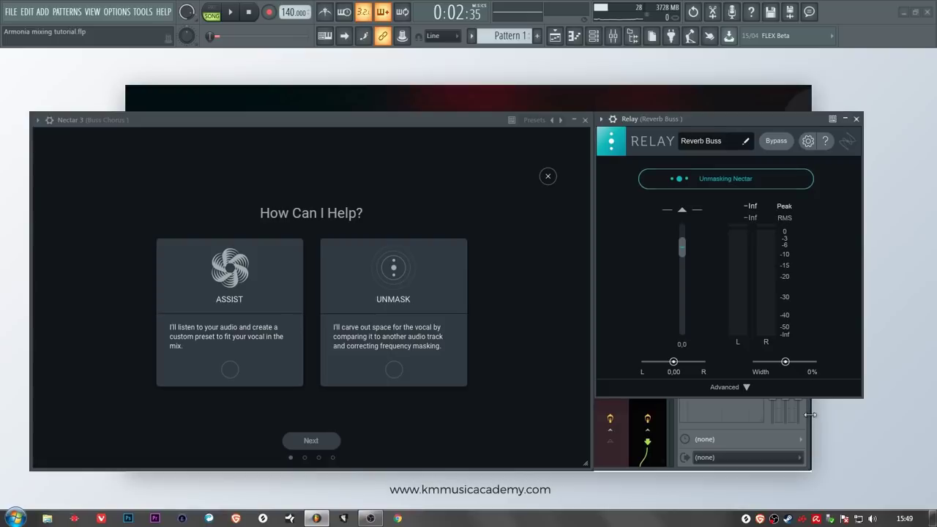
key("F9")
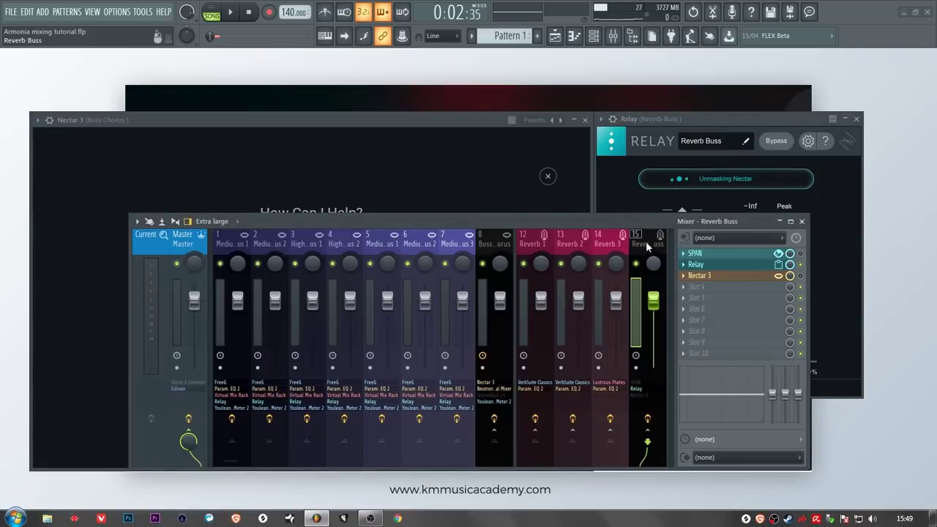
left_click(426, 123)
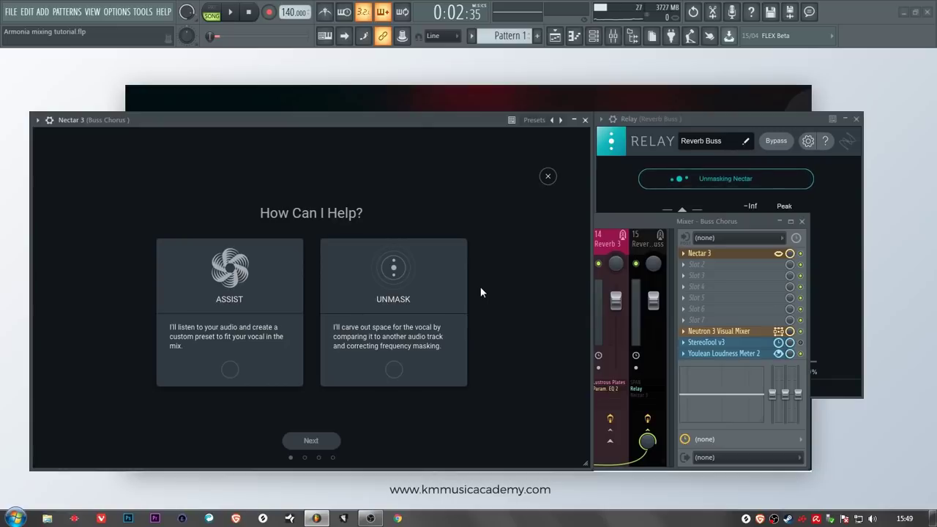
left_click(617, 246)
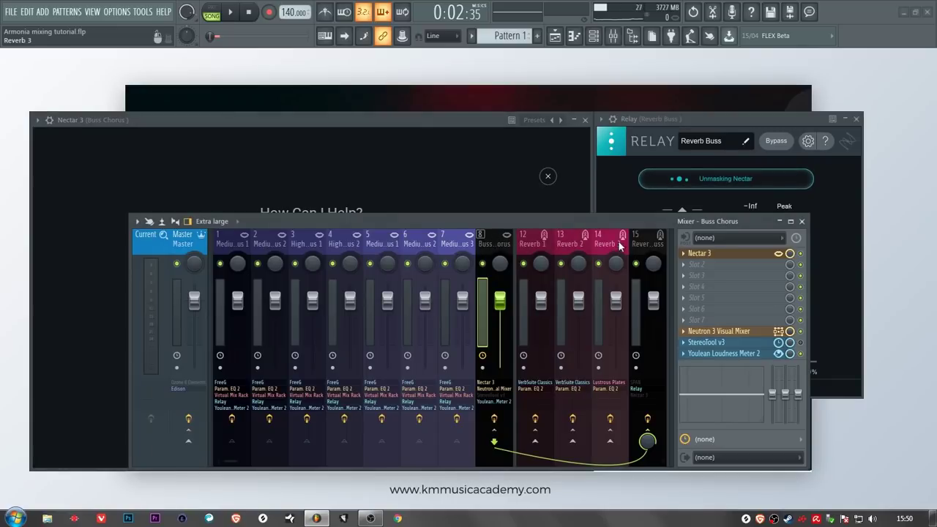
left_click(646, 243)
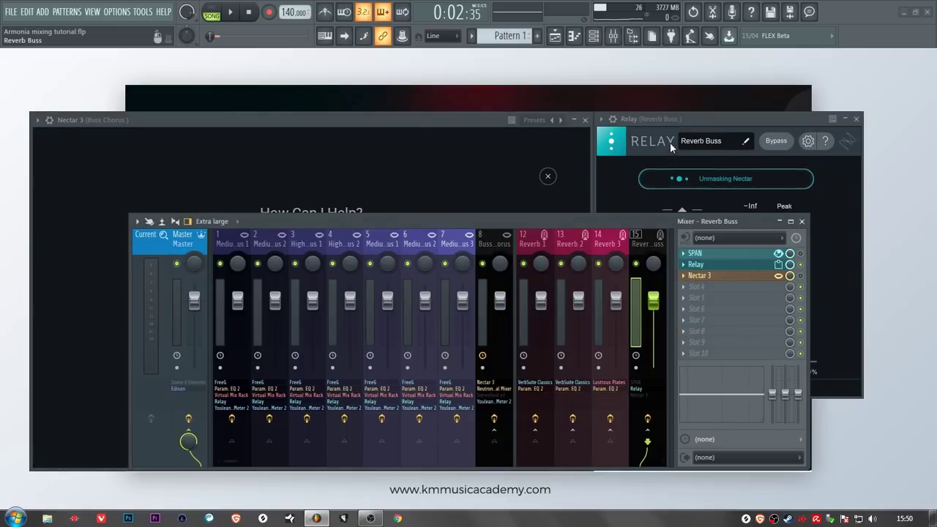
left_click(482, 168)
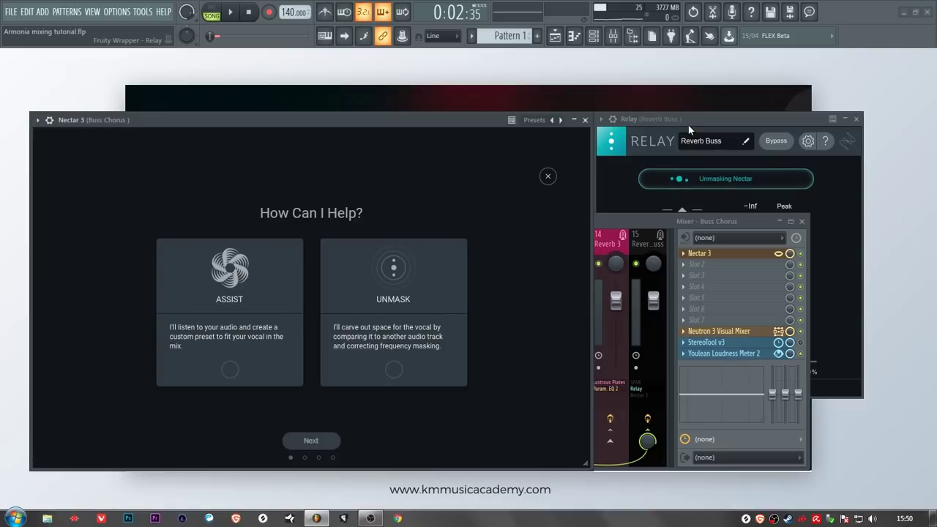
left_click(653, 243)
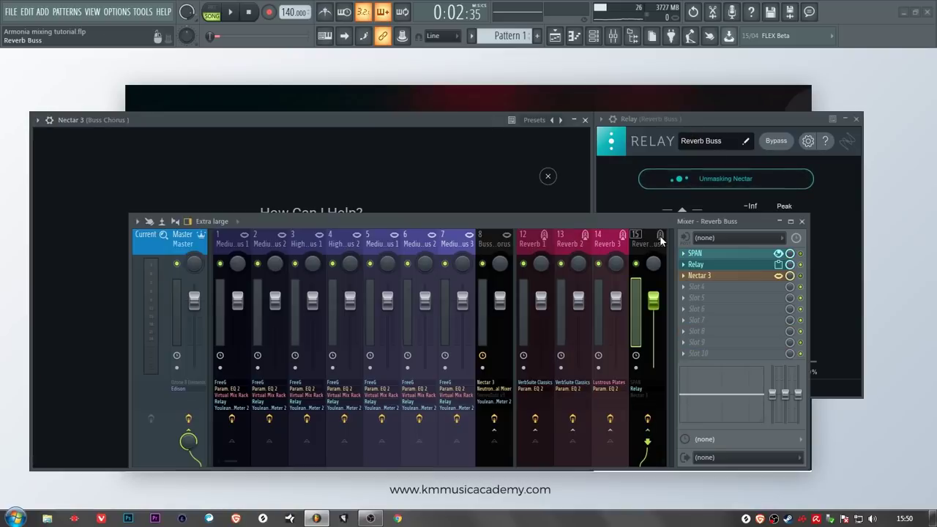
left_click(486, 243)
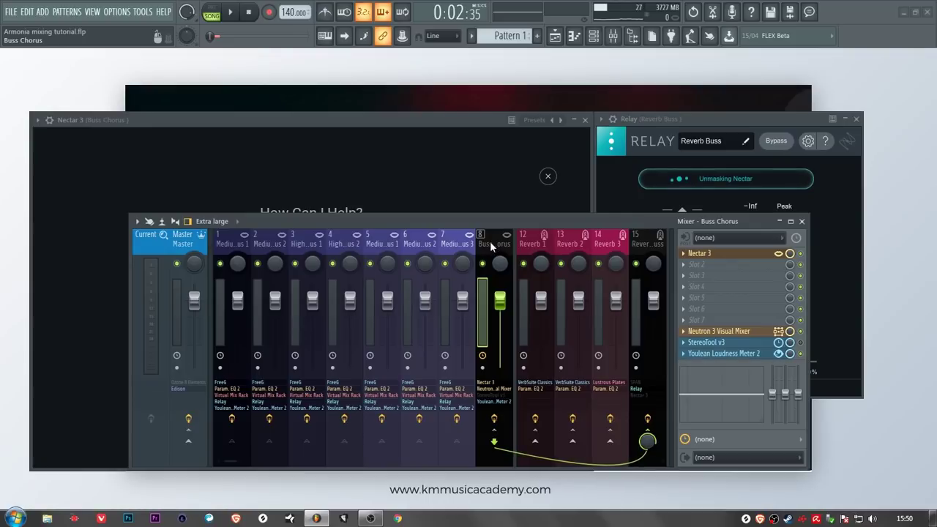
left_click(651, 245)
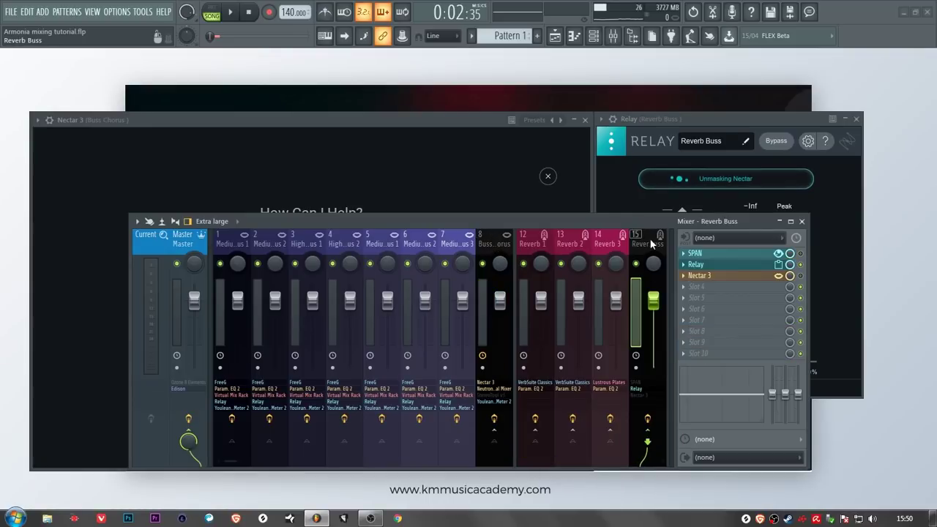
left_click(492, 245)
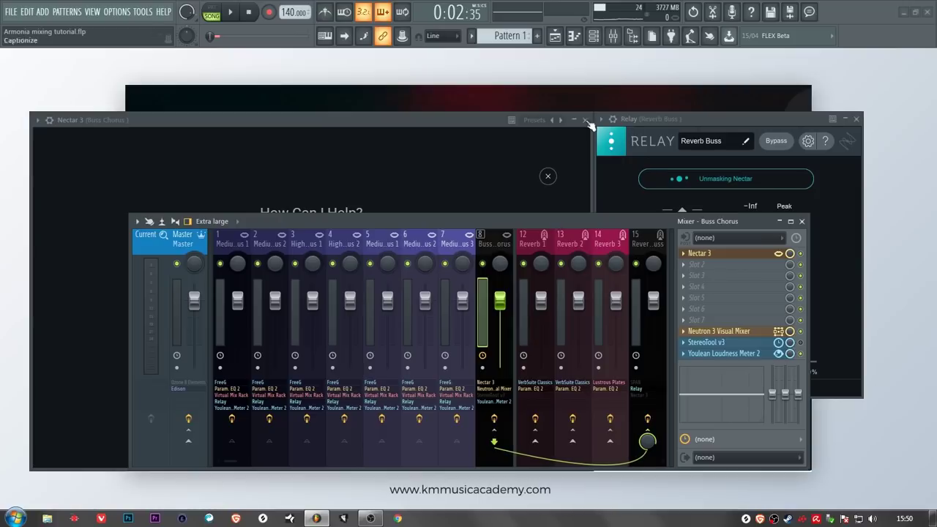
left_click(440, 117)
left_click(623, 220)
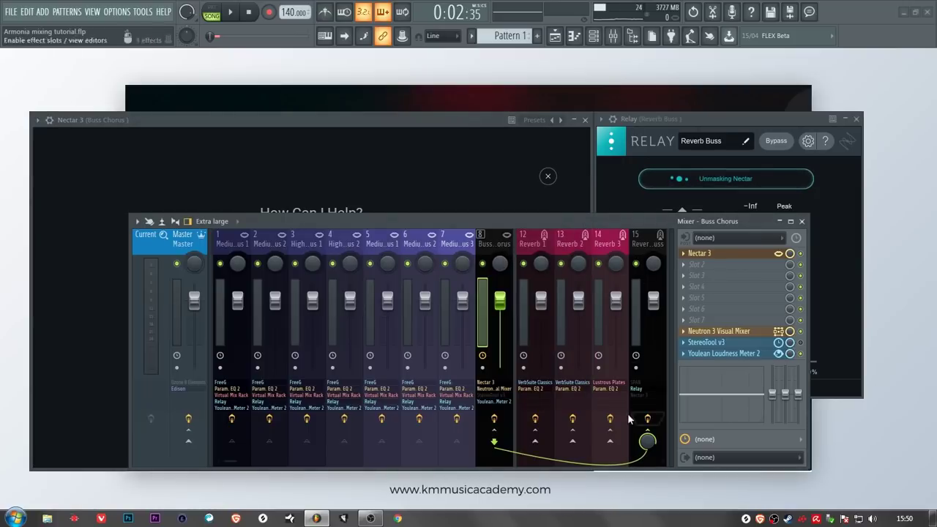
left_click(642, 244)
left_click(453, 130)
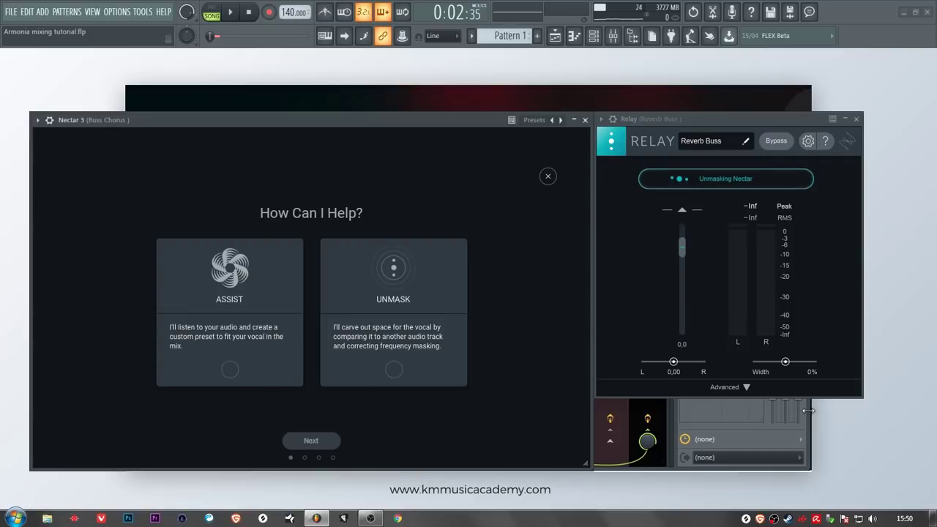
key("F9")
left_click(649, 243)
left_click(724, 123)
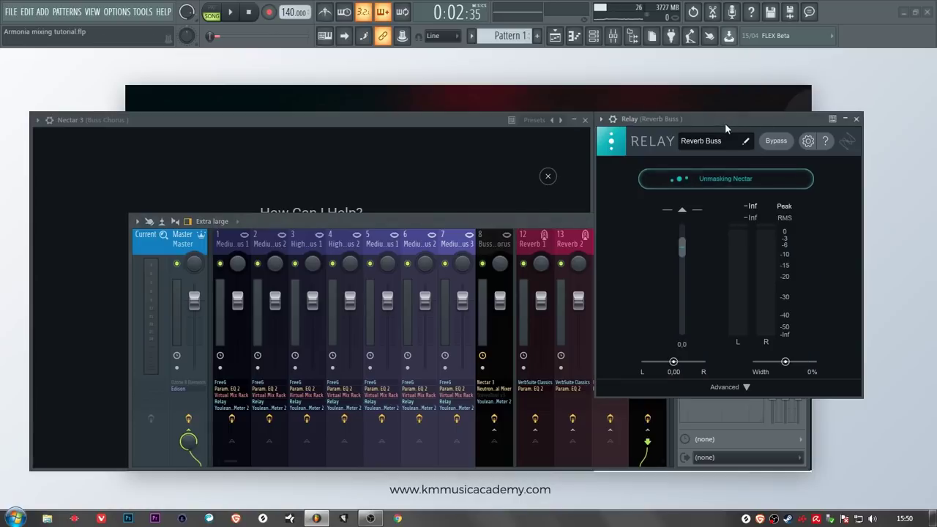
left_click(494, 244)
left_click(442, 186)
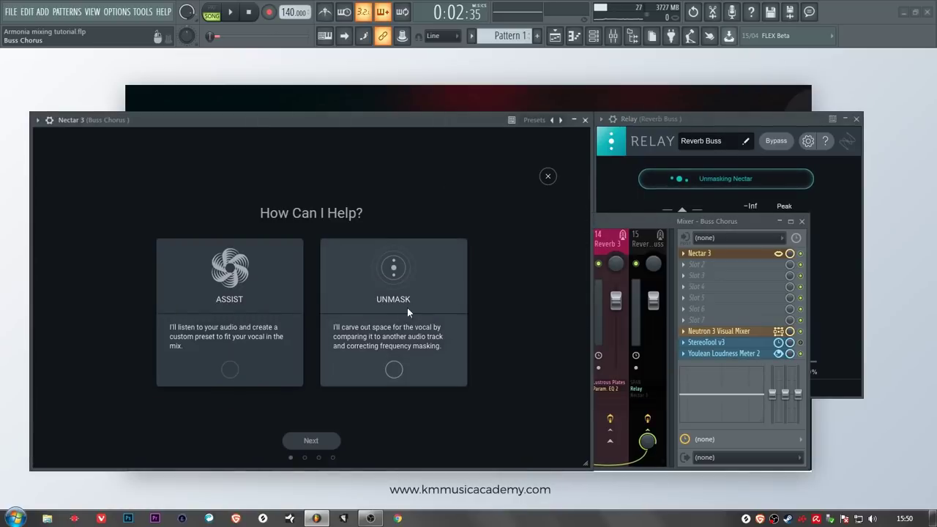
Try setting up Unmask in the Vocal Assistant with Reverb Buss as the source, and exit the assistant
left_click(394, 370)
left_click(311, 440)
left_click(339, 294)
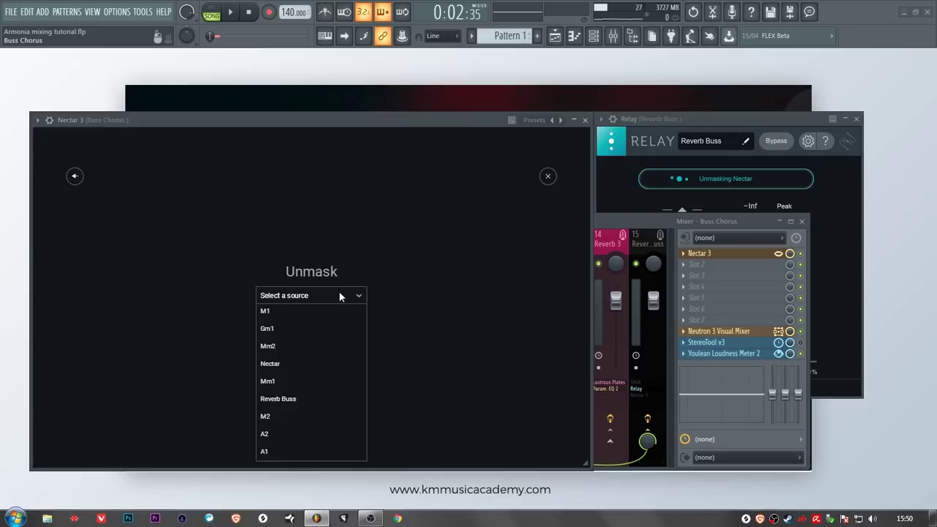
left_click(306, 400)
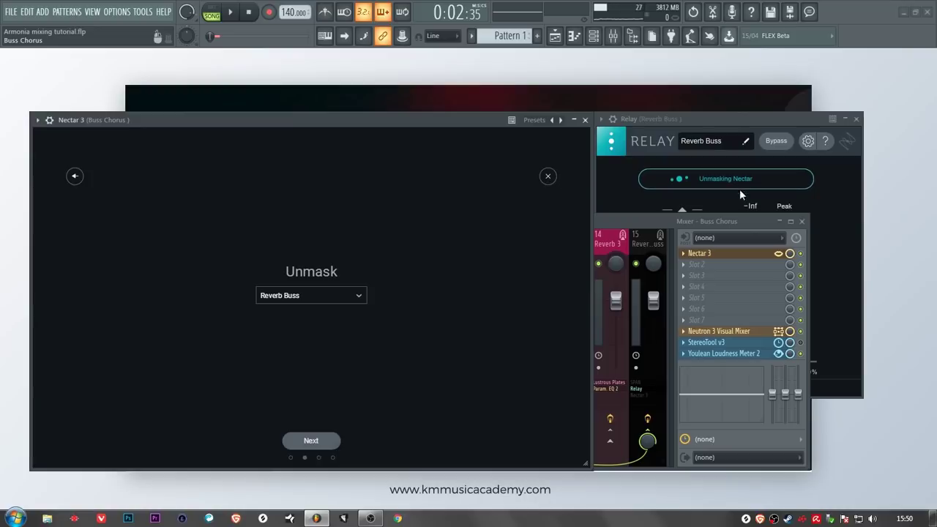
left_click(547, 176)
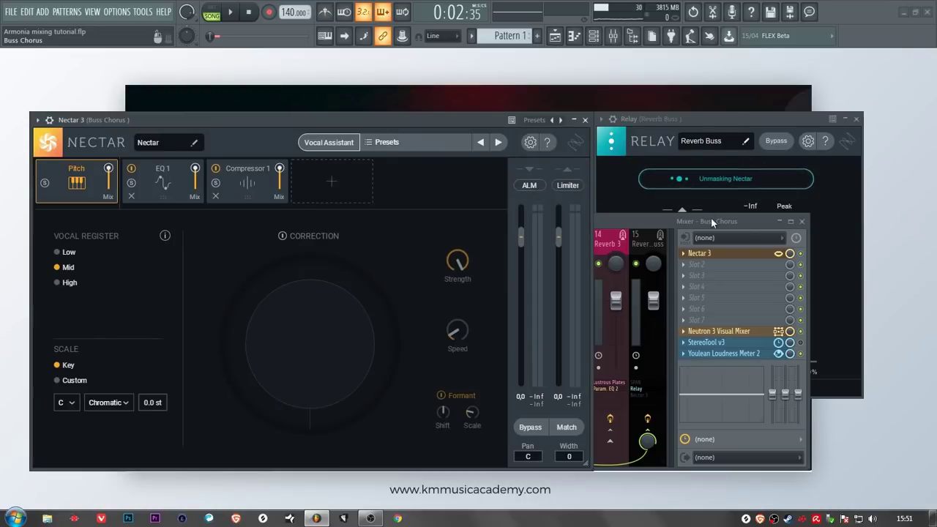
Select the Reverb Buss track, play the song to audition the unmasked mix, and stop playback
left_click(645, 232)
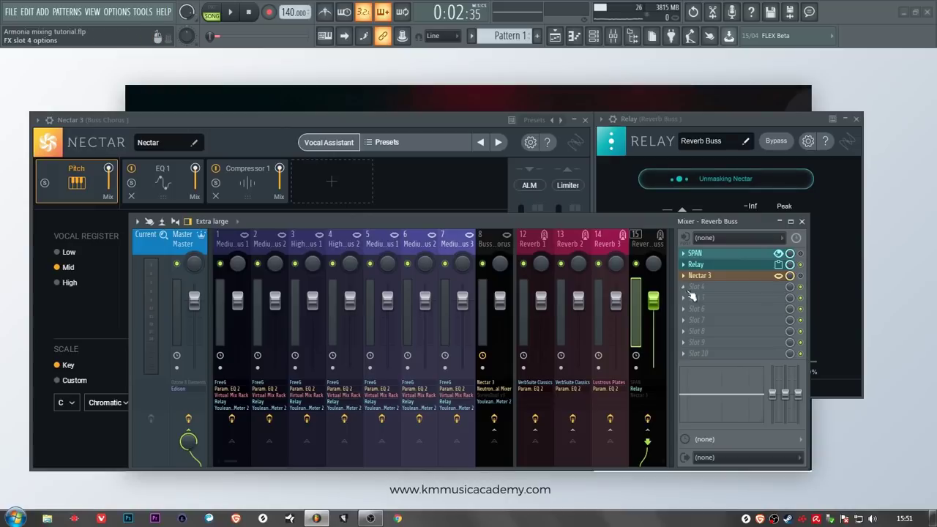
key("space")
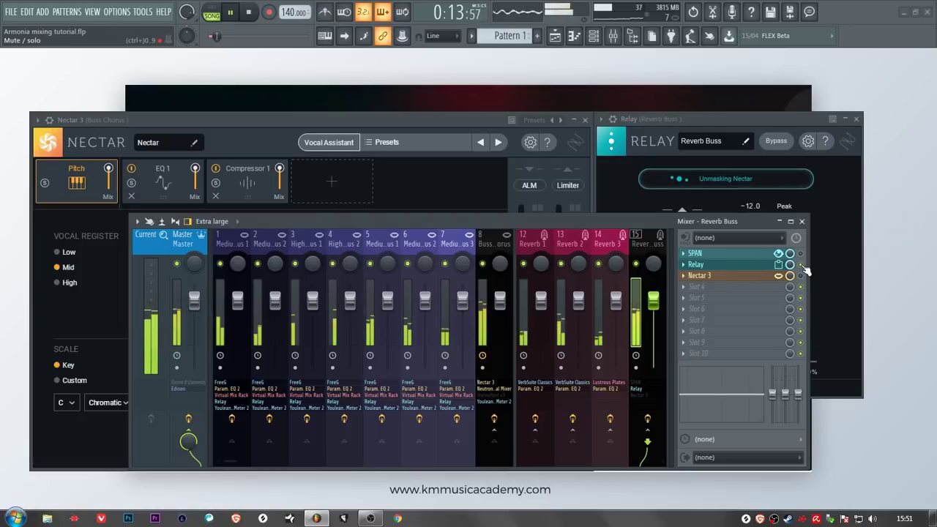
left_click(248, 14)
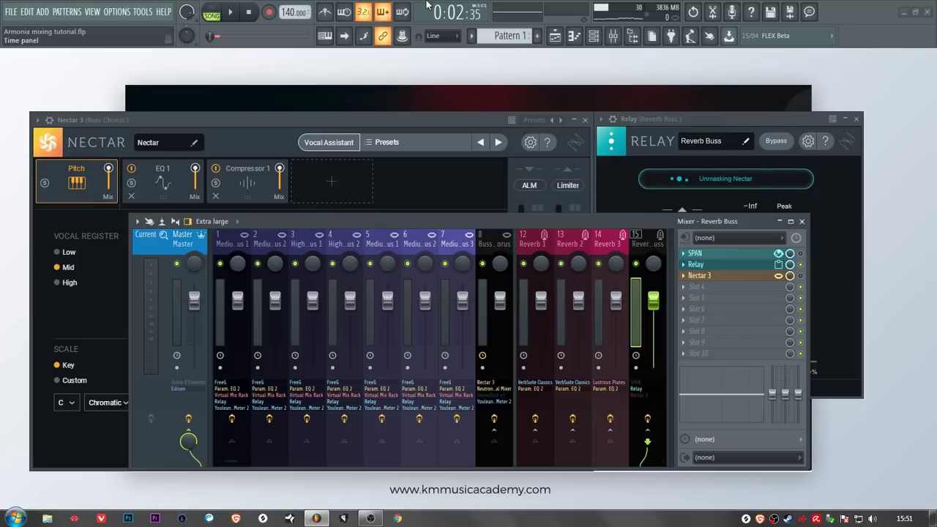
Close the Nectar 3 window of the Buss Chorus and the Relay window of the Reverb Buss
left_click(585, 119)
left_click_drag(692, 117, 447, 113)
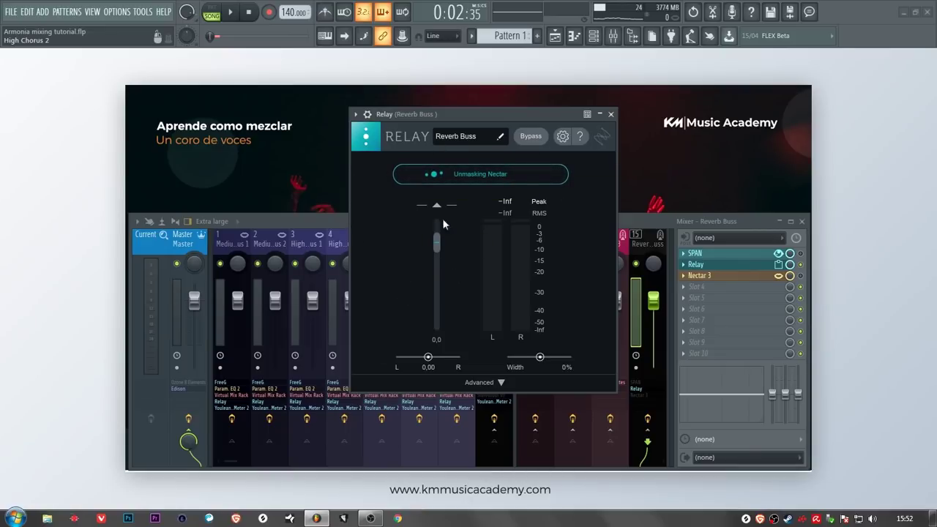
left_click(611, 113)
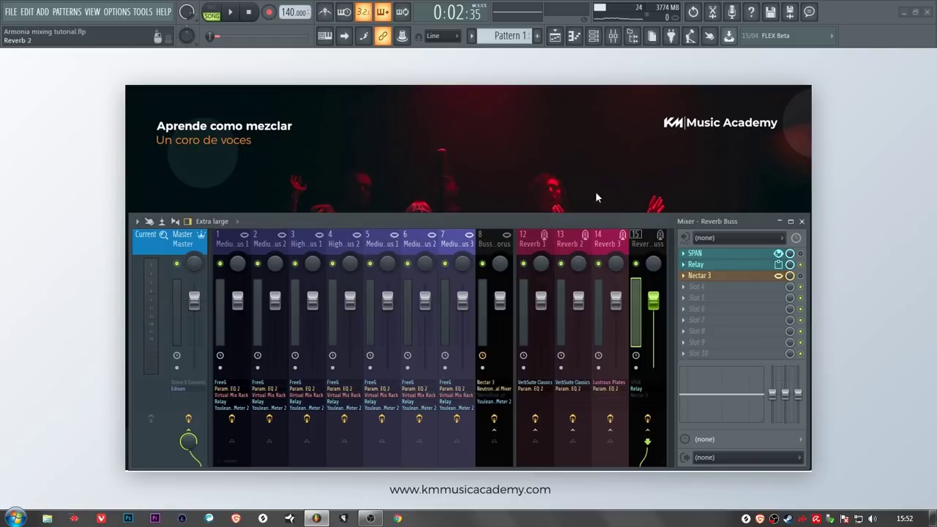
Minimize the mixer and set the workspace background image to 8-Final-Buss
left_click(780, 221)
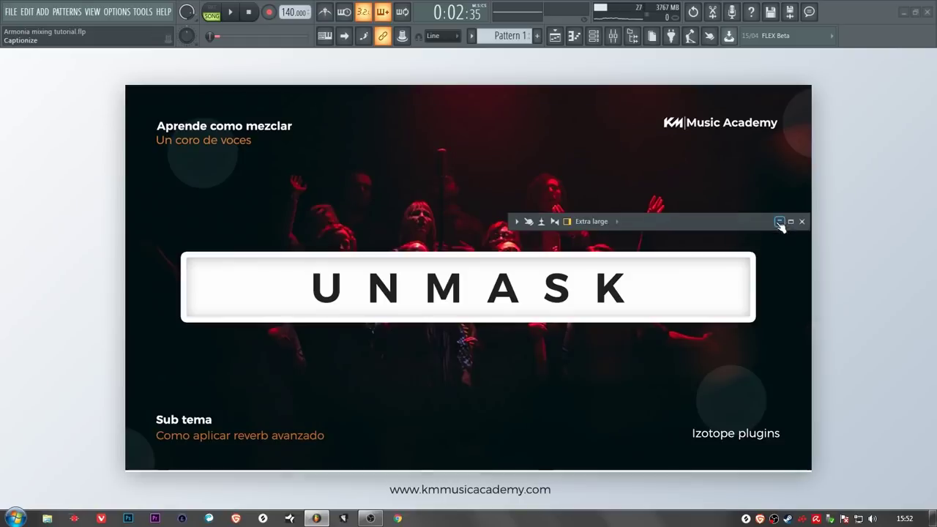
left_click(92, 12)
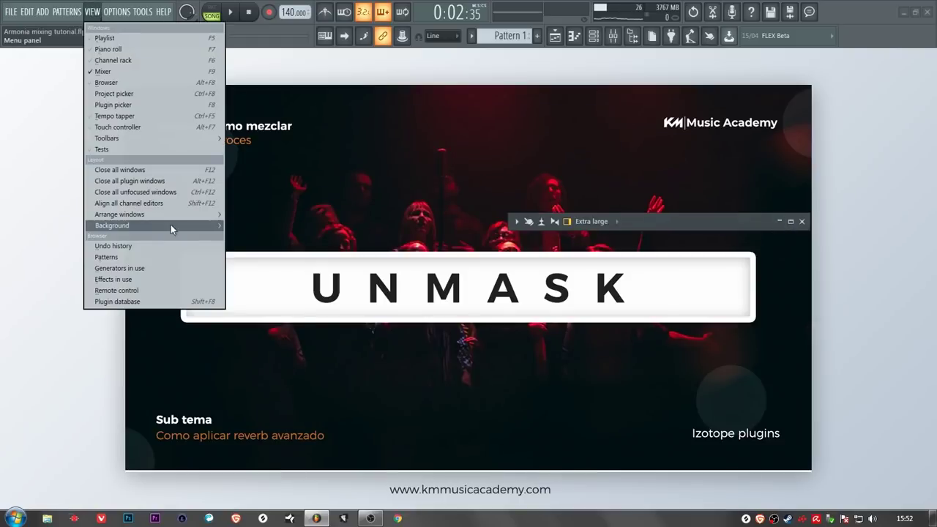
mouse_move(170, 225)
left_click(251, 229)
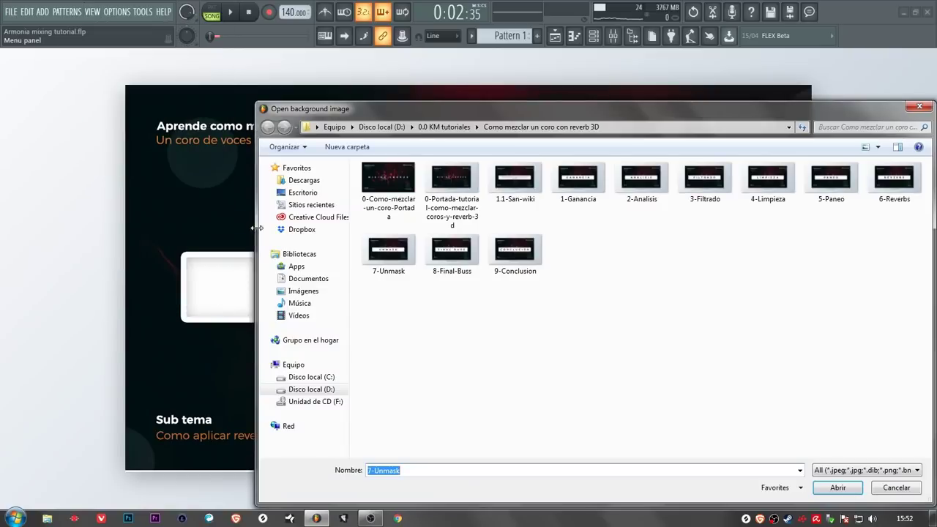
double_click(450, 253)
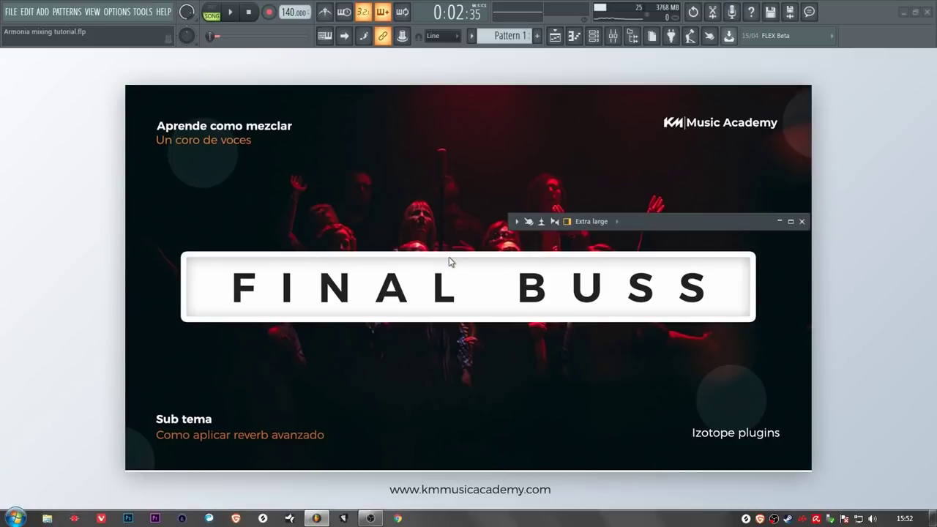
Restore the mixer and enable the Nectar 3 effect on the Reverb Buss track
left_click(779, 221)
left_click(558, 253)
left_click(636, 248)
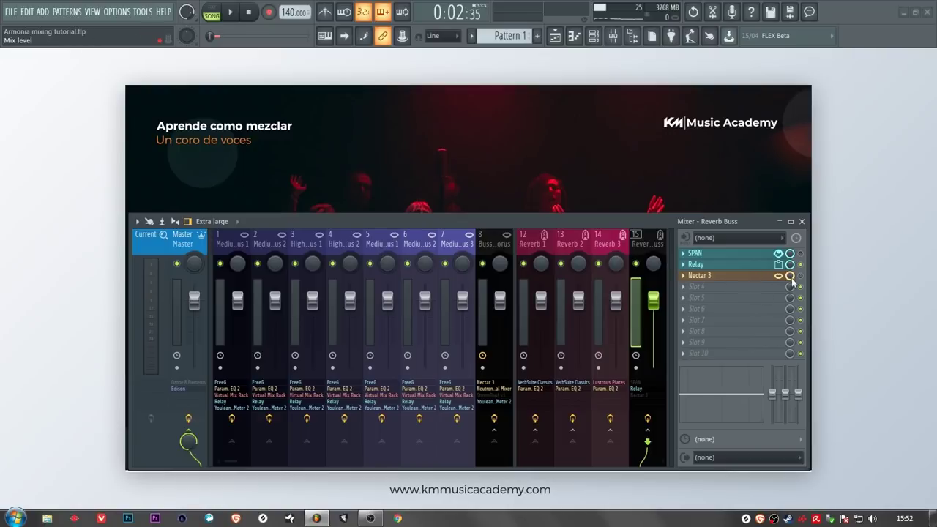
Open Nectar 3 on the Buss Chorus track and remove its EQ 1 and Compressor 1 modules
left_click(501, 246)
left_click(699, 254)
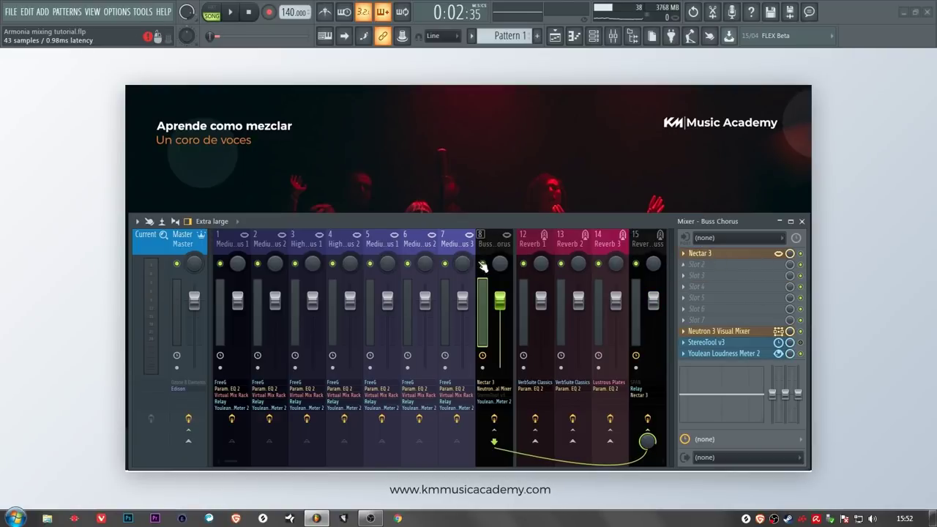
left_click(170, 173)
left_click(243, 184)
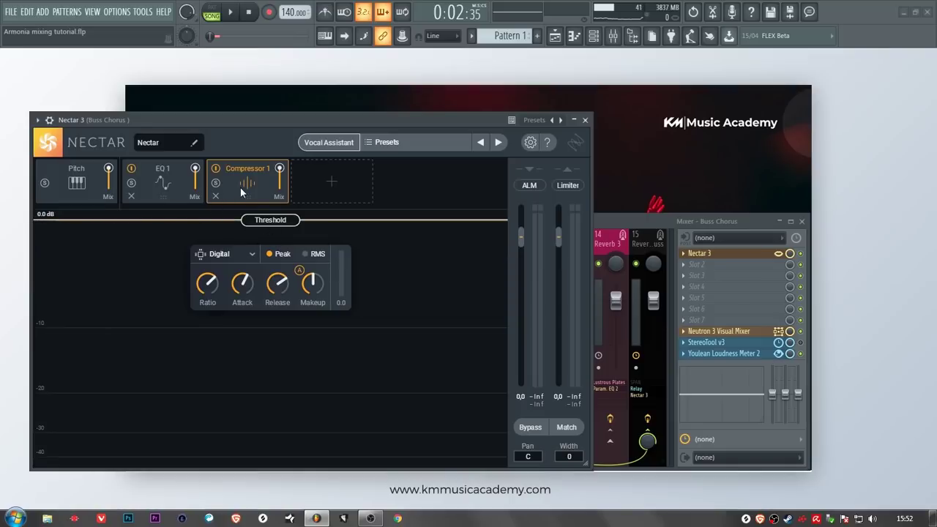
left_click(150, 181)
left_click(131, 195)
left_click(131, 196)
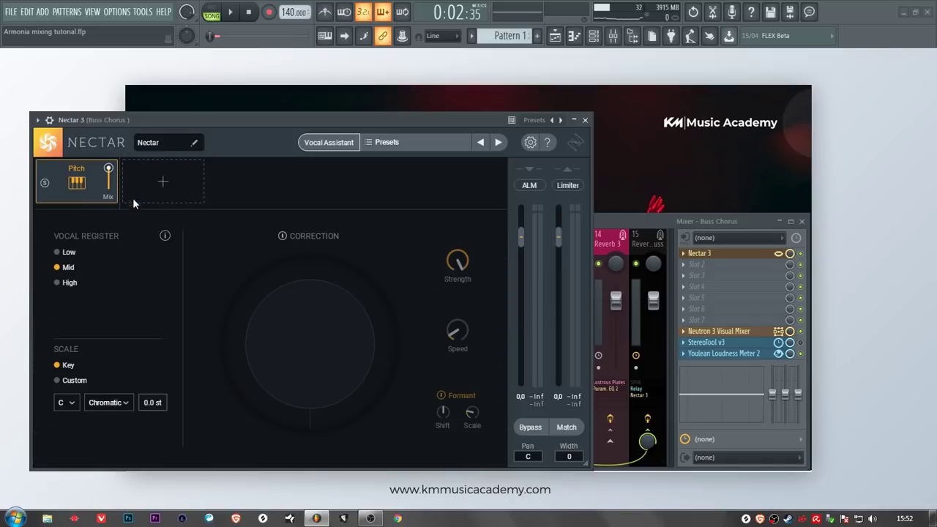
Open Nectar 3 on the Reverb Buss in place of the Buss Chorus one and bypass its Delay, EQ 1 and Compressor 1 modules
left_click(585, 119)
left_click(647, 322)
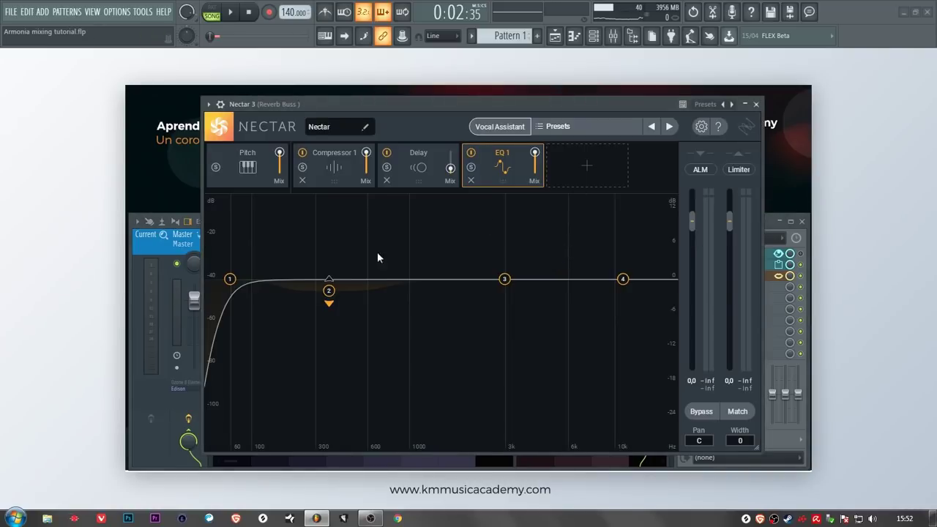
left_click(337, 160)
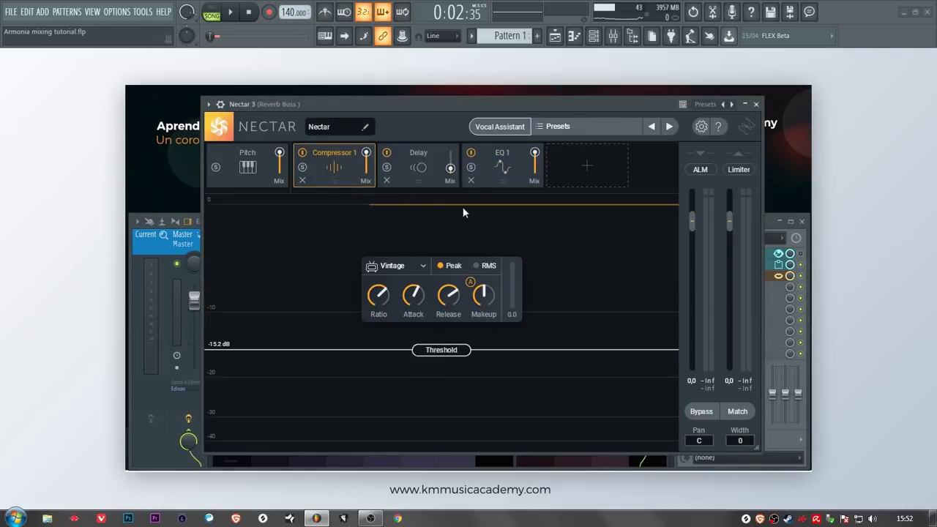
left_click(766, 223)
left_click(386, 152)
left_click(471, 152)
left_click(301, 153)
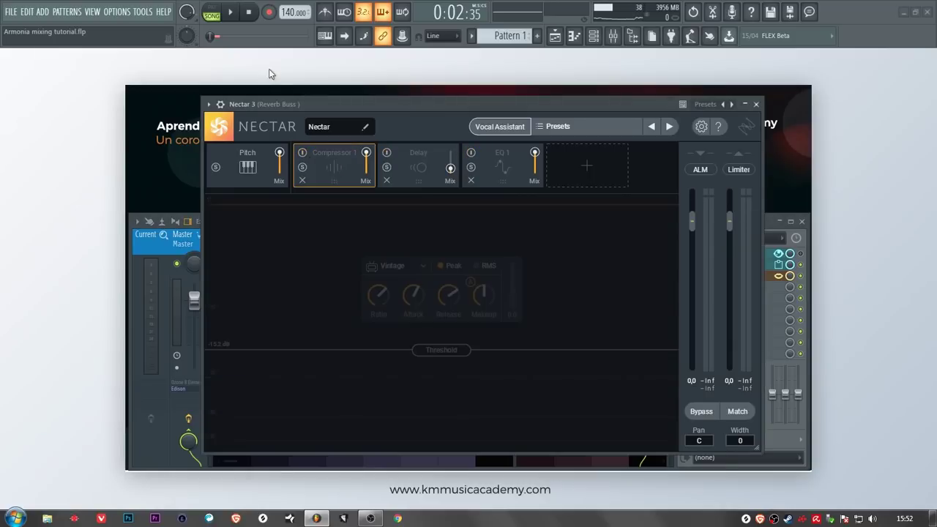
Play the song and re-enable the Compressor 1 module of Nectar 3 on the Reverb Buss during playback
left_click(234, 13)
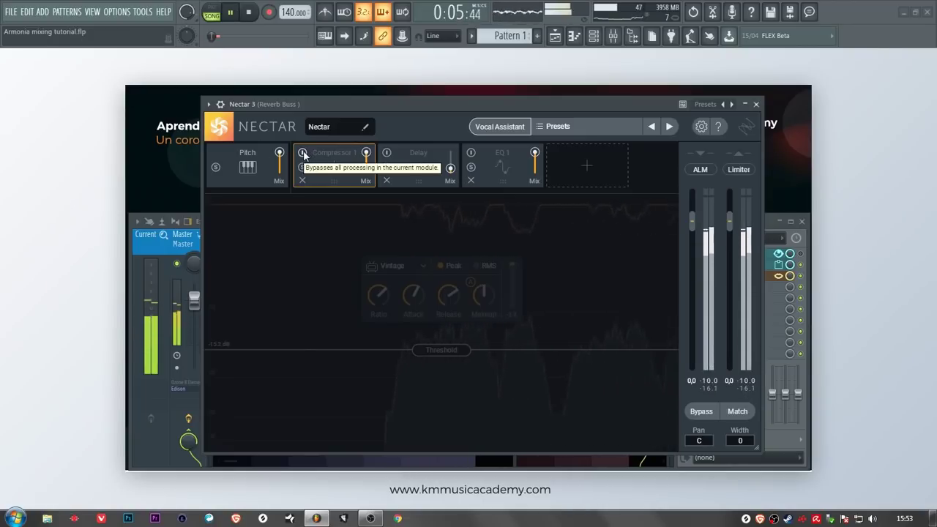
left_click(303, 153)
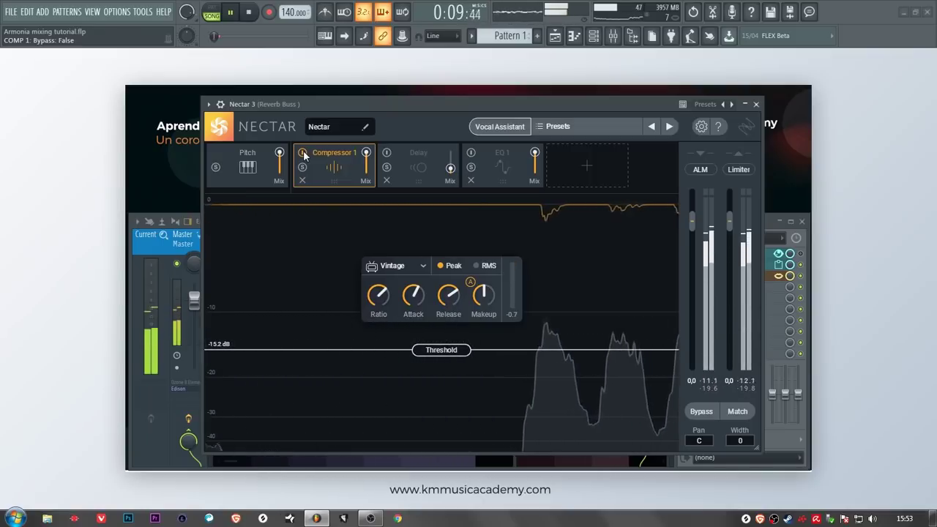
Compare the reverb bus with the Compressor 1 module bypassed and active, and stop playback
left_click(302, 153)
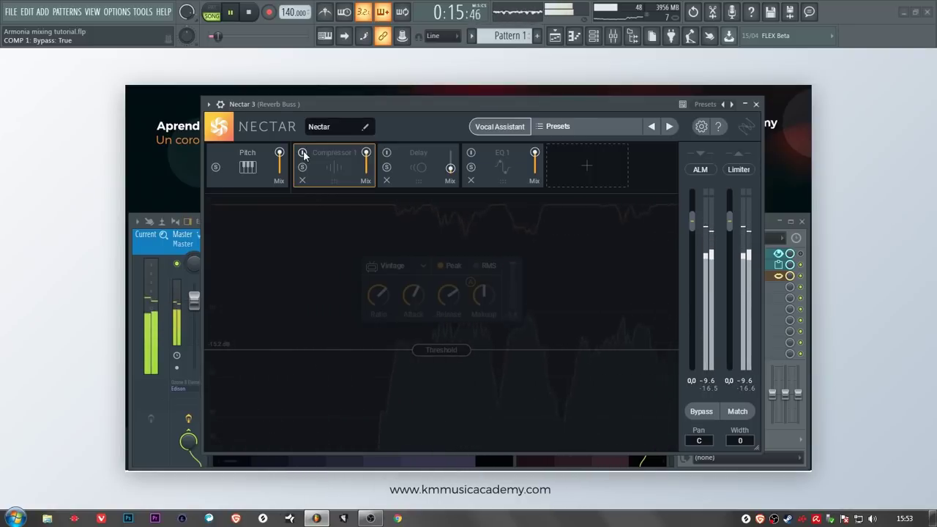
left_click(302, 153)
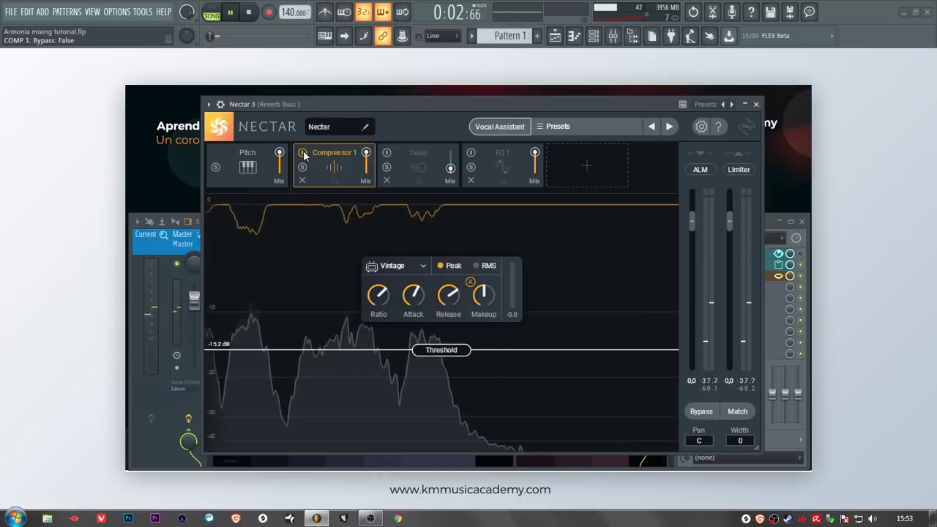
left_click(249, 14)
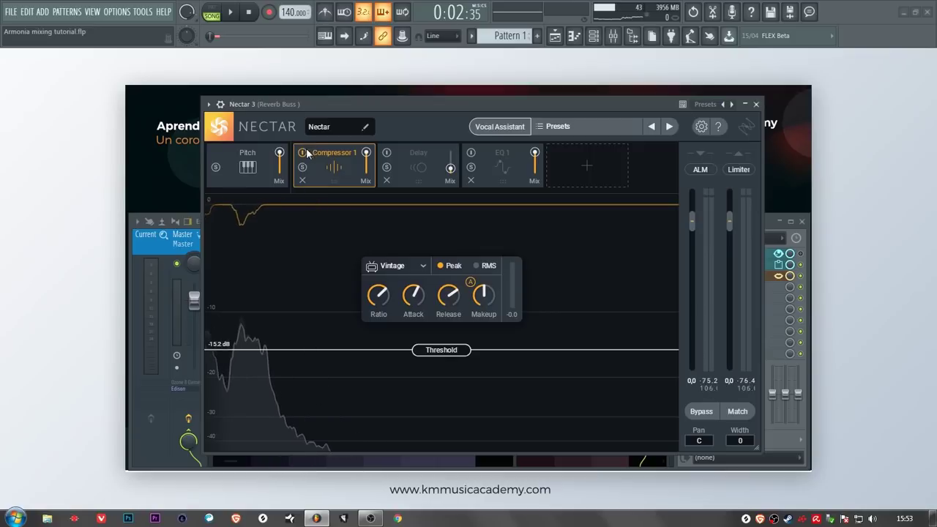
Re-enable the Delay module of Nectar 3 on the Reverb Buss, comparing it bypassed and active during playback
left_click(391, 160)
left_click(387, 154)
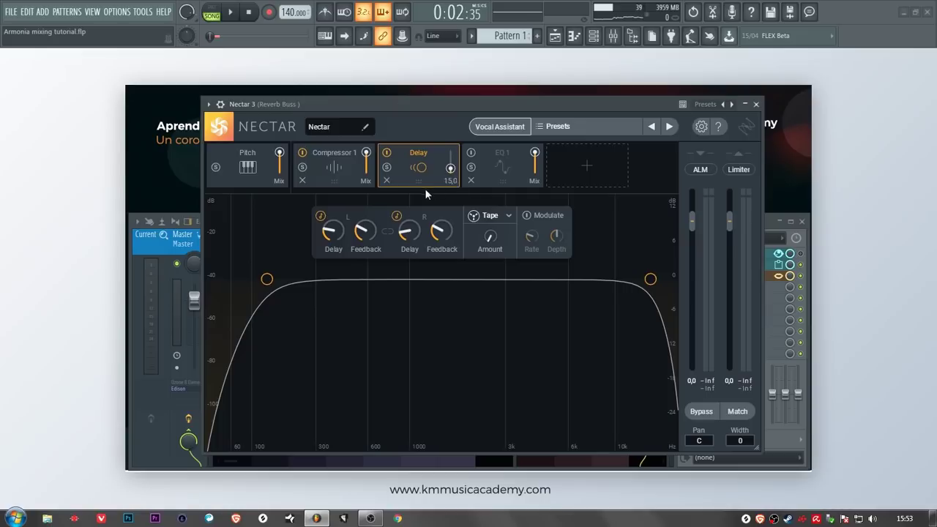
mouse_move(442, 230)
left_click(387, 152)
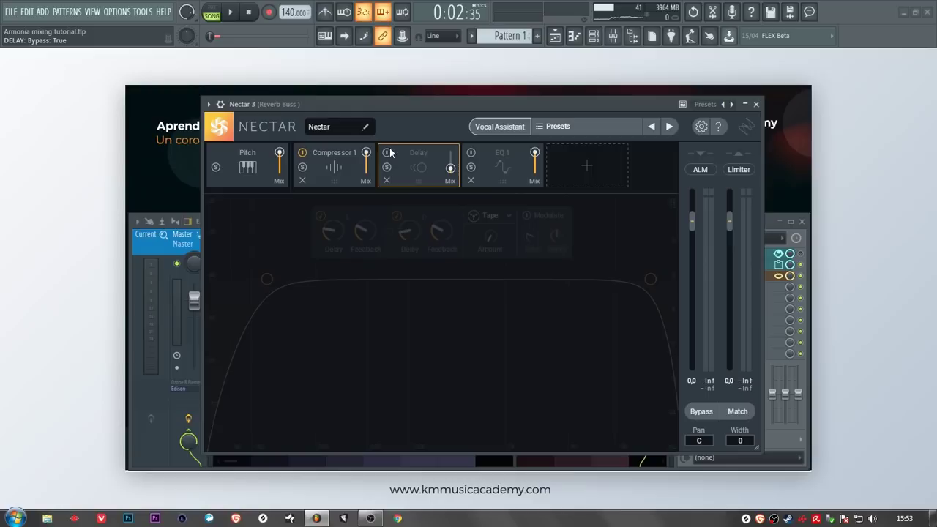
left_click(229, 14)
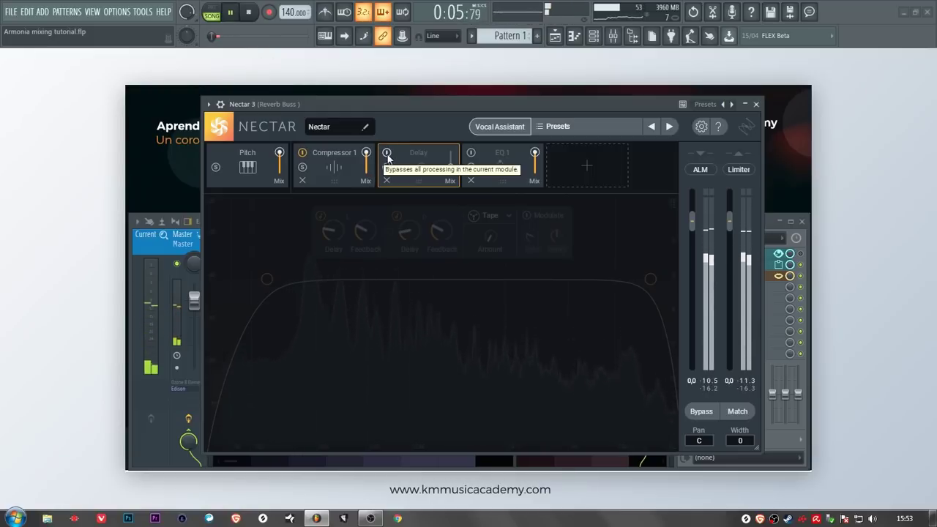
left_click(387, 154)
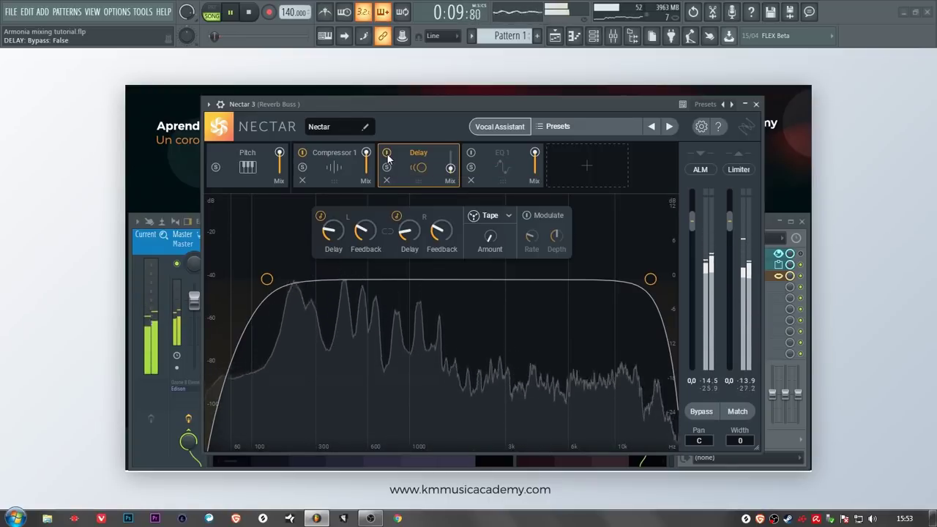
left_click(387, 153)
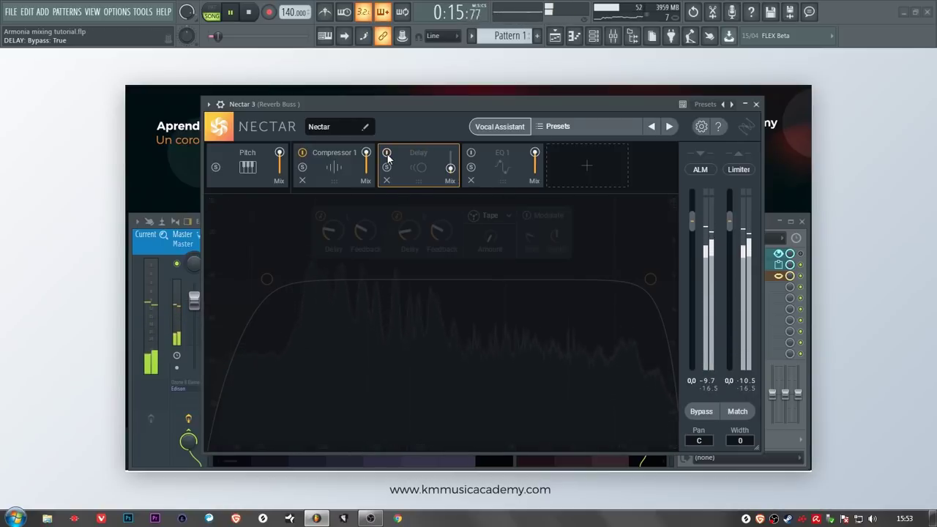
left_click(387, 153)
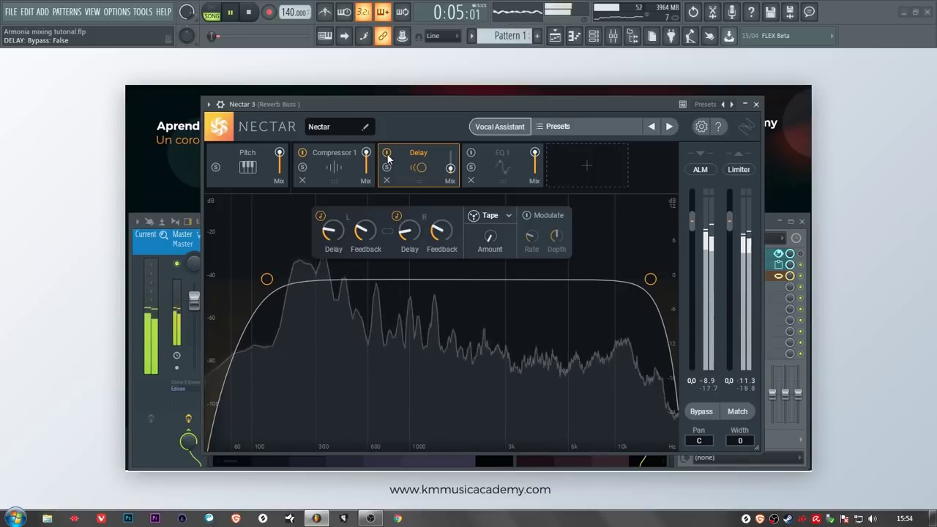
left_click(250, 12)
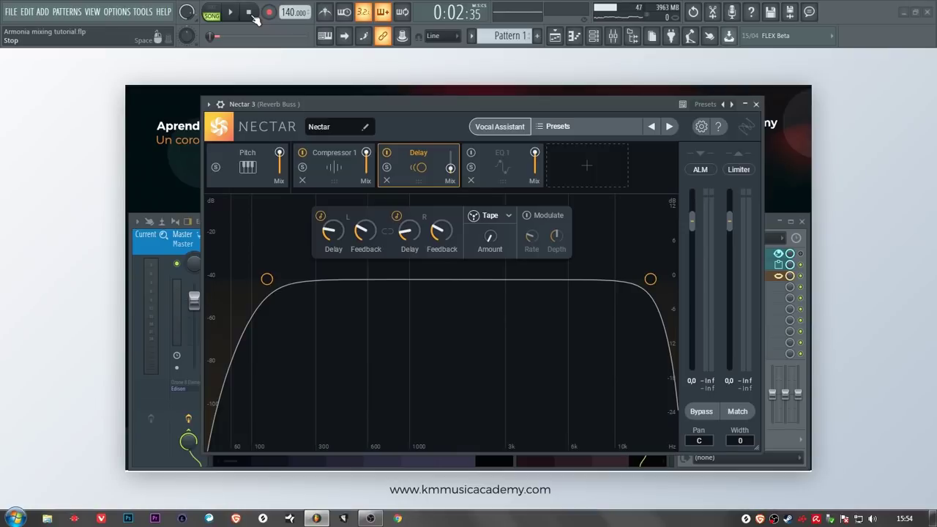
Re-enable the EQ 1 module on the Reverb Buss, checking its band 2 and comparing it bypassed and active during playback
left_click(507, 160)
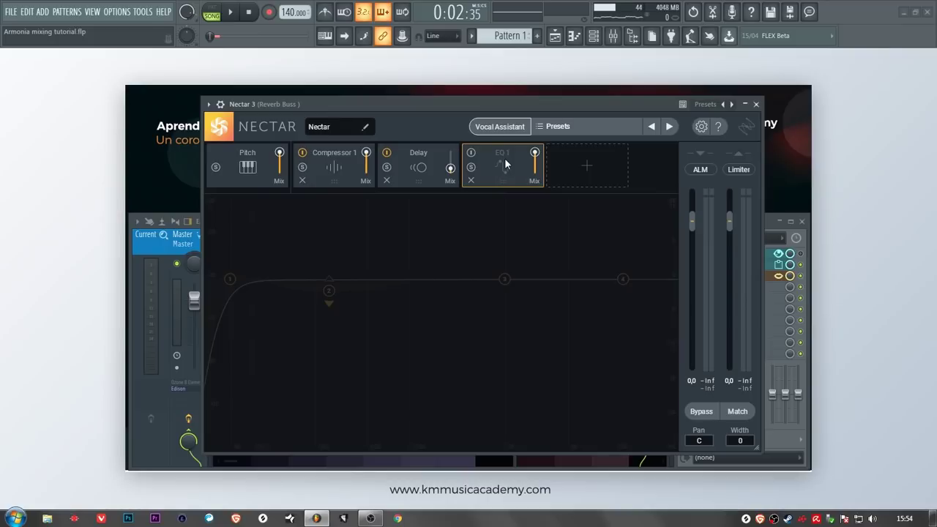
left_click(443, 162)
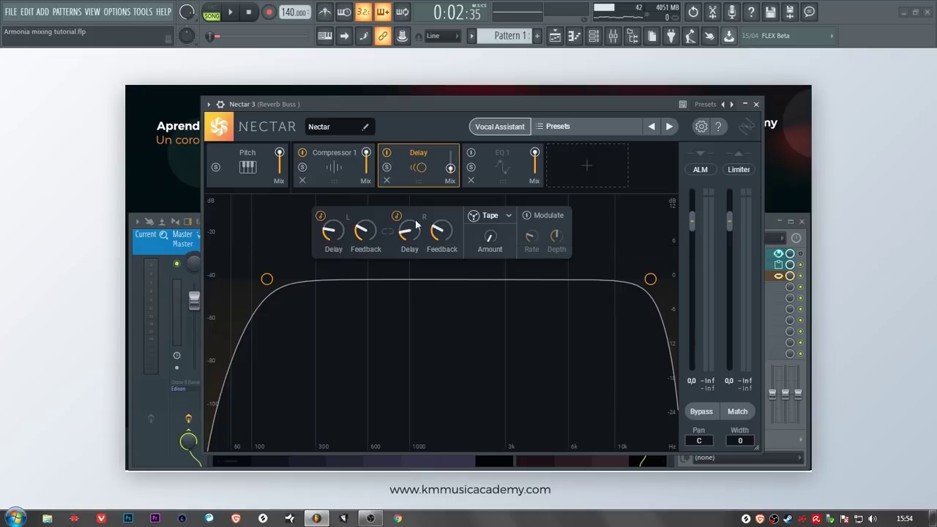
left_click(496, 165)
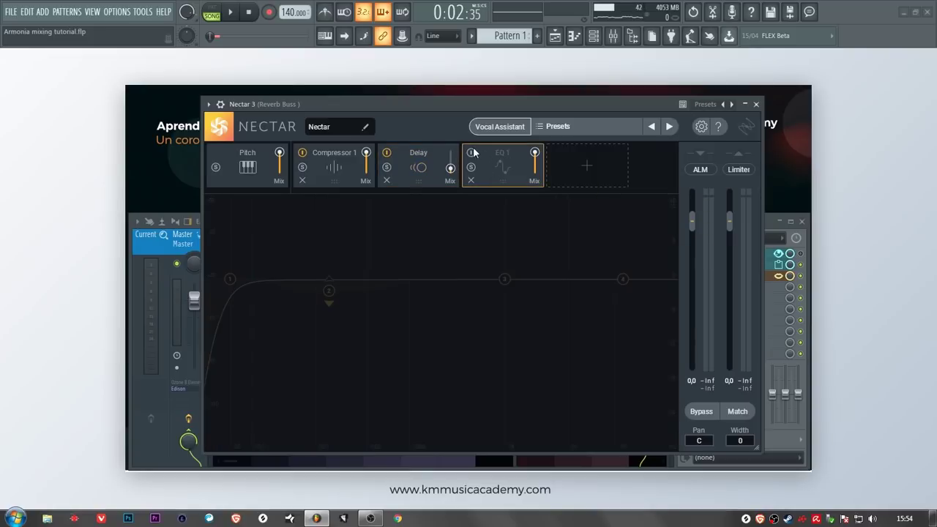
left_click(472, 153)
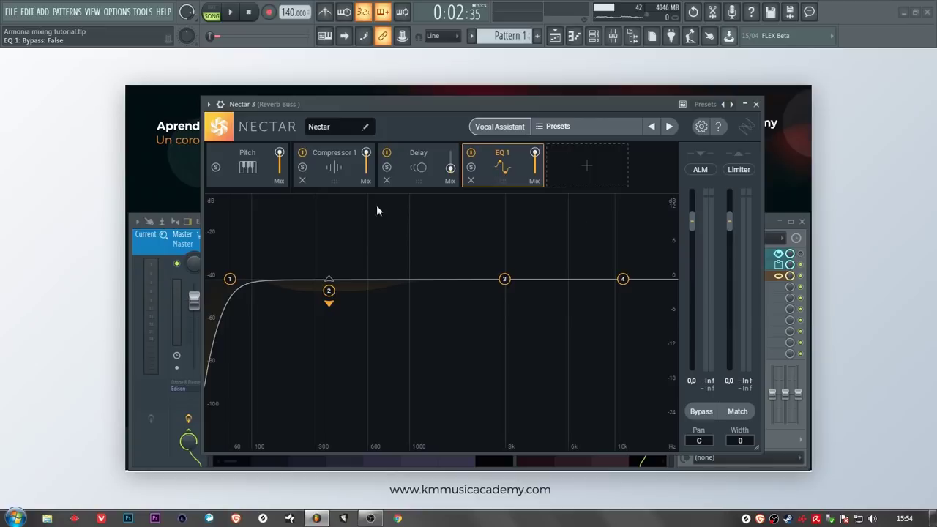
left_click(328, 292)
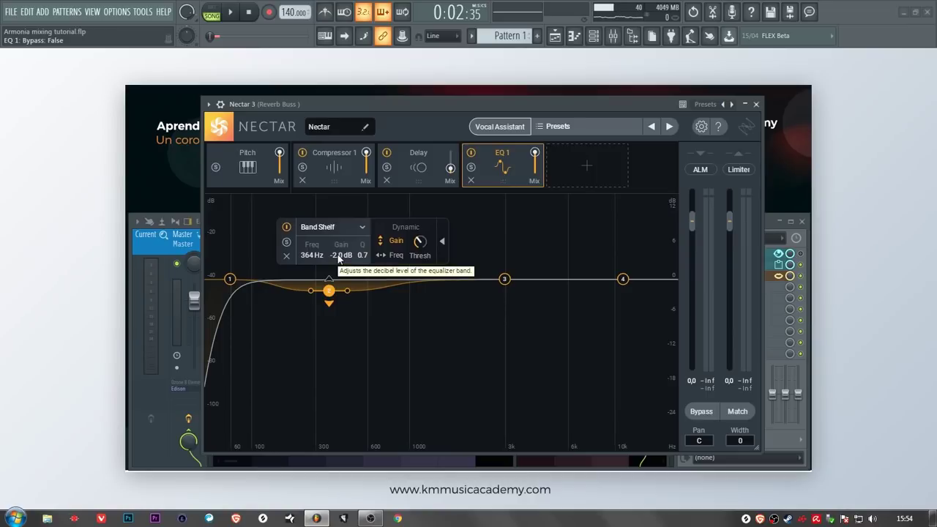
left_click(471, 152)
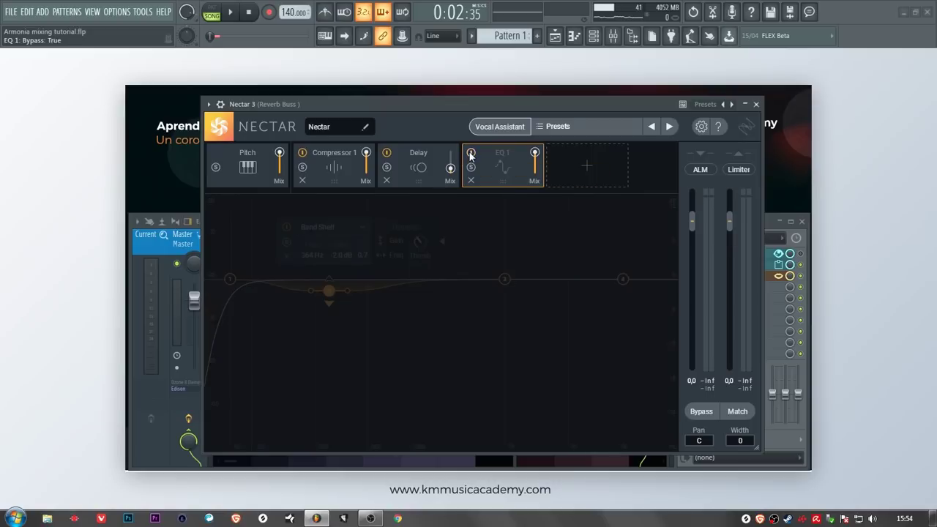
left_click(238, 16)
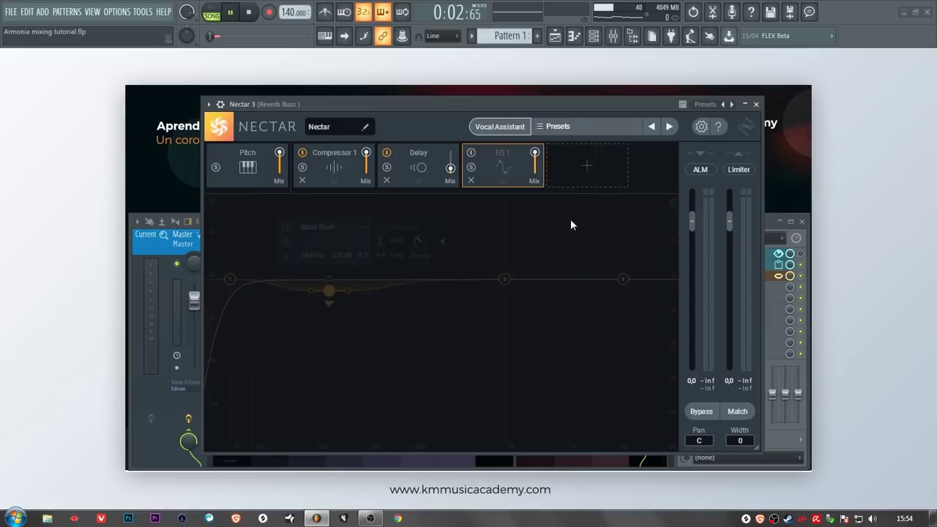
left_click(472, 152)
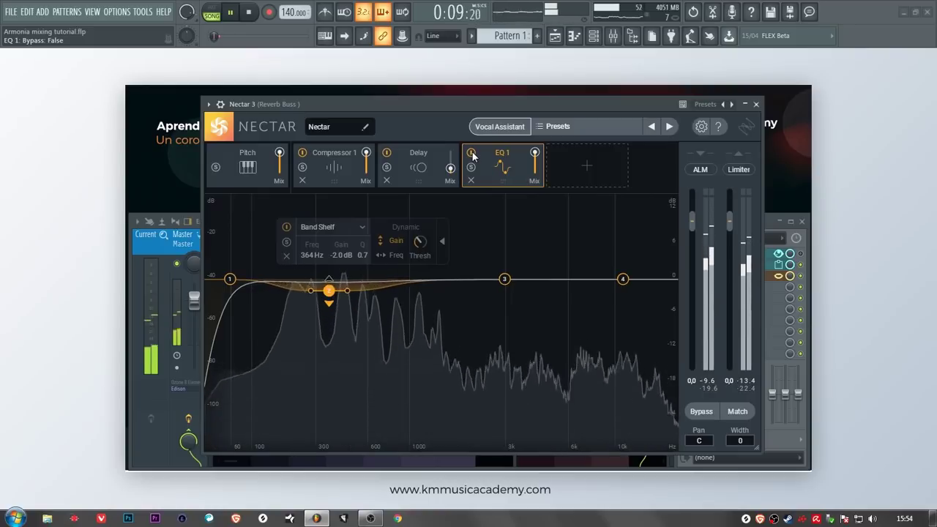
left_click(472, 152)
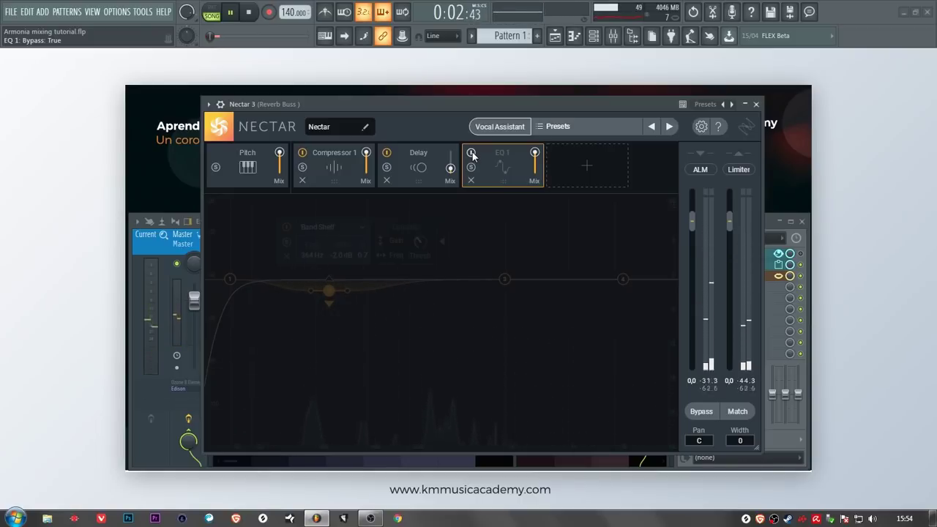
left_click(472, 152)
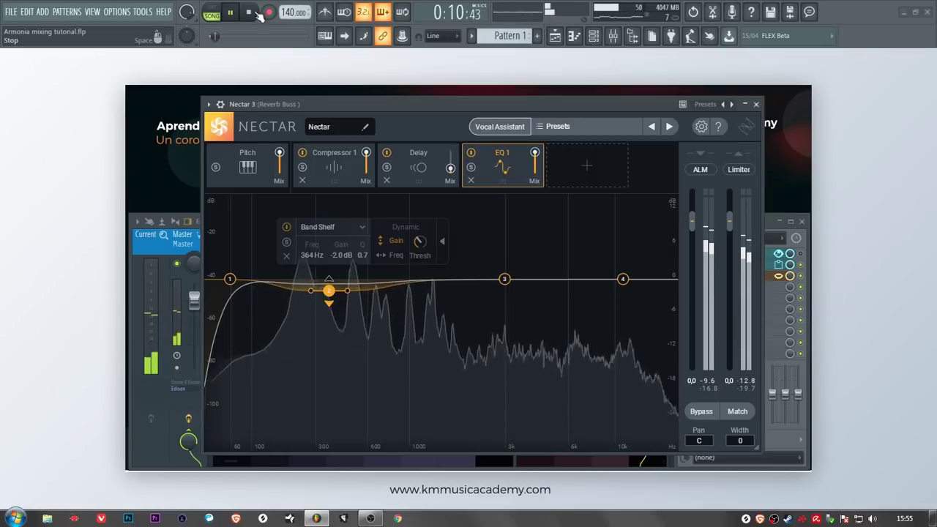
key("space")
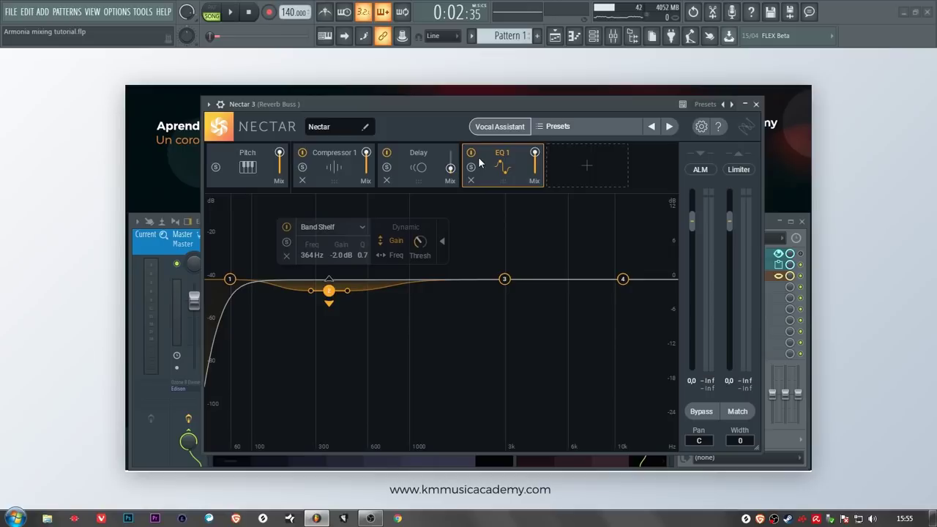
Close Nectar 3, and enable Ozone 8 Elements and disable Edison on the Master track
left_click(756, 104)
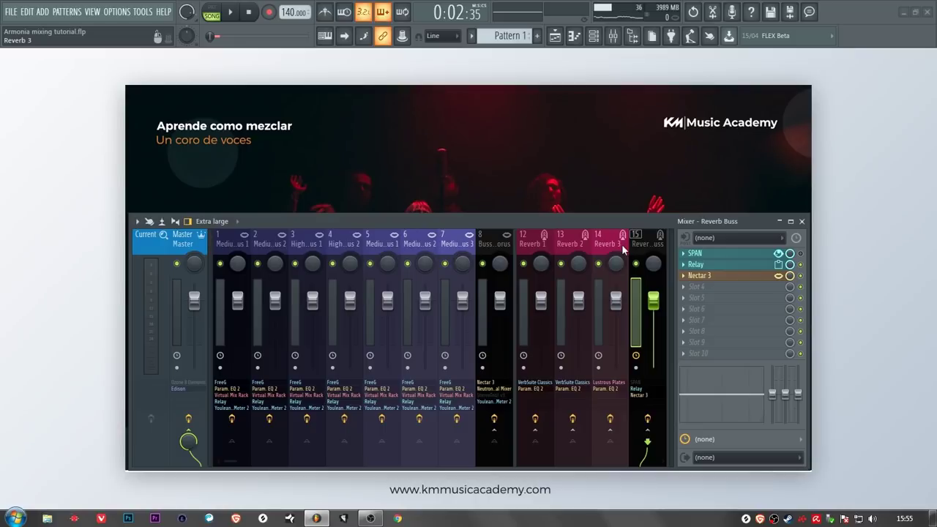
left_click(356, 242)
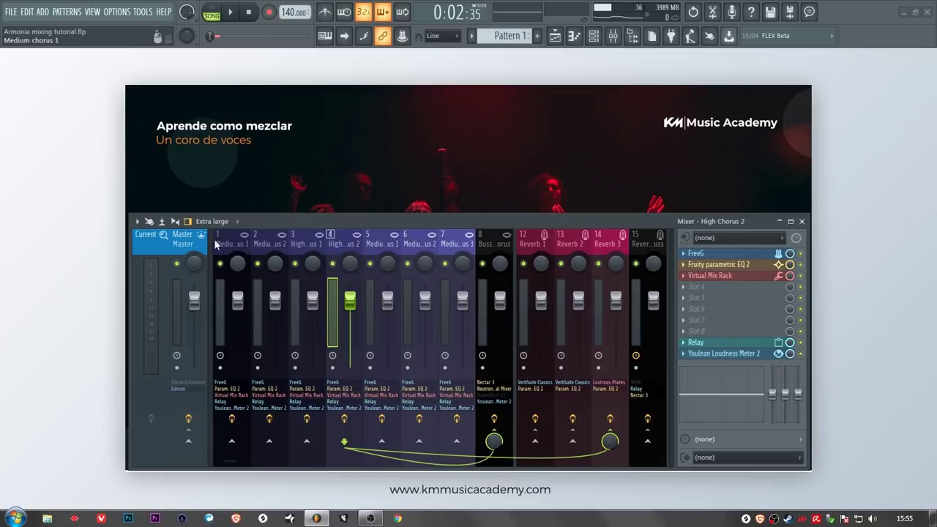
left_click(183, 249)
left_click(800, 253)
left_click(799, 264)
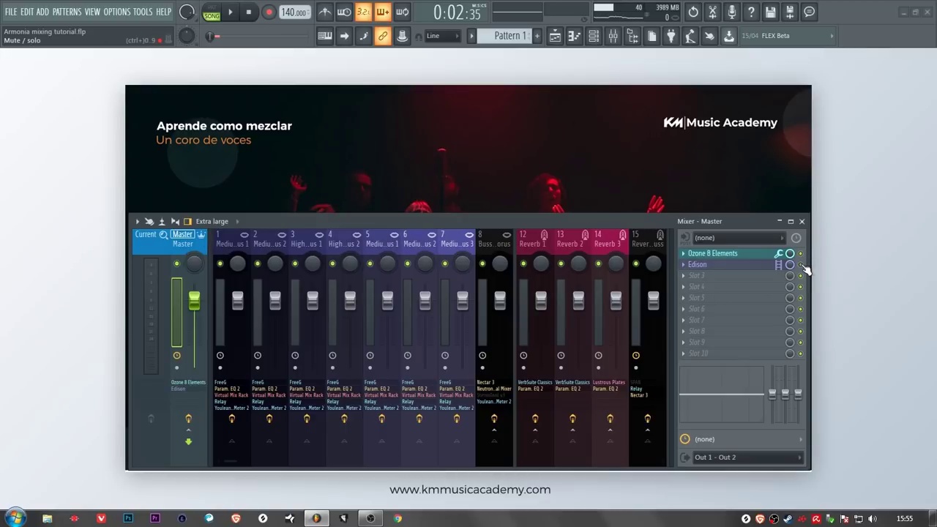
Open Ozone 8 Elements on the Master track and set the Maximizer threshold to -12 dB
left_click(728, 265)
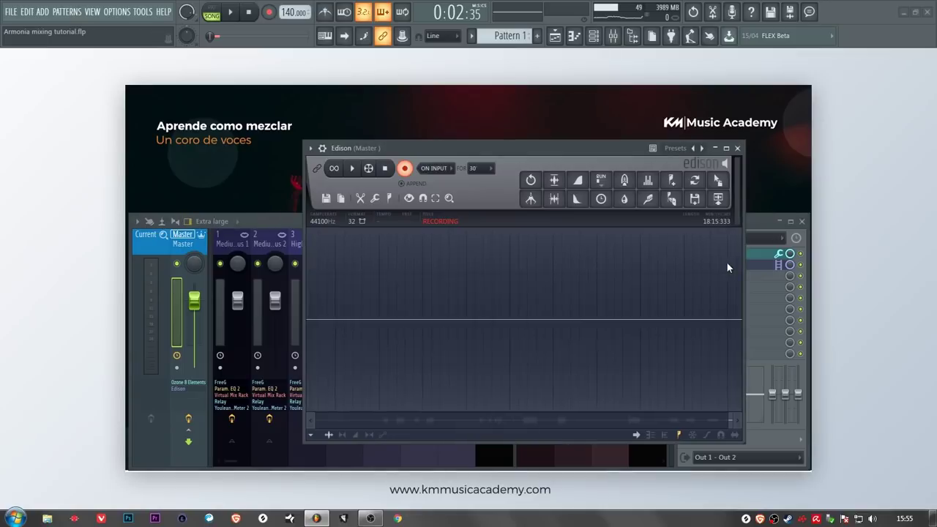
left_click(737, 149)
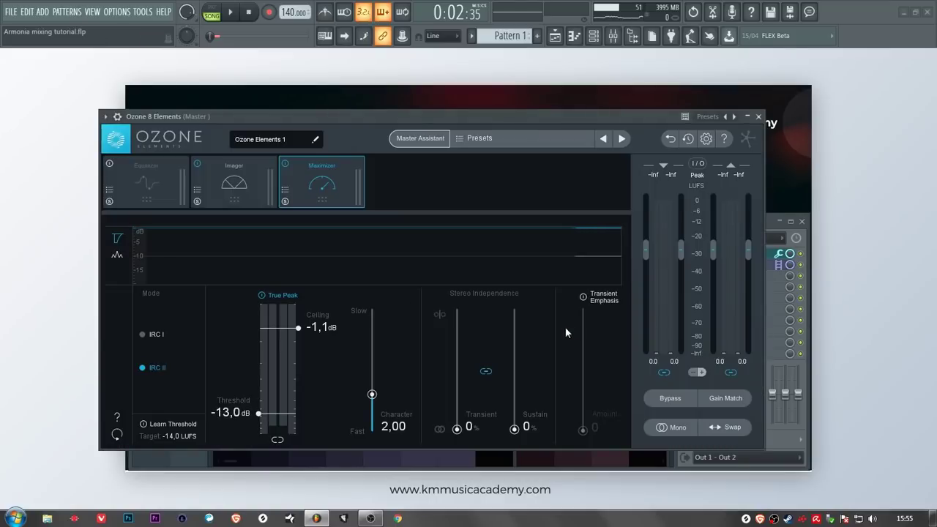
double_click(232, 414)
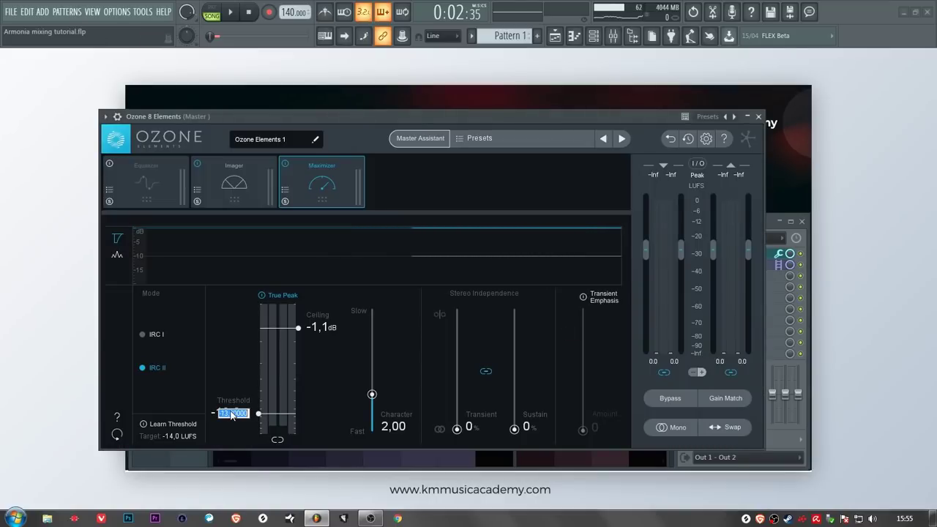
type("12")
key("Return")
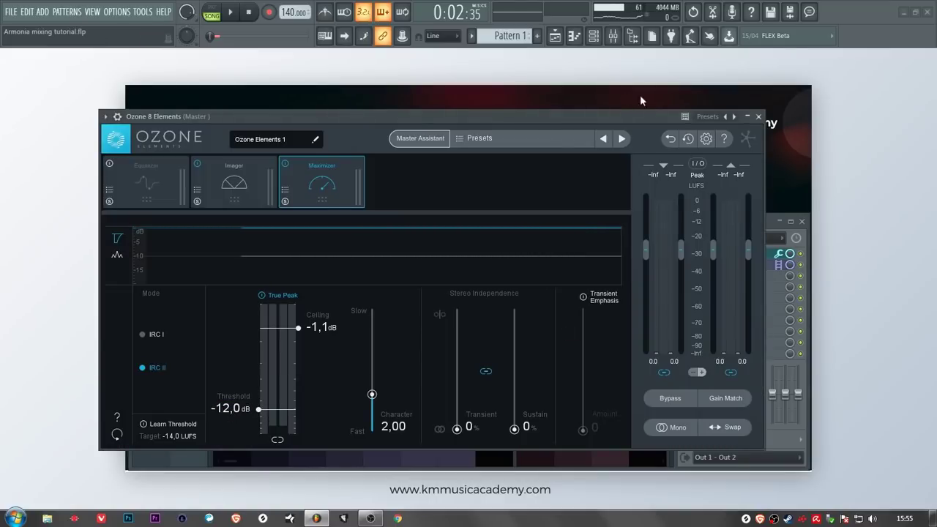
Keep the Ozone 8 Elements window in view and play the song to check the Maximizer's levels
left_click(759, 116)
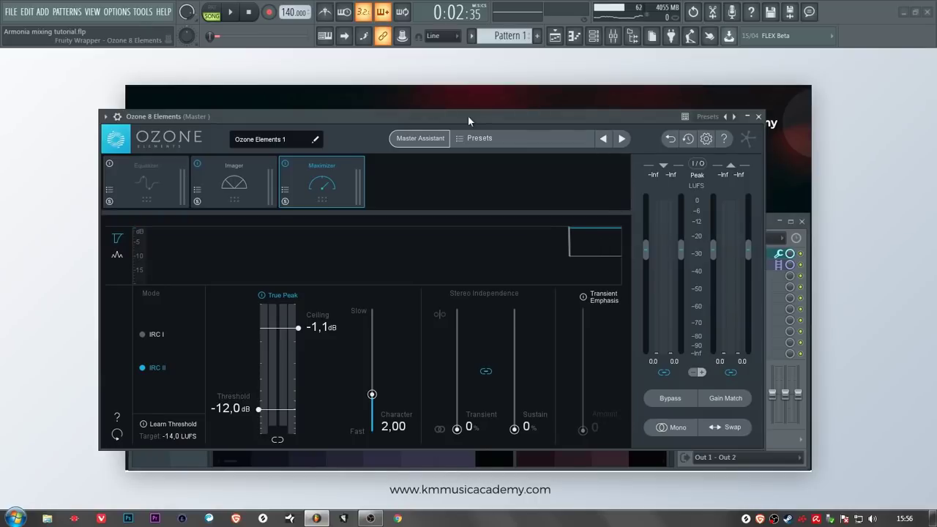
left_click_drag(467, 115, 527, 115)
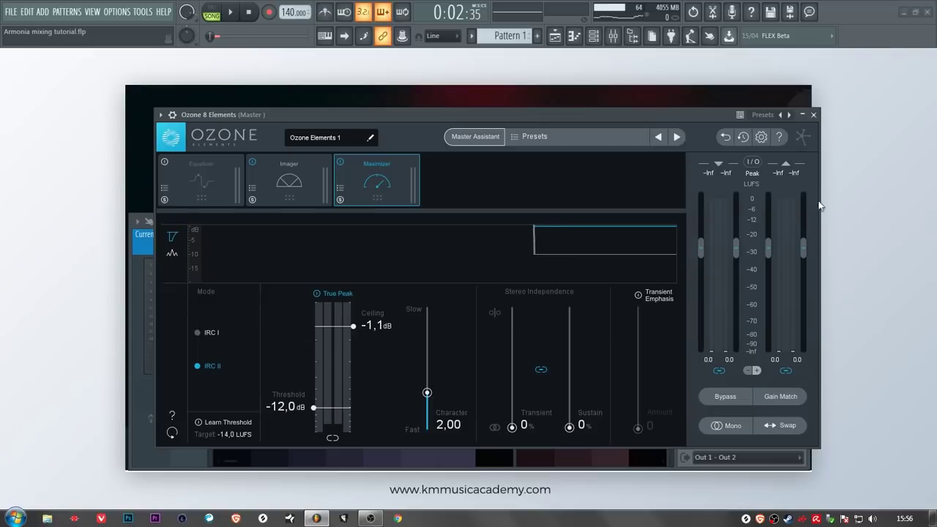
left_click(230, 12)
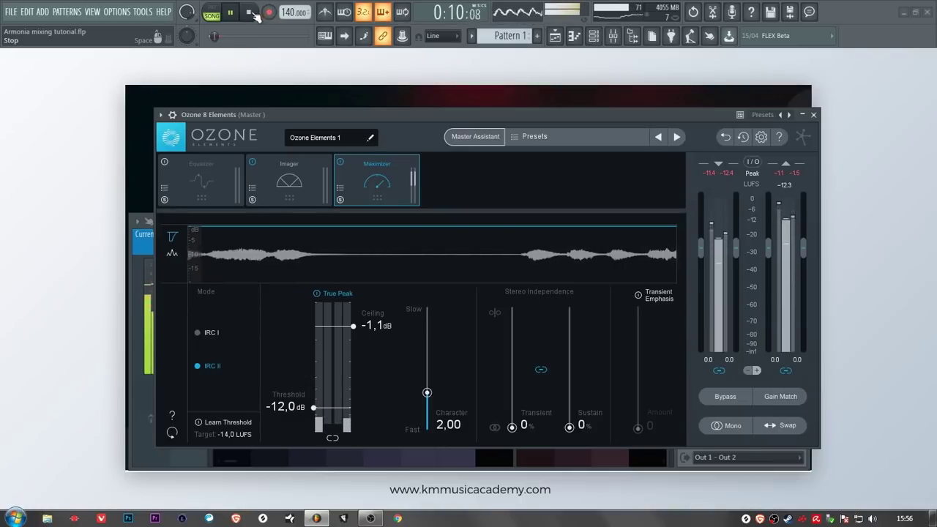
left_click(249, 13)
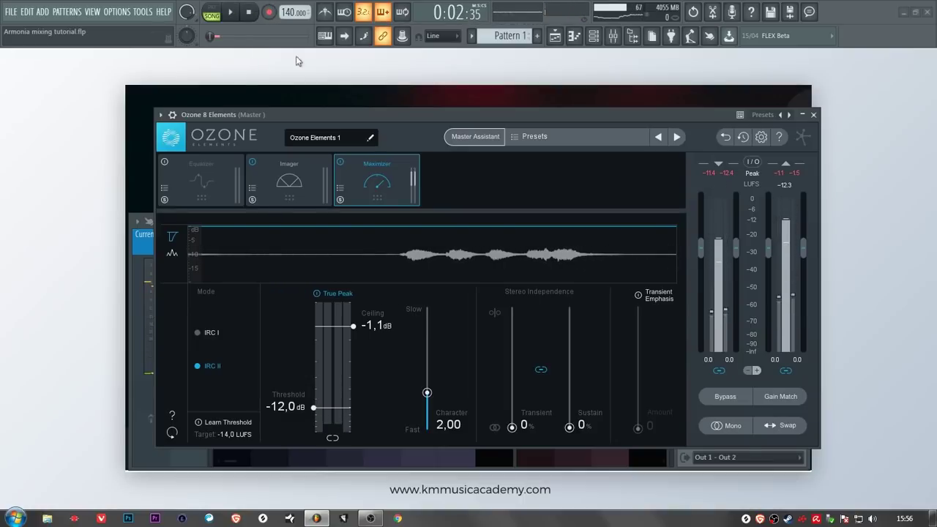
Close Ozone 8 Elements, minimize the mixer and set the image 9-Conclusion as the background wallpaper
left_click(814, 114)
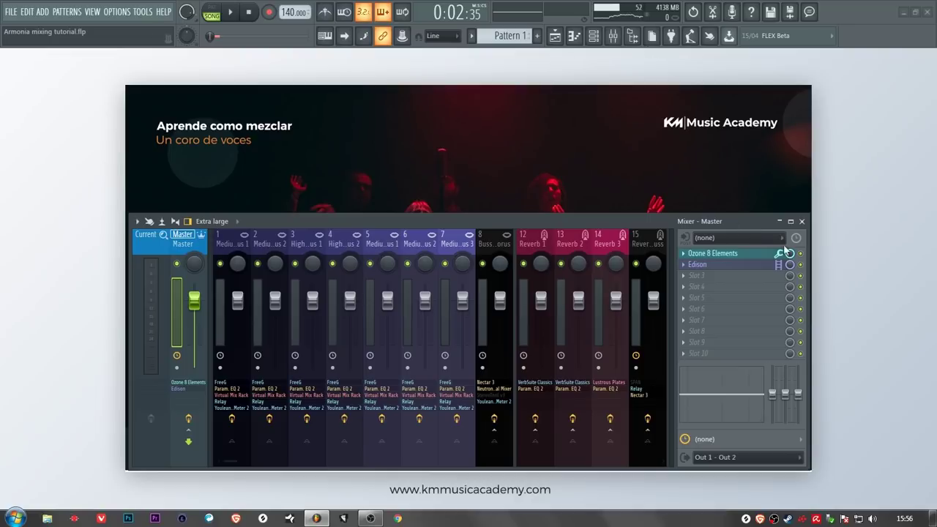
left_click(778, 221)
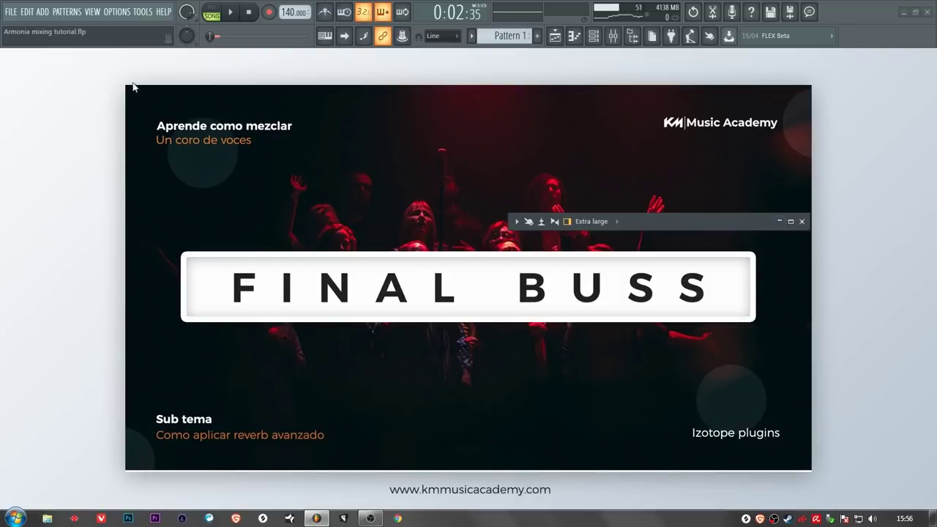
left_click(96, 13)
mouse_move(165, 226)
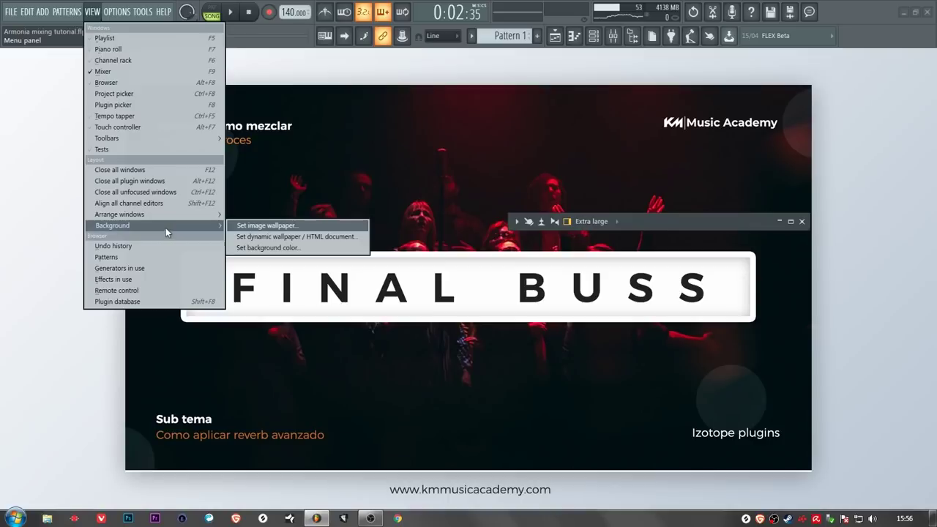
left_click(268, 225)
double_click(515, 253)
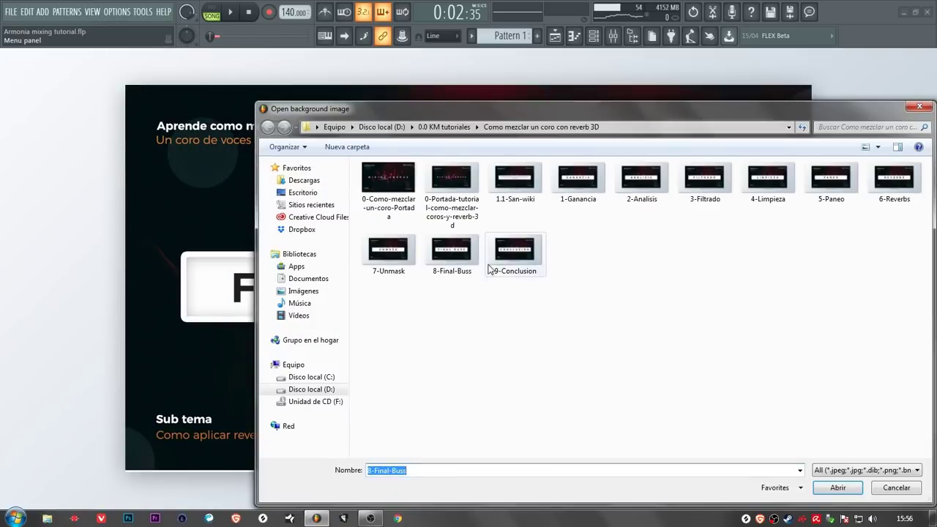